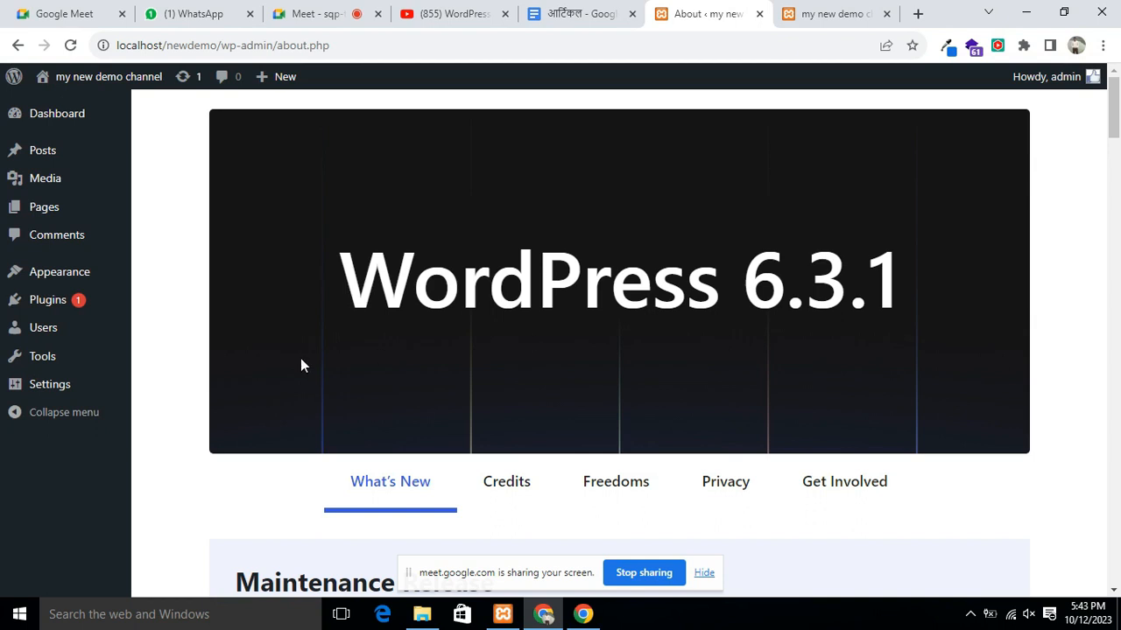
Step: Compare the WordPress admin address with the public site at localhost/newdemo/
drag(166, 44, 263, 45)
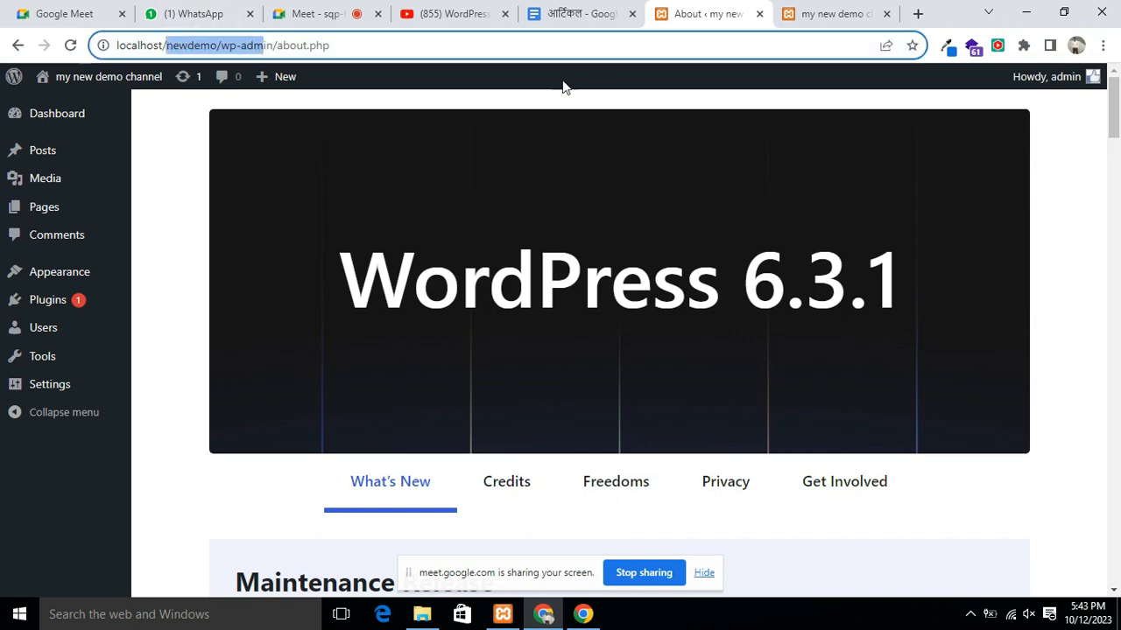
click(839, 13)
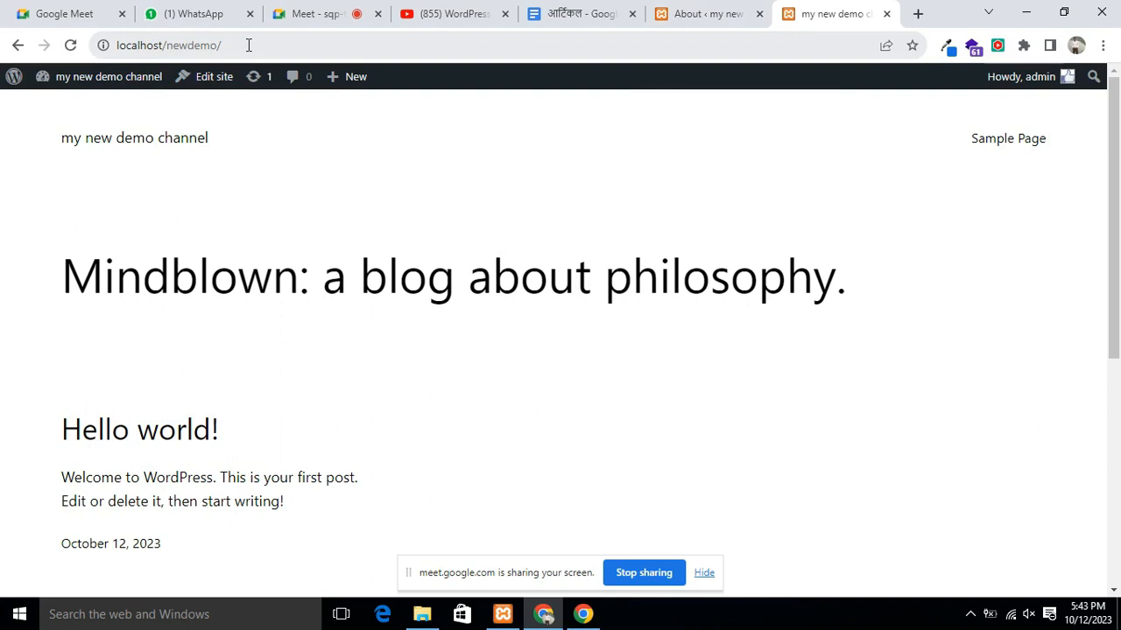
click(691, 13)
click(836, 13)
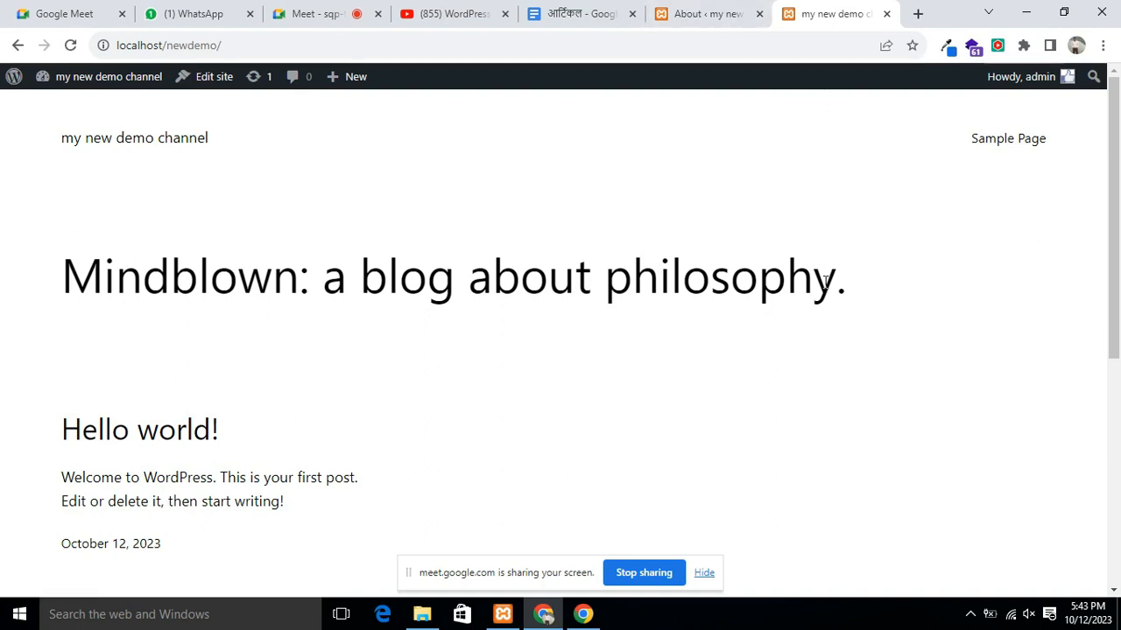
click(720, 16)
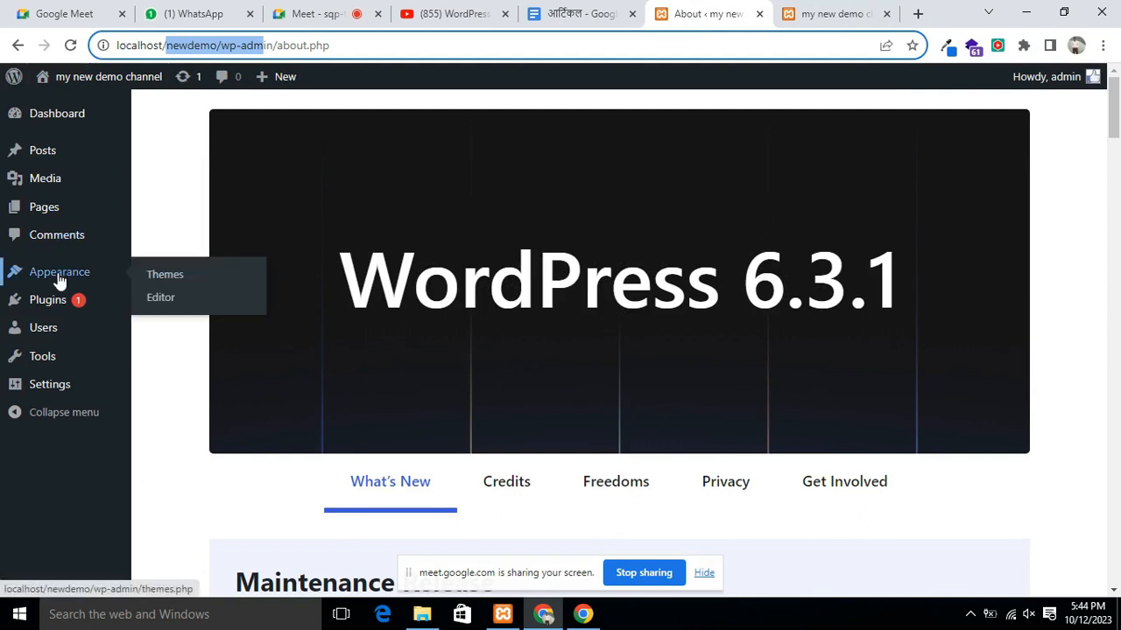
Step: Open the list of all pages in the WordPress admin and review the existing pages
mouse_move(44, 215)
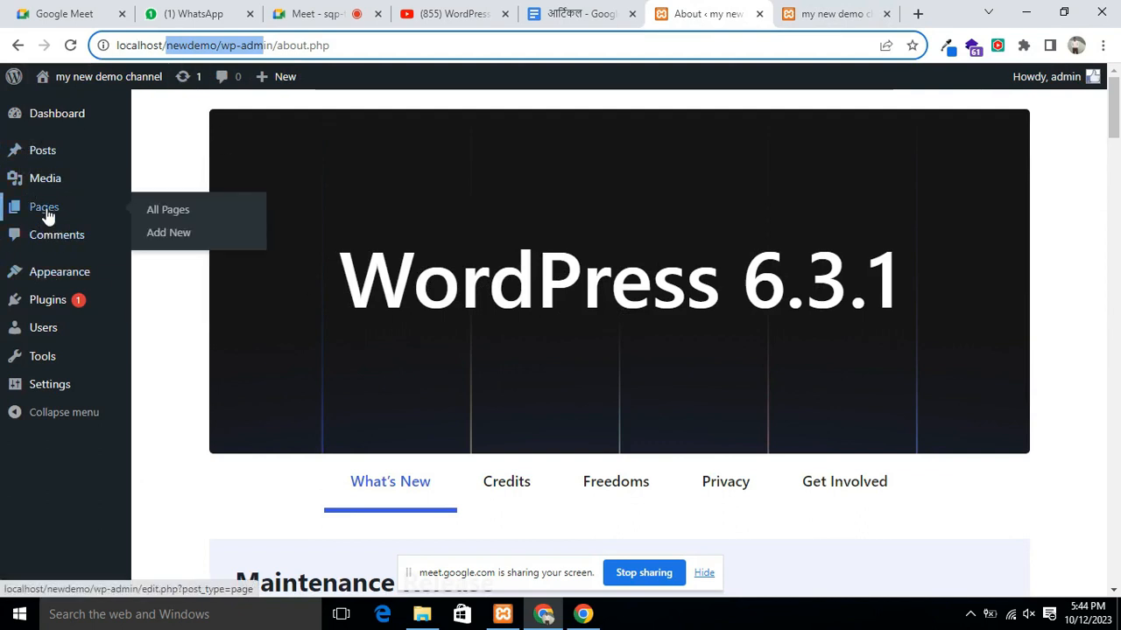
click(169, 211)
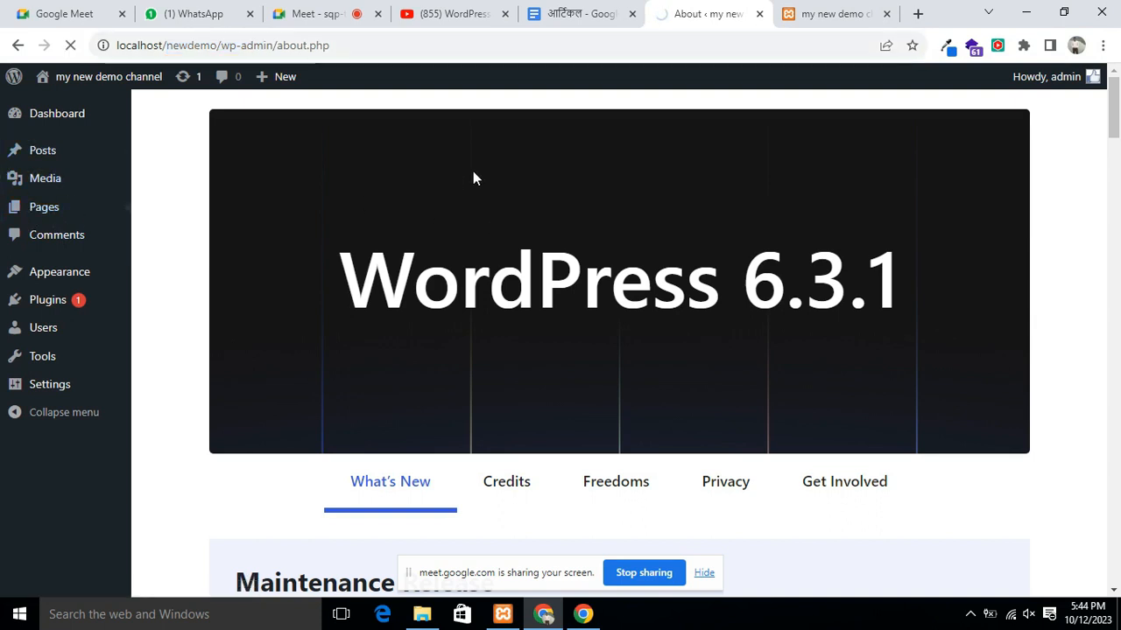
mouse_move(26, 219)
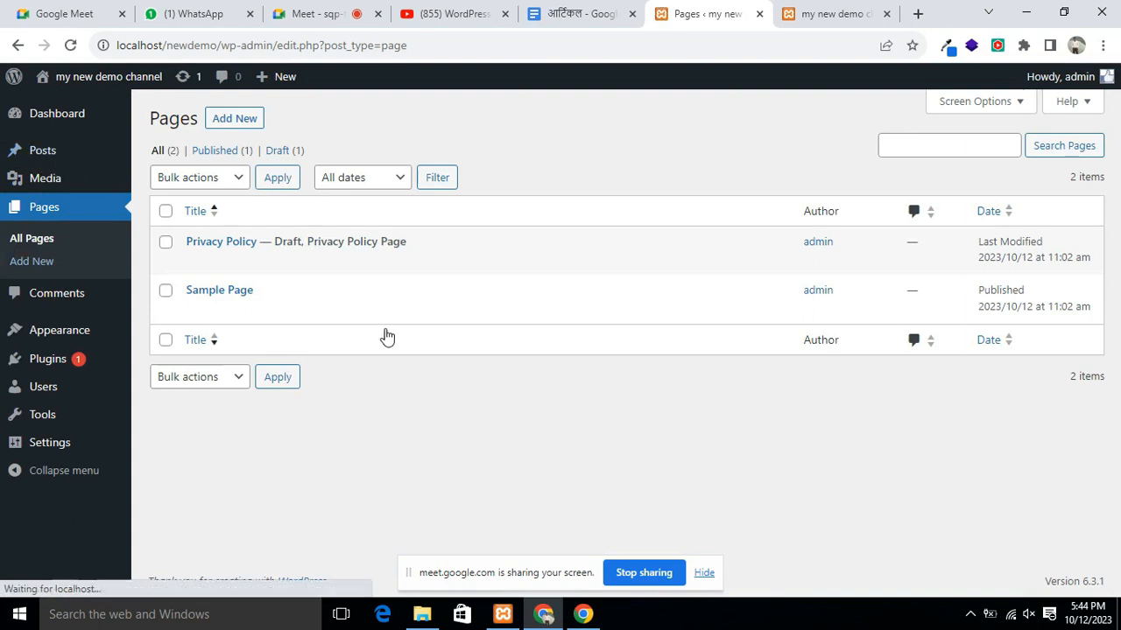
mouse_move(387, 315)
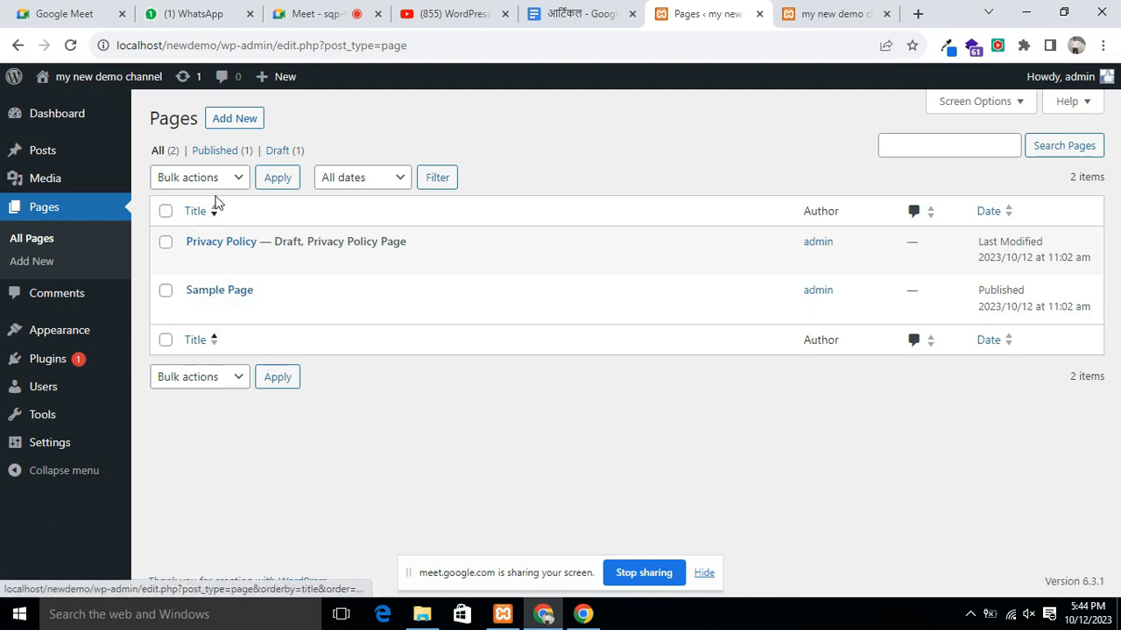
Step: Add a new page titled "About Us" and publish it
click(227, 119)
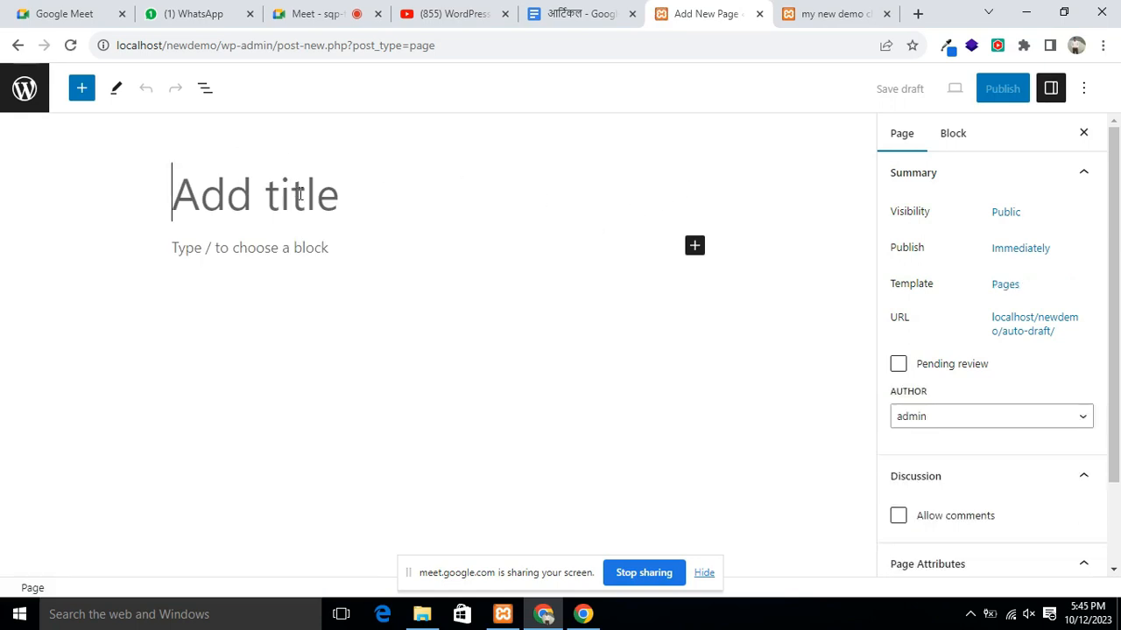
text(A)
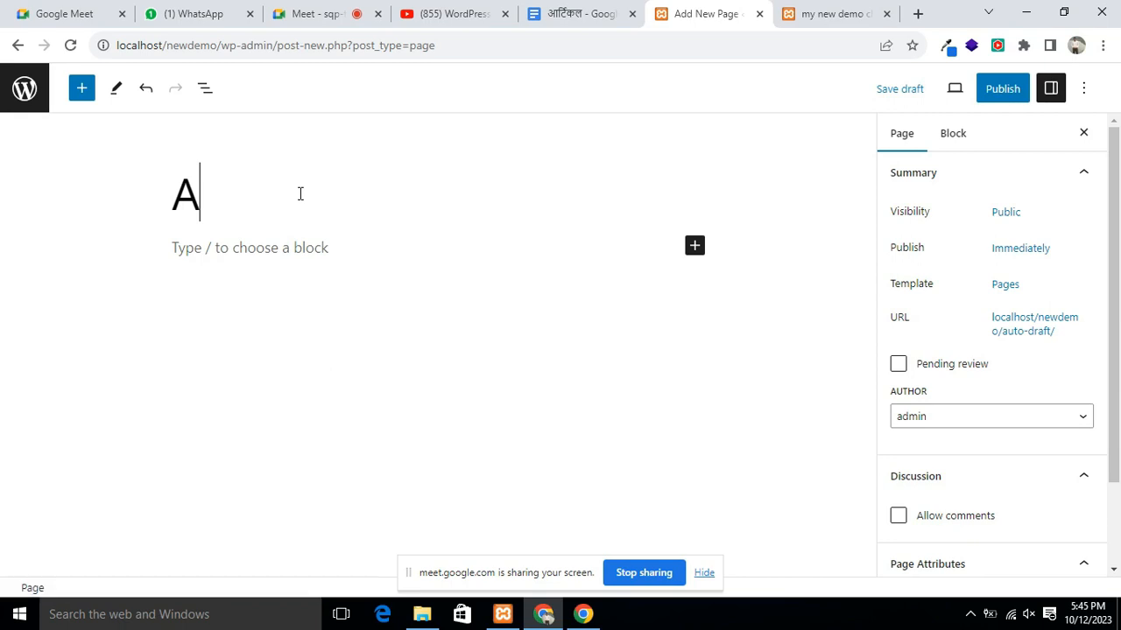
text(bout Us)
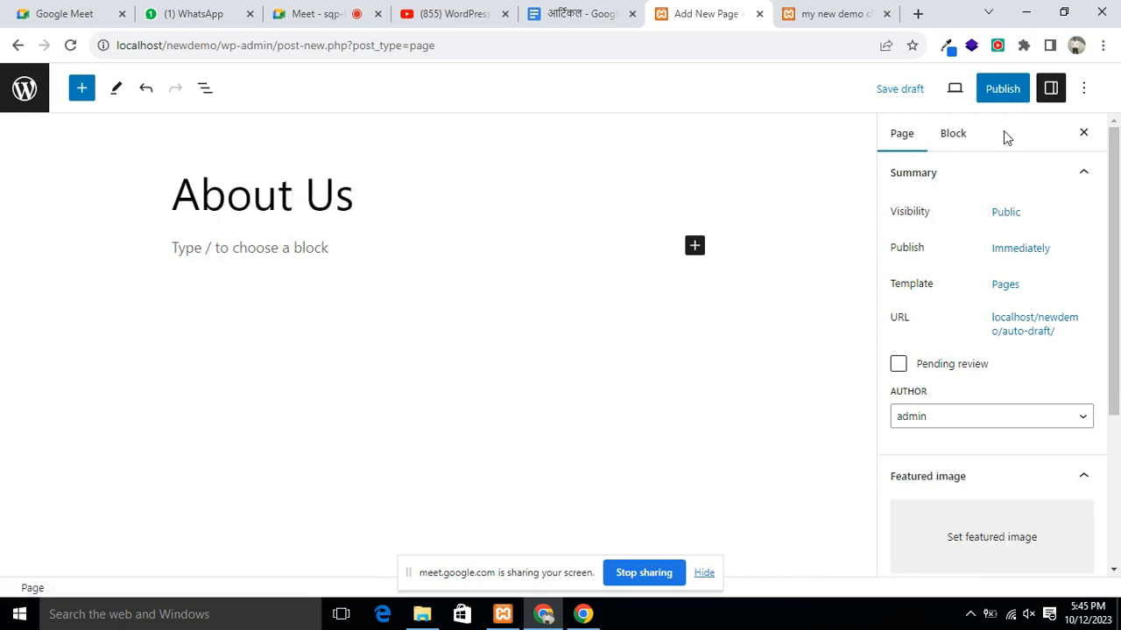
click(1003, 98)
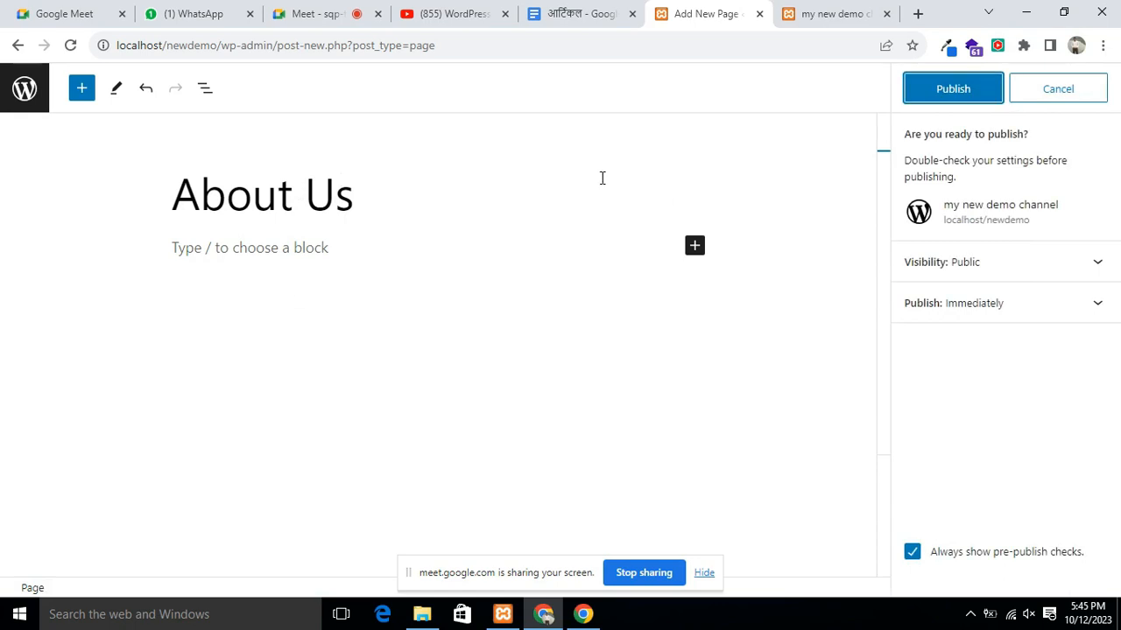
click(951, 97)
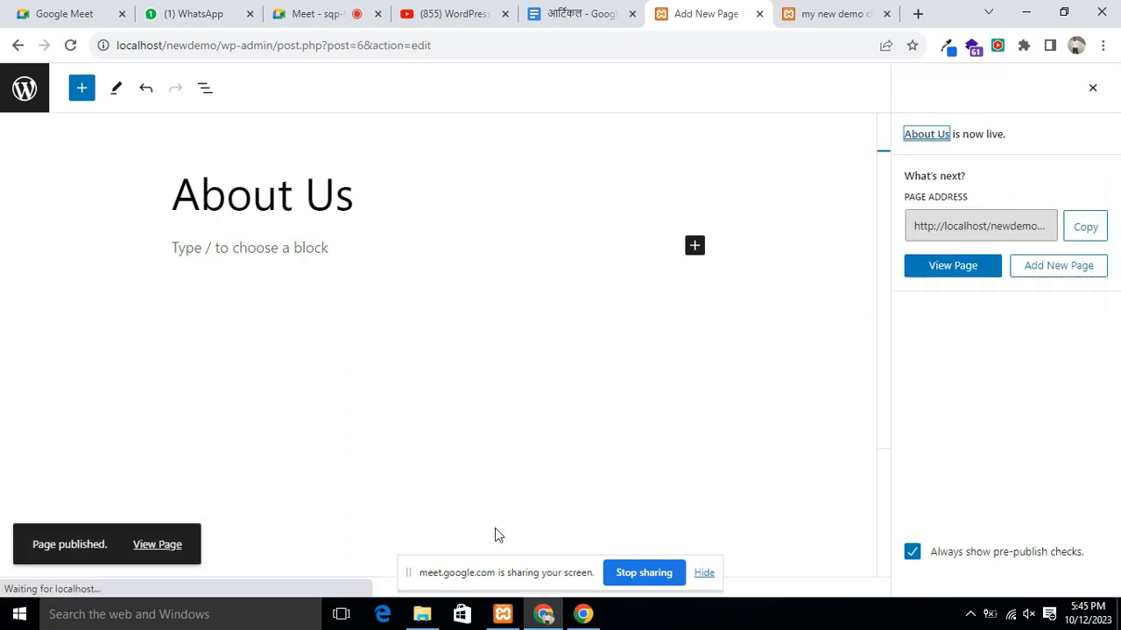
Step: View the published About Us page on the site and return to the WordPress admin area
click(156, 546)
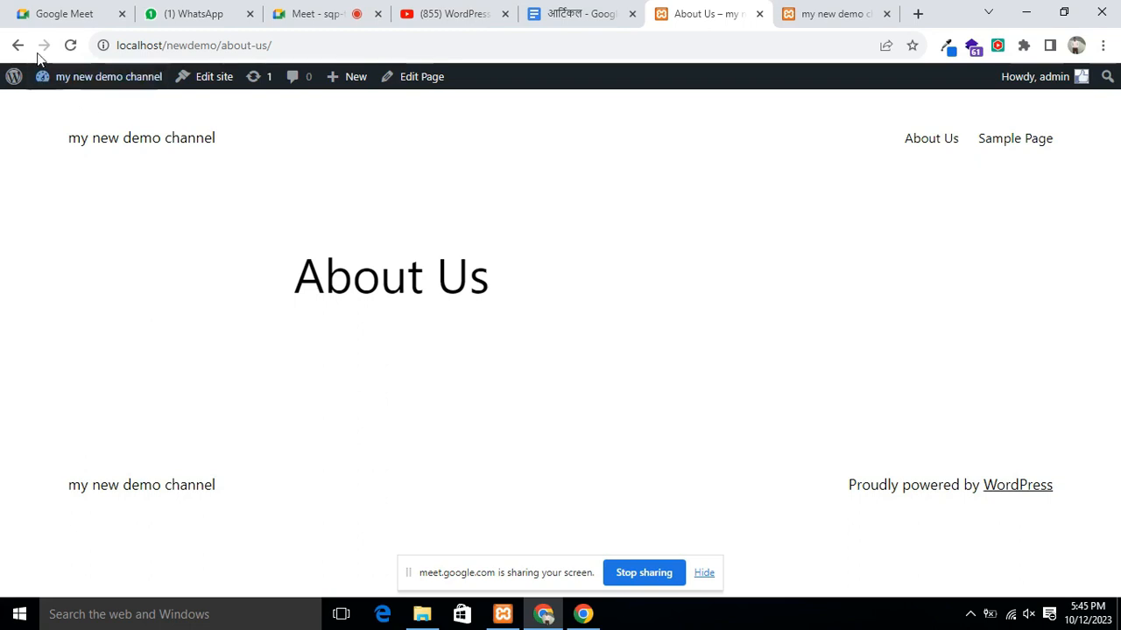
click(13, 76)
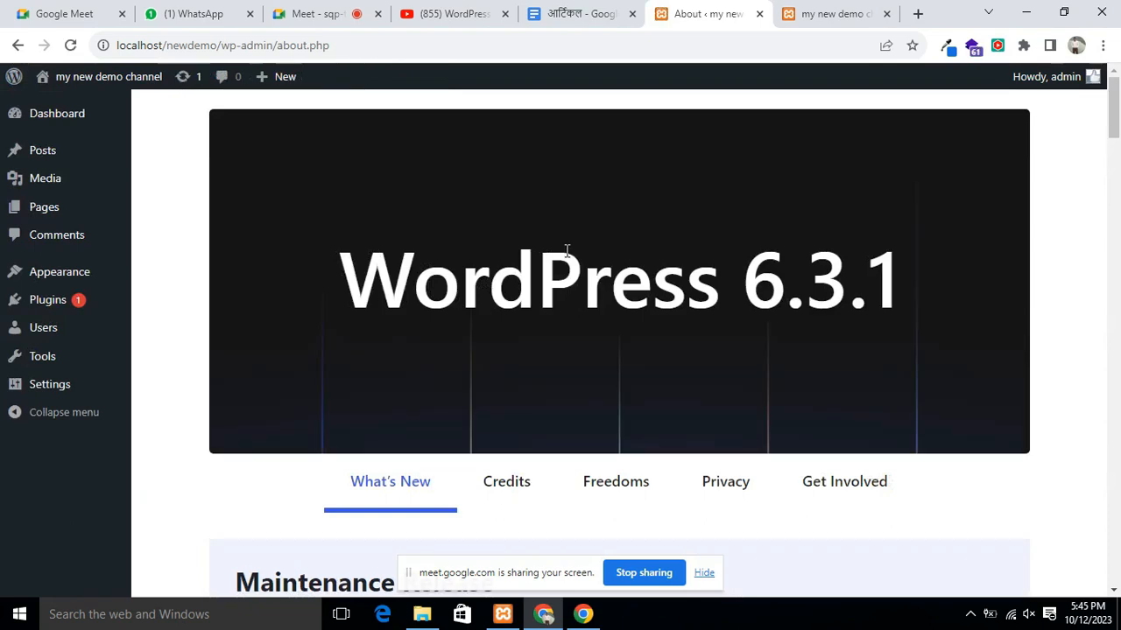
scroll(450, 227, down, 4)
scroll(520, 275, up, 4)
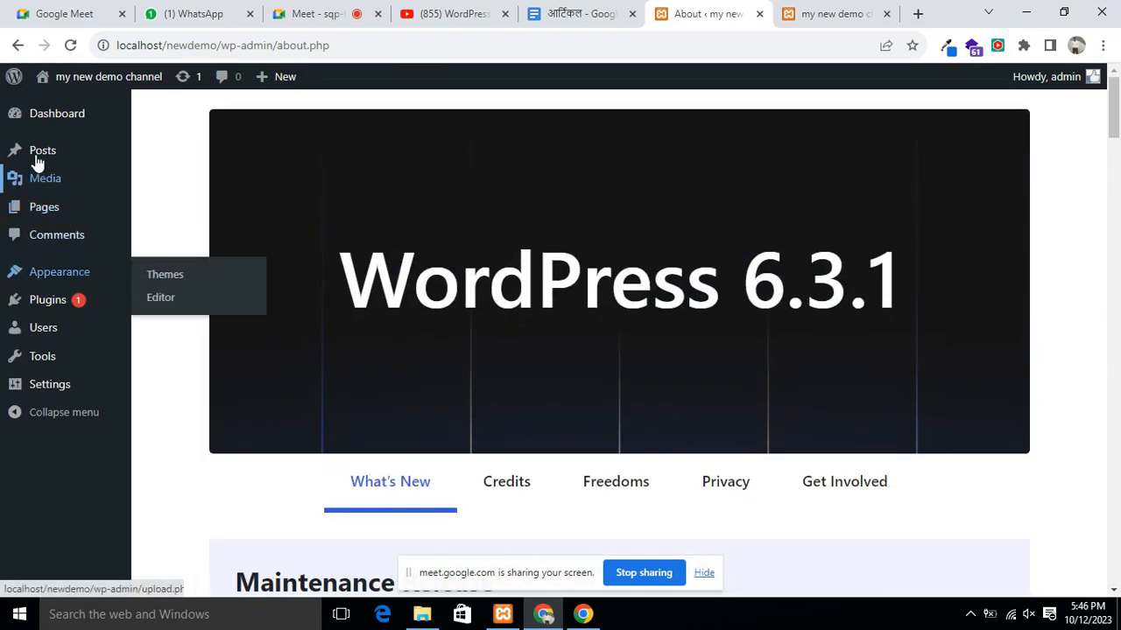
Step: Start another new page and reload the public home page to check its navigation menu while the editor loads
mouse_move(42, 213)
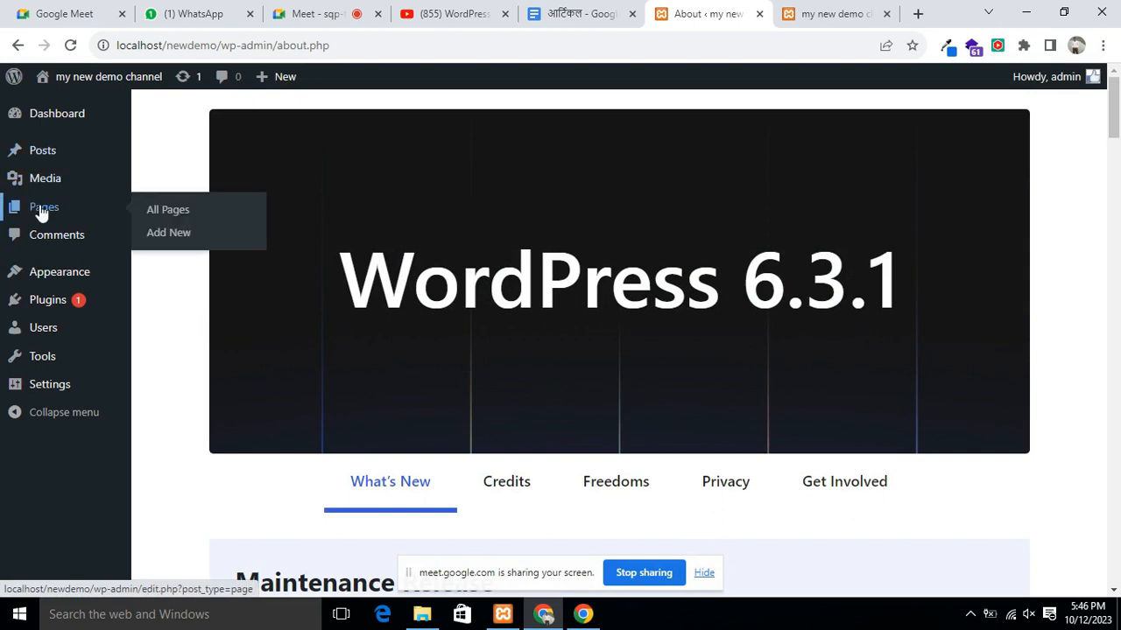
click(164, 232)
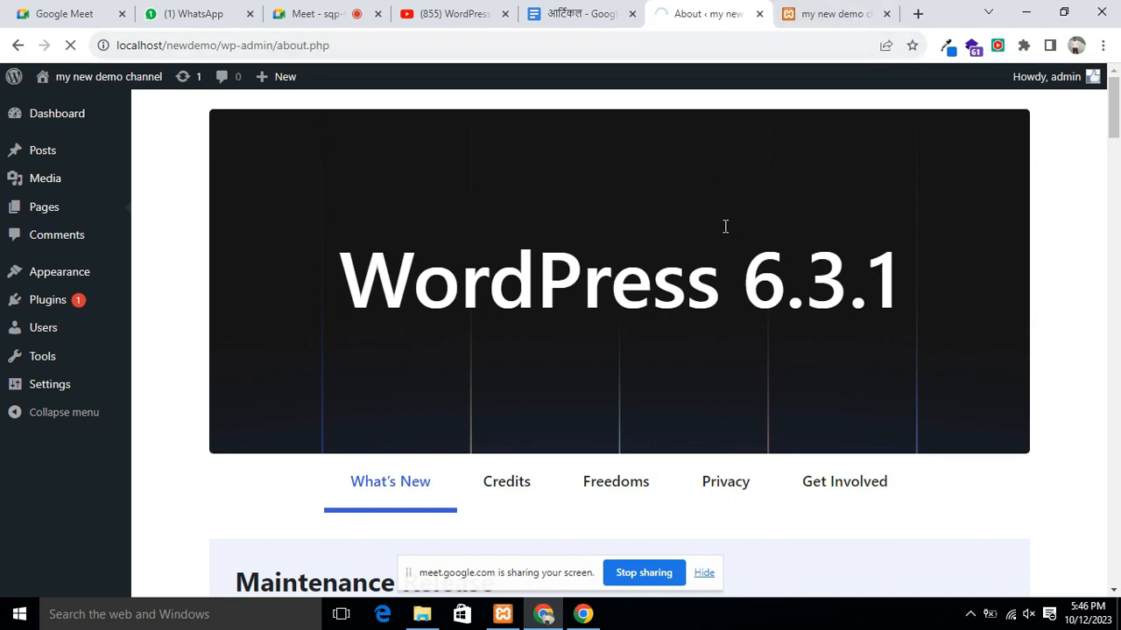
click(827, 14)
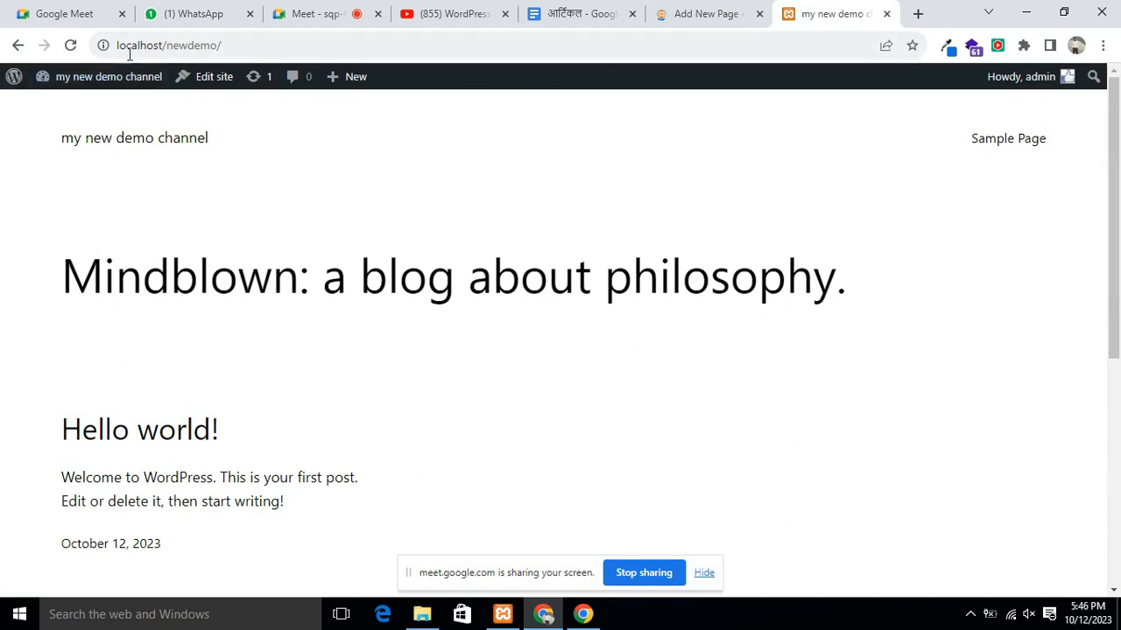
click(70, 44)
click(707, 14)
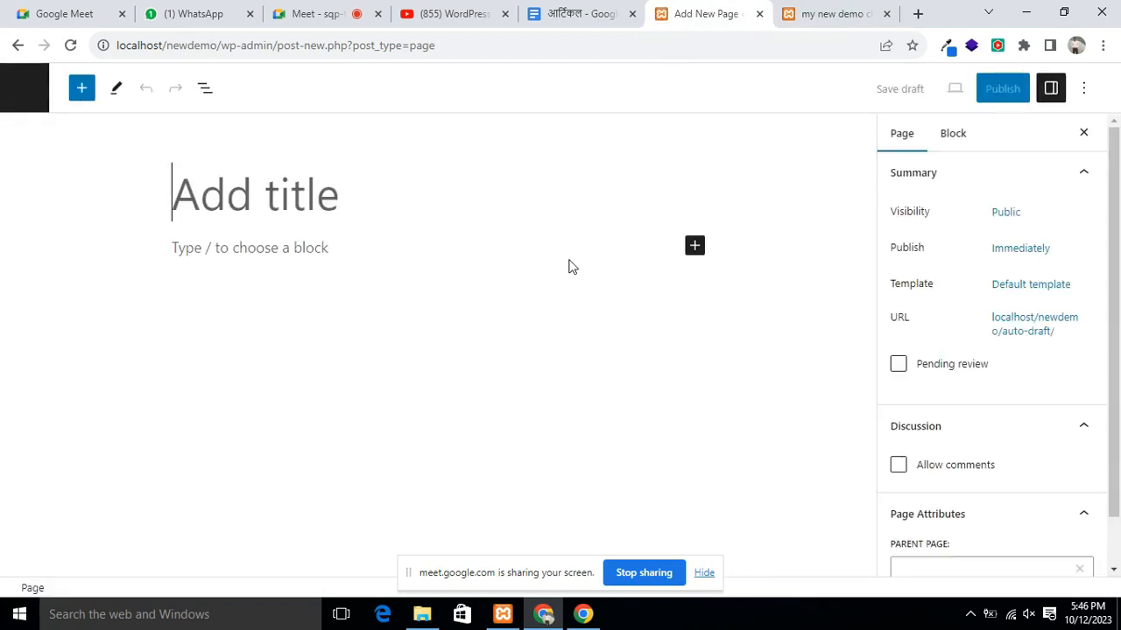
Step: Publish the new page with the title "Contact Us" and reload the public home page to check its navigation menu
text(Conta)
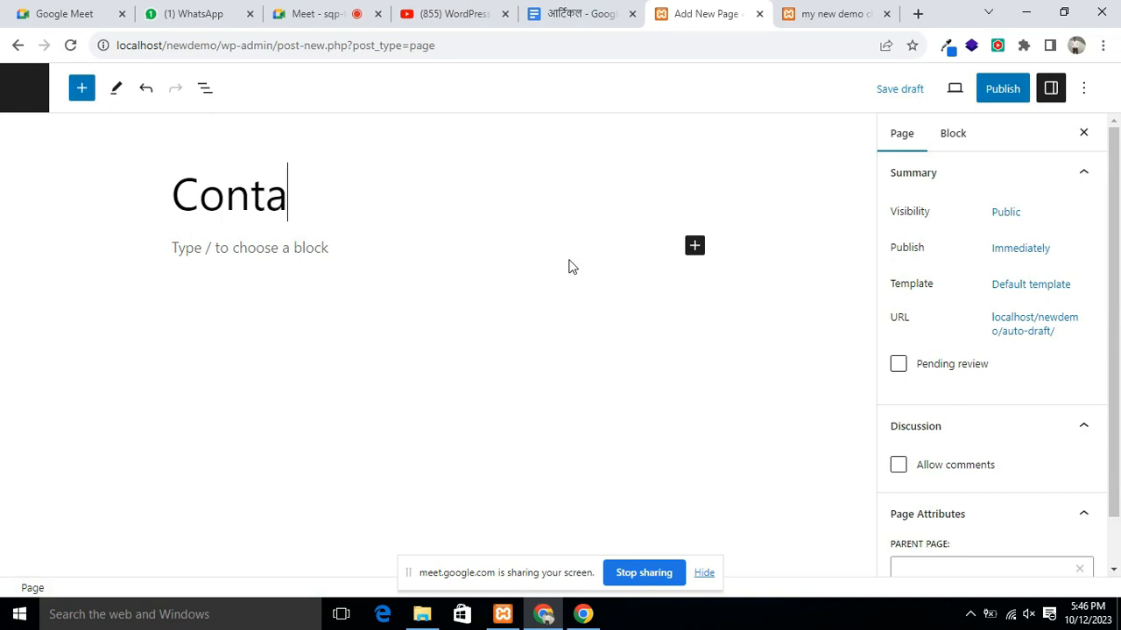
text(t)
key(BackSpace)
text(ct Us)
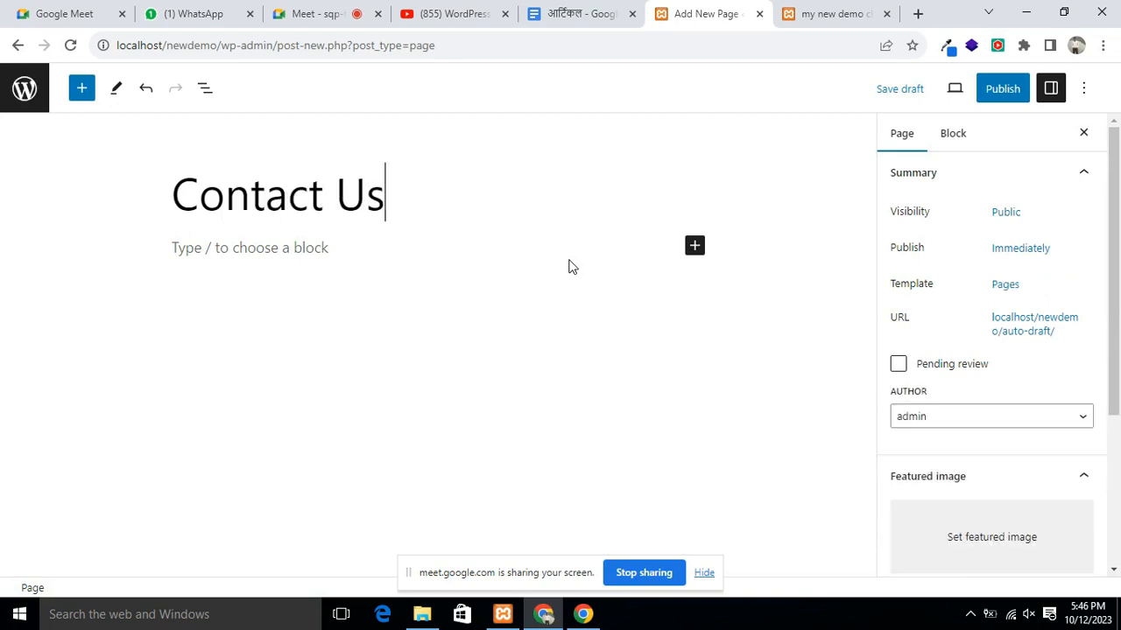
click(1006, 96)
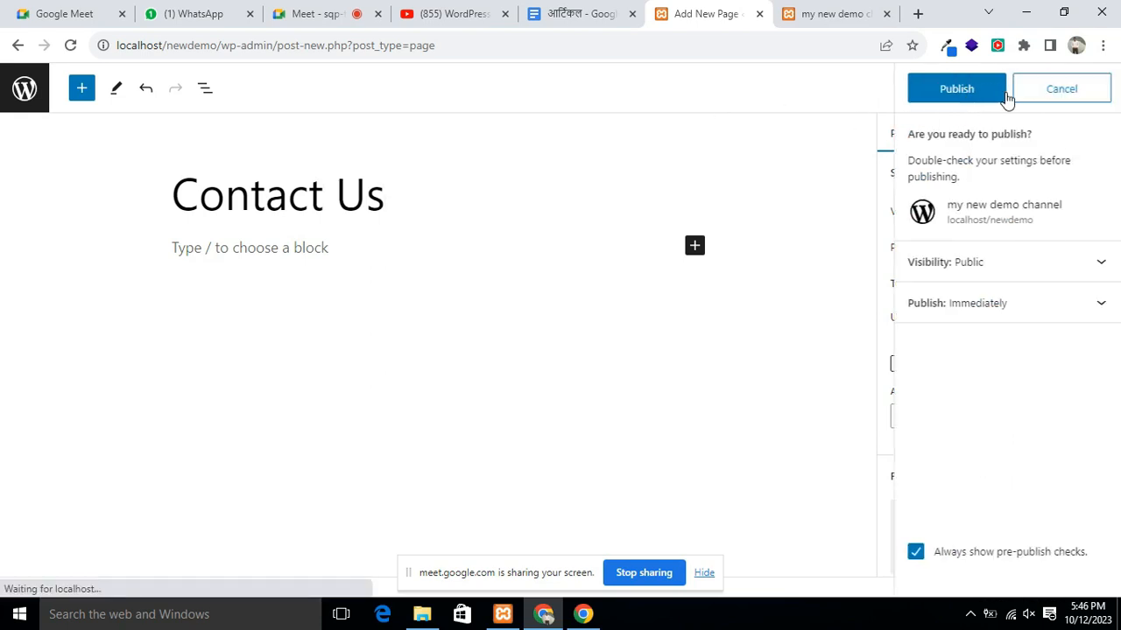
click(954, 100)
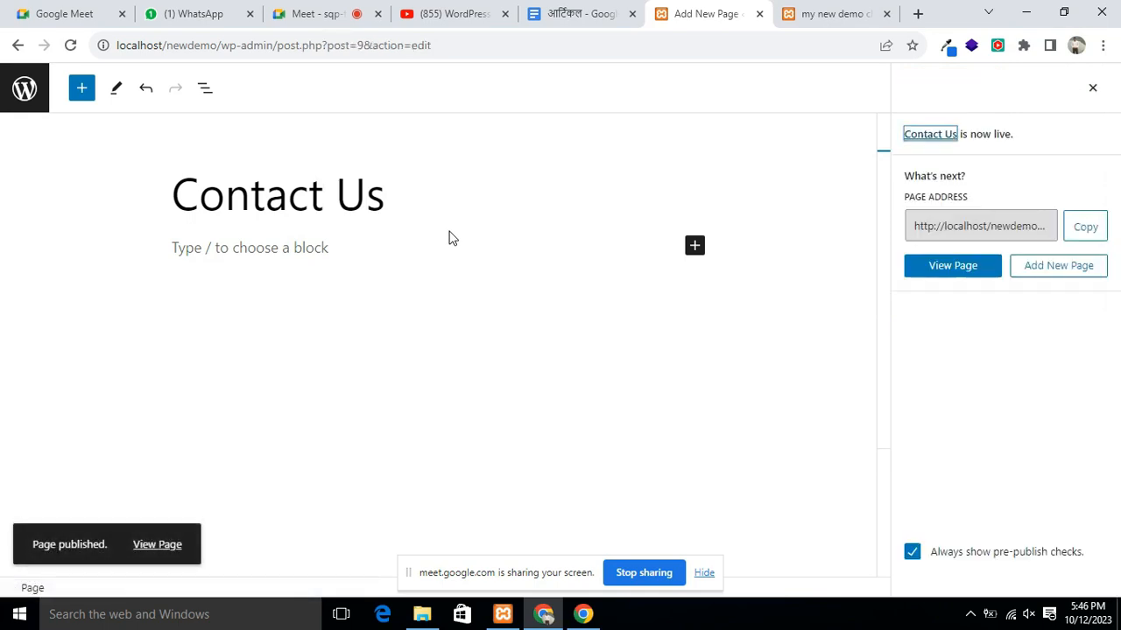
click(830, 19)
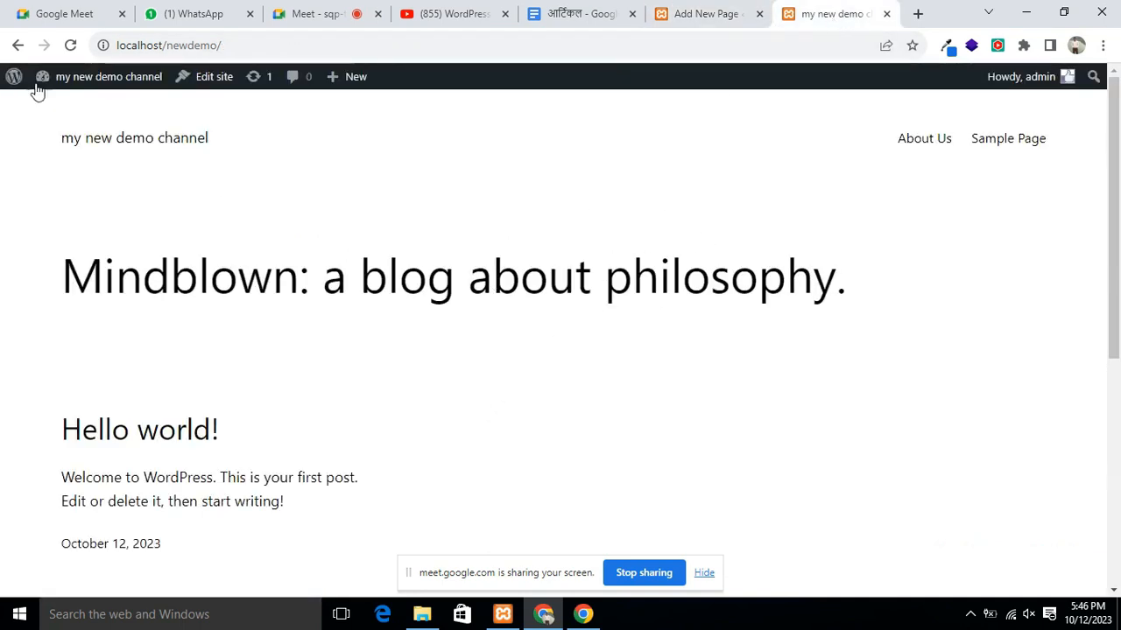
click(70, 45)
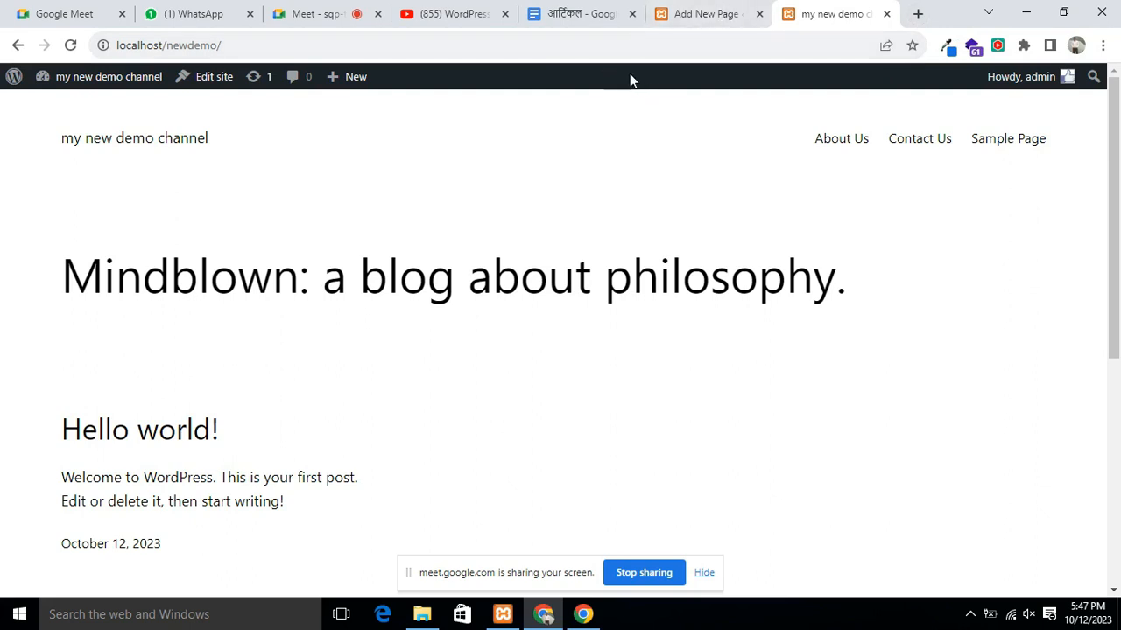
Step: Open the website netbugs.co.in in a new browser tab
click(917, 13)
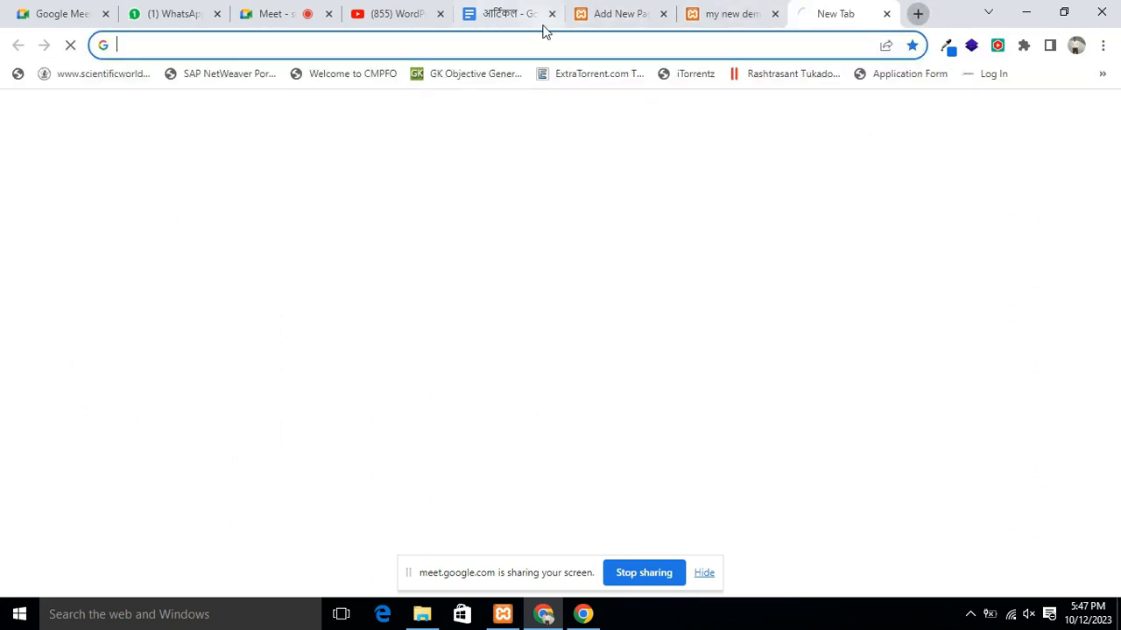
click(575, 48)
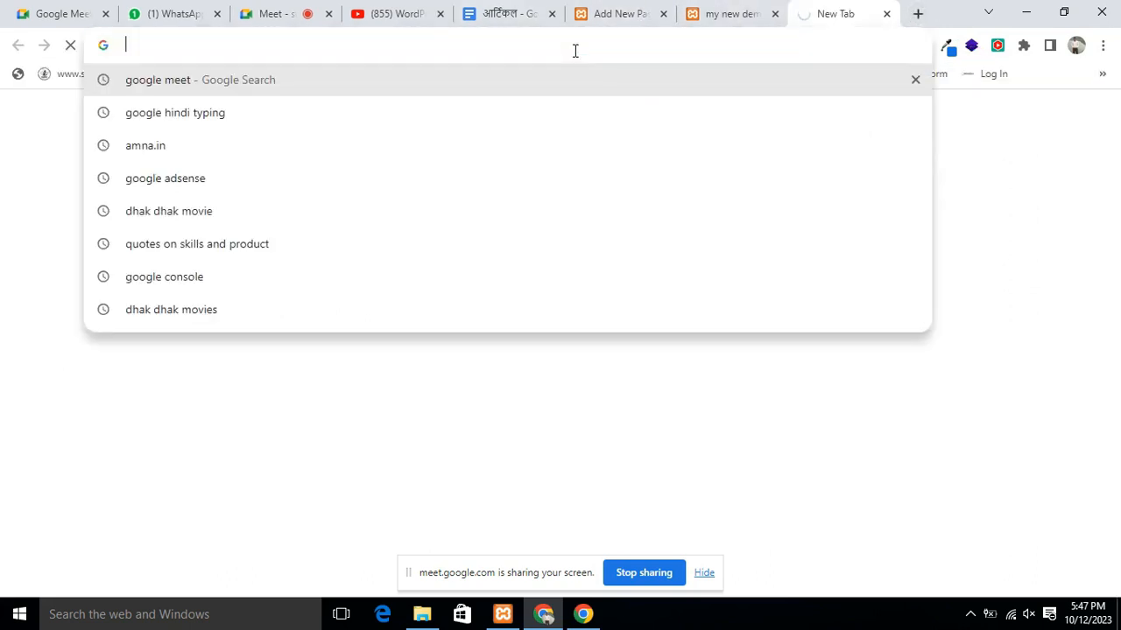
text(netb)
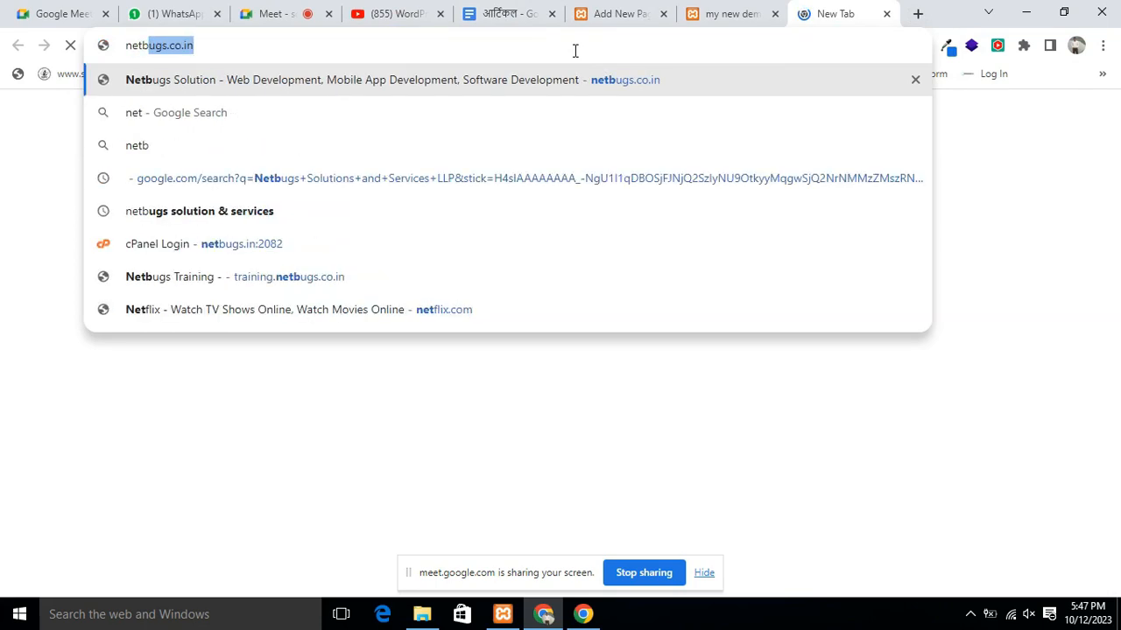
key(Right)
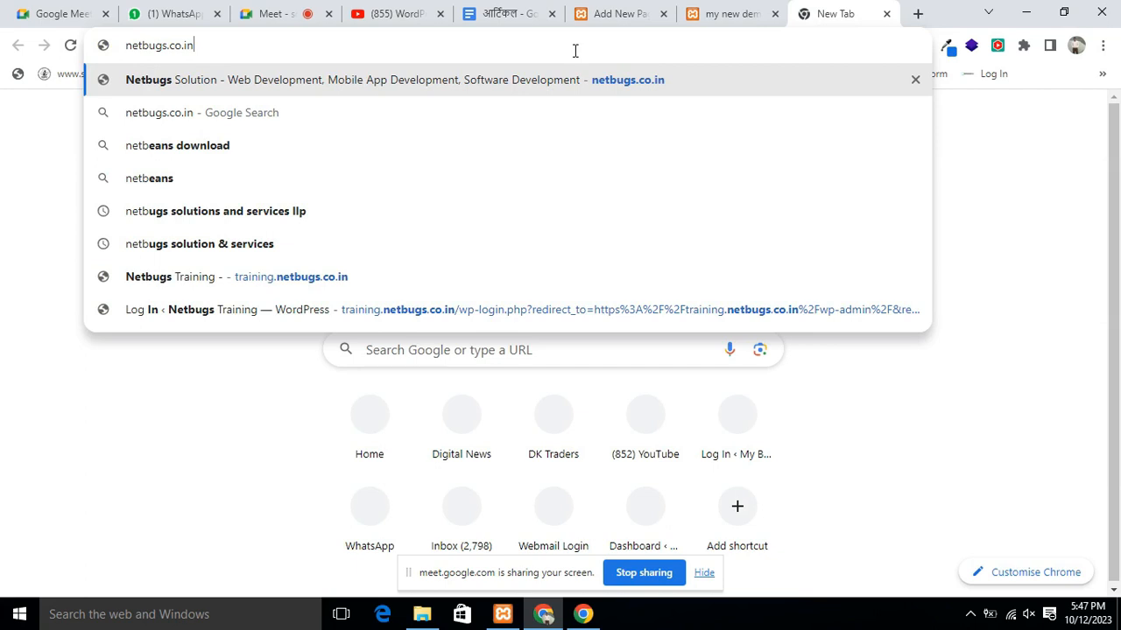
key(Return)
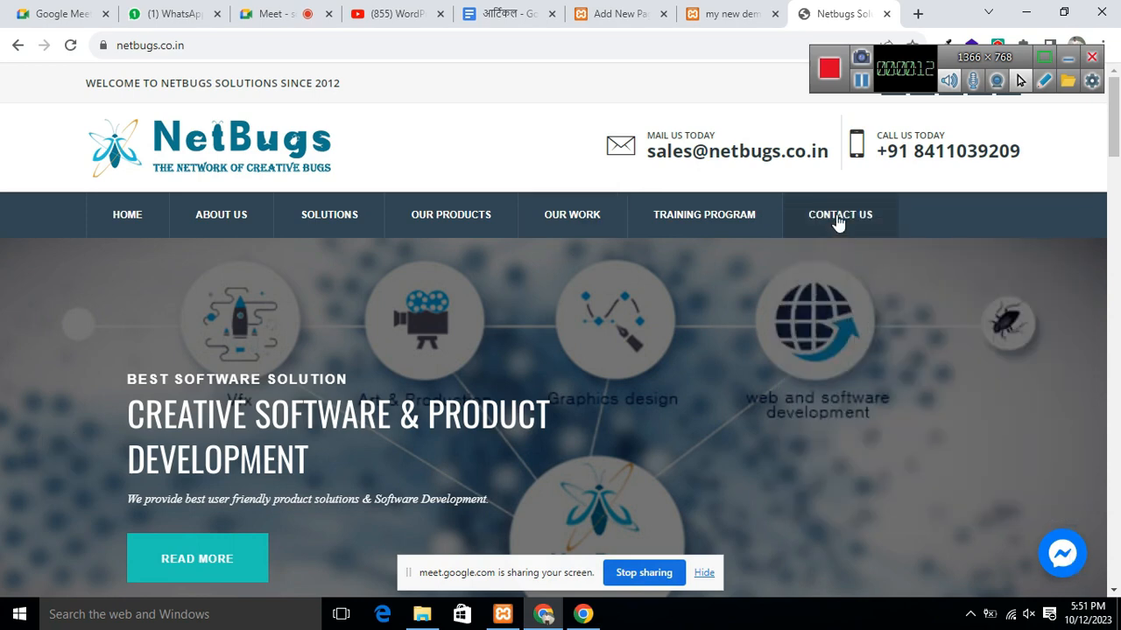
Step: Open the NetBugs site's About Us page and look through its mission, vision and journey sections
mouse_move(306, 192)
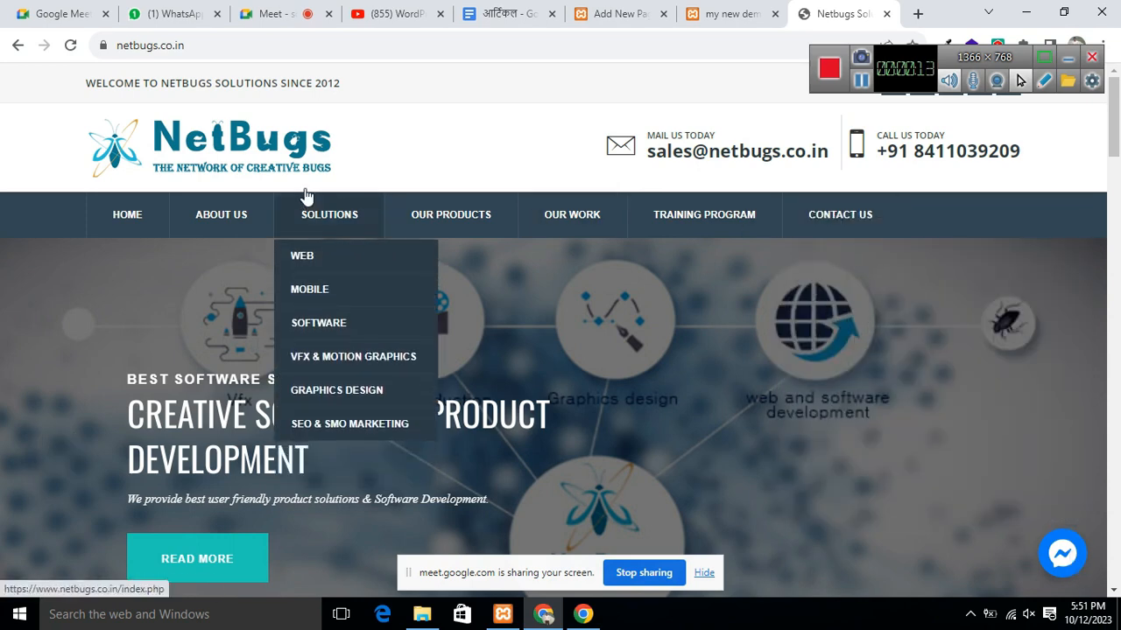
click(207, 218)
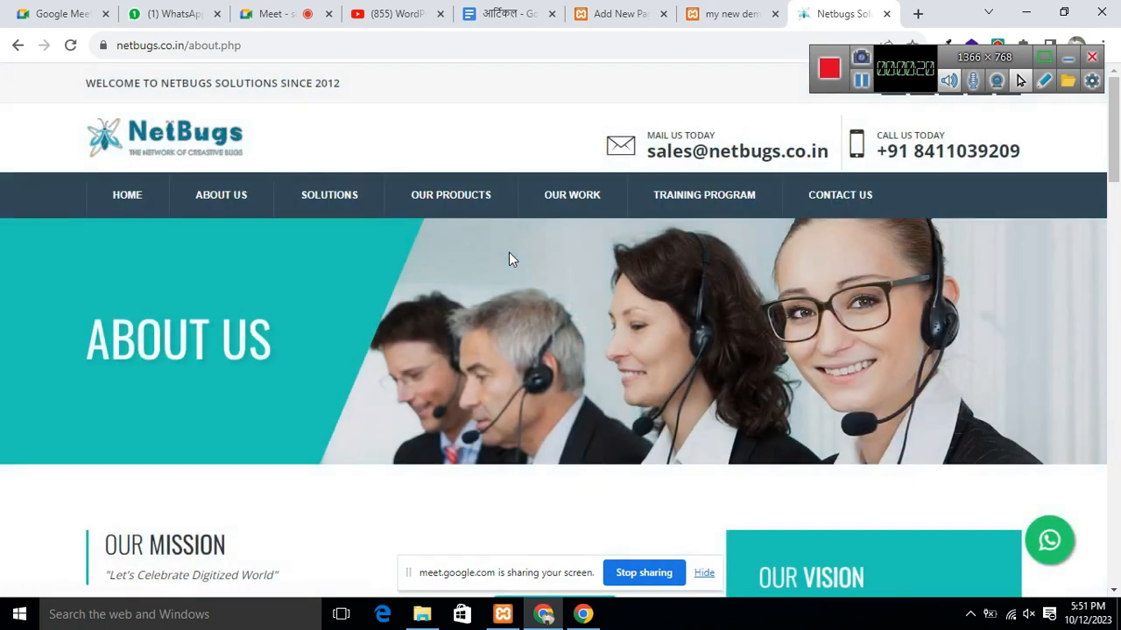
scroll(691, 322, down, 5)
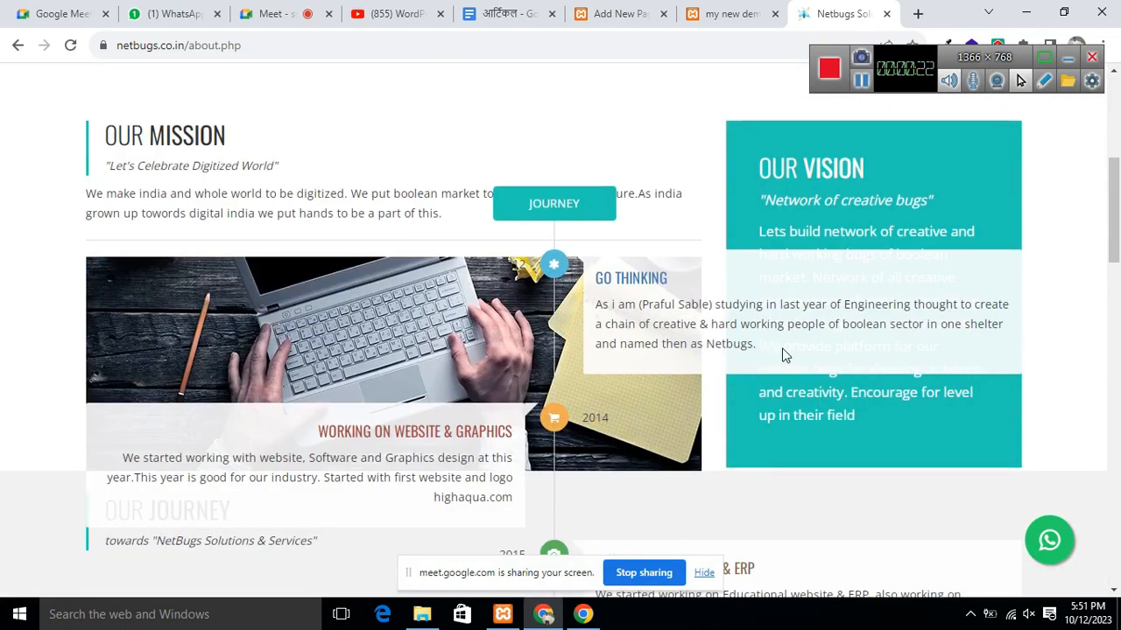
scroll(784, 354, up, 2)
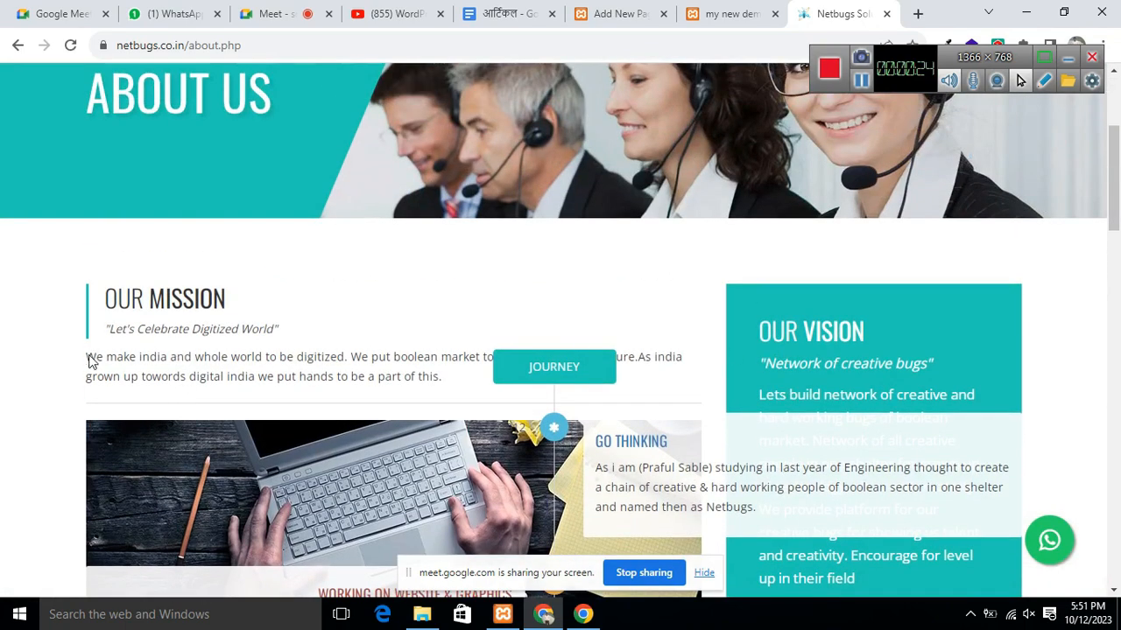
Step: Select the NetBugs About Us content from the mission paragraph through the vision text and the Journey label for copying
drag(440, 381, 77, 354)
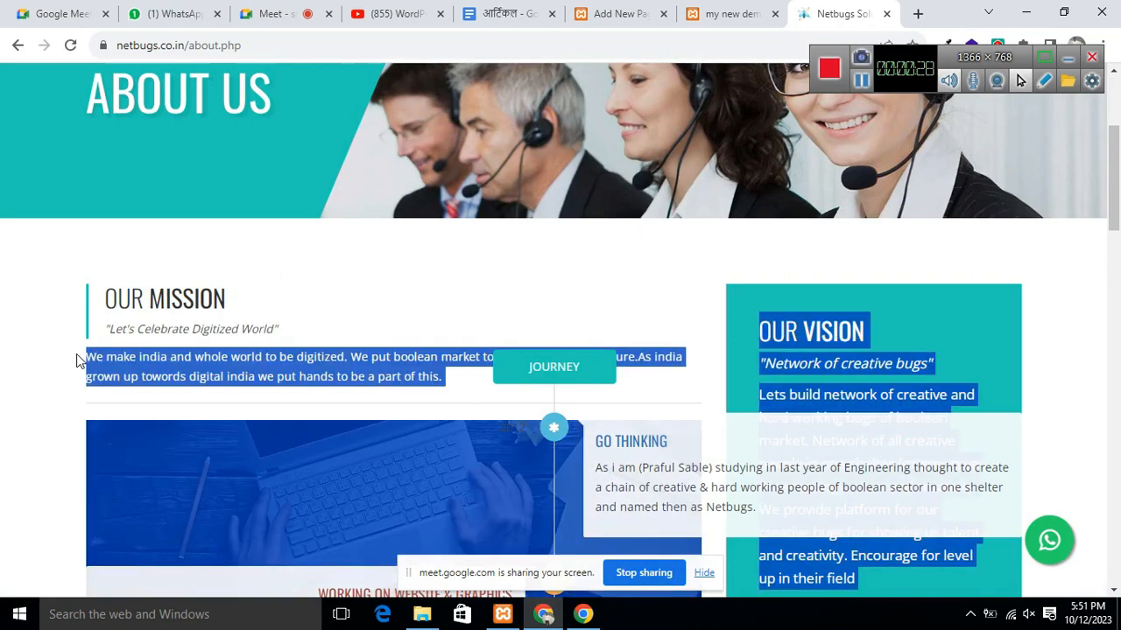
scroll(613, 394, down, 4)
scroll(700, 429, up, 5)
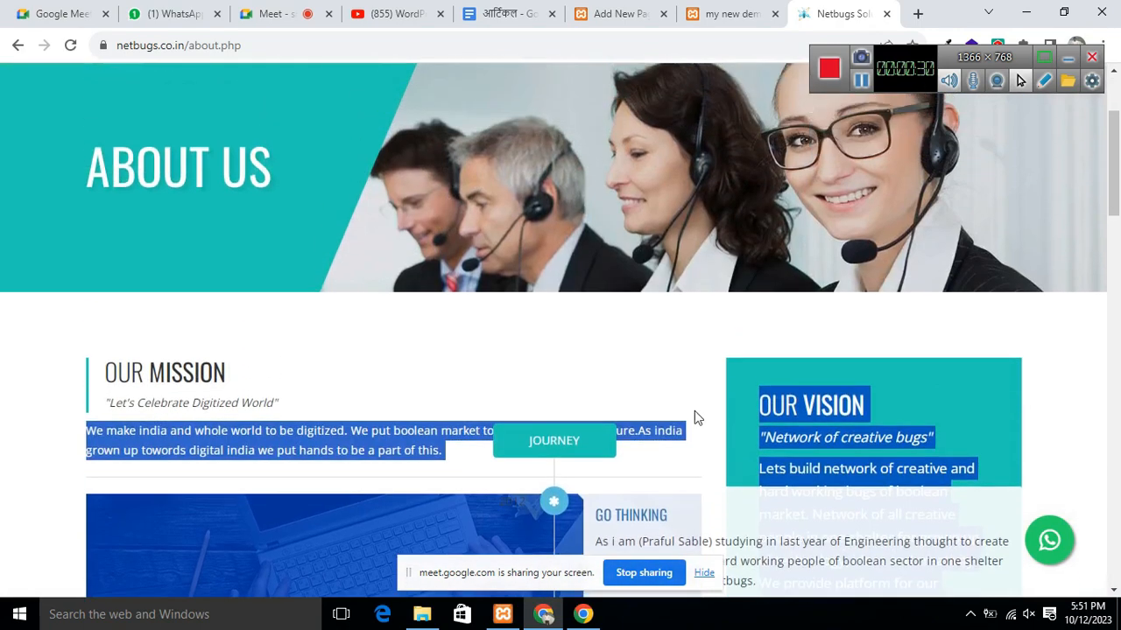
click(435, 352)
mouse_move(440, 460)
mouse_down()
mouse_move(238, 418)
mouse_move(282, 445)
mouse_up()
click(449, 471)
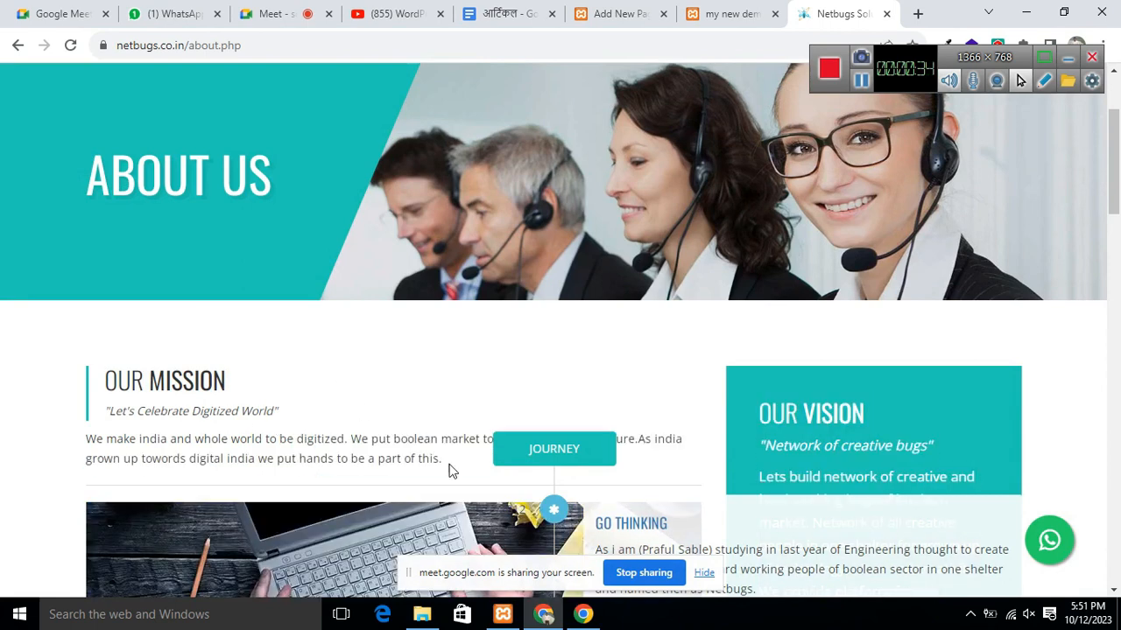
mouse_move(449, 472)
mouse_down()
mouse_move(321, 437)
mouse_move(170, 419)
mouse_move(85, 440)
mouse_up()
click(114, 440)
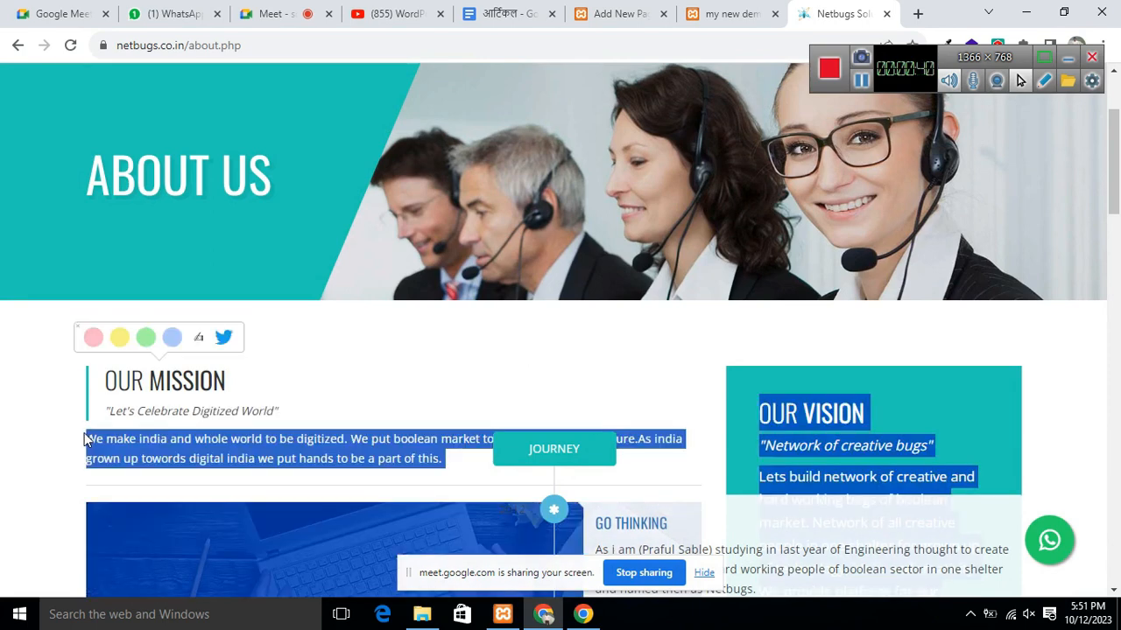
Step: Return to the Contact Us page editor and leave it for the WordPress page list
click(497, 13)
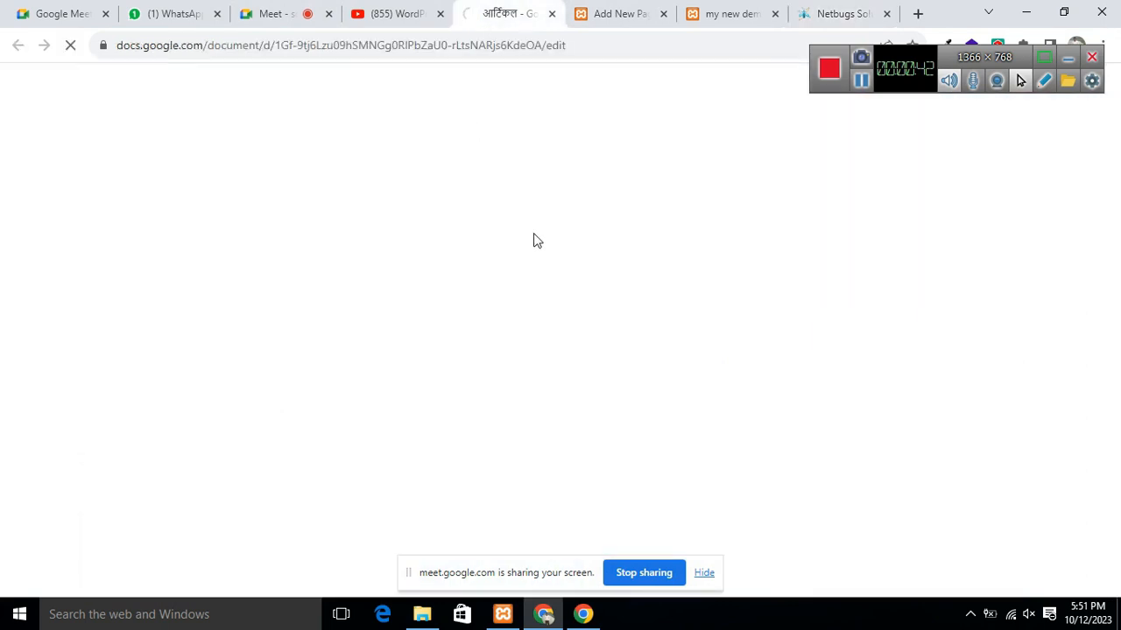
click(742, 17)
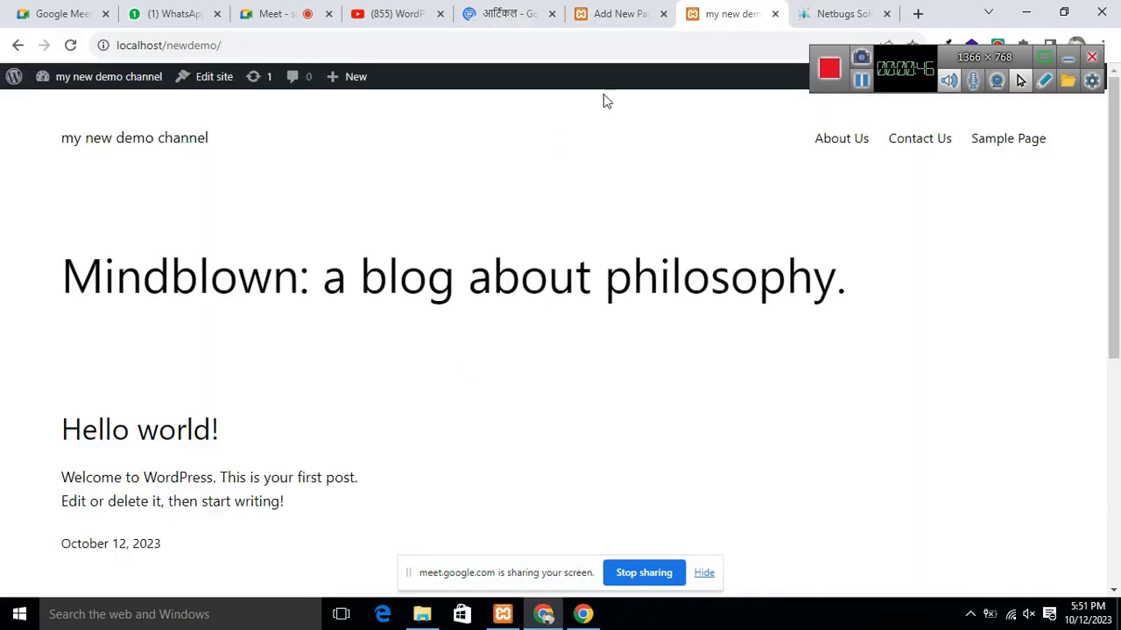
click(627, 17)
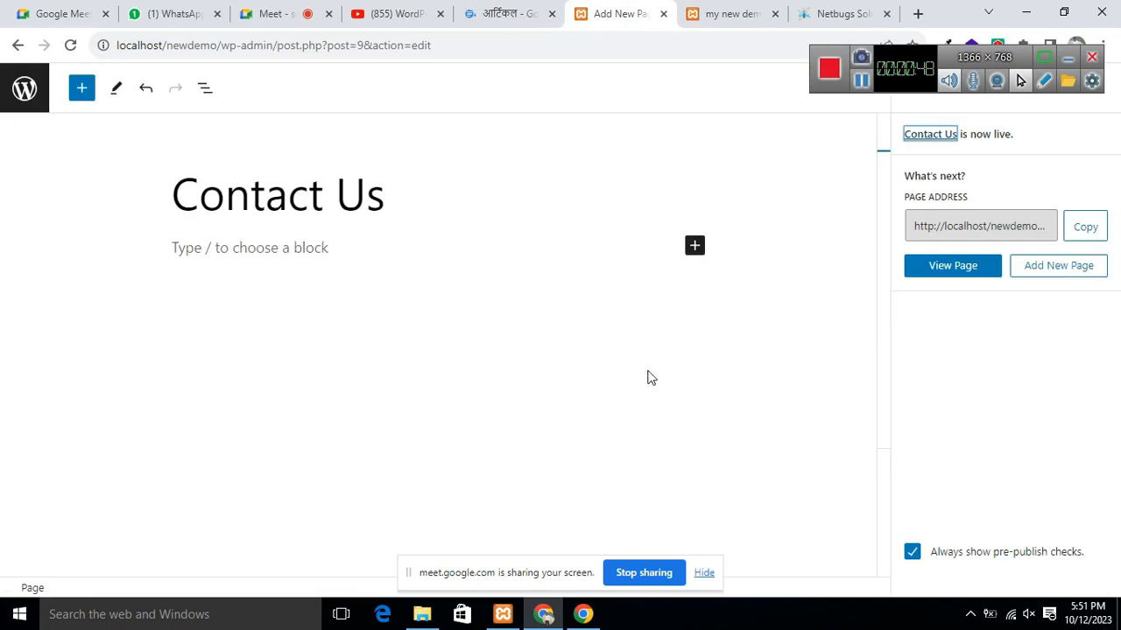
click(24, 87)
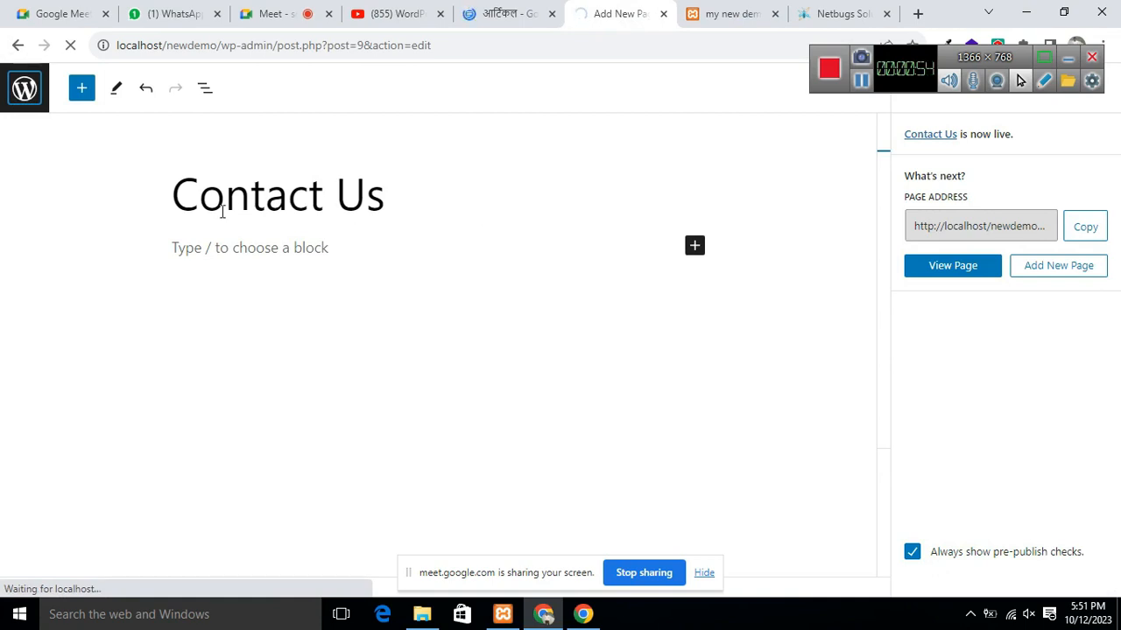
Step: Open the published About Us page for editing and paste the copied mission, vision and journey content into its body
click(728, 13)
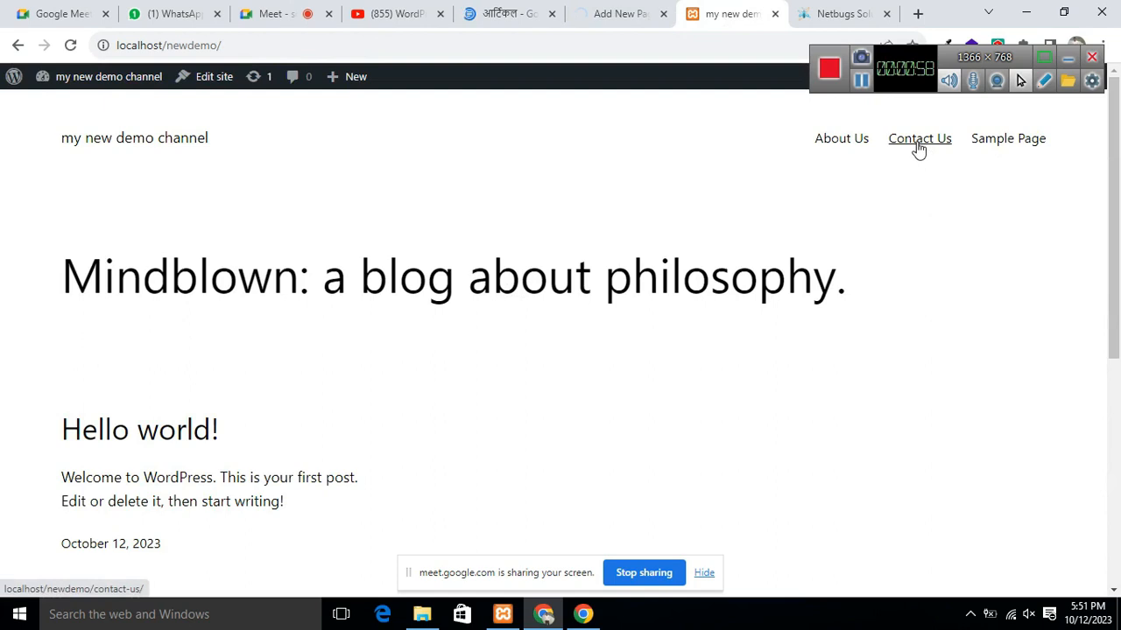
click(843, 143)
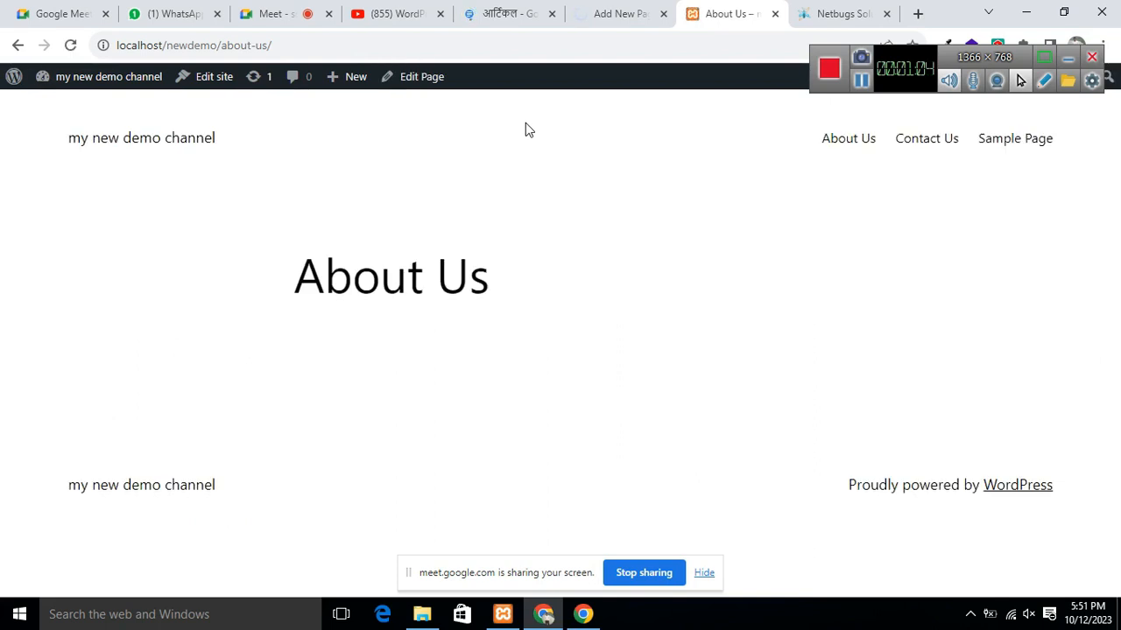
click(409, 83)
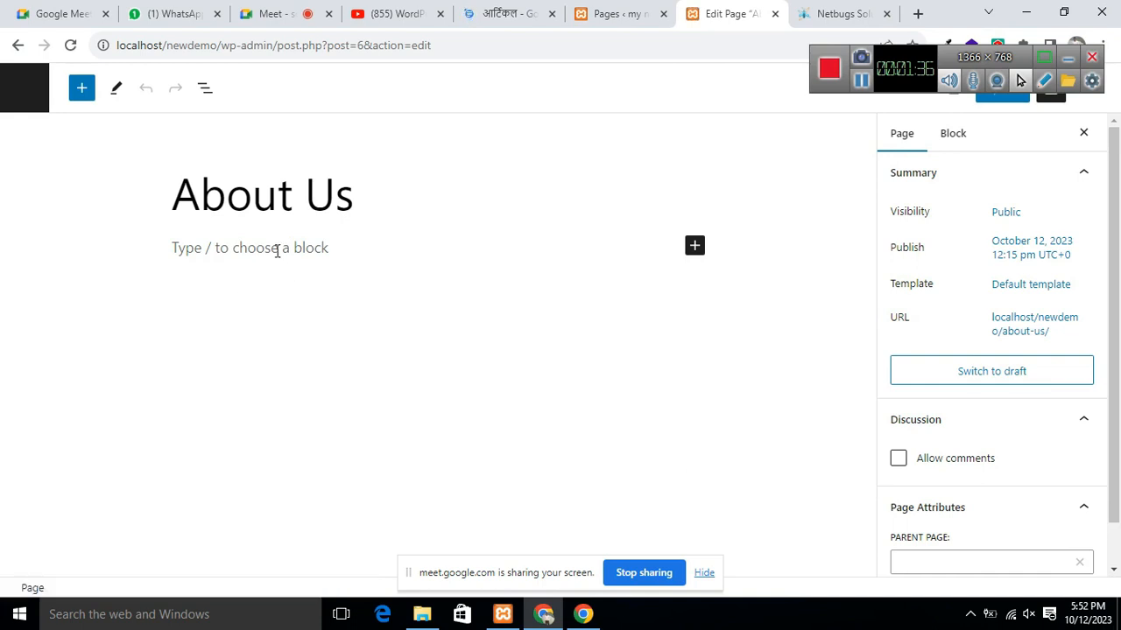
click(214, 250)
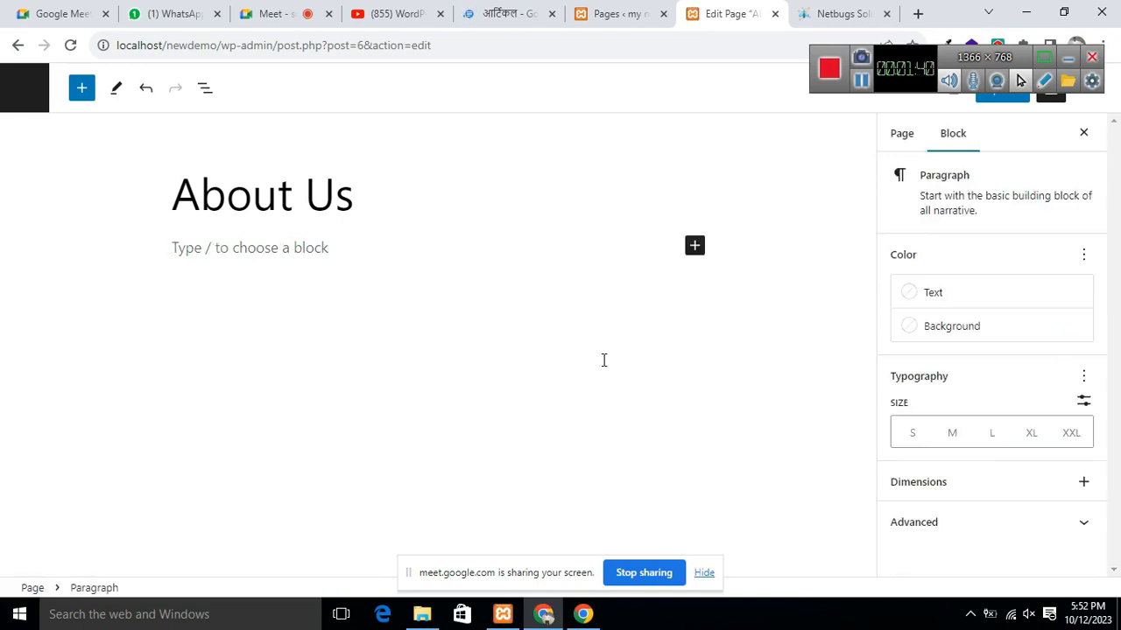
text(Lets build network of creative and hard working bugs of boolean market. Network of all creative people in one shelter for grown up of technology, ideas and creativity. We provide platform for our creative bugs for showing us talent and creativity. Encourage for level up in their field OUR JOURNEY JOURNEY)
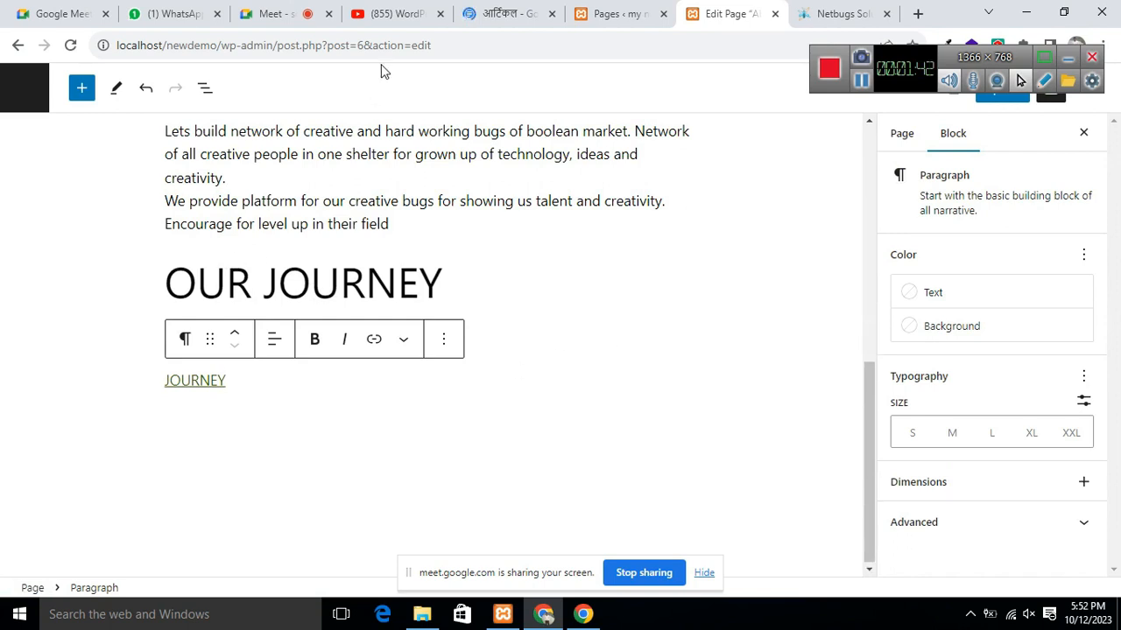
Step: Copy the Go Thinking entry from the NetBugs About Us page and paste it into the JOURNEY paragraph under Our Journey
click(832, 14)
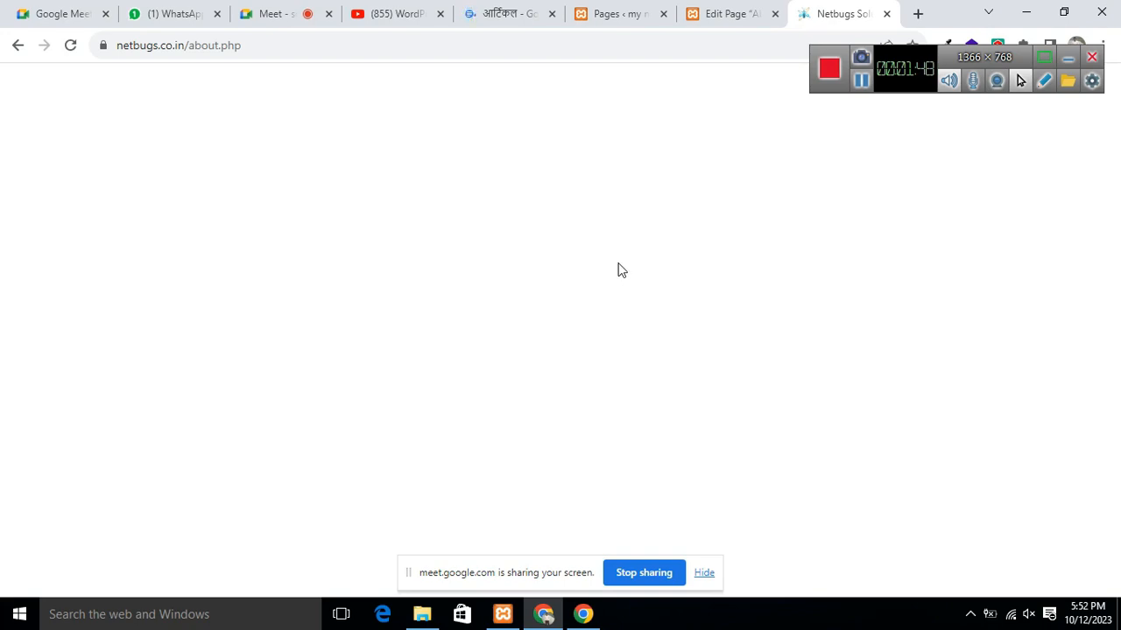
click(861, 83)
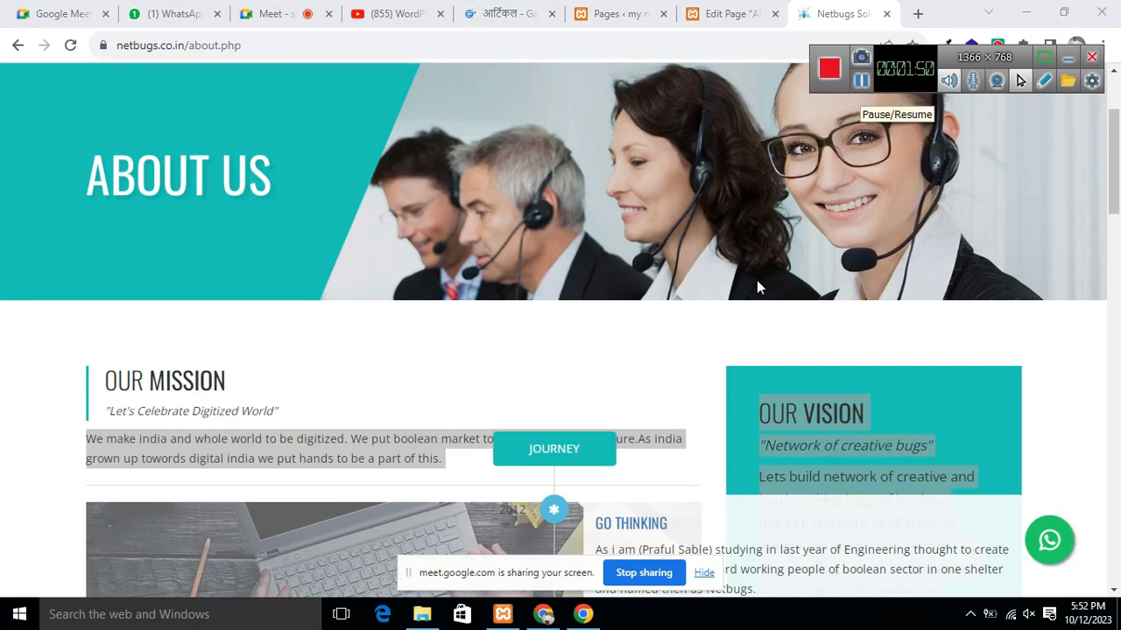
scroll(753, 285, down, 5)
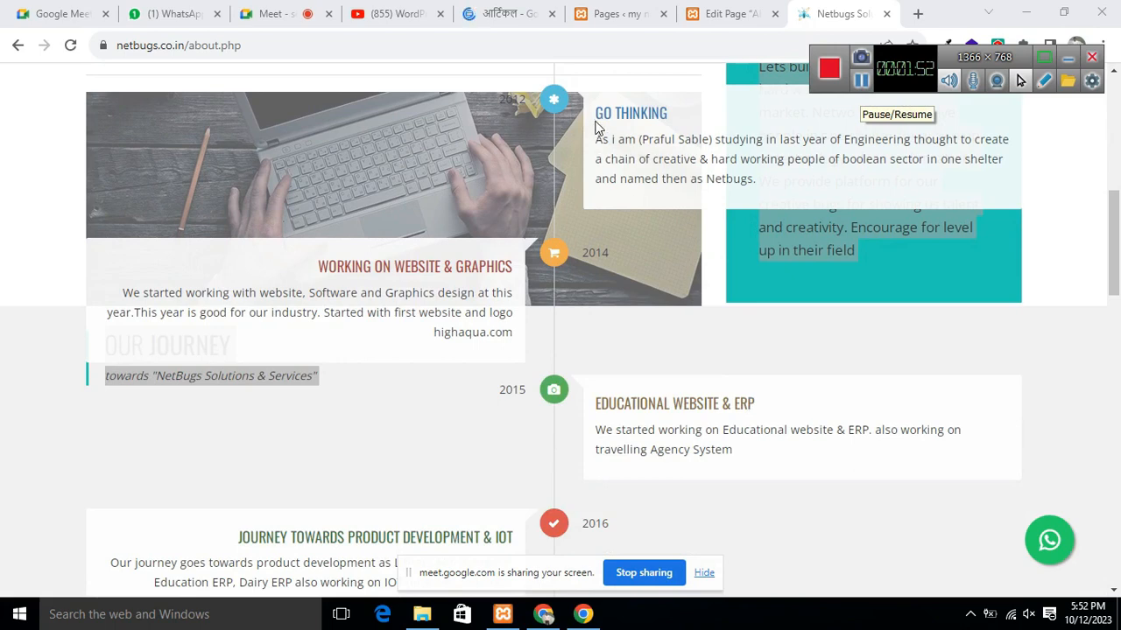
drag(595, 128, 751, 179)
key(ctrl+c)
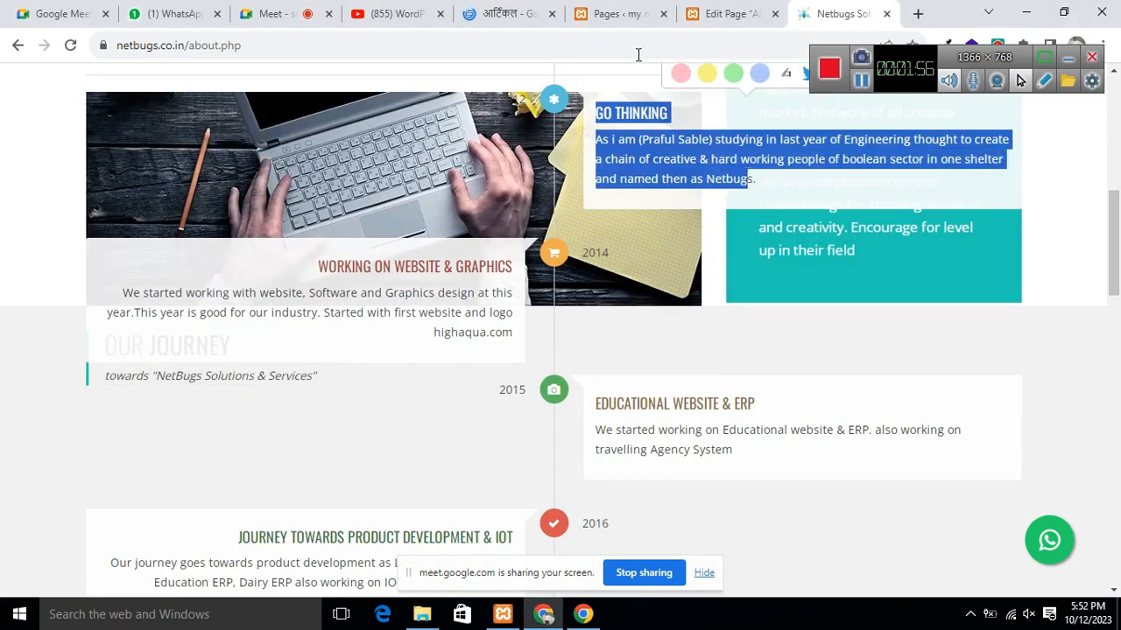
click(715, 21)
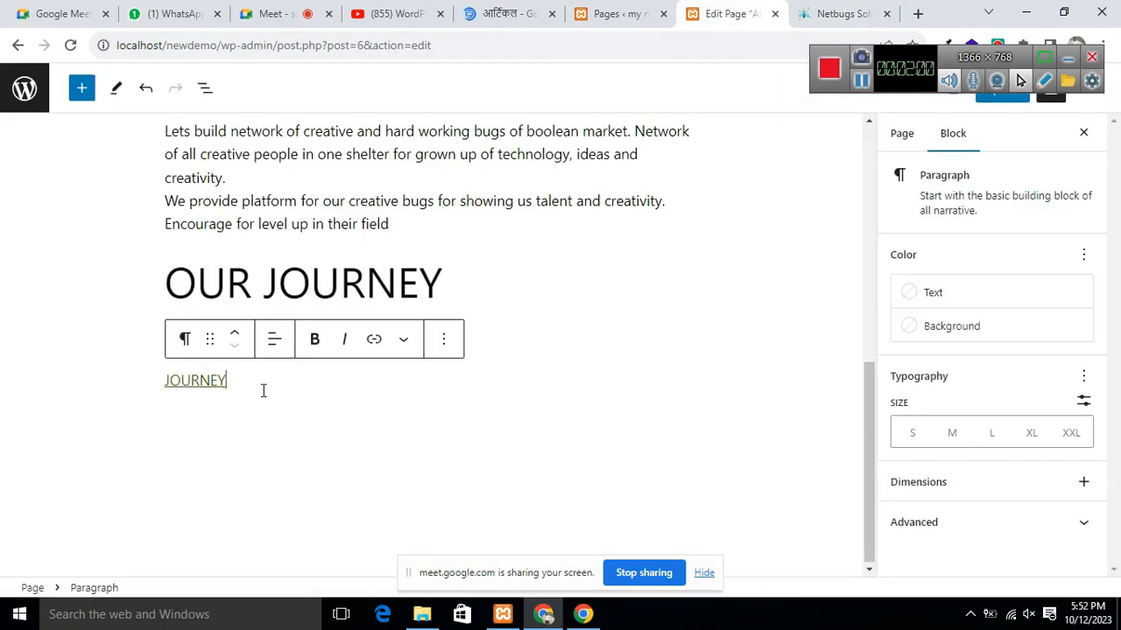
drag(213, 377, 135, 366)
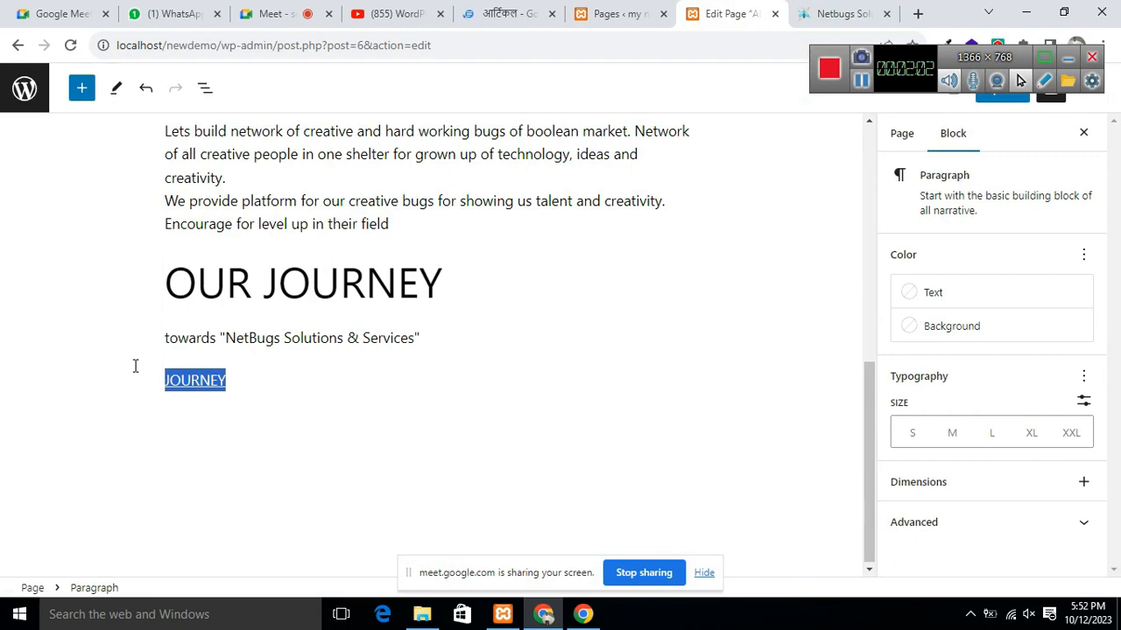
click(135, 366)
key(ctrl+v)
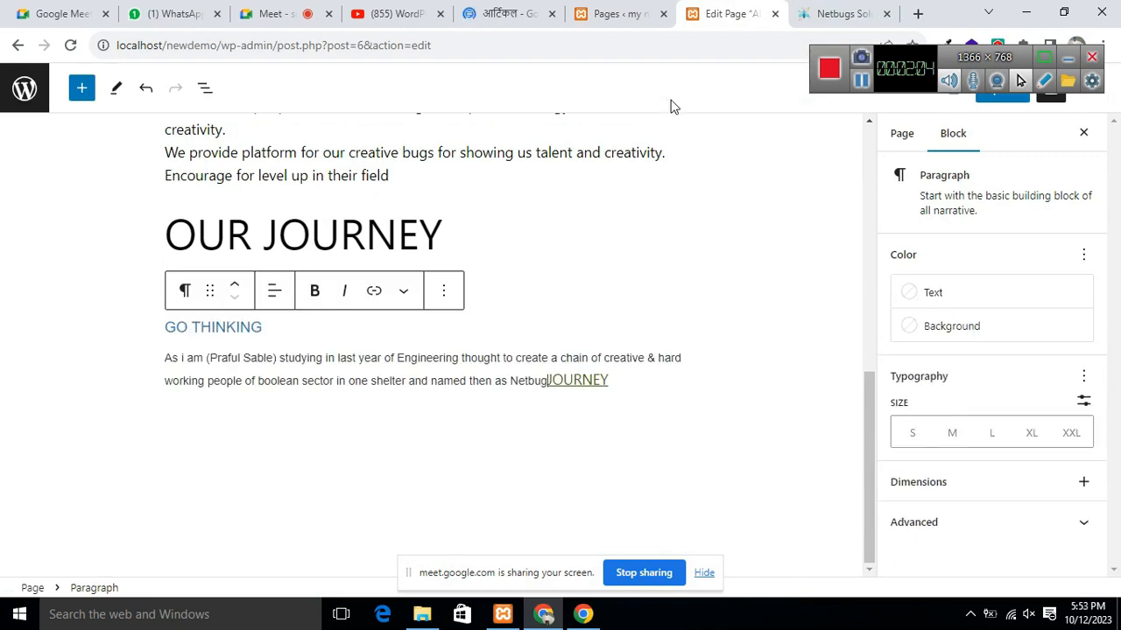
Step: Copy the Working on Website & Graphics entry from the NetBugs site, paste it below the Go Thinking text and add an empty paragraph
click(836, 13)
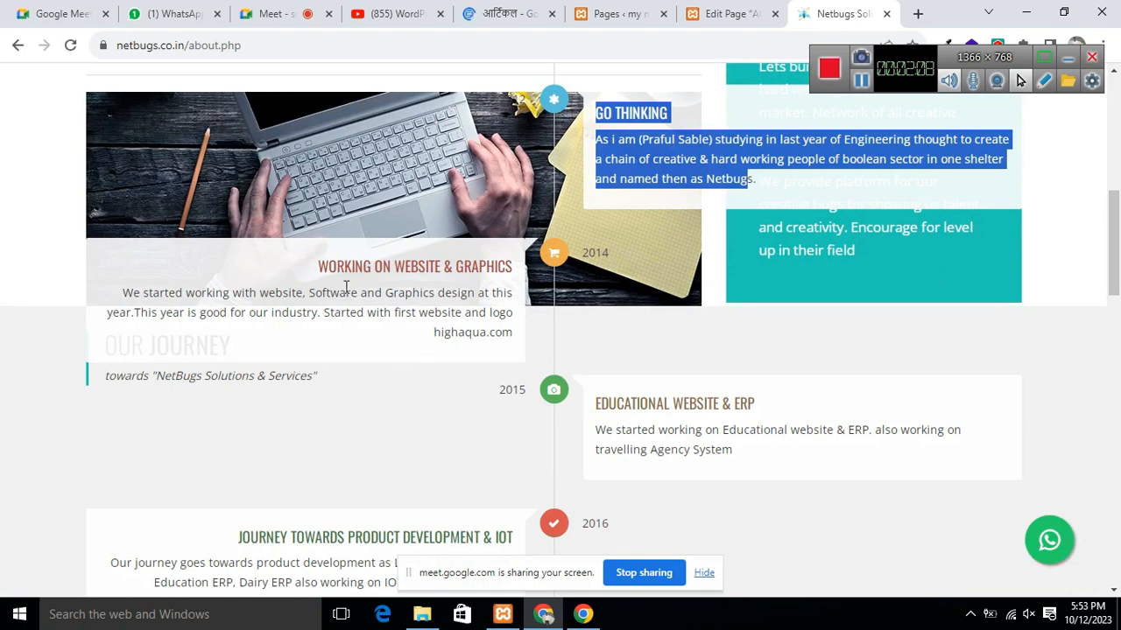
drag(318, 274, 511, 337)
key(ctrl+c)
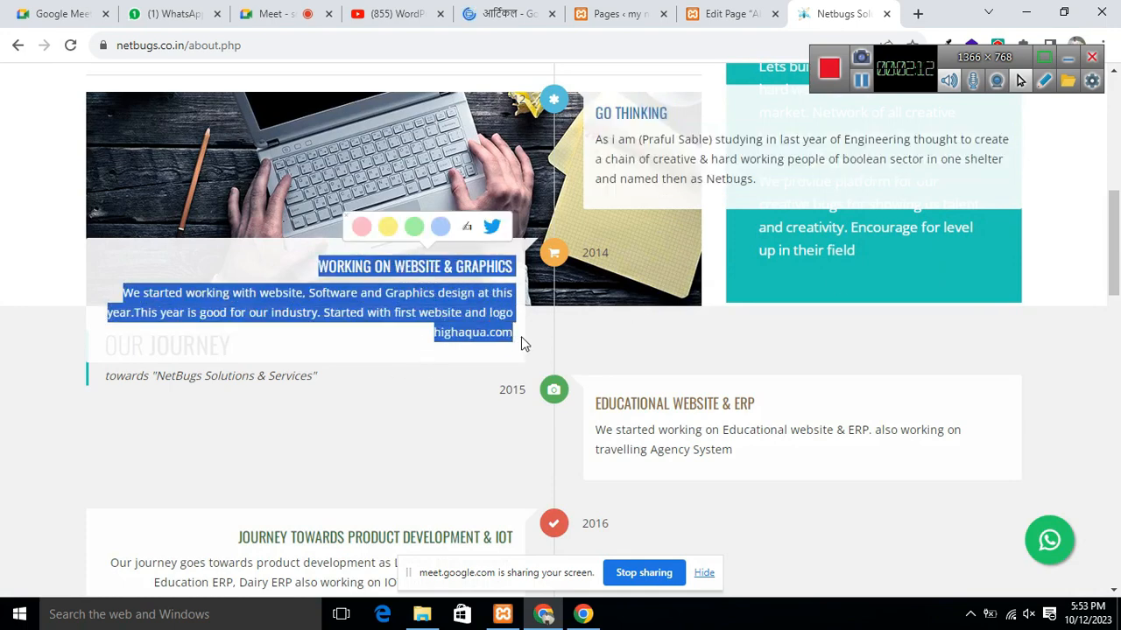
click(730, 10)
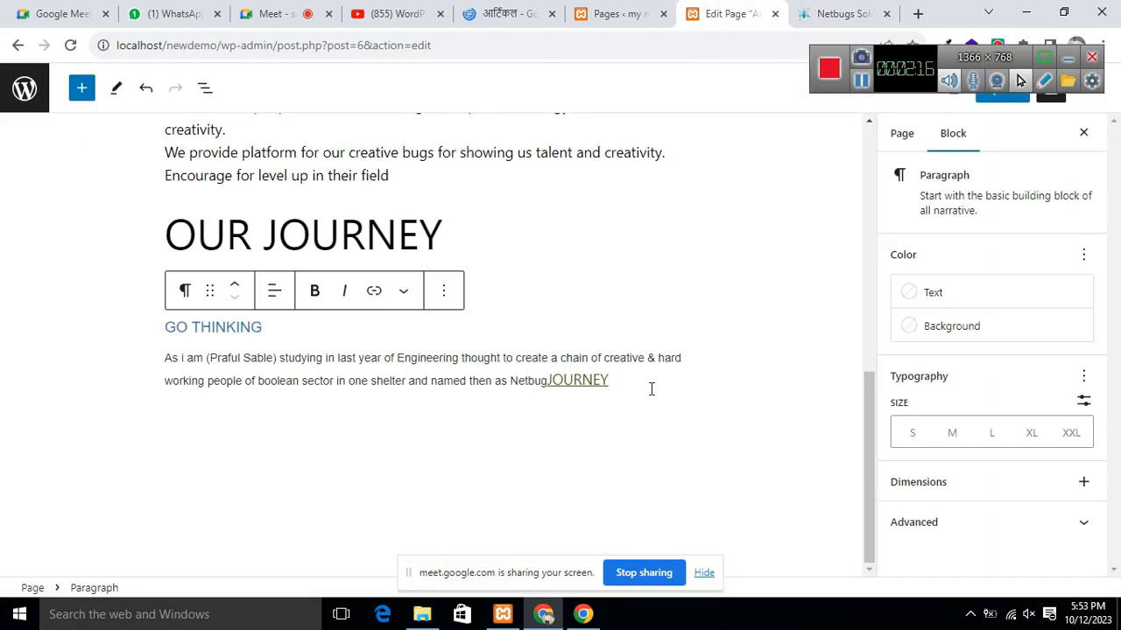
key(Return)
key(Return)
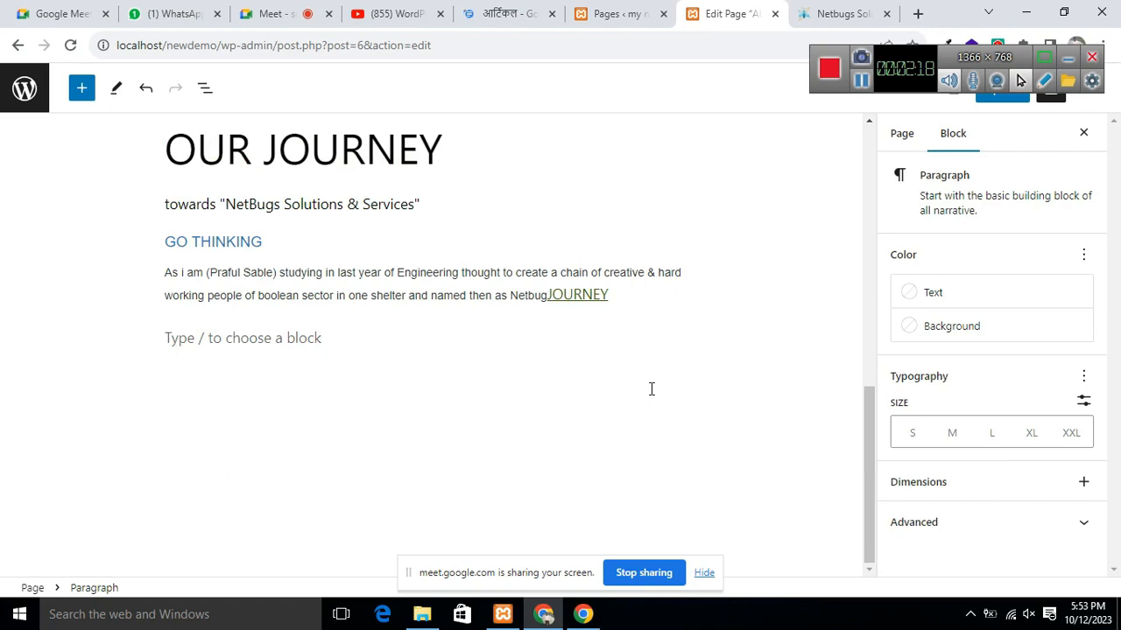
key(ctrl+v)
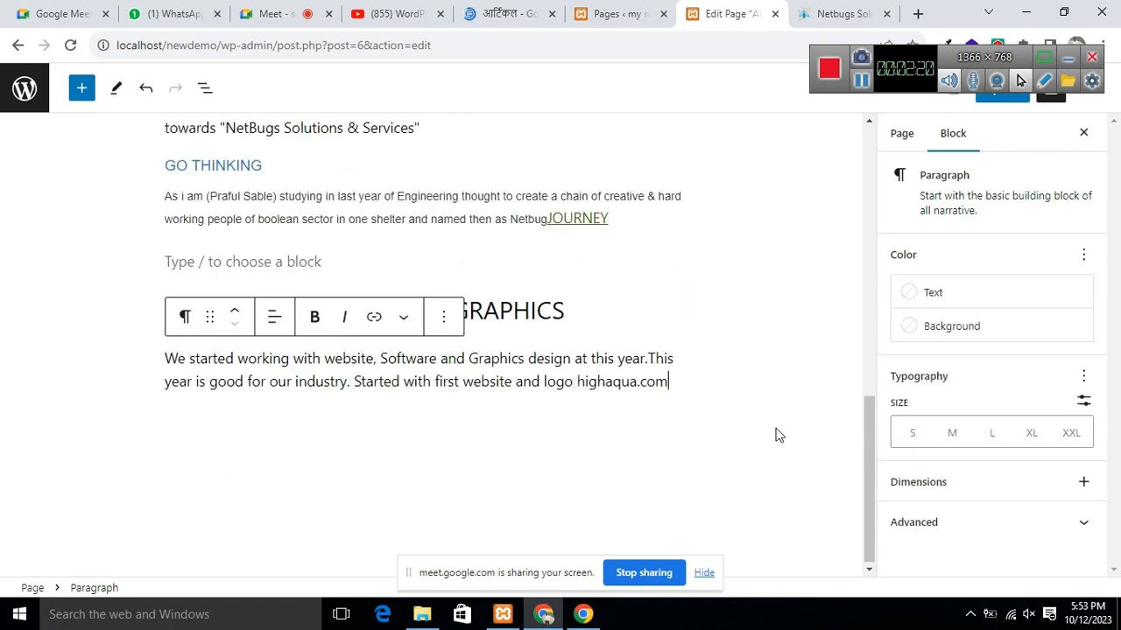
key(Return)
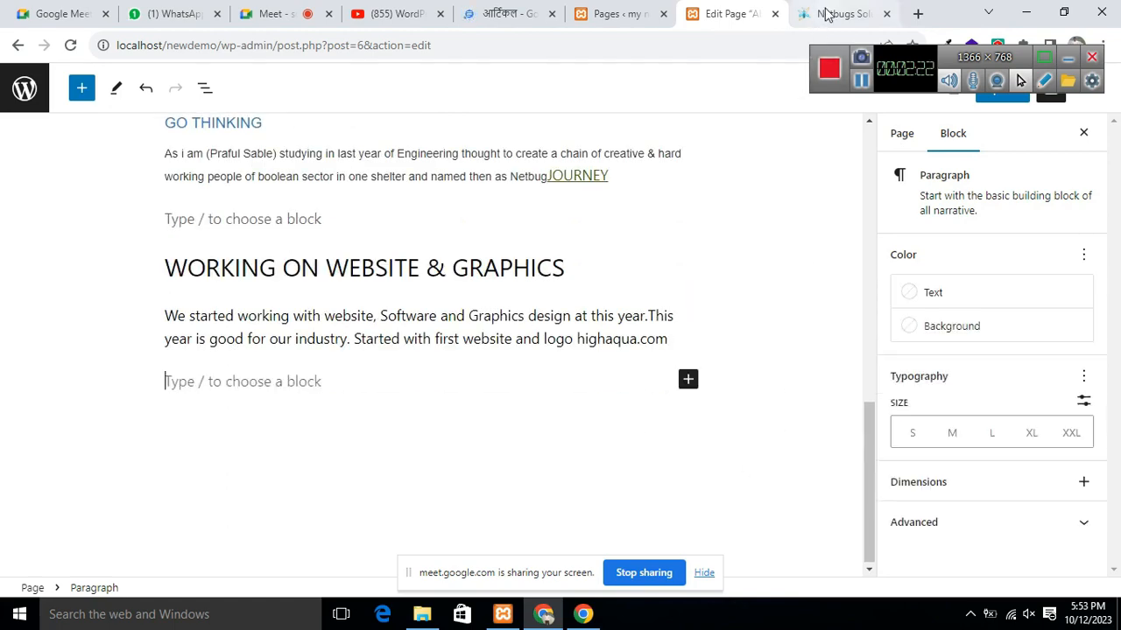
Step: Select the Educational Website & ERP entry on the NetBugs page for copying and return to the About Us editor
click(836, 13)
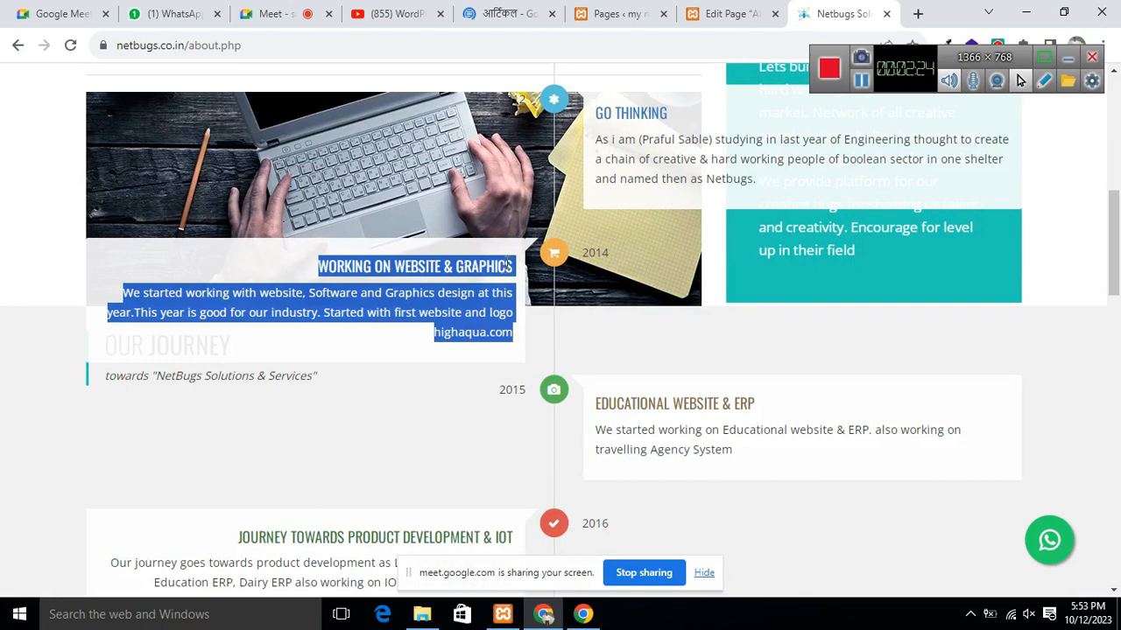
scroll(506, 263, down, 2)
drag(594, 235, 746, 298)
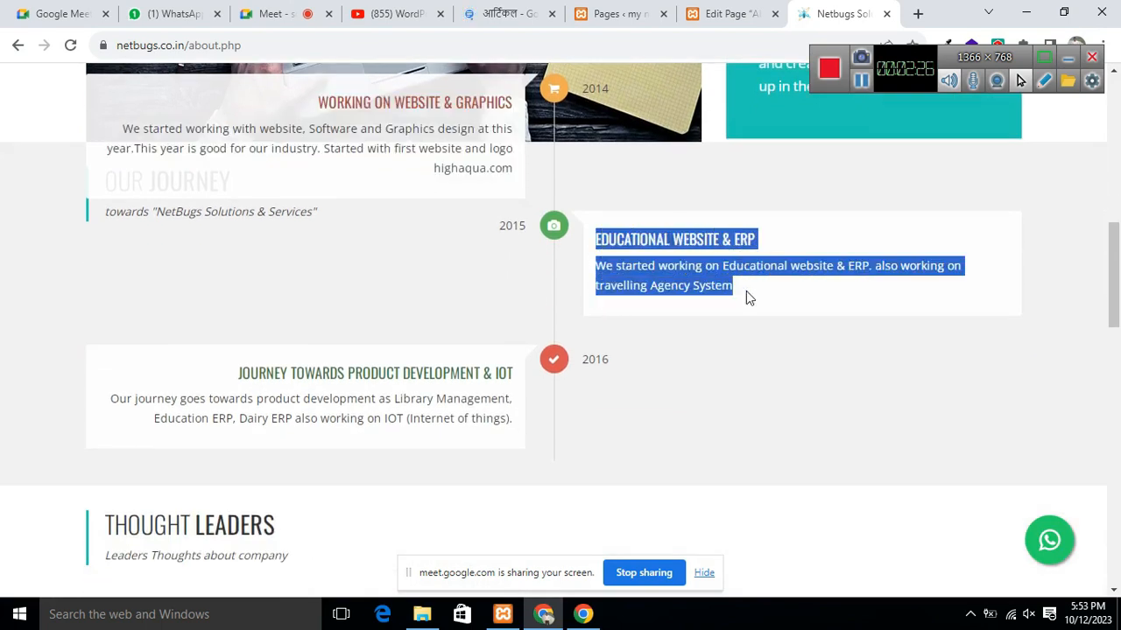
click(720, 13)
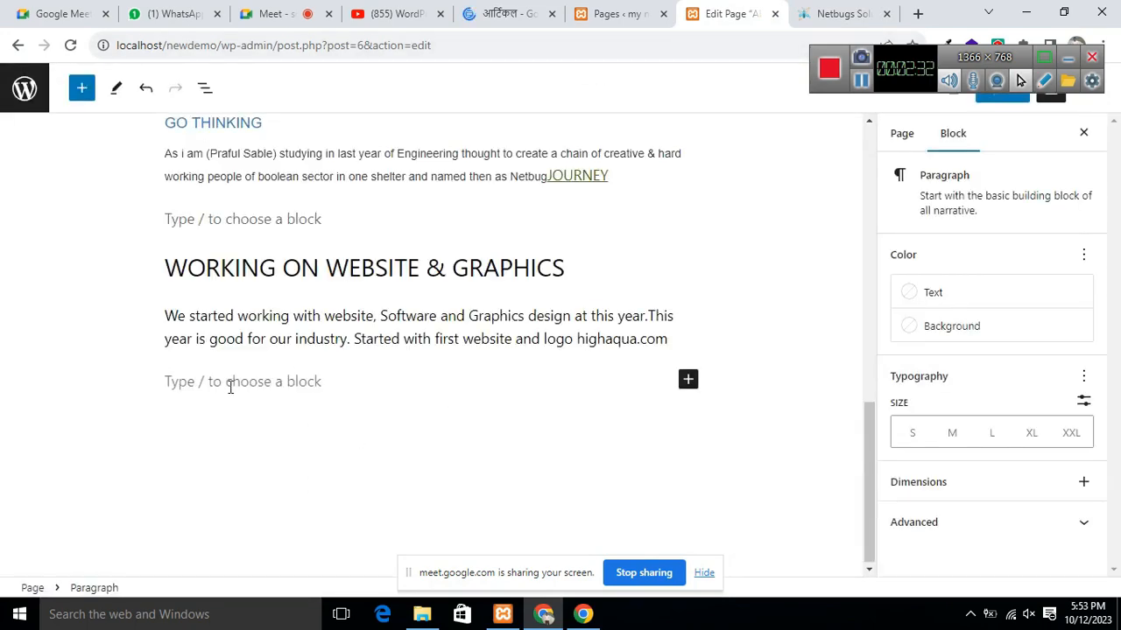
Step: Return to the beginning of the About Us page and update it to save the pasted content
scroll(230, 386, down, 1)
scroll(560, 470, up, 8)
scroll(622, 496, up, 3)
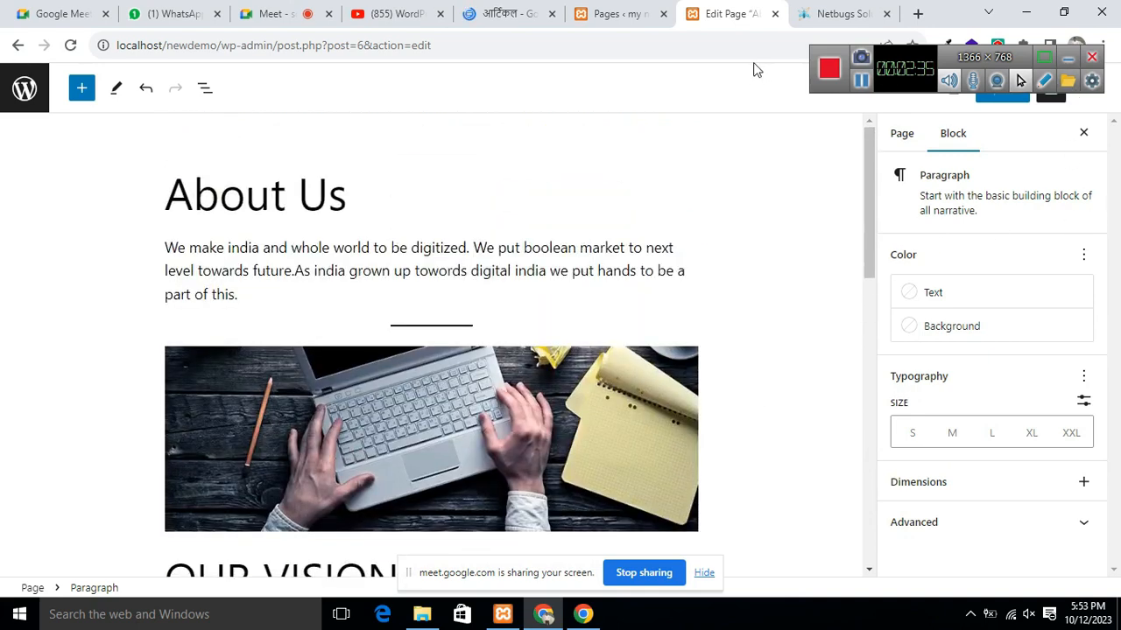
drag(824, 48, 810, 373)
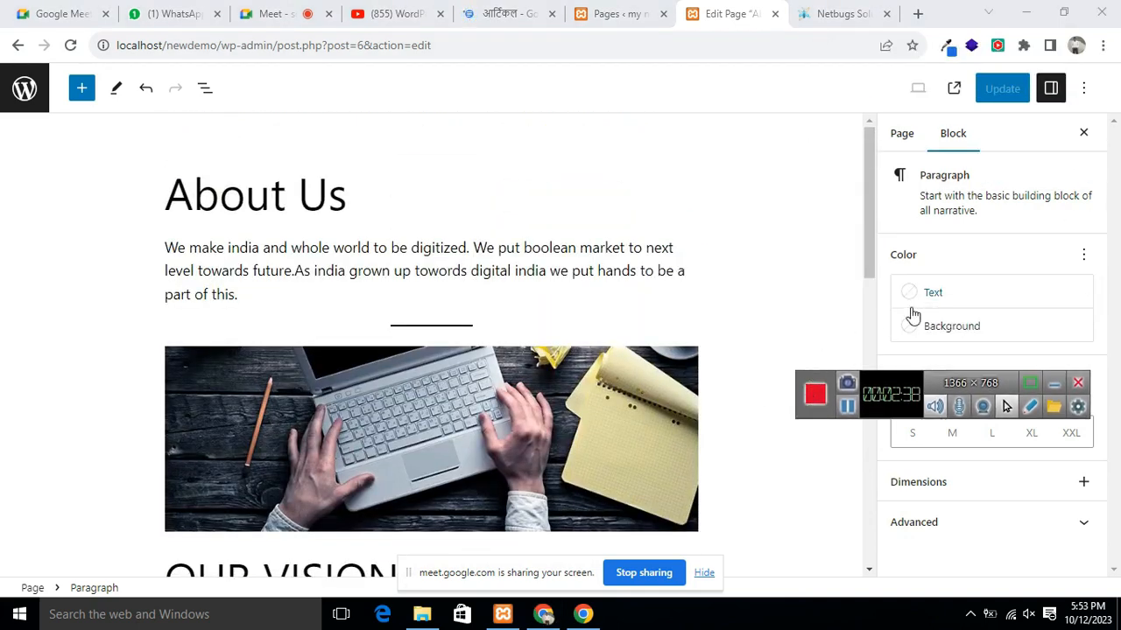
click(848, 453)
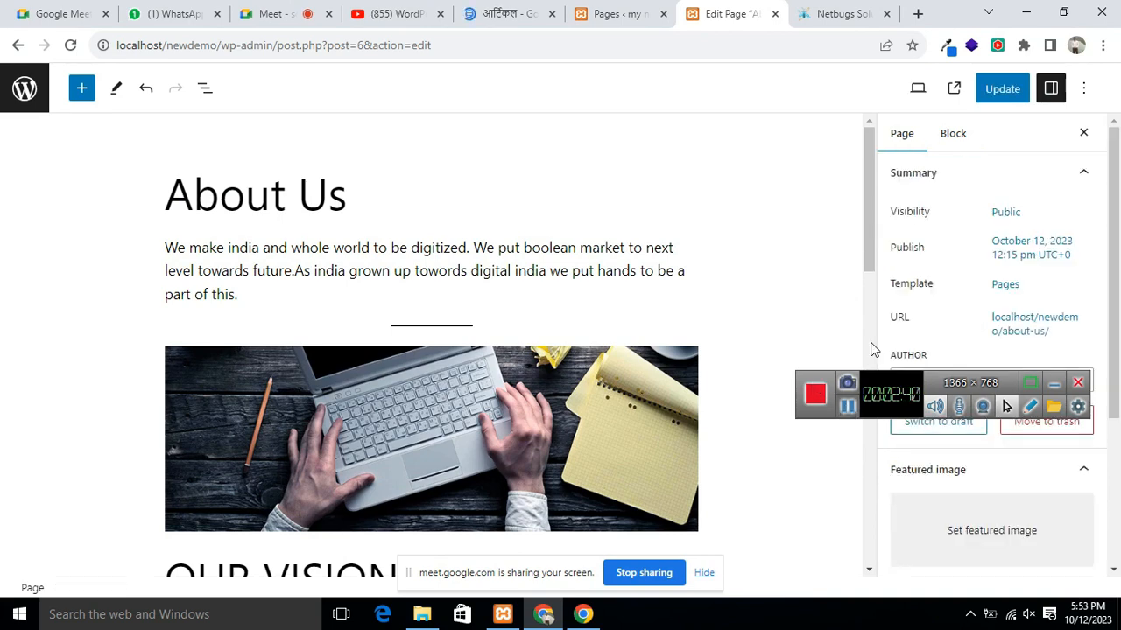
click(1003, 88)
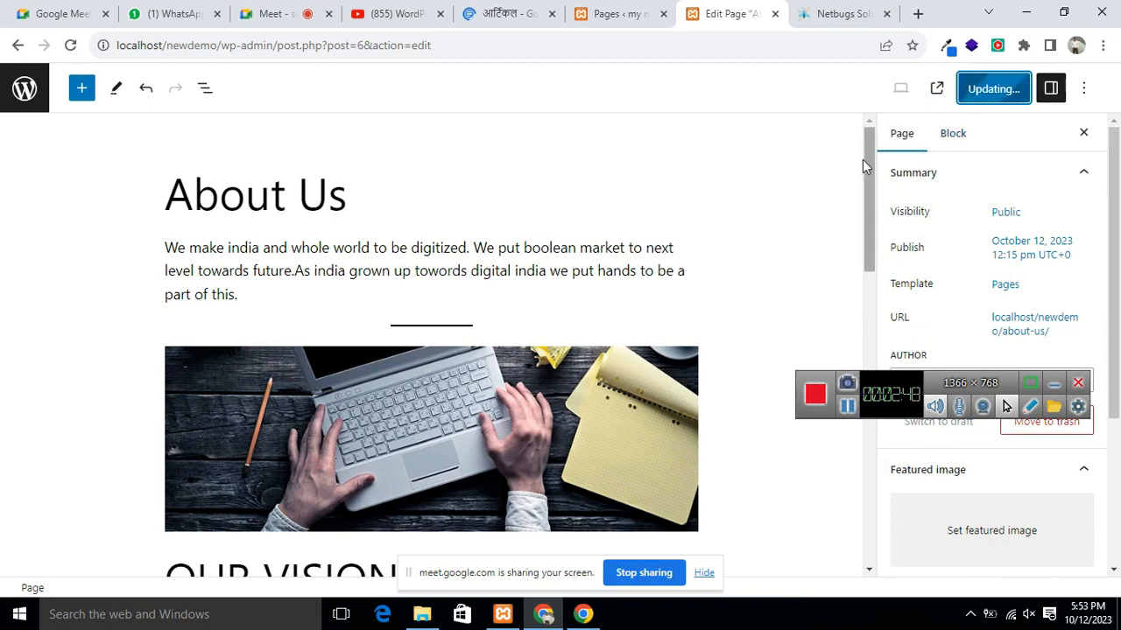
mouse_move(863, 159)
mouse_down()
mouse_move(862, 307)
mouse_move(862, 174)
mouse_up()
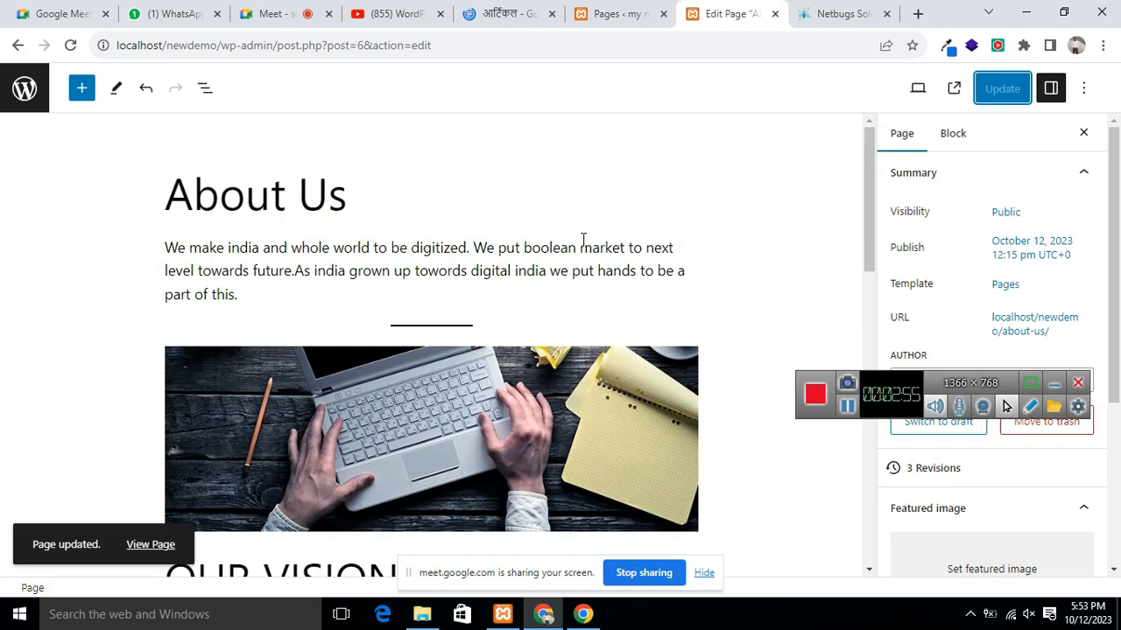
Step: Open the site's home page at localhost/newdemo in a new browser tab
click(917, 13)
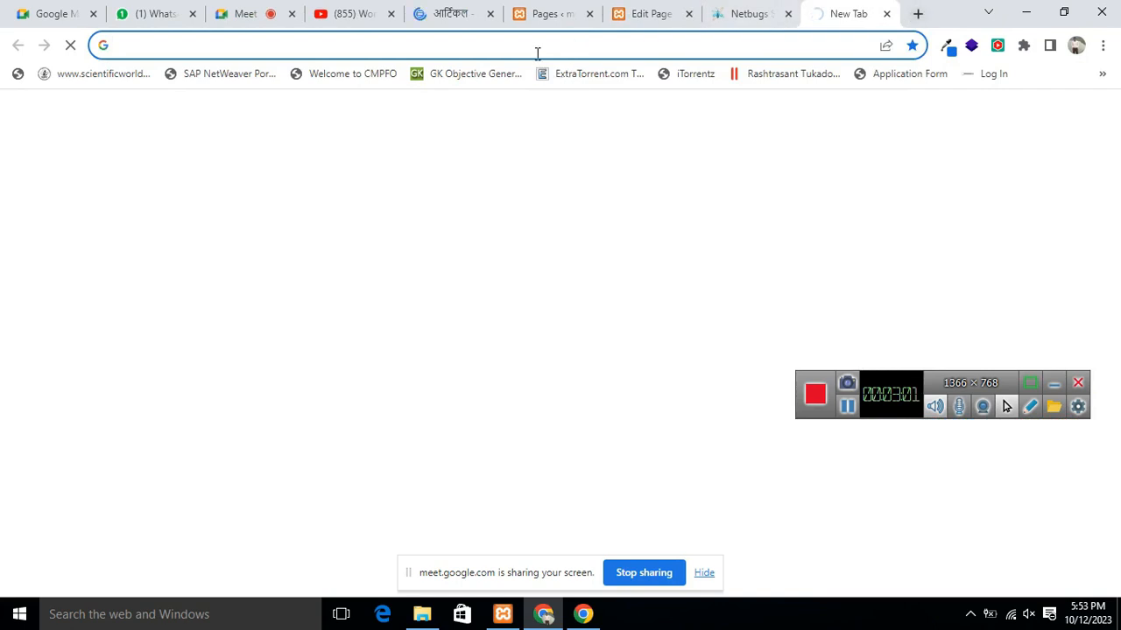
text(lo)
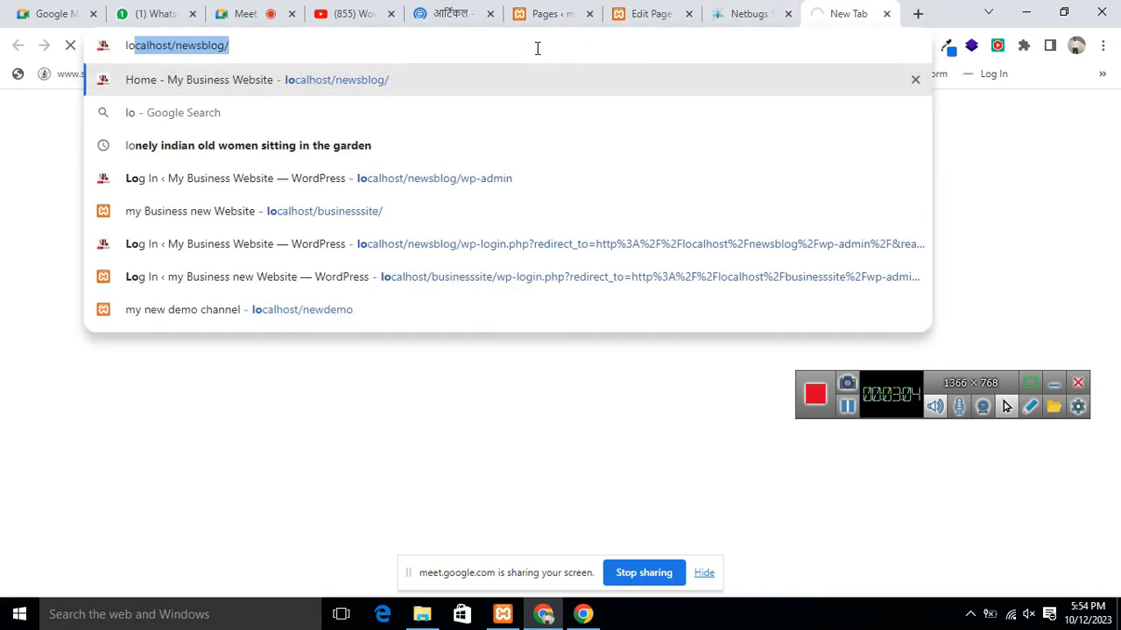
key(Right)
key(BackSpace)
key(BackSpace)
key(BackSpace)
key(BackSpace)
key(BackSpace)
key(BackSpace)
key(BackSpace)
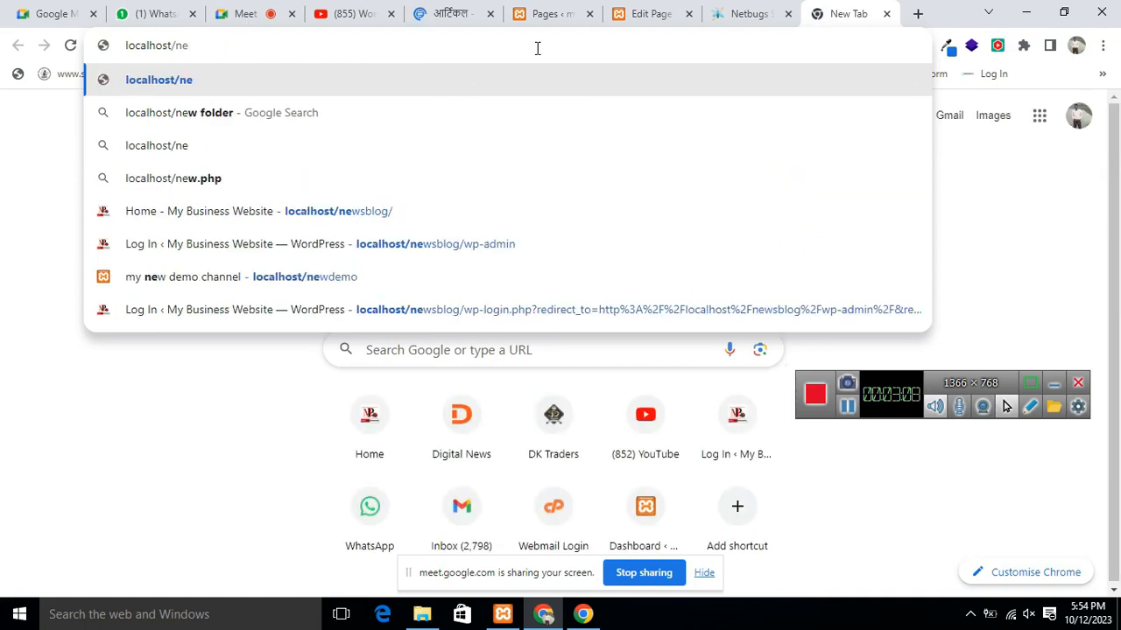
text(edemo)
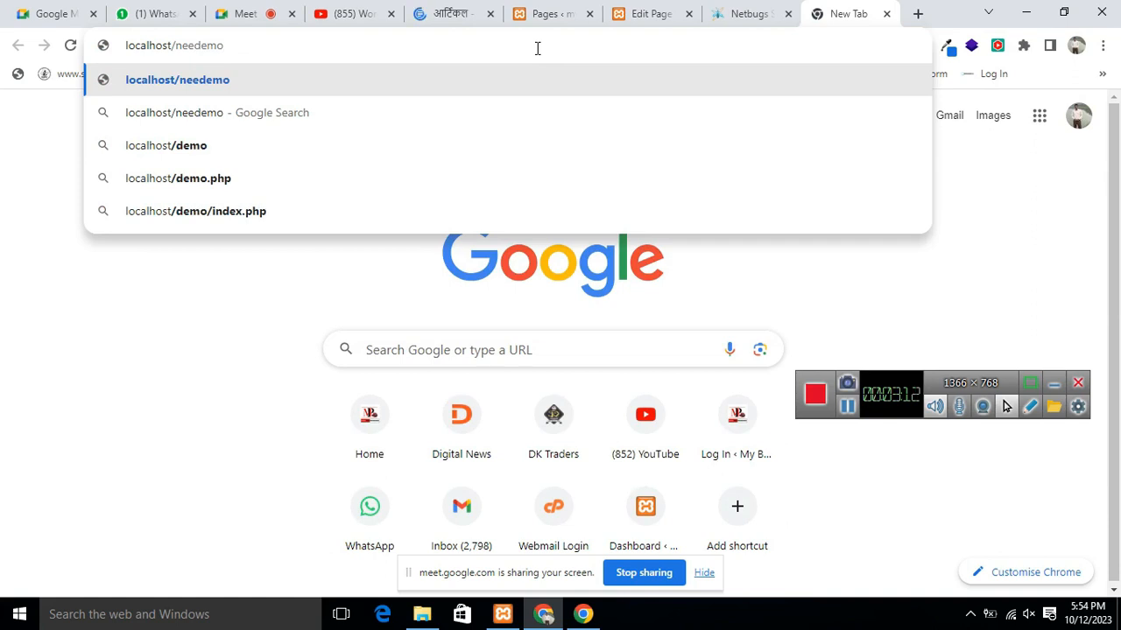
key(BackSpace)
key(BackSpace)
key(BackSpace)
key(BackSpace)
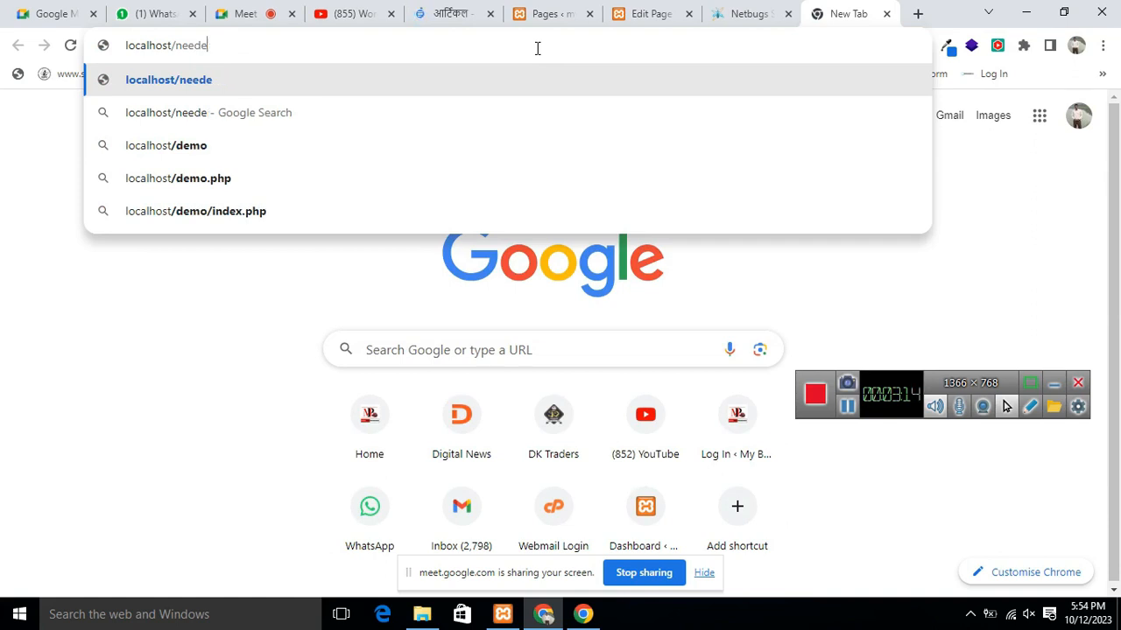
key(BackSpace)
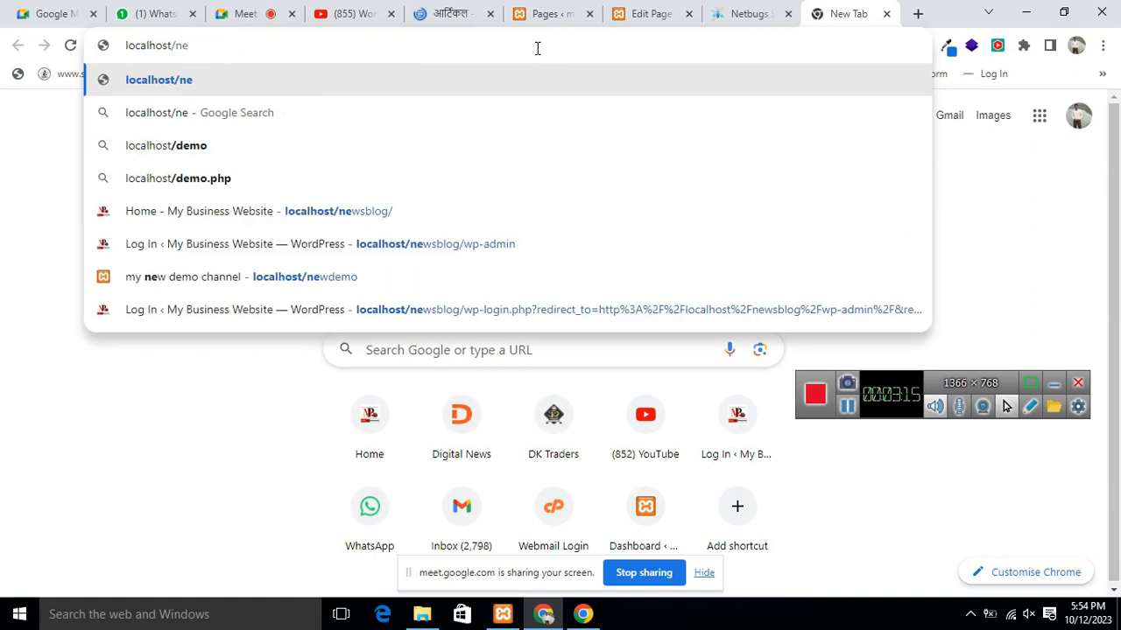
text(wde)
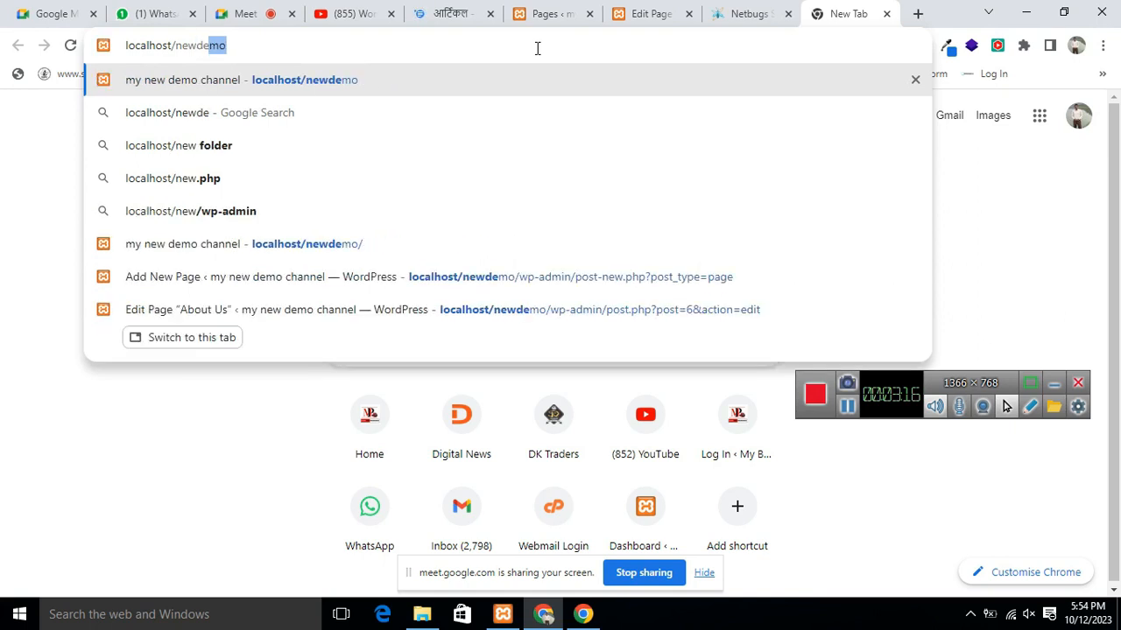
key(Return)
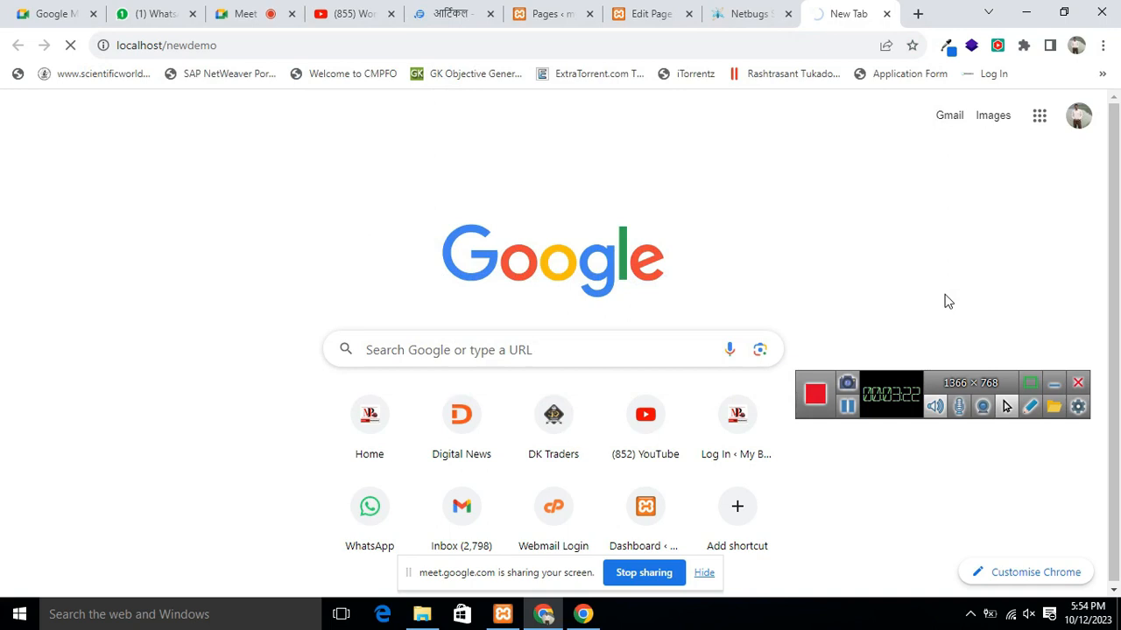
drag(803, 378, 955, 17)
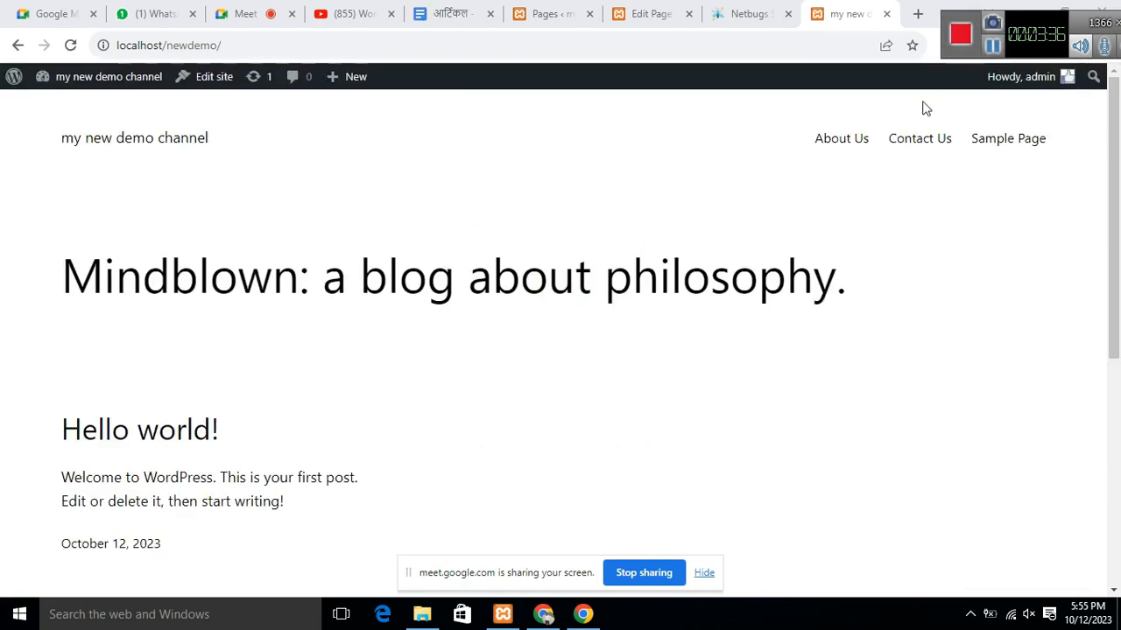
Step: Open the published About Us page and review its intro, image, vision and journey content
click(838, 147)
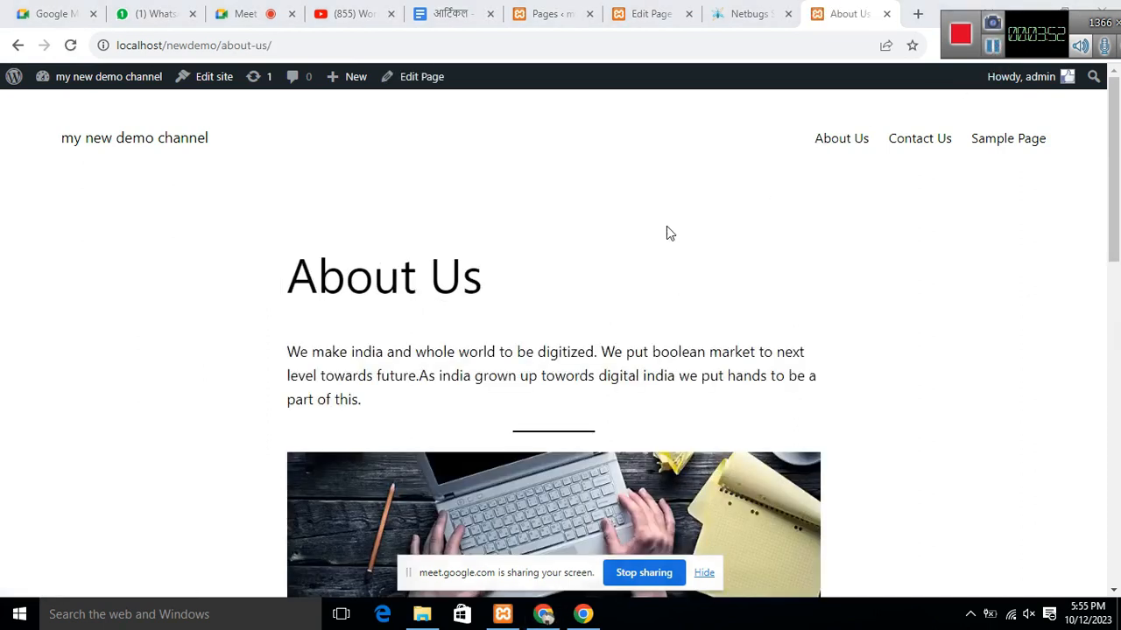
scroll(674, 304, down, 6)
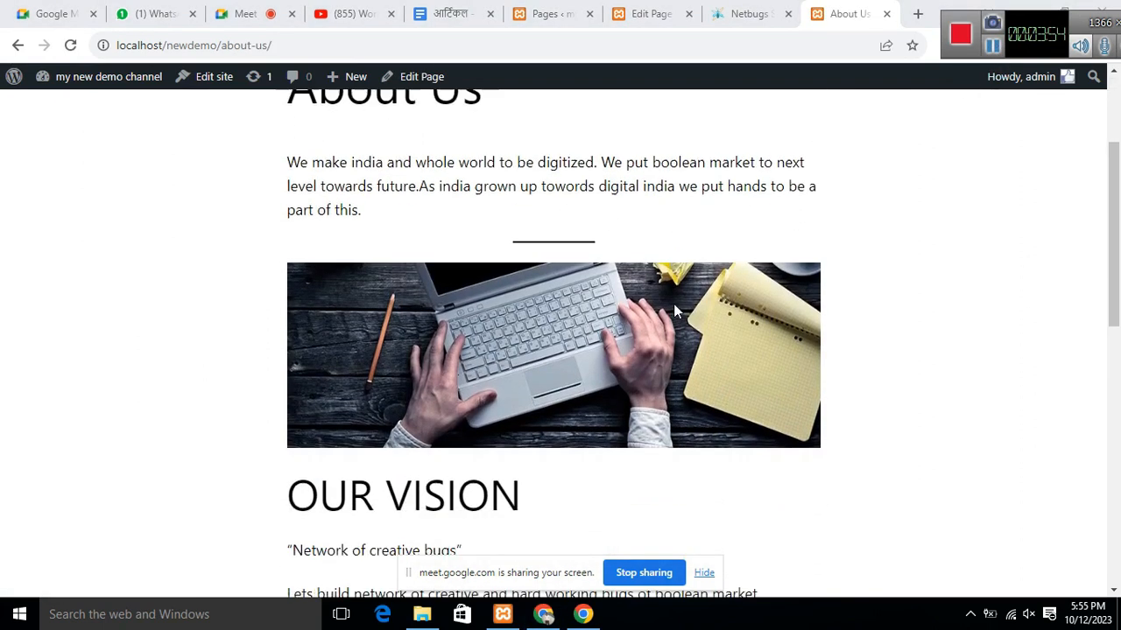
scroll(673, 304, up, 3)
scroll(673, 304, up, 1)
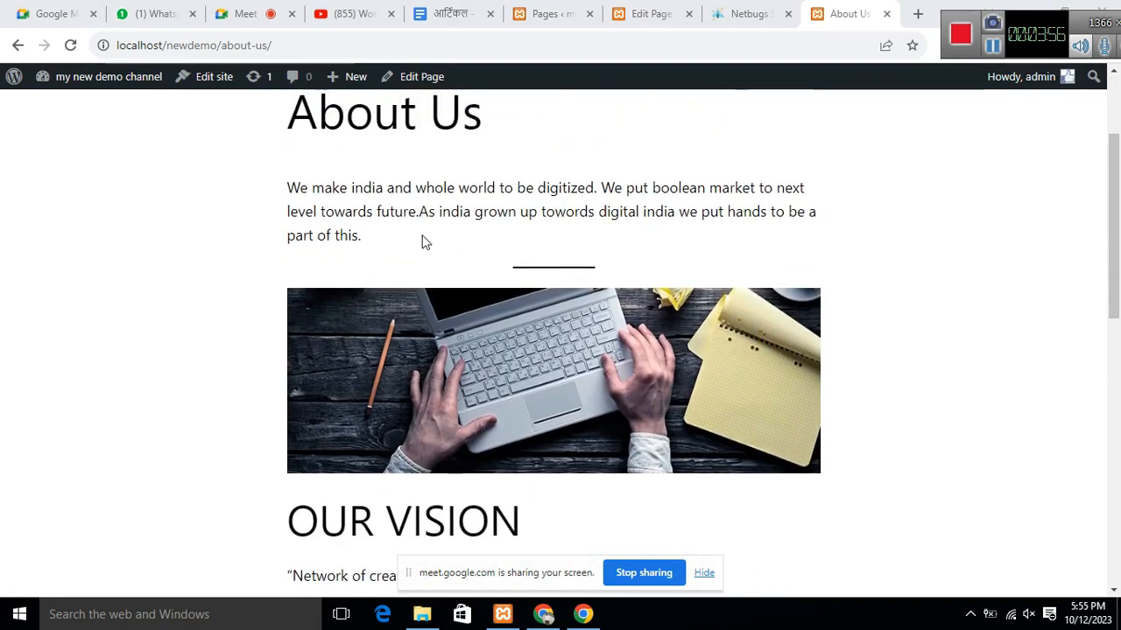
scroll(568, 190, down, 5)
scroll(571, 200, down, 3)
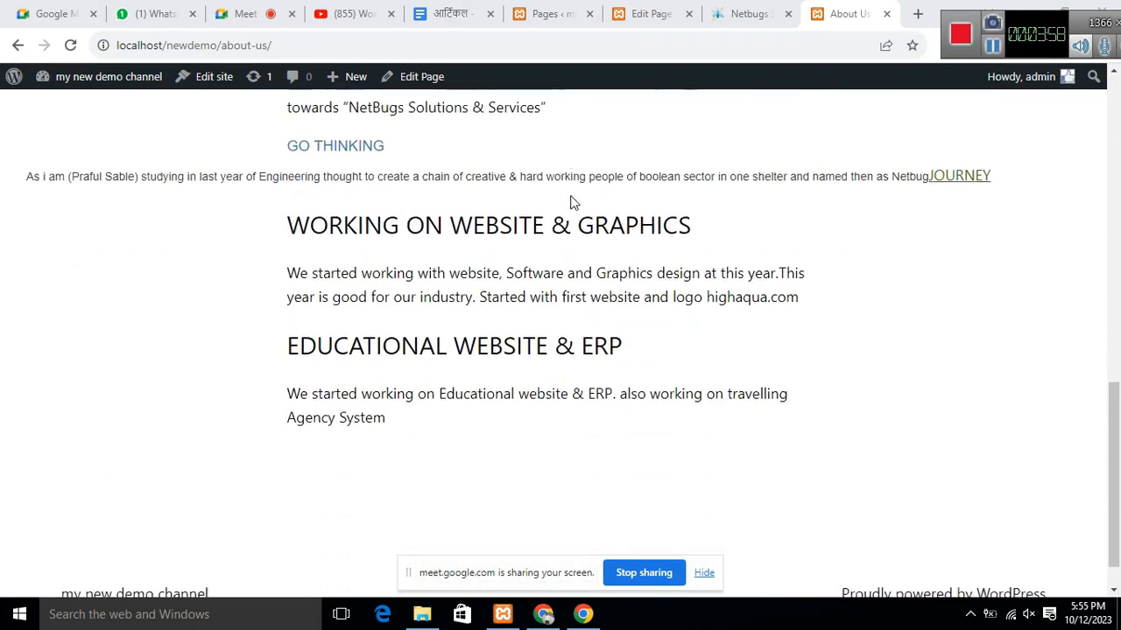
scroll(591, 294, up, 4)
scroll(591, 295, up, 5)
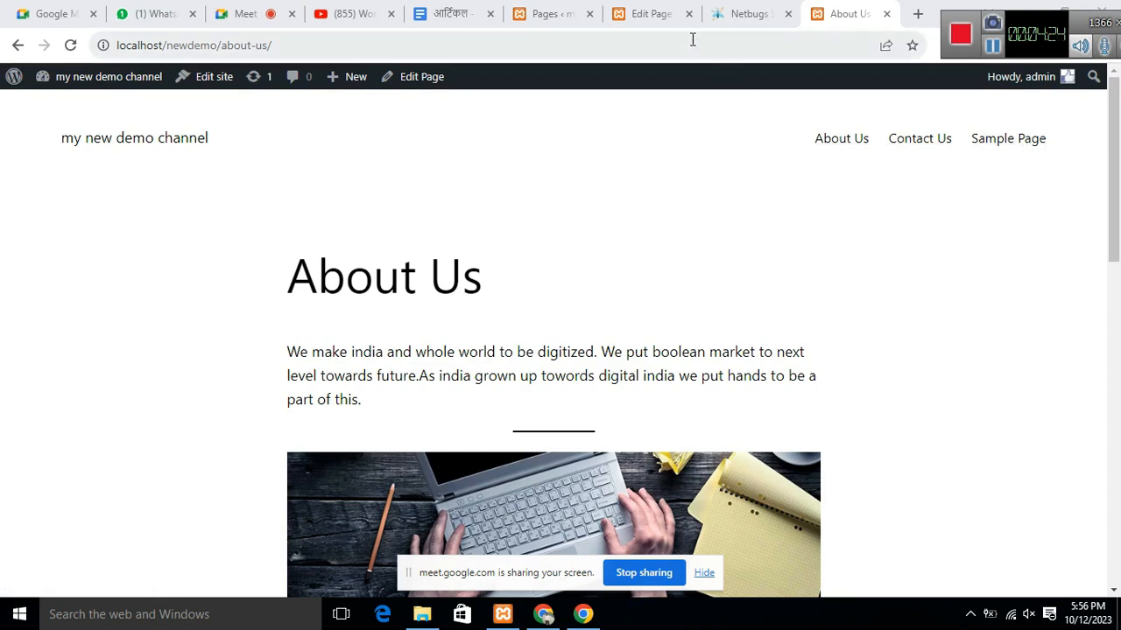
Step: Return to the About Us editor, exit to the dashboard and open the installed Themes page
click(652, 15)
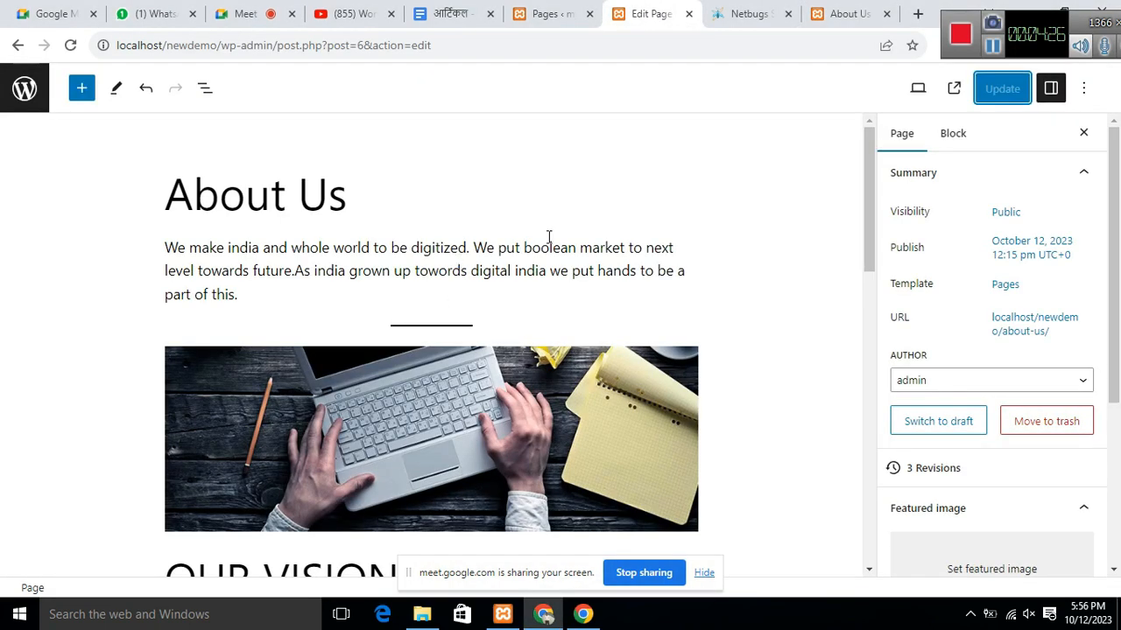
click(26, 91)
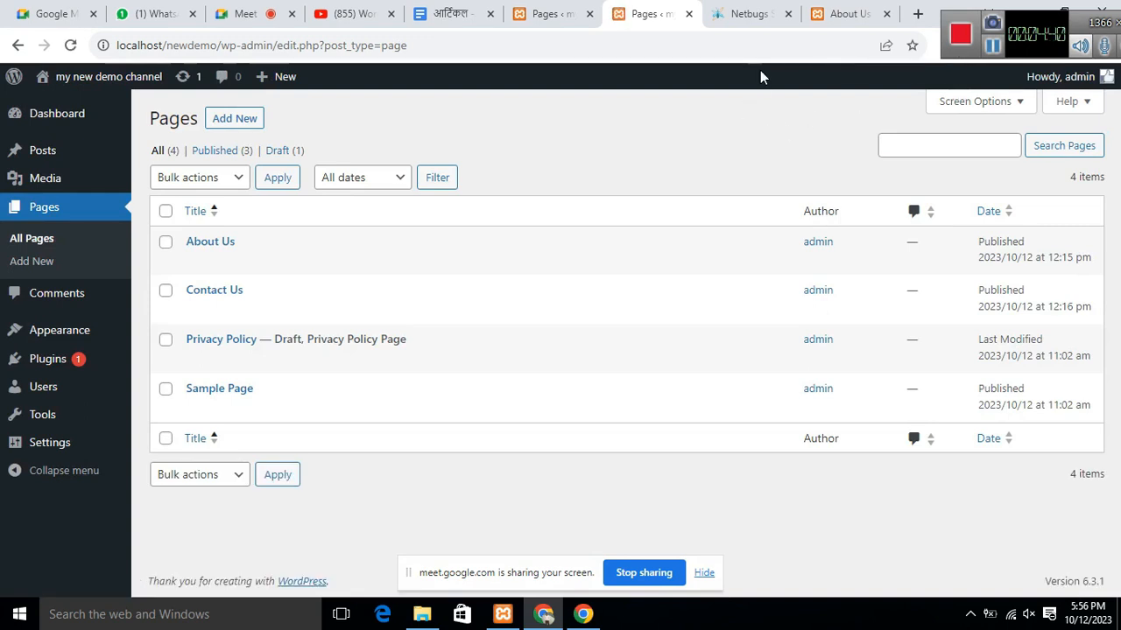
mouse_move(49, 336)
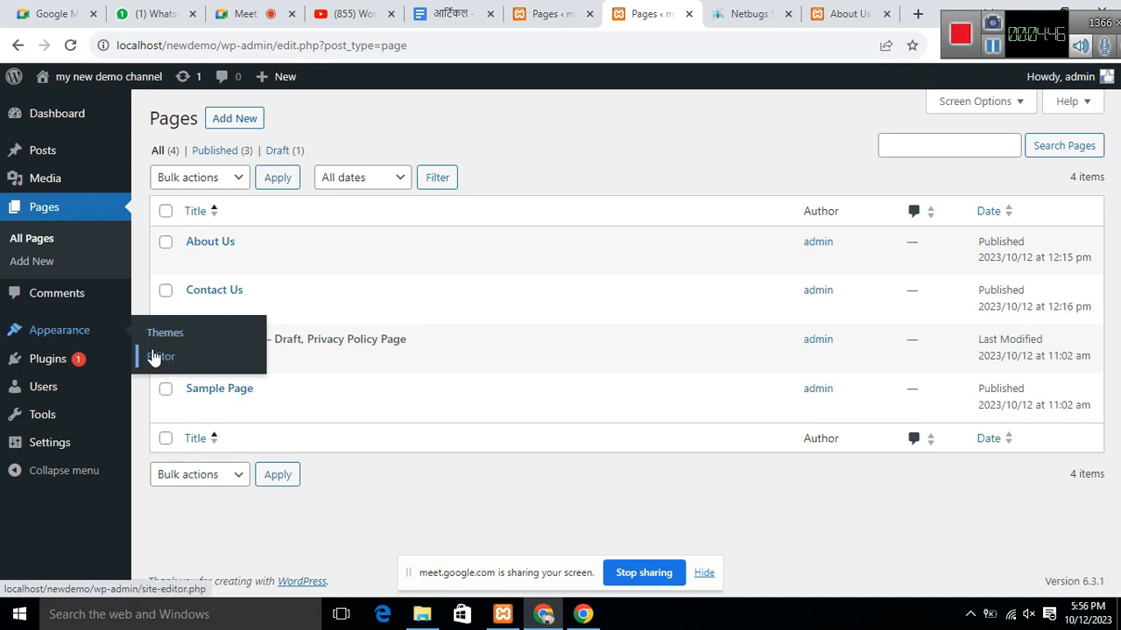
mouse_move(33, 366)
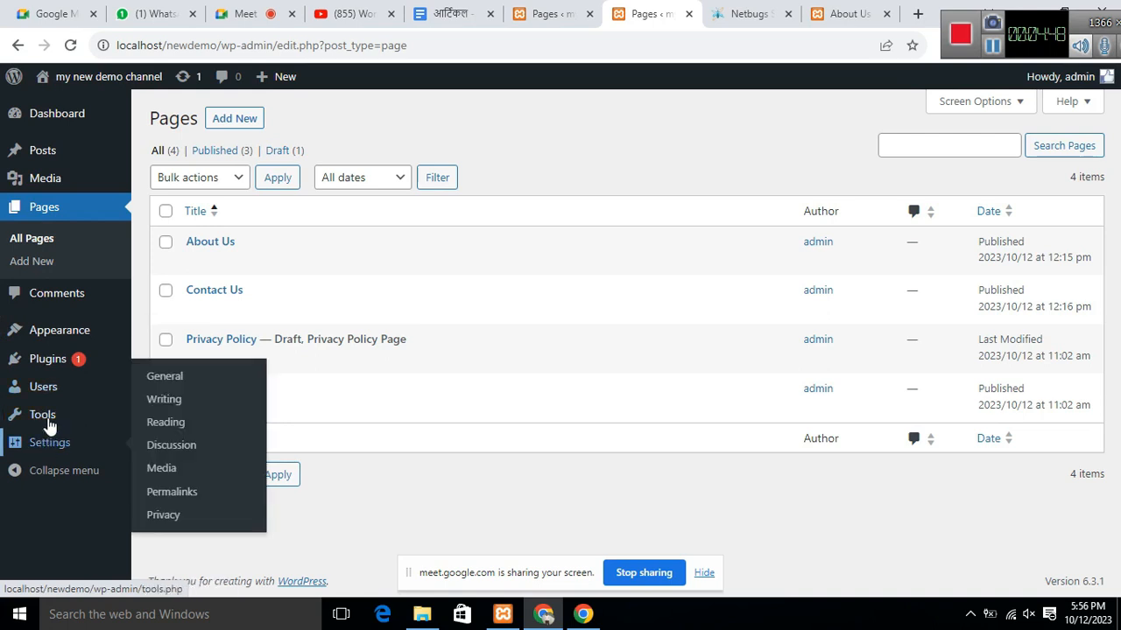
mouse_move(13, 344)
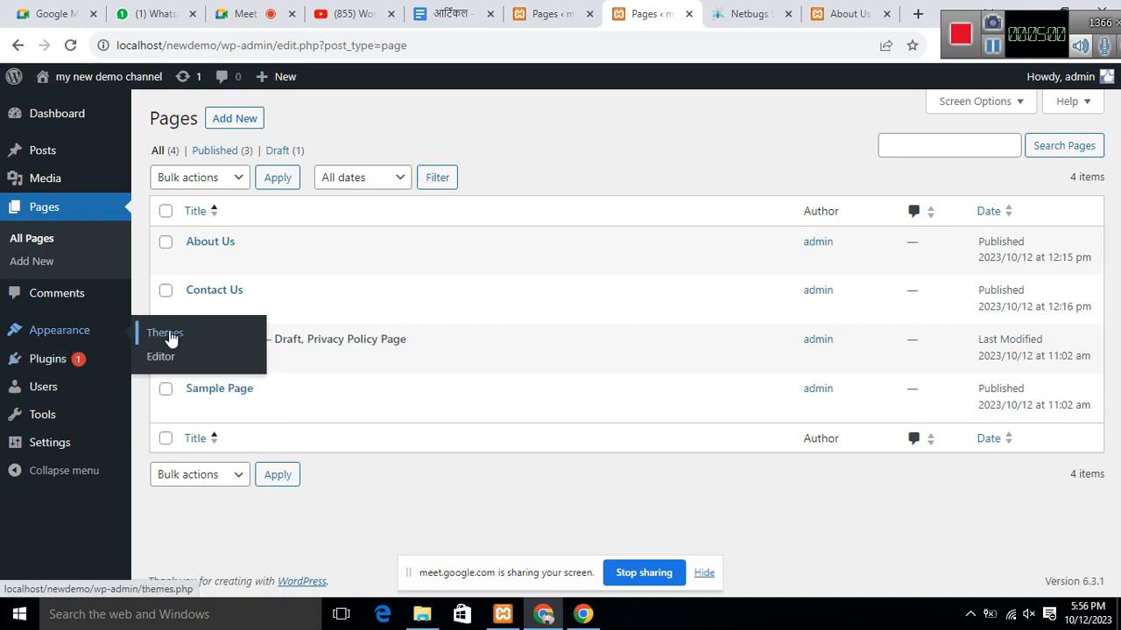
click(160, 338)
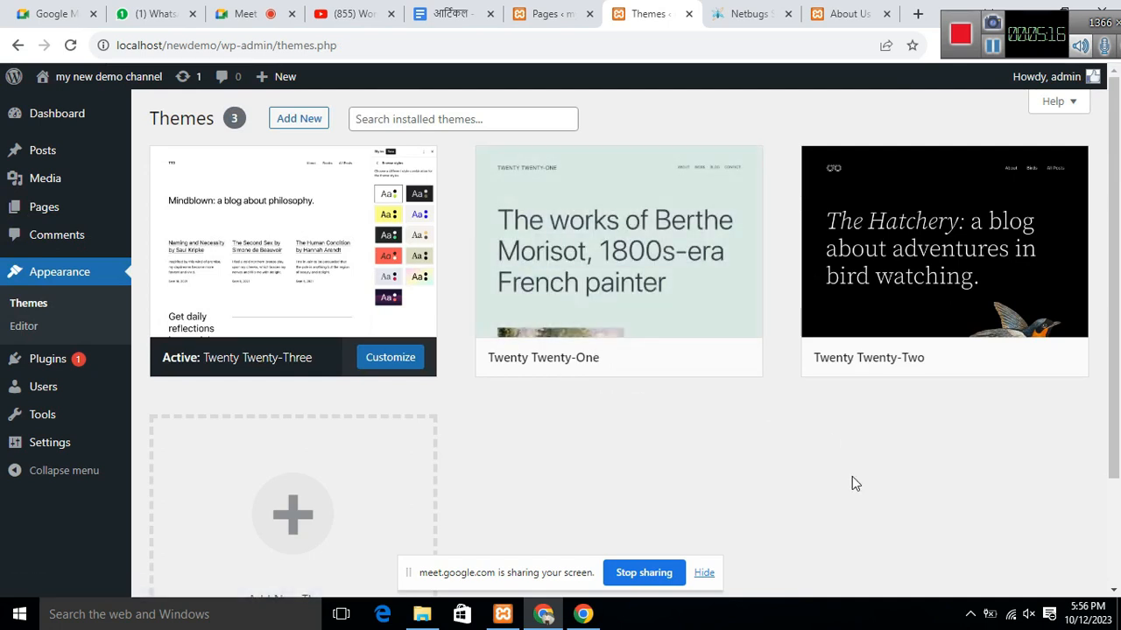
Step: Start adding a new theme and browse the popular themes on offer
click(483, 120)
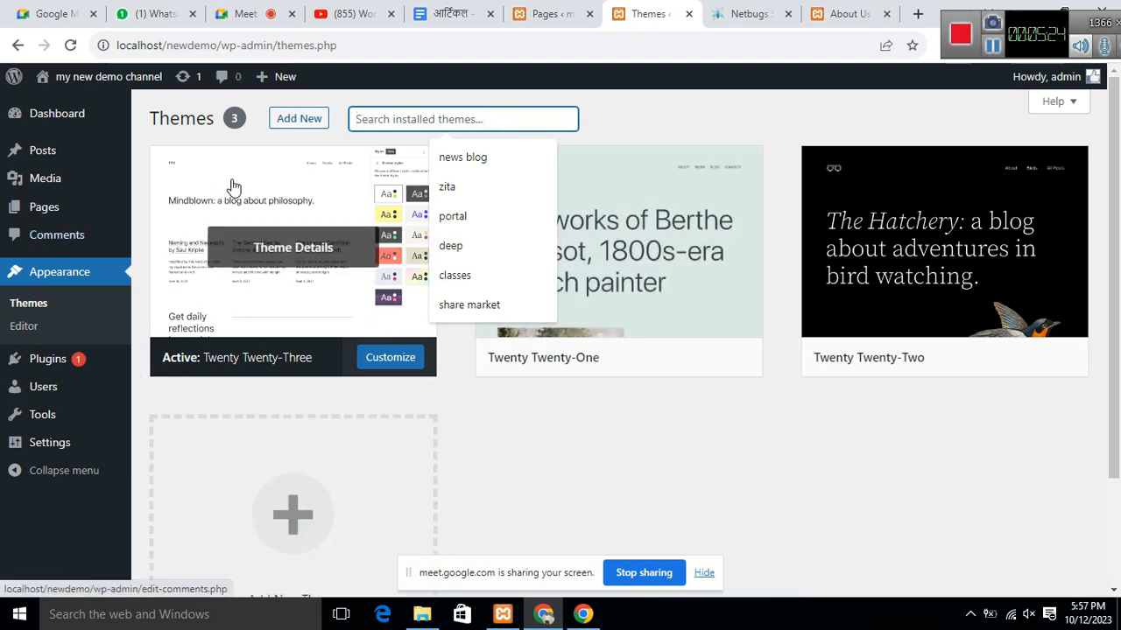
click(289, 122)
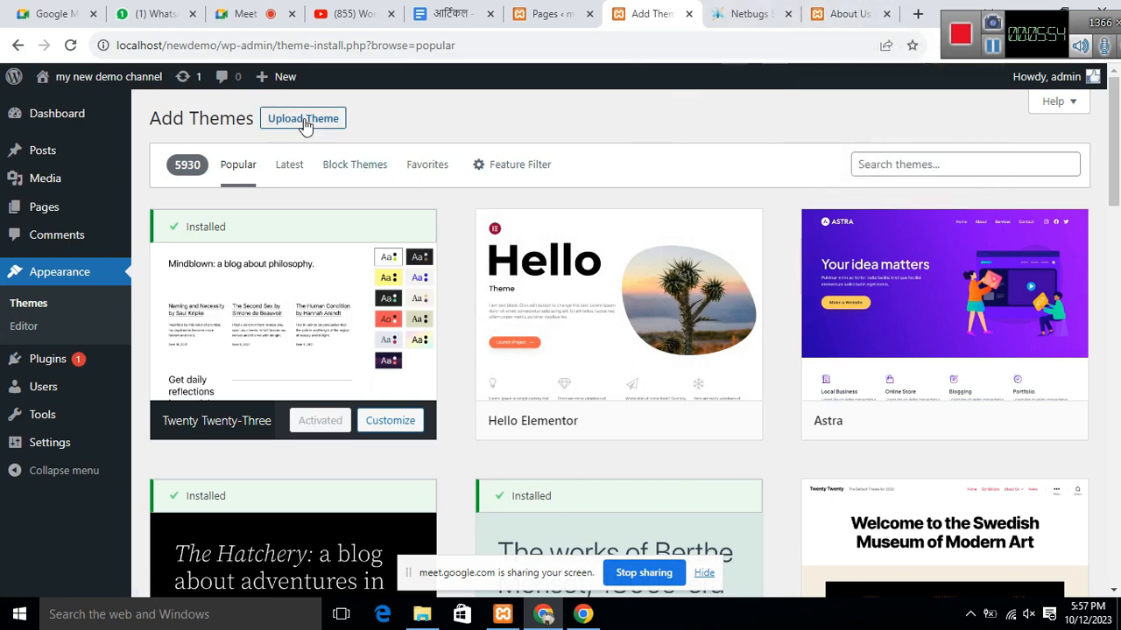
click(896, 164)
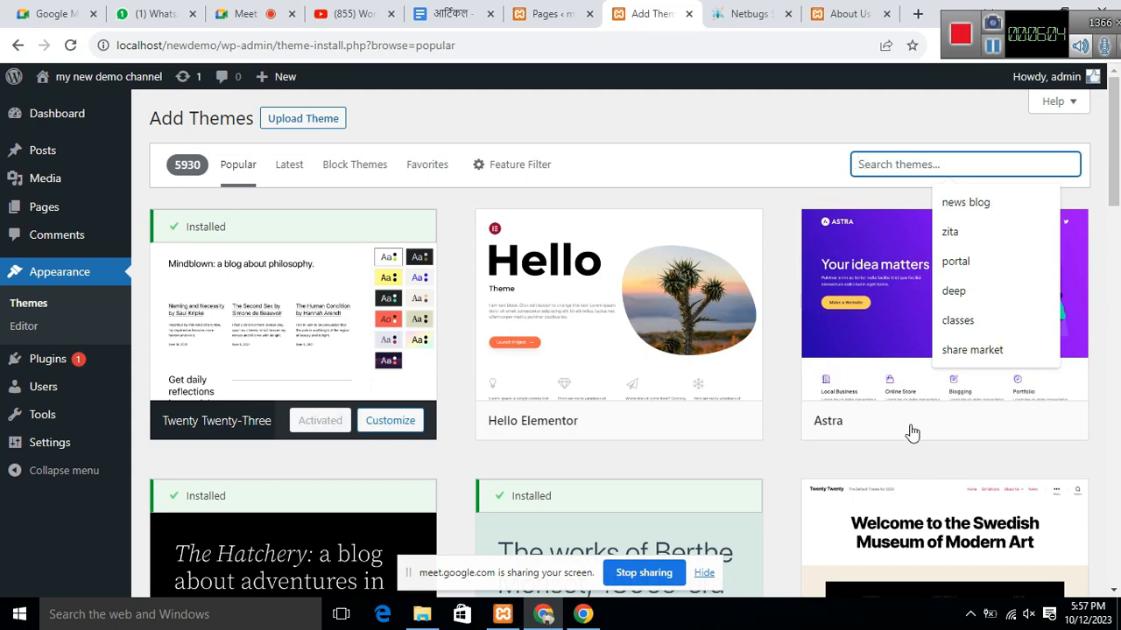
scroll(832, 390, down, 3)
scroll(889, 374, down, 3)
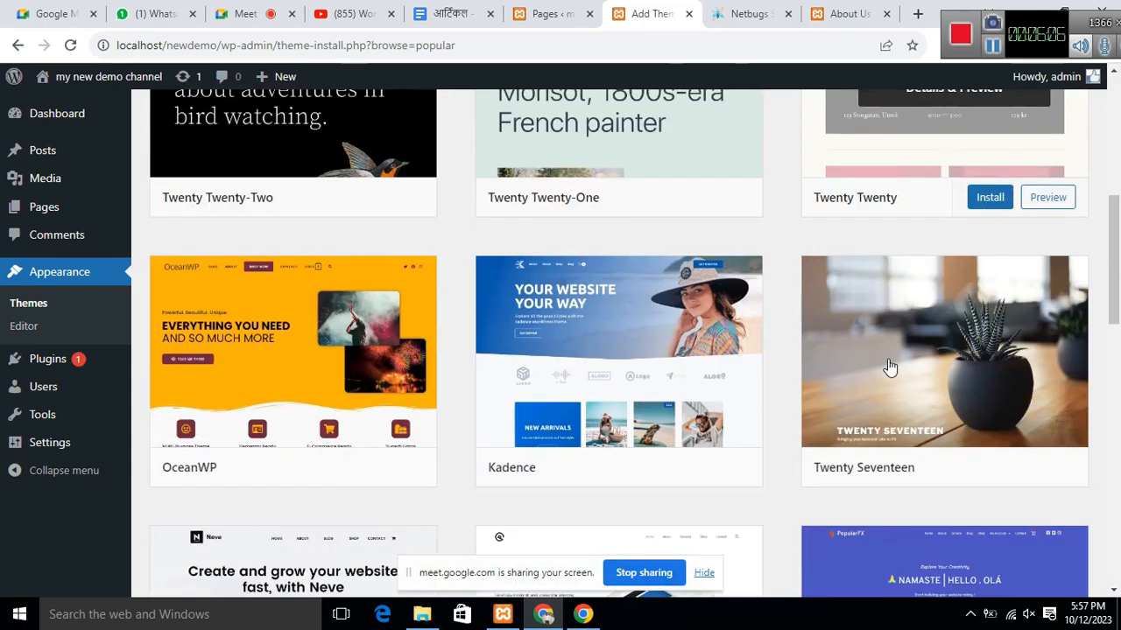
scroll(888, 368, up, 6)
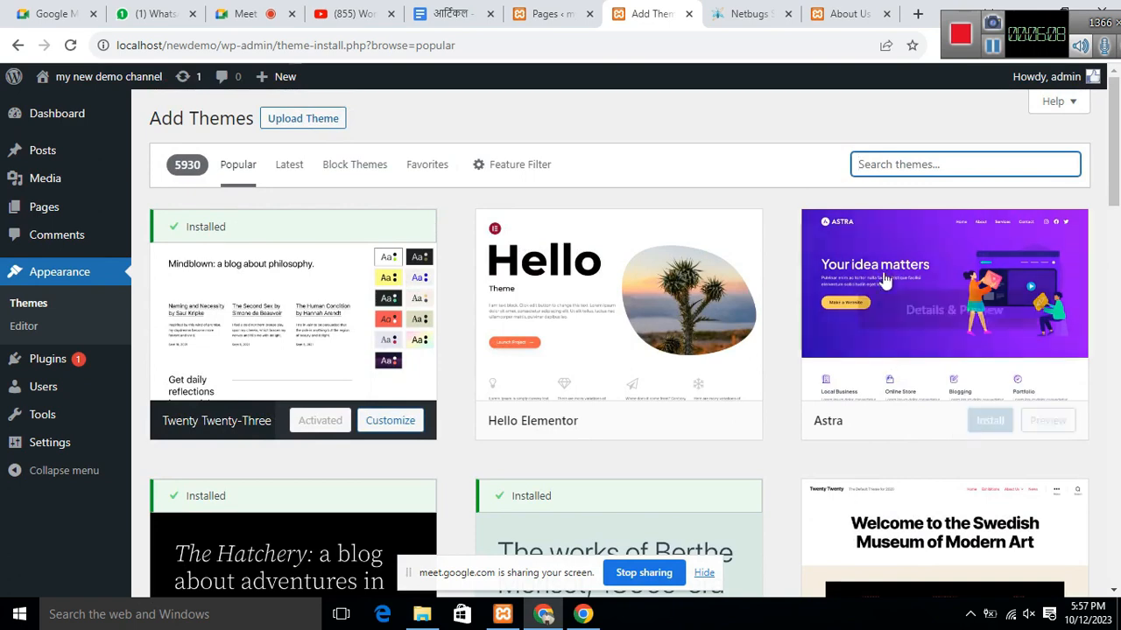
Step: Search the available themes for "generate press" and install the GeneratePress theme
click(901, 163)
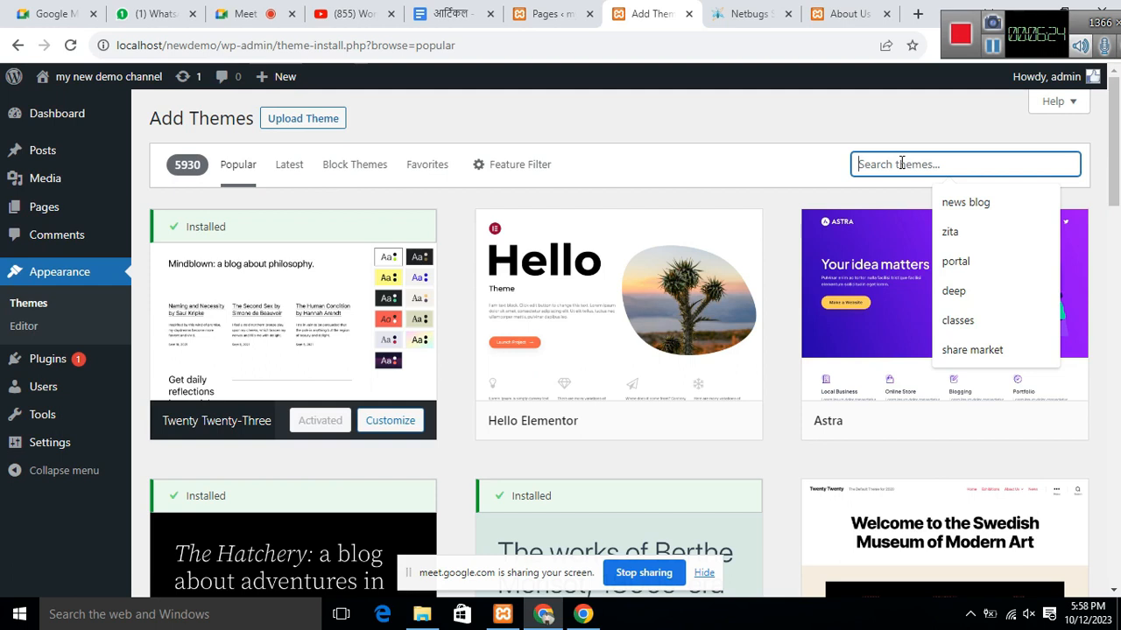
text(genera)
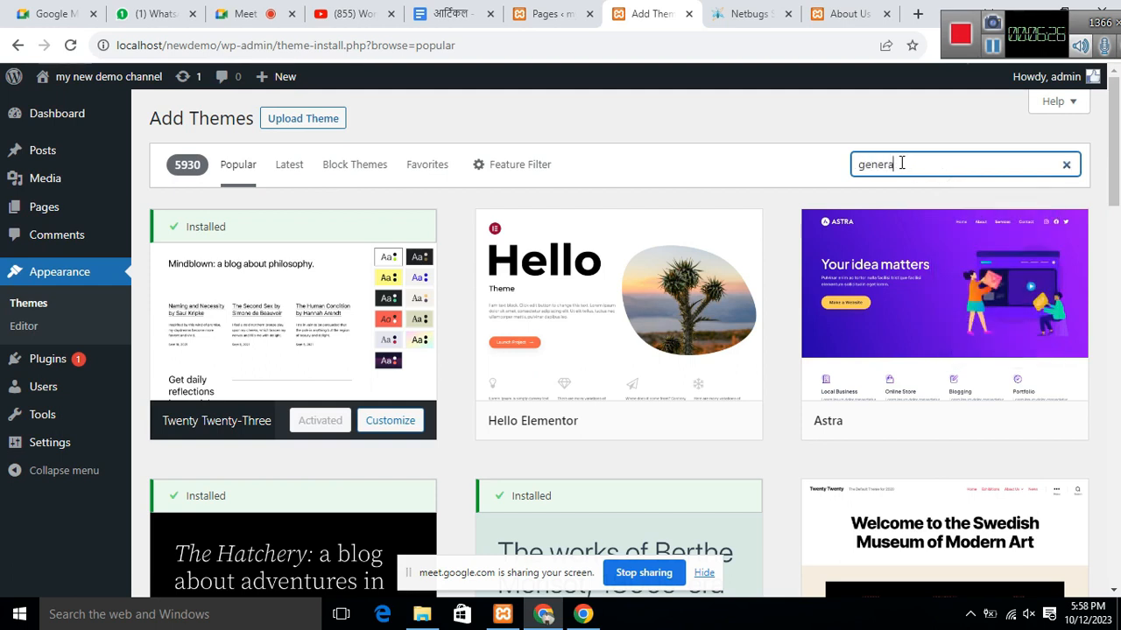
text(te press)
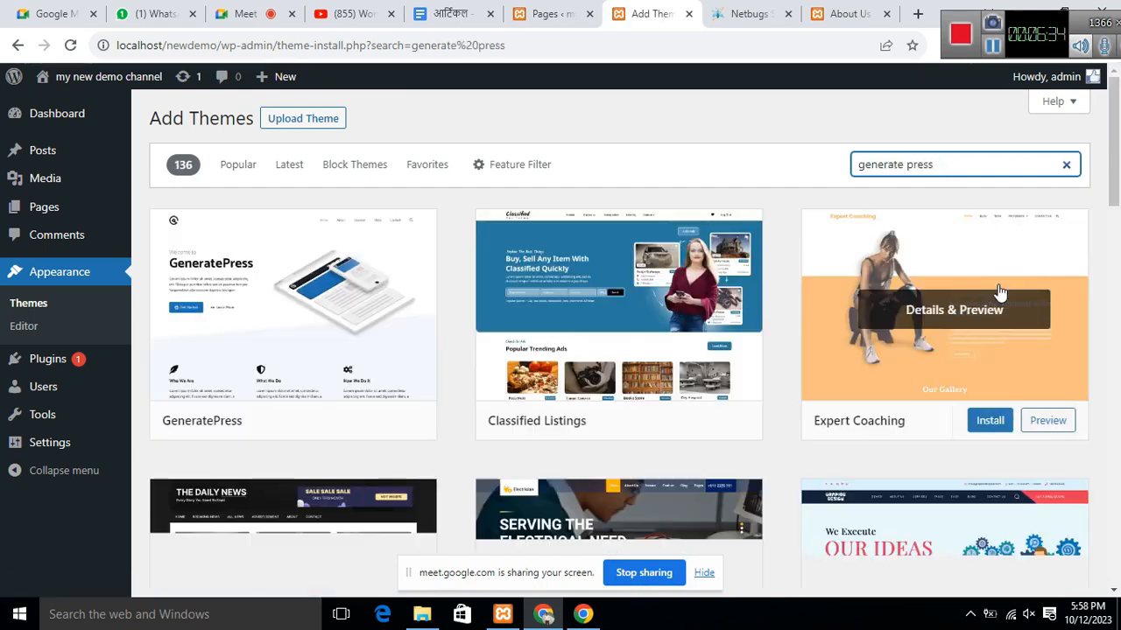
mouse_move(265, 314)
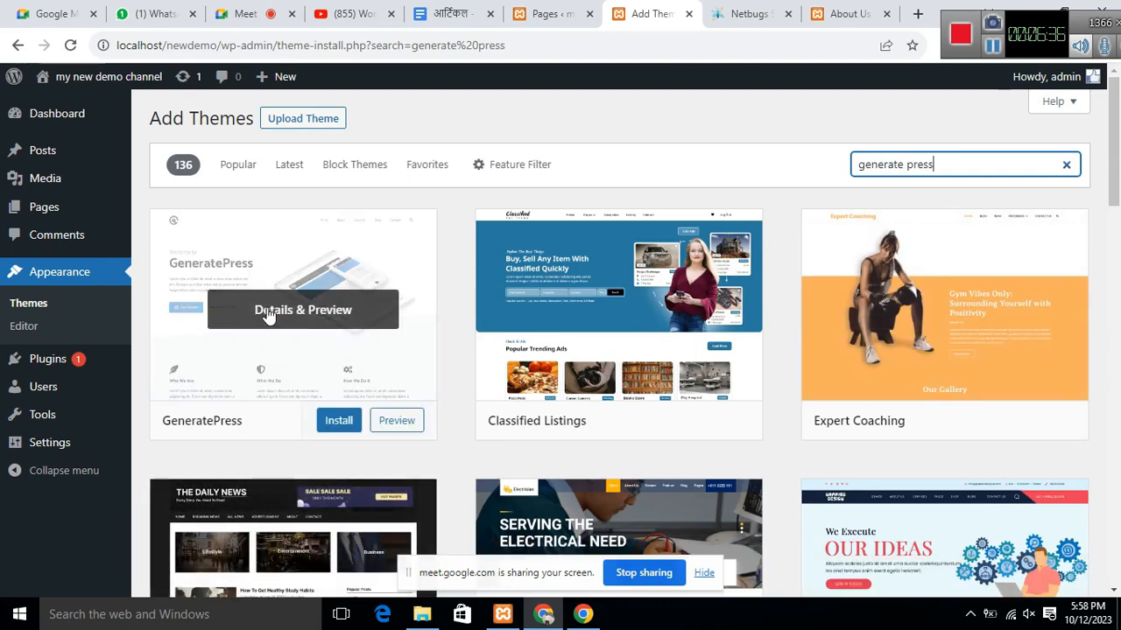
click(337, 426)
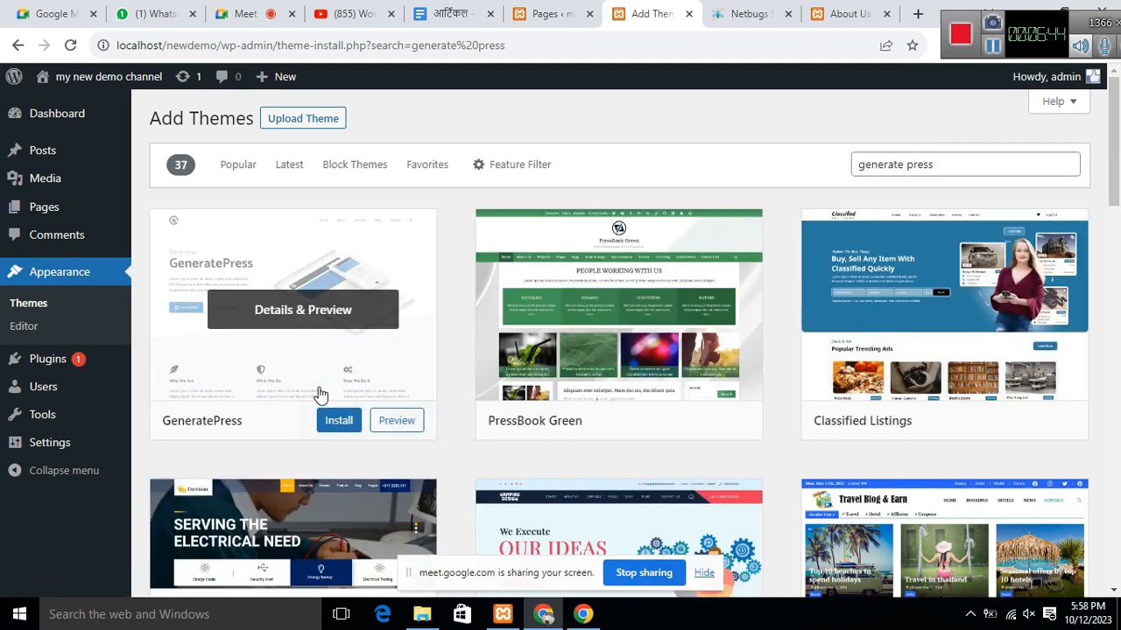
click(341, 424)
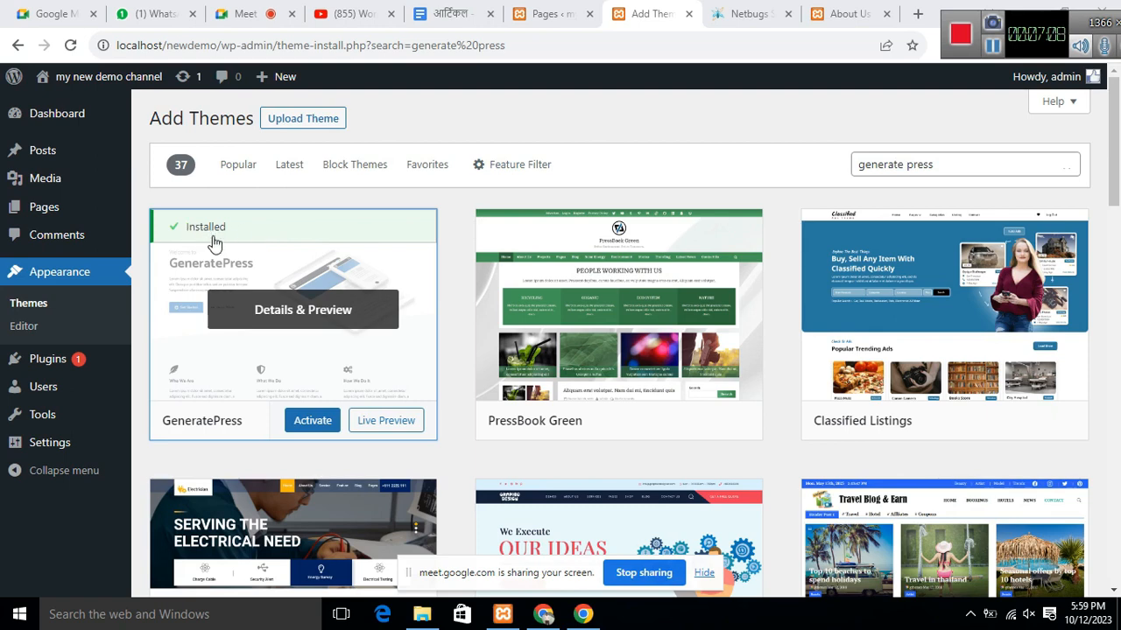
Step: Try to activate the GeneratePress theme, cancel leaving the site and reload the Add Themes page
click(303, 424)
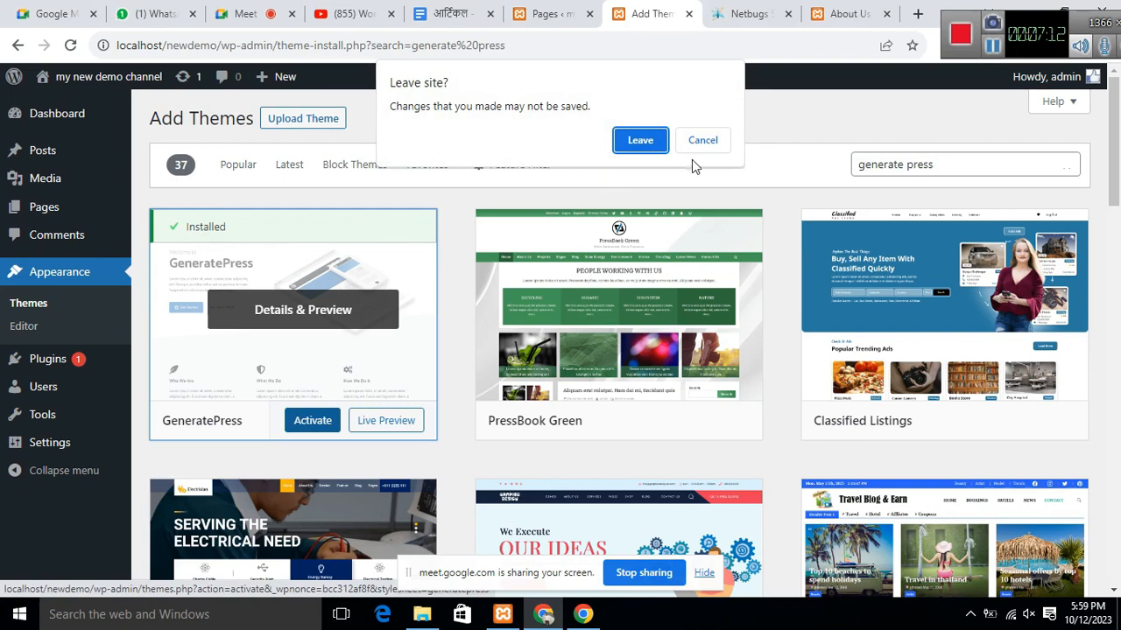
click(706, 142)
click(313, 421)
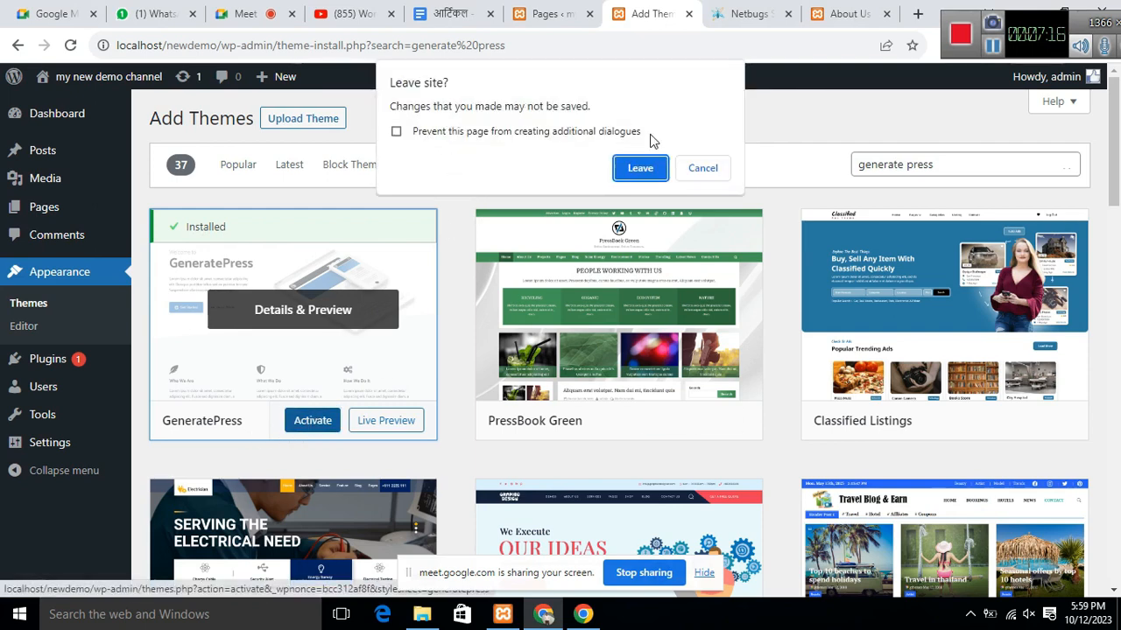
click(700, 171)
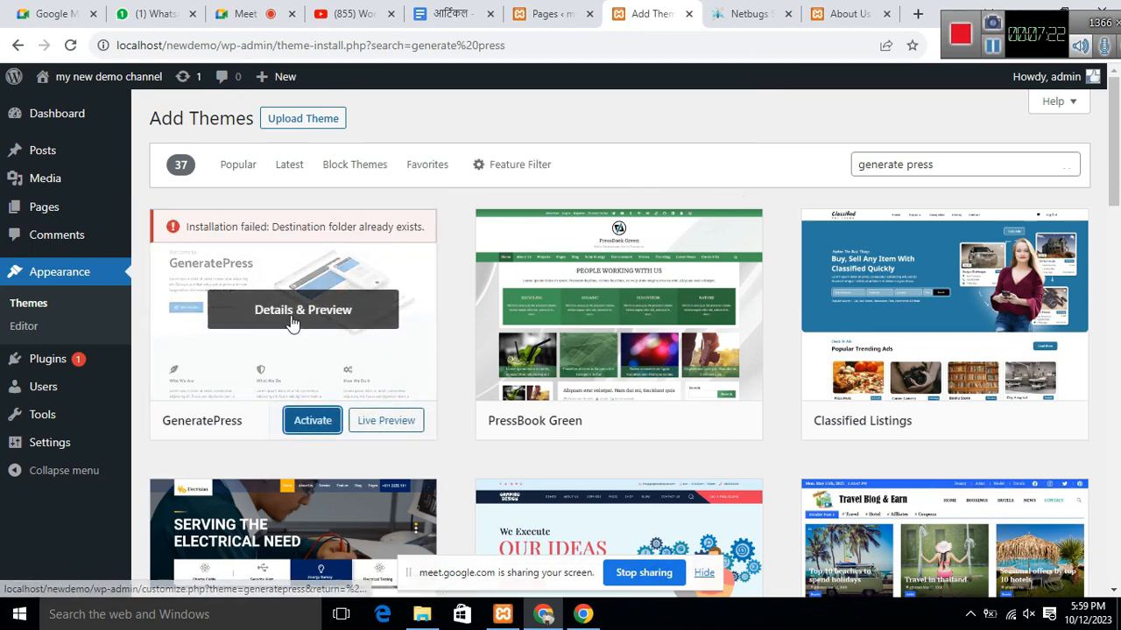
click(70, 46)
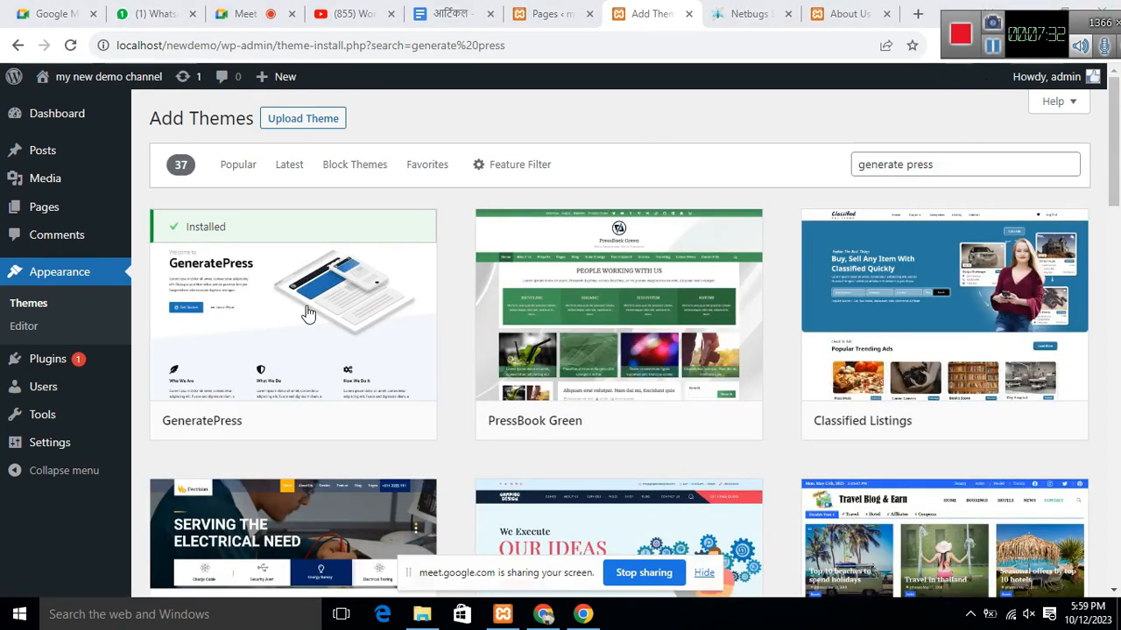
Step: Activate the installed GeneratePress theme
mouse_move(350, 410)
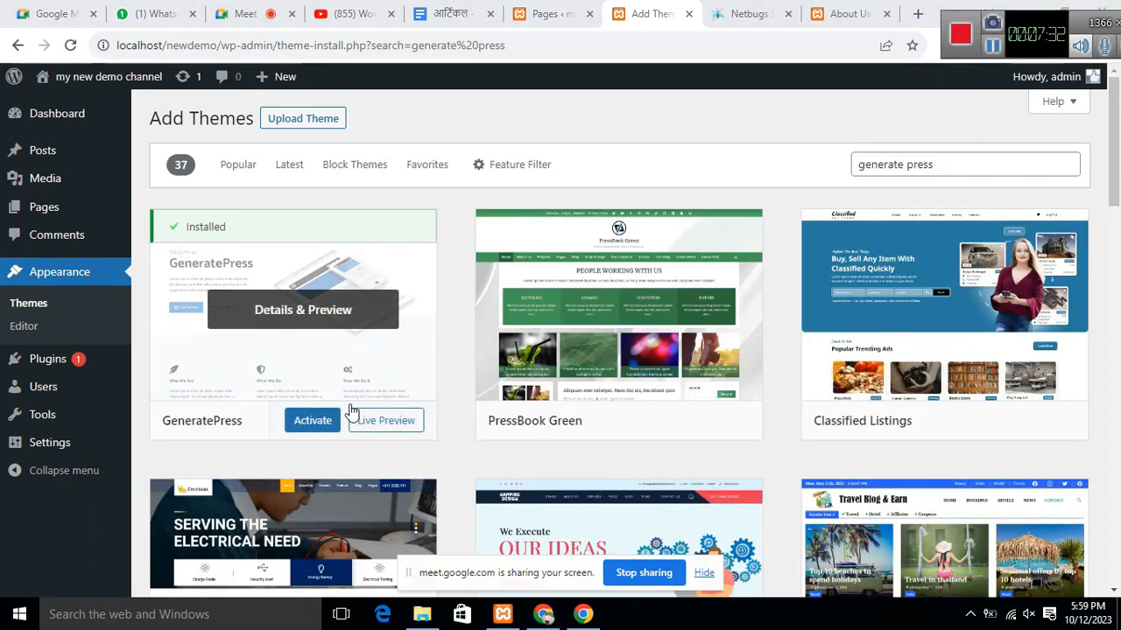
click(306, 423)
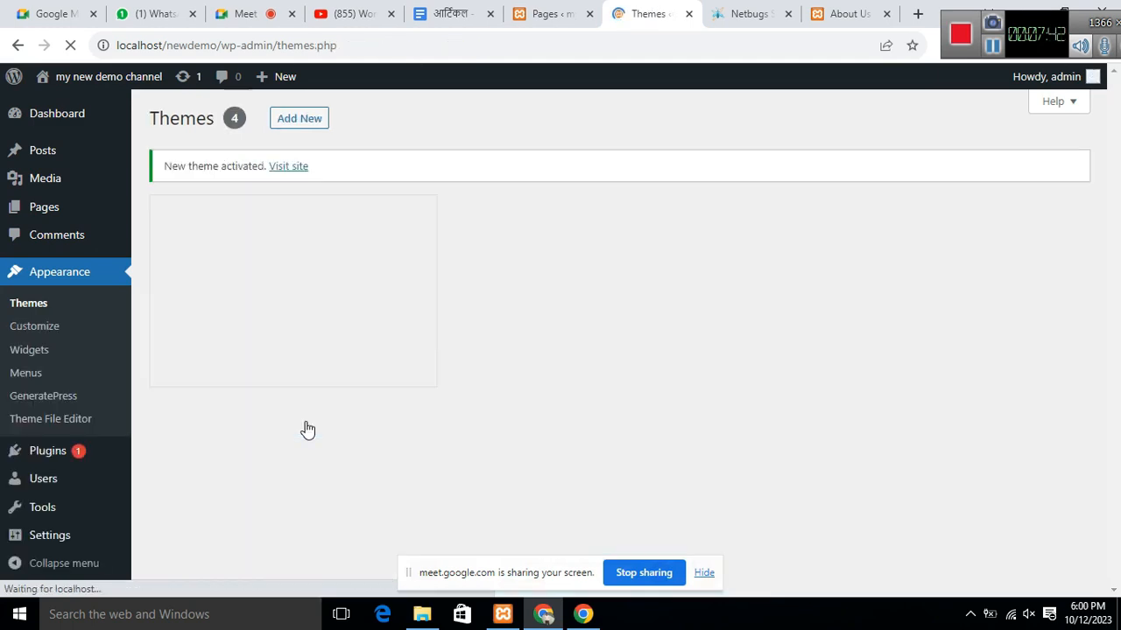
mouse_move(185, 281)
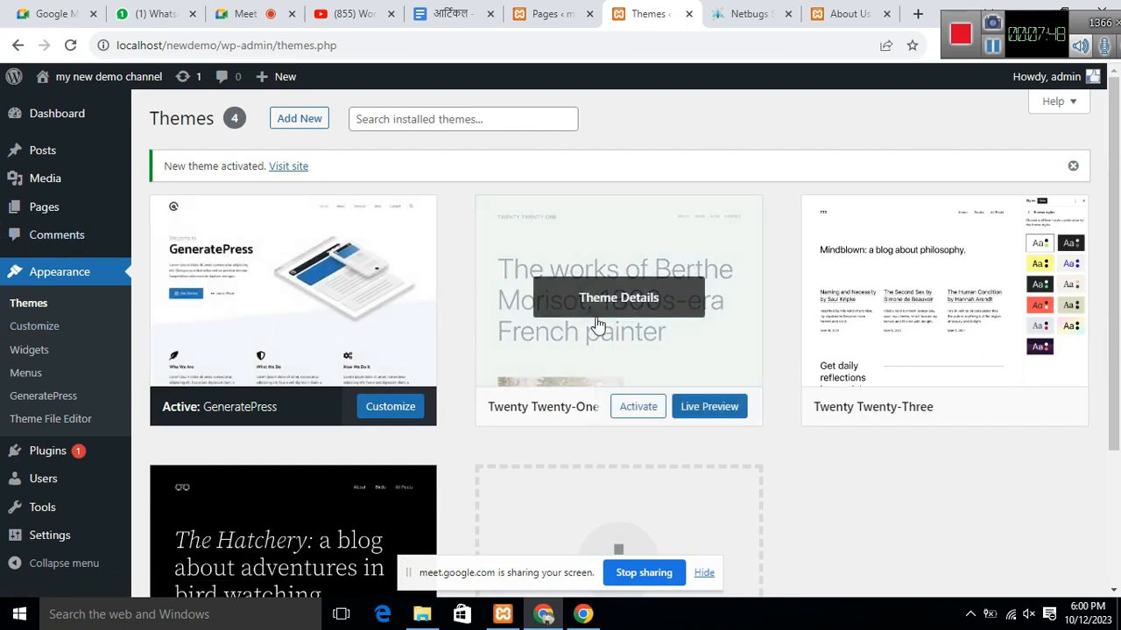
Step: Reload the published site and review its homepage and About Us page in the new theme
click(847, 19)
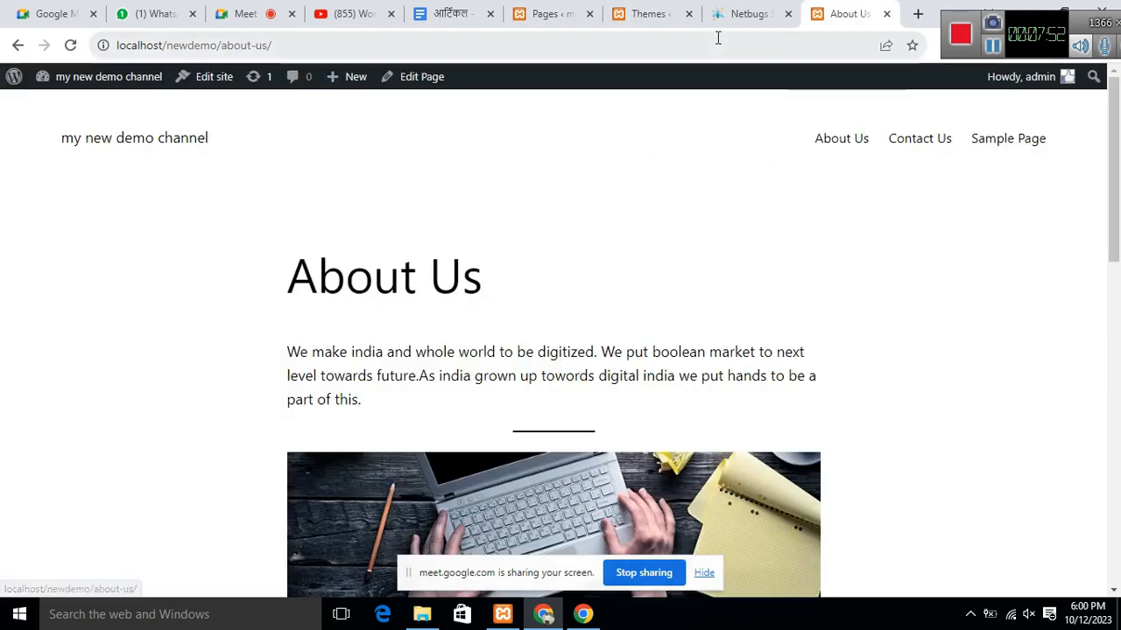
click(71, 48)
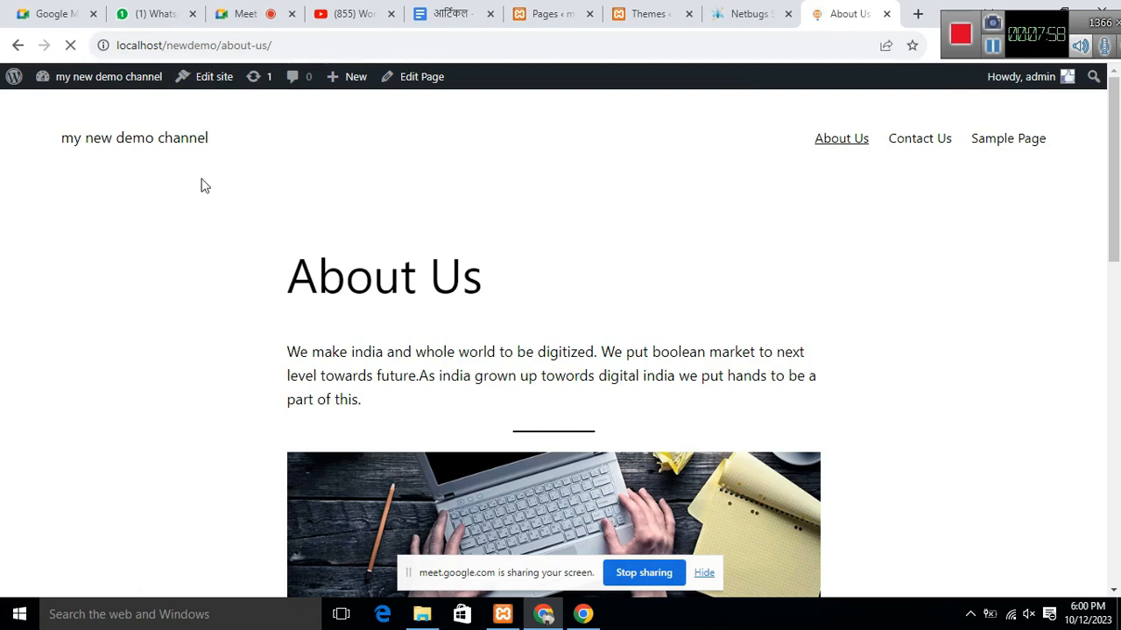
click(195, 138)
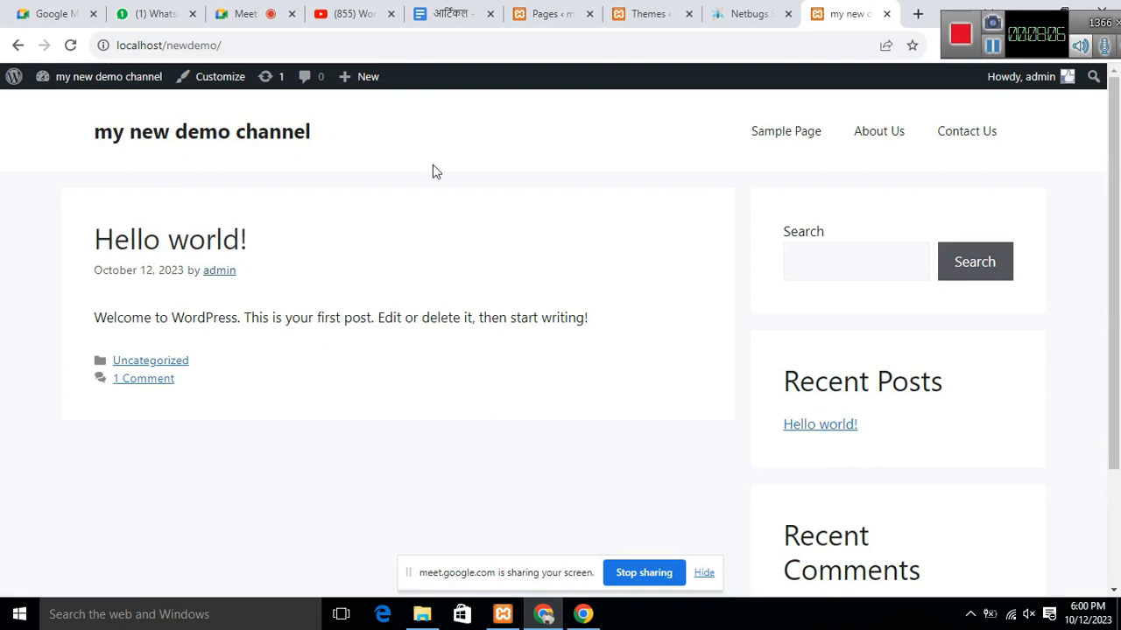
click(884, 135)
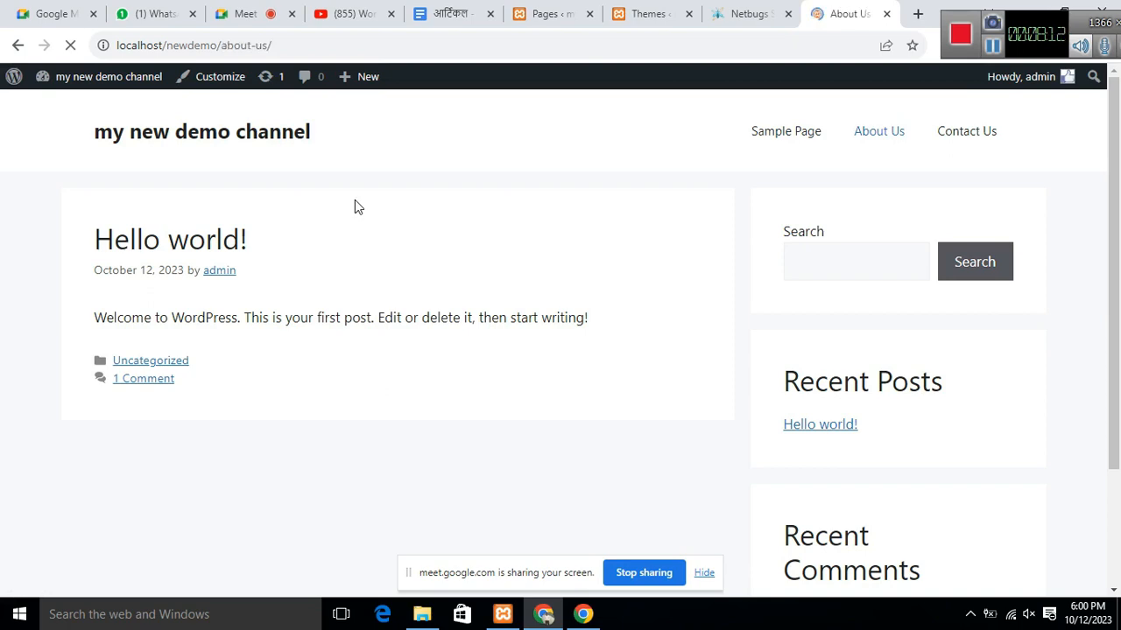
scroll(445, 243, down, 10)
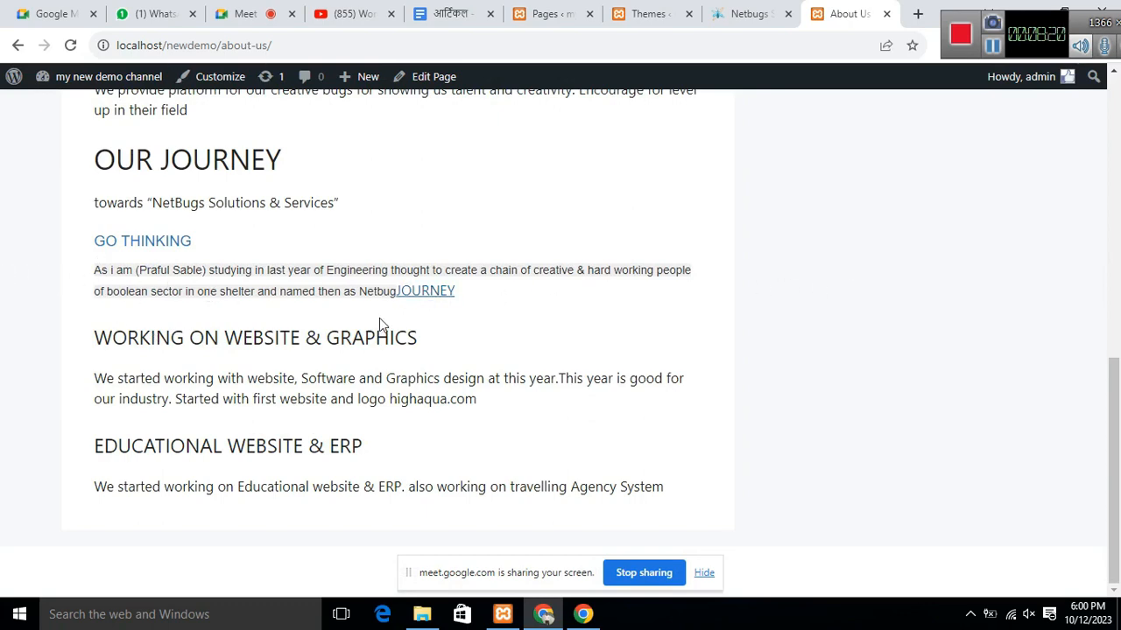
scroll(533, 360, up, 7)
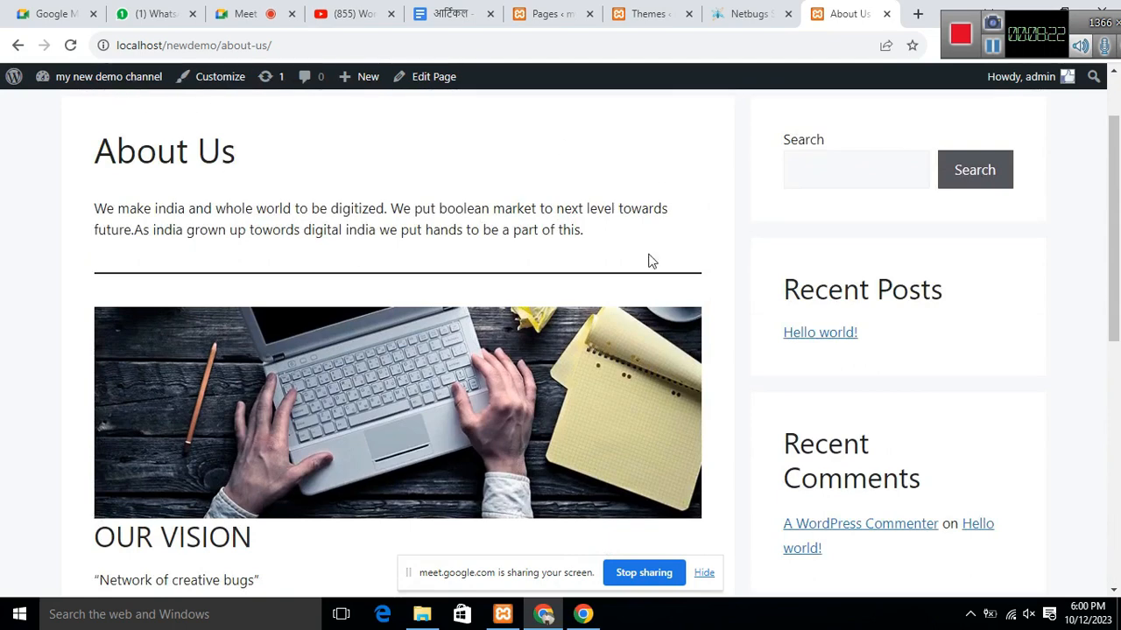
scroll(525, 262, up, 1)
Step: Open the Menus settings in the admin area and create a menu named Header Menu from the default items
click(650, 16)
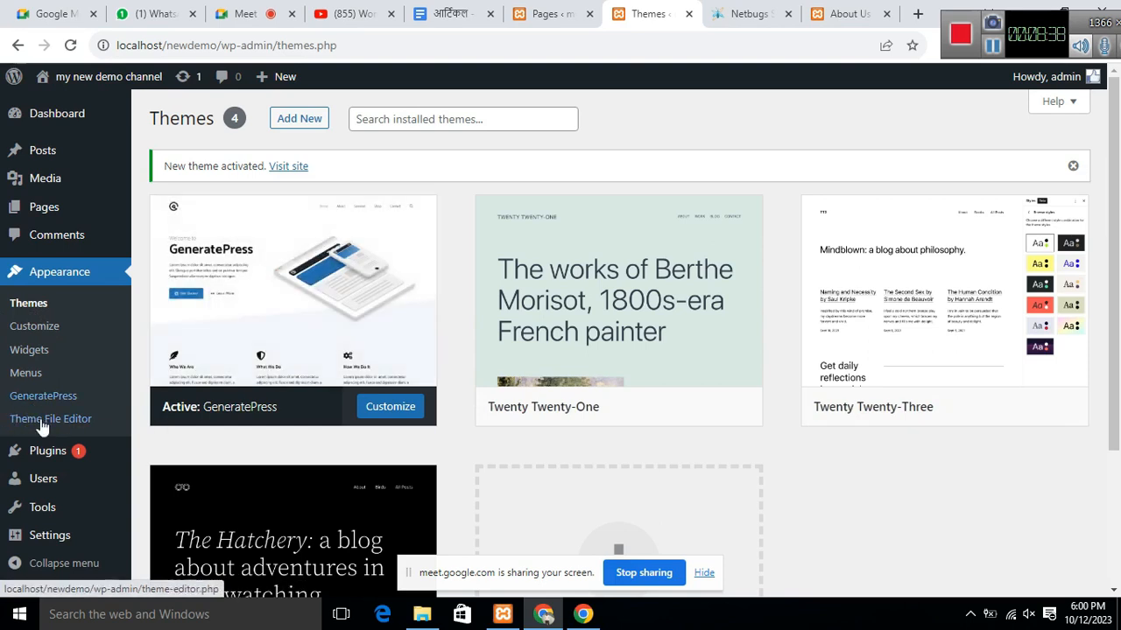
click(28, 375)
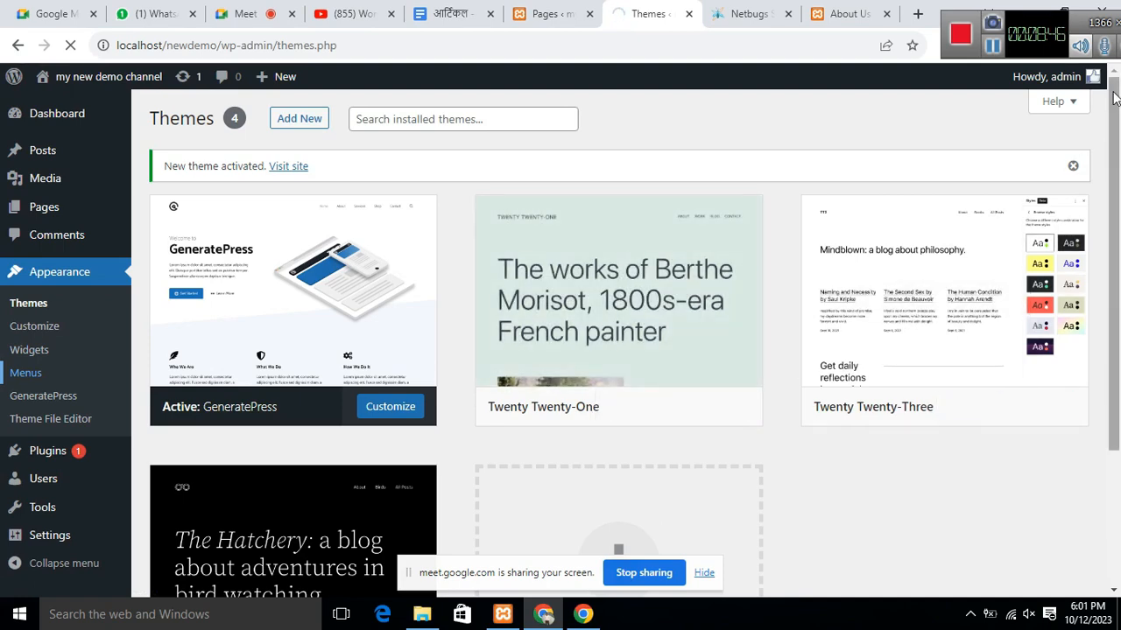
mouse_move(1112, 91)
mouse_down()
mouse_move(1109, 263)
mouse_move(1107, 80)
mouse_up()
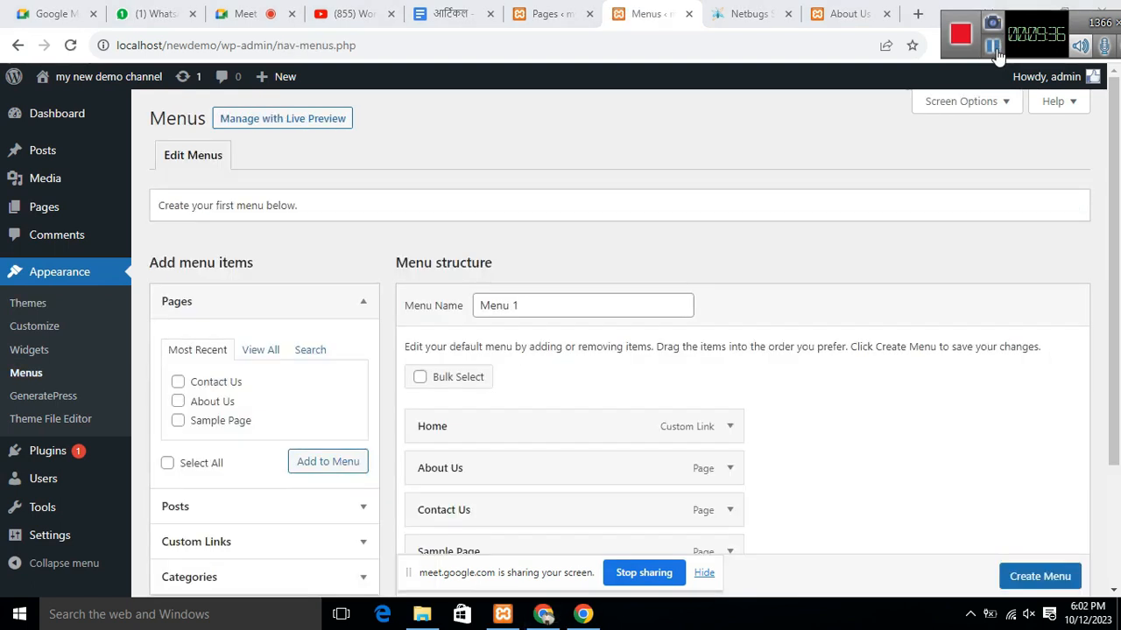
scroll(688, 213, down, 2)
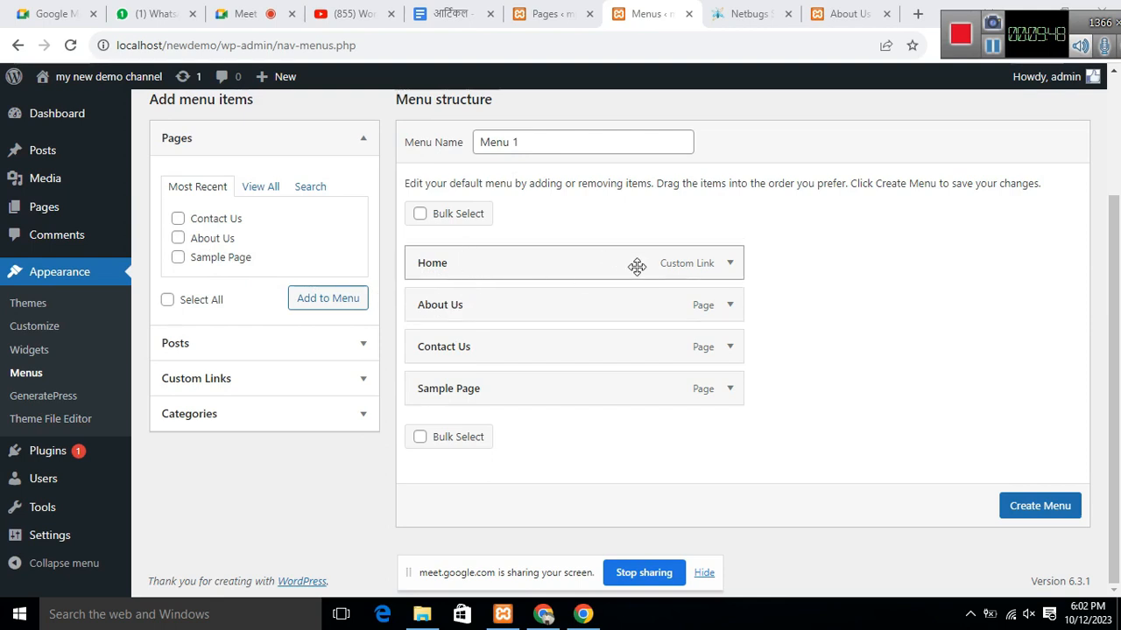
click(522, 145)
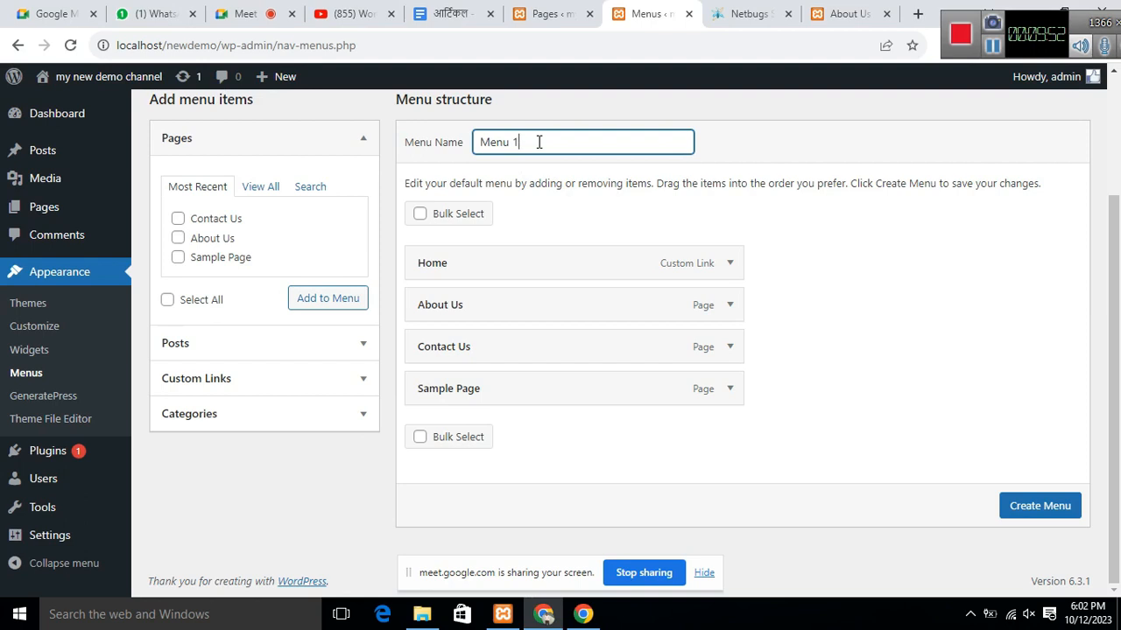
drag(540, 142, 402, 145)
text(Header Menu)
click(1042, 514)
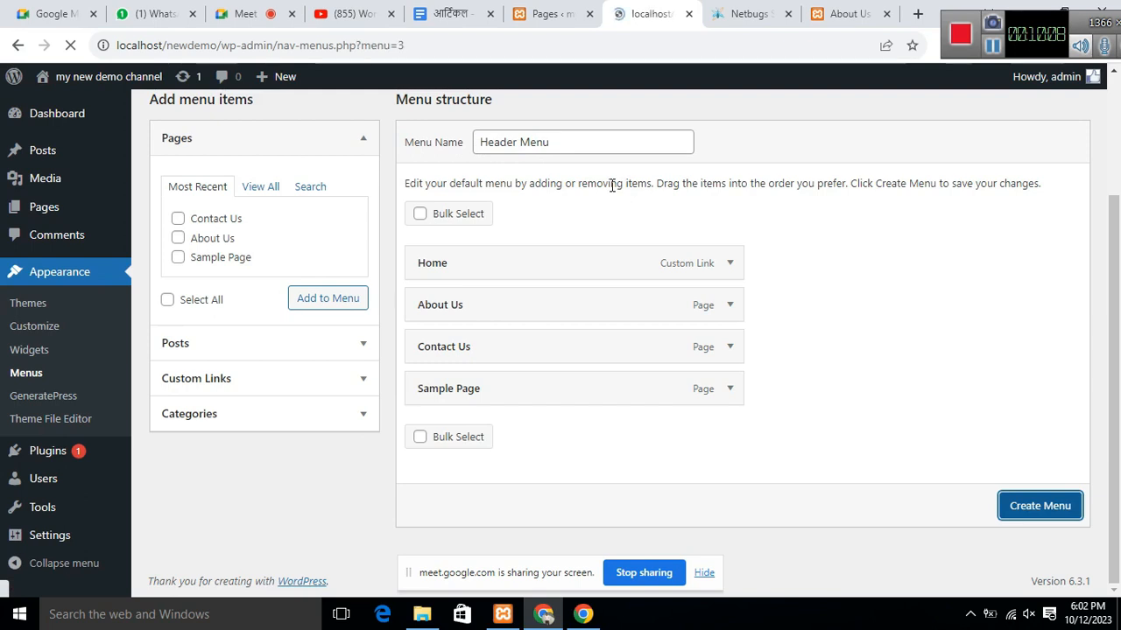
Step: Compare the new menu's items and settings with the navigation links on the published homepage
scroll(823, 252, down, 3)
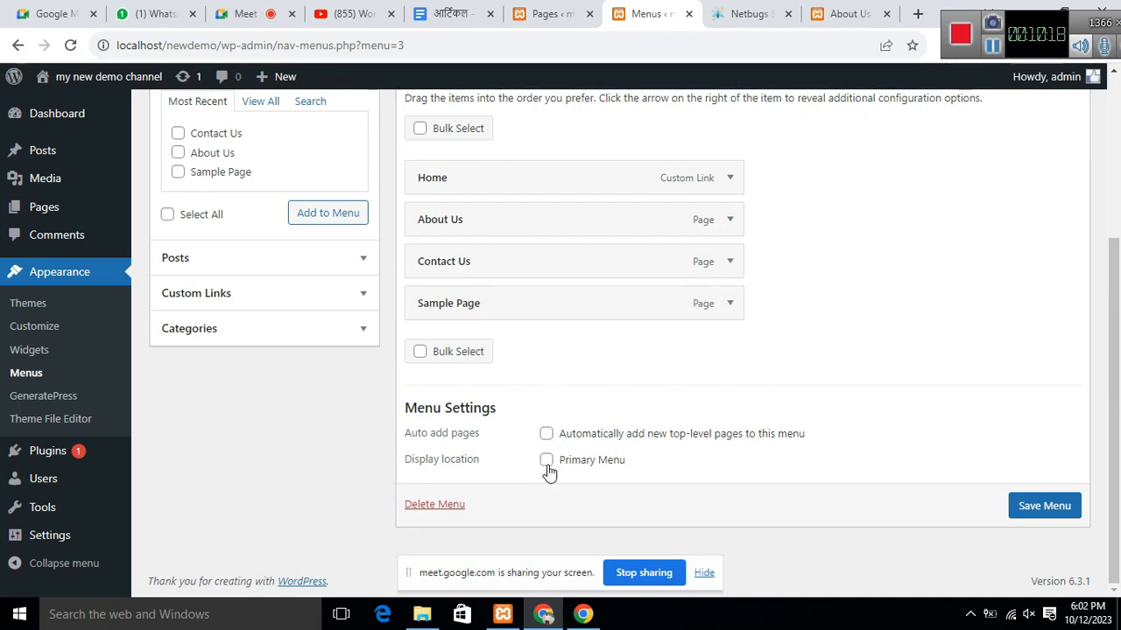
click(856, 14)
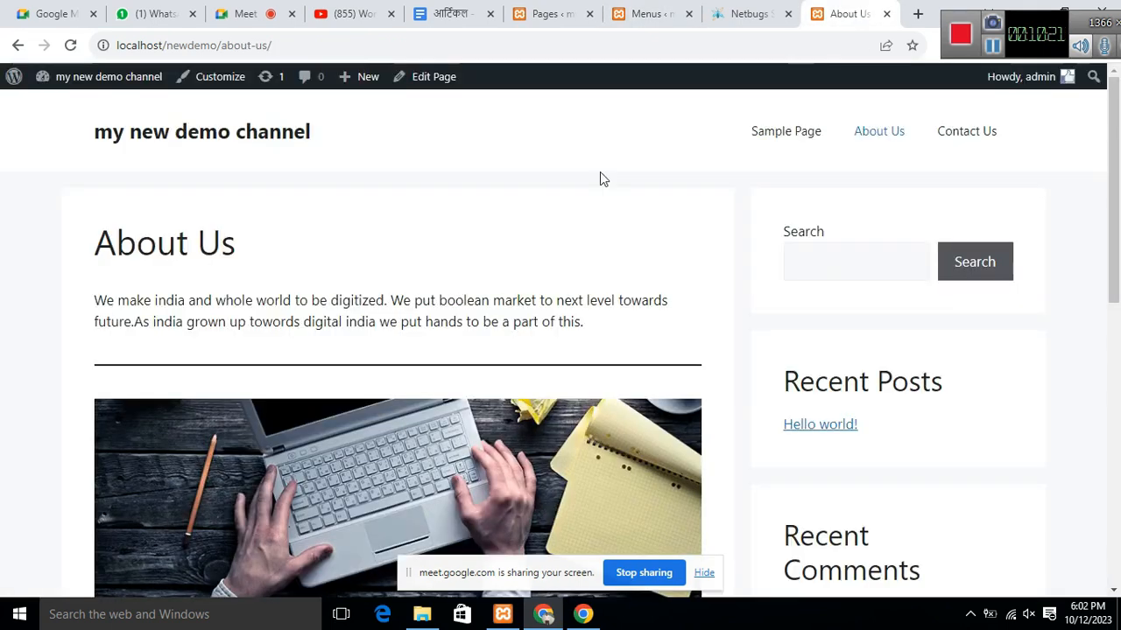
click(172, 134)
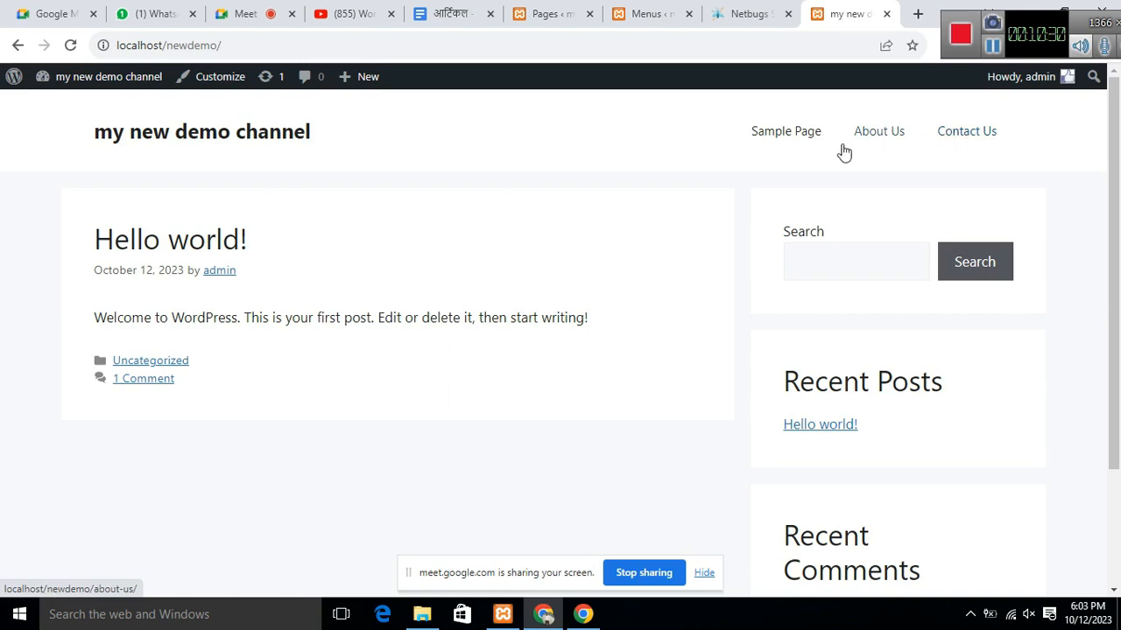
click(731, 14)
click(646, 14)
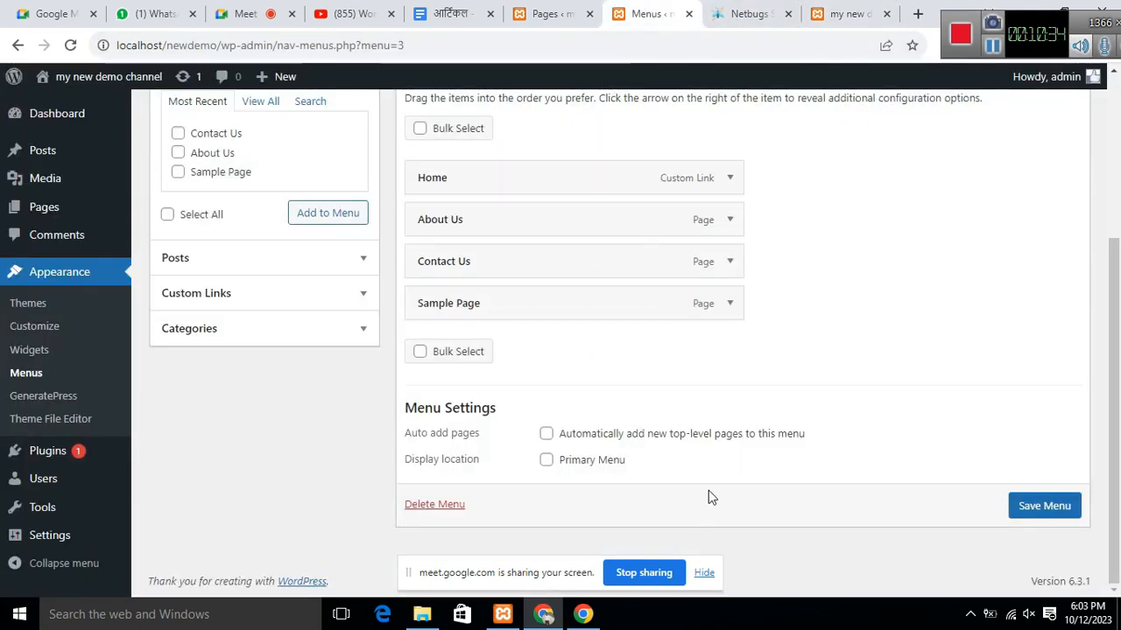
Step: Save the Header Menu without a display location and reload the homepage to check its navigation
click(1041, 511)
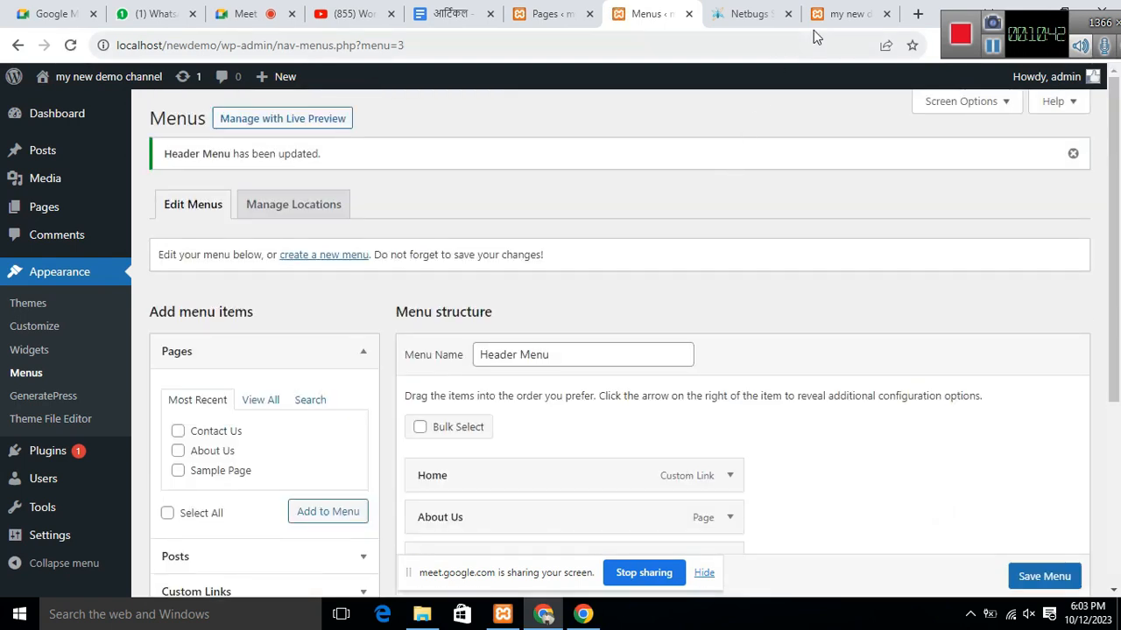
click(836, 14)
click(72, 45)
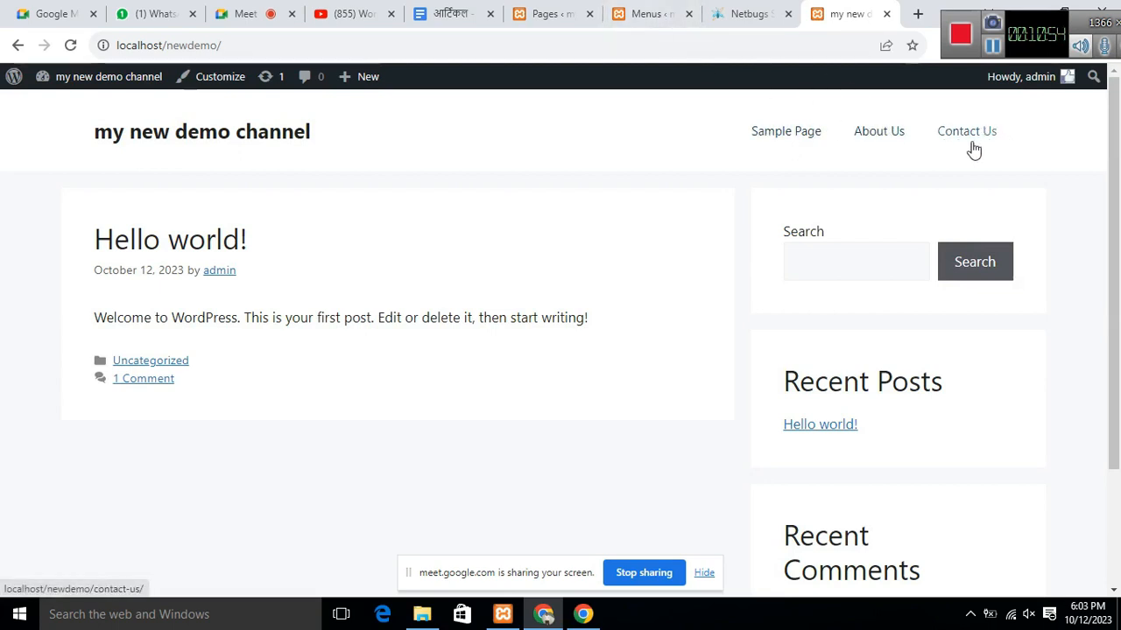
Step: Assign the Header Menu to the Primary Menu display location, save it and reload the homepage
click(647, 16)
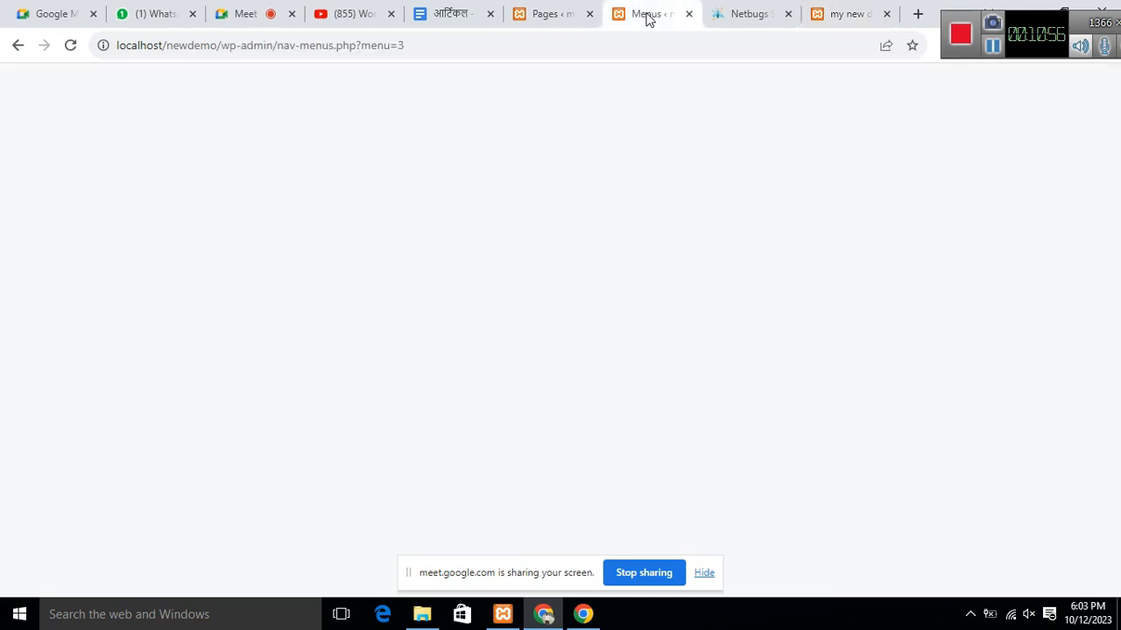
scroll(714, 354, down, 3)
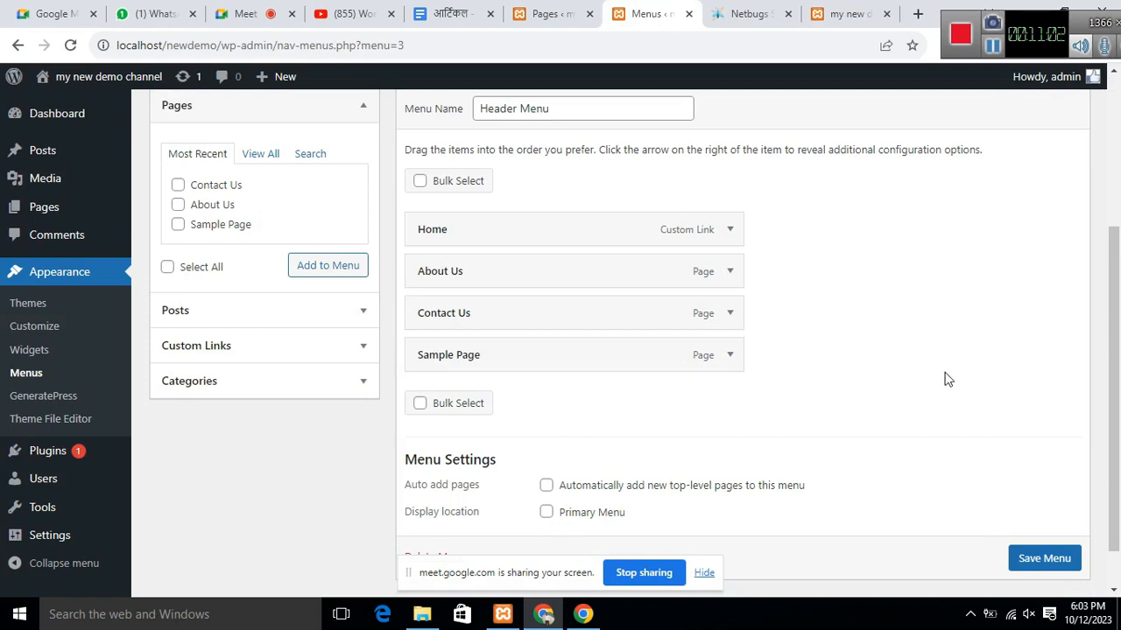
scroll(947, 379, down, 1)
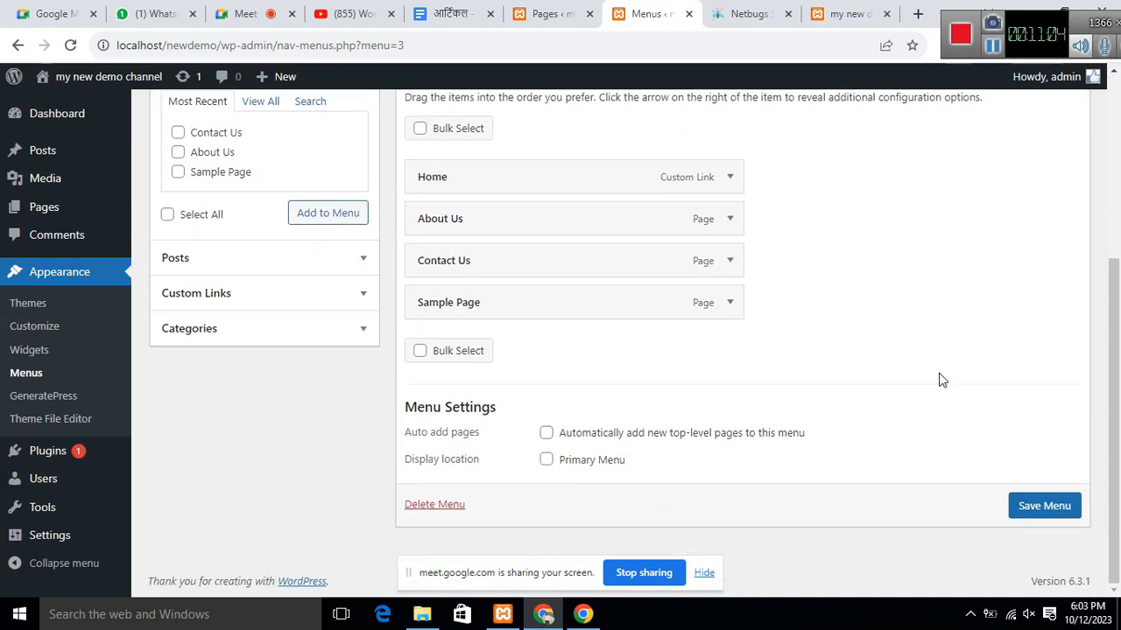
click(545, 464)
click(1060, 515)
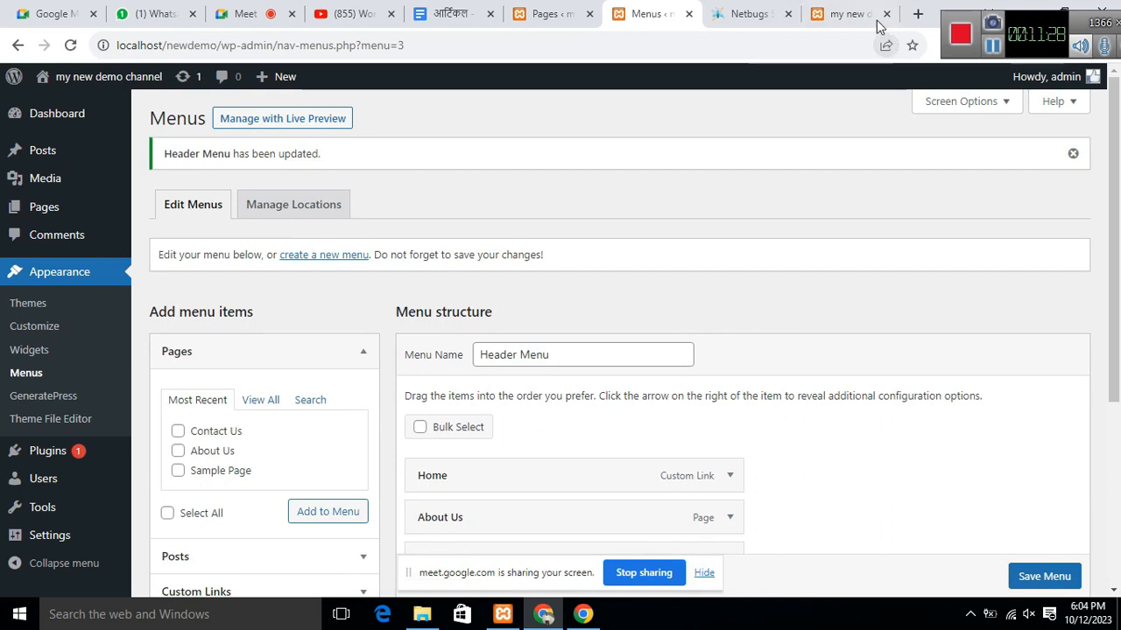
click(880, 24)
click(70, 45)
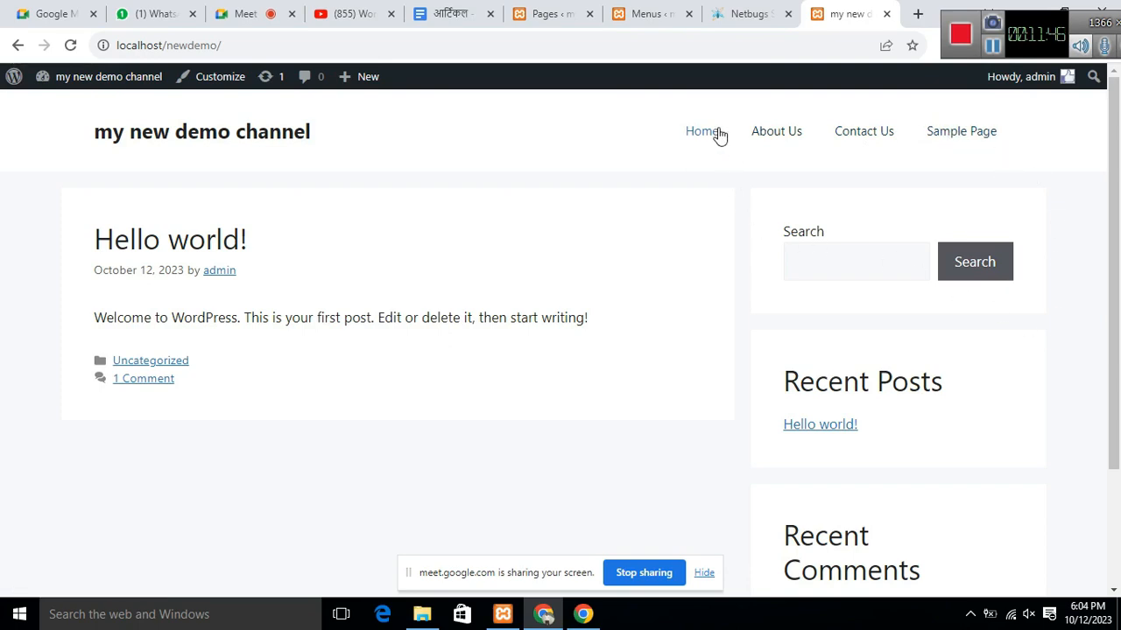
Step: Remove the Header Menu from the Primary Menu location, save it and recheck the homepage navigation
click(636, 14)
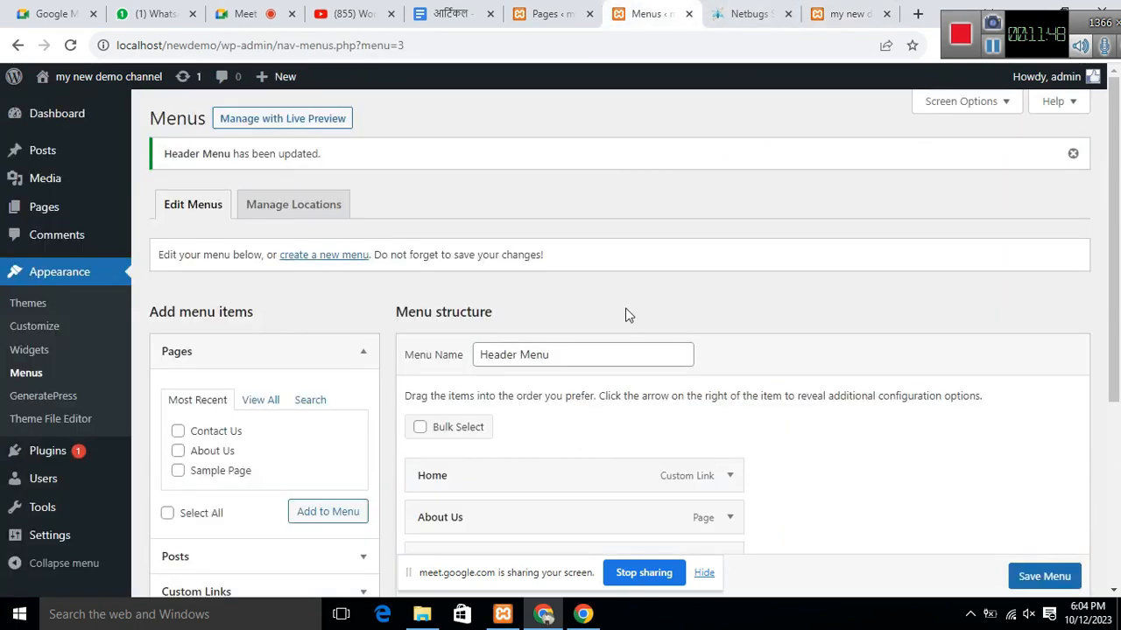
scroll(648, 312, down, 4)
click(546, 461)
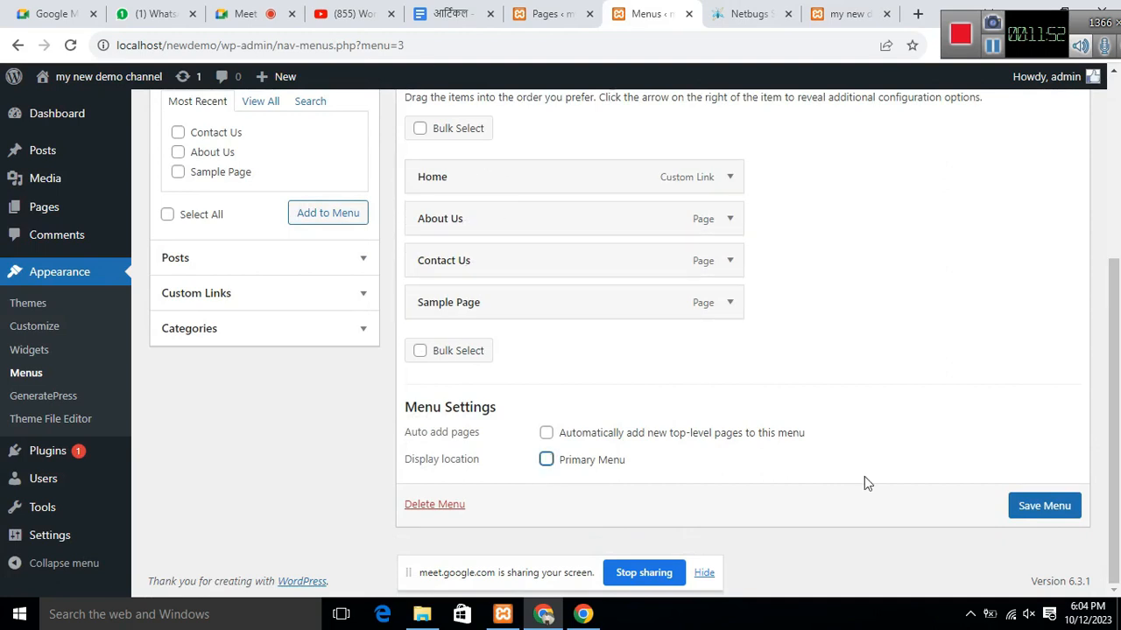
click(1042, 507)
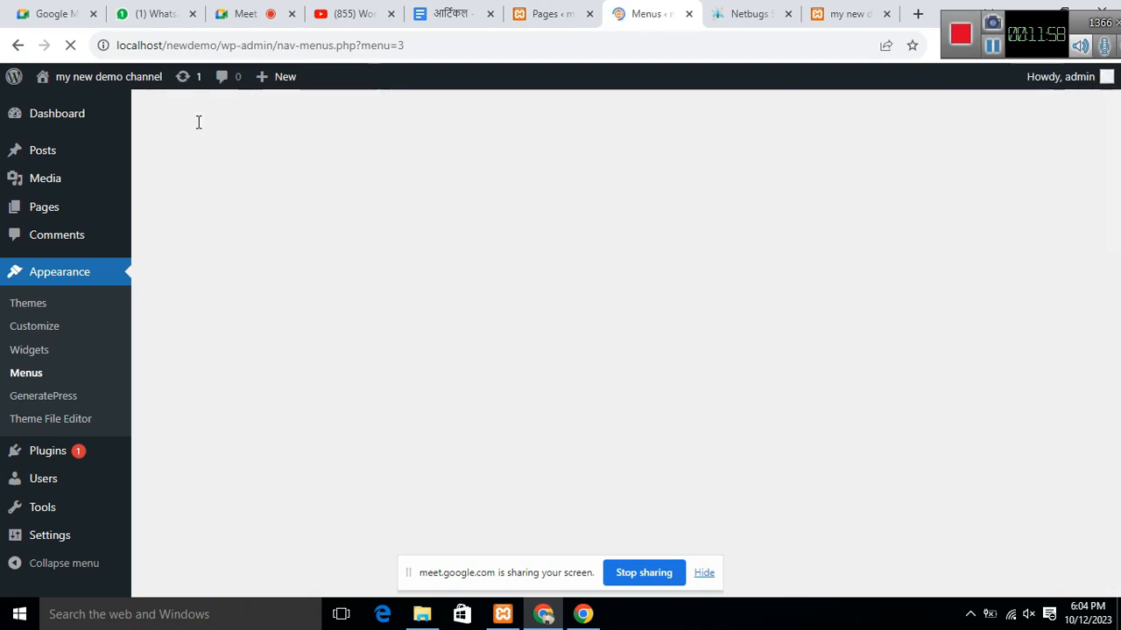
scroll(721, 205, down, 3)
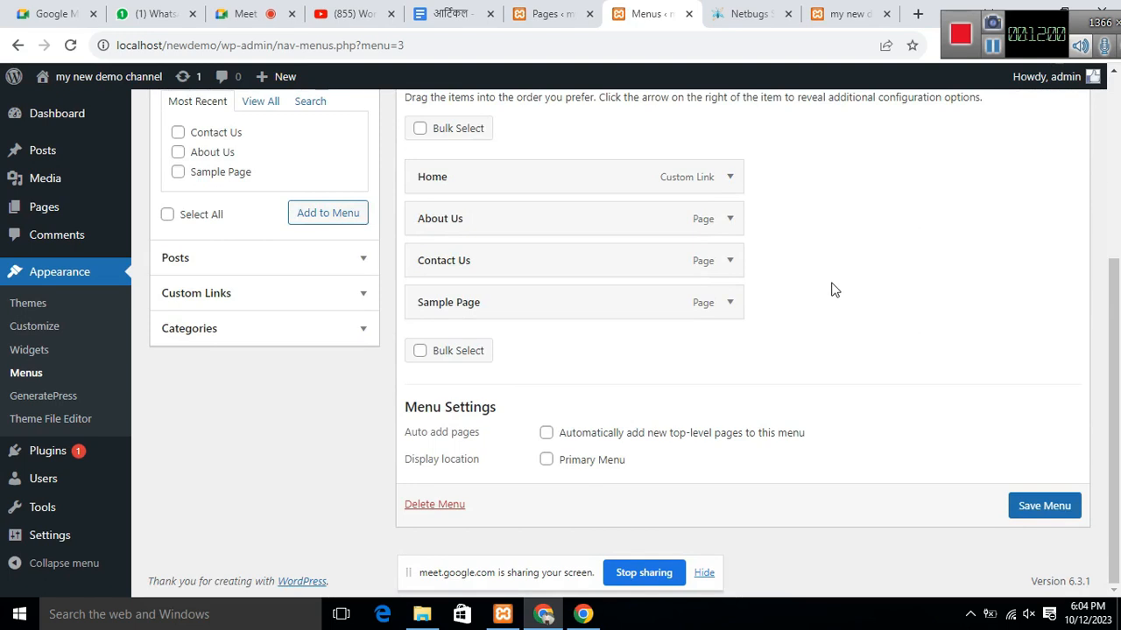
click(848, 14)
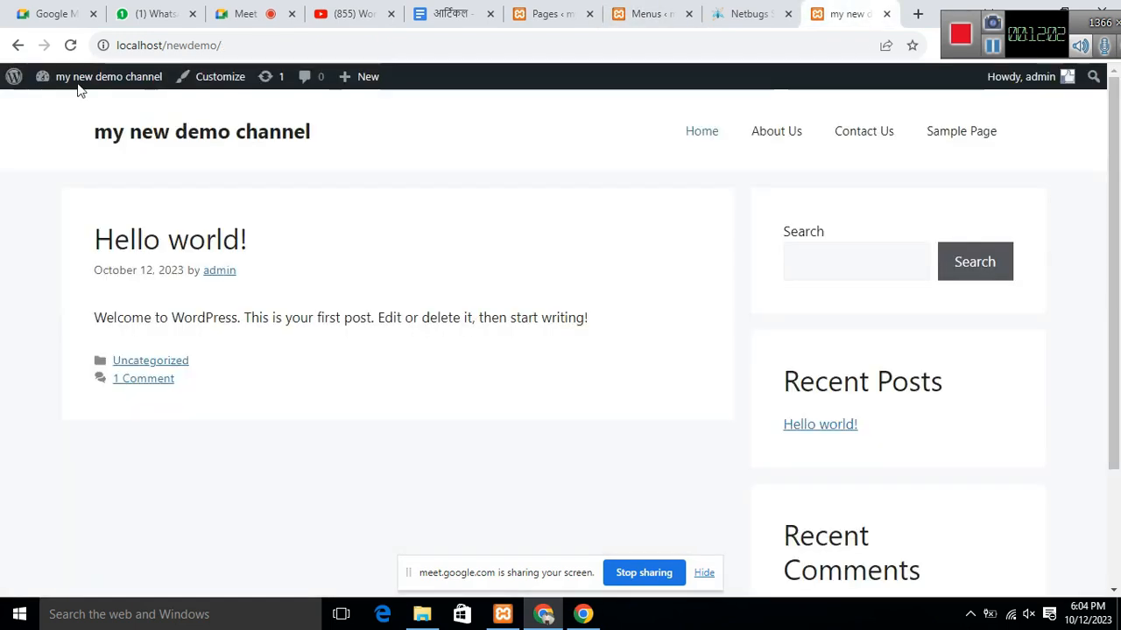
click(70, 46)
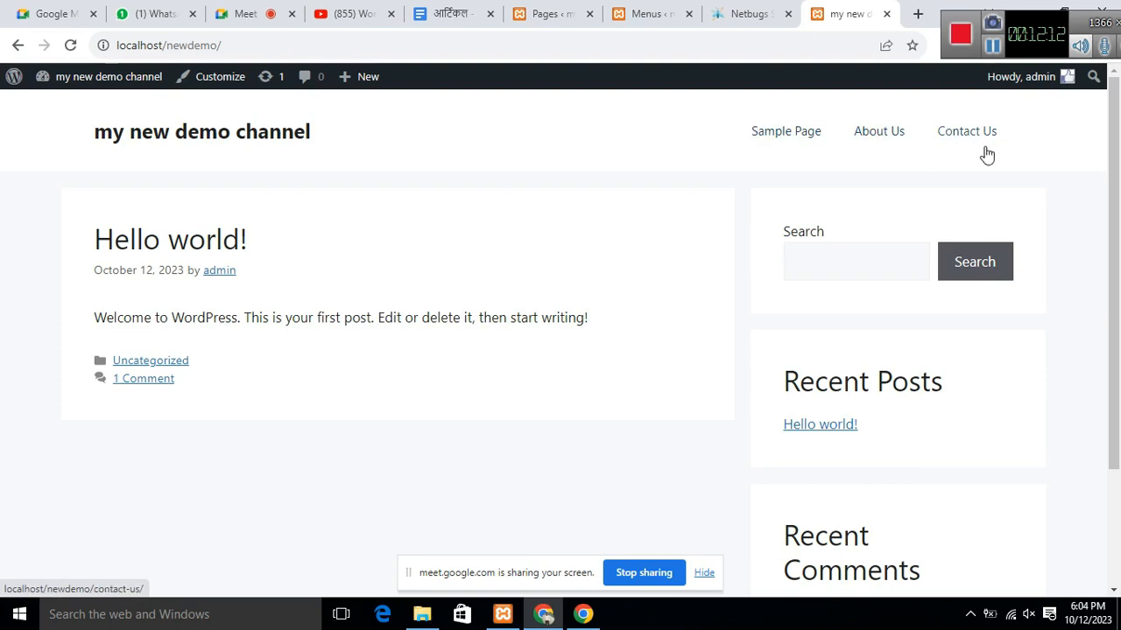
Step: Reassign the Header Menu to the Primary Menu display location and save the menu
click(652, 14)
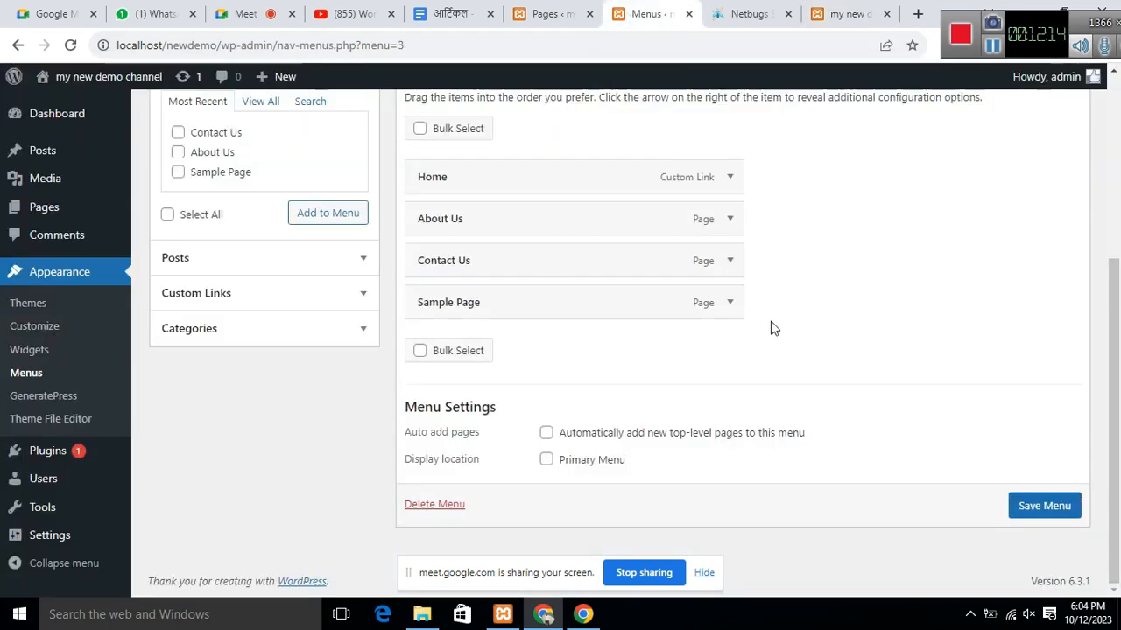
click(545, 461)
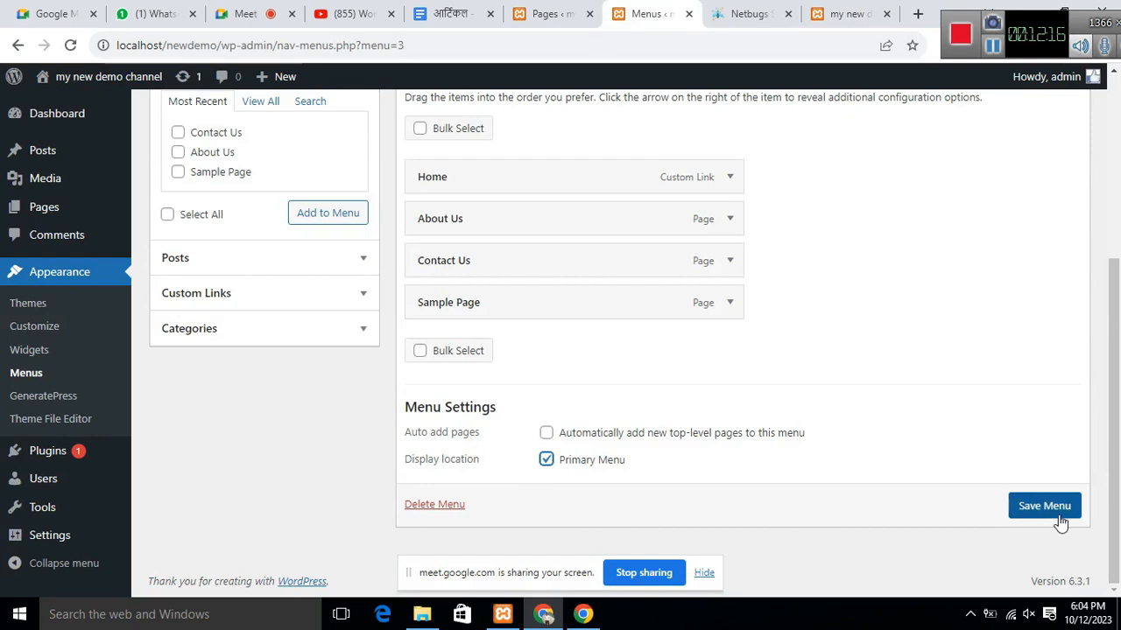
click(1042, 504)
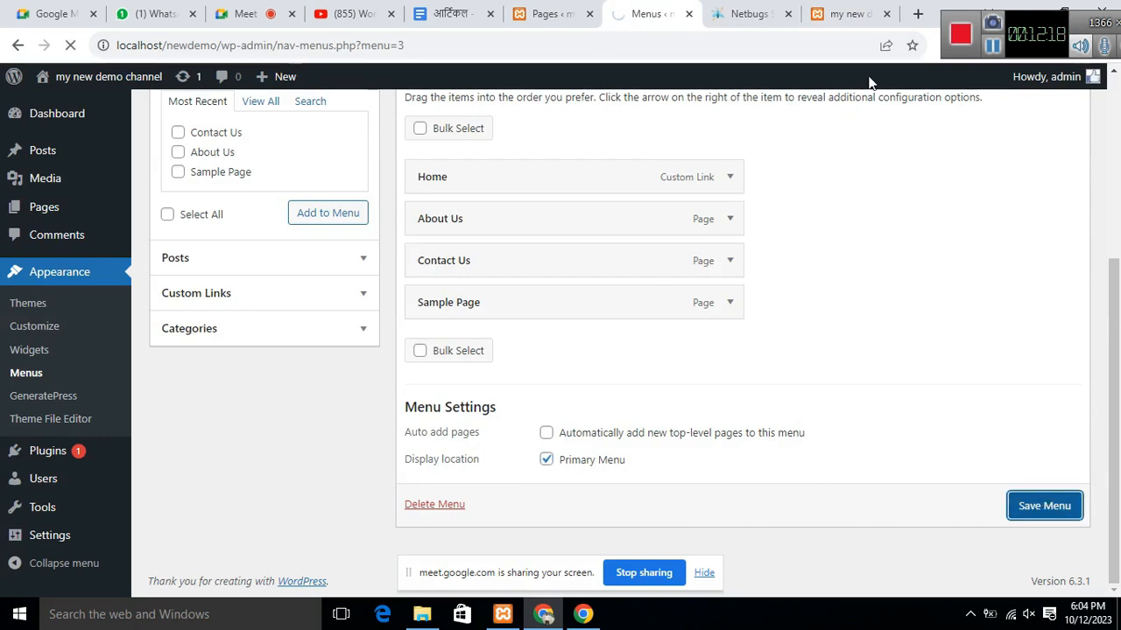
Step: Check the homepage navigation, reorder the Header Menu items to Home, Sample Page, Contact Us, About Us, and save the menu
click(859, 15)
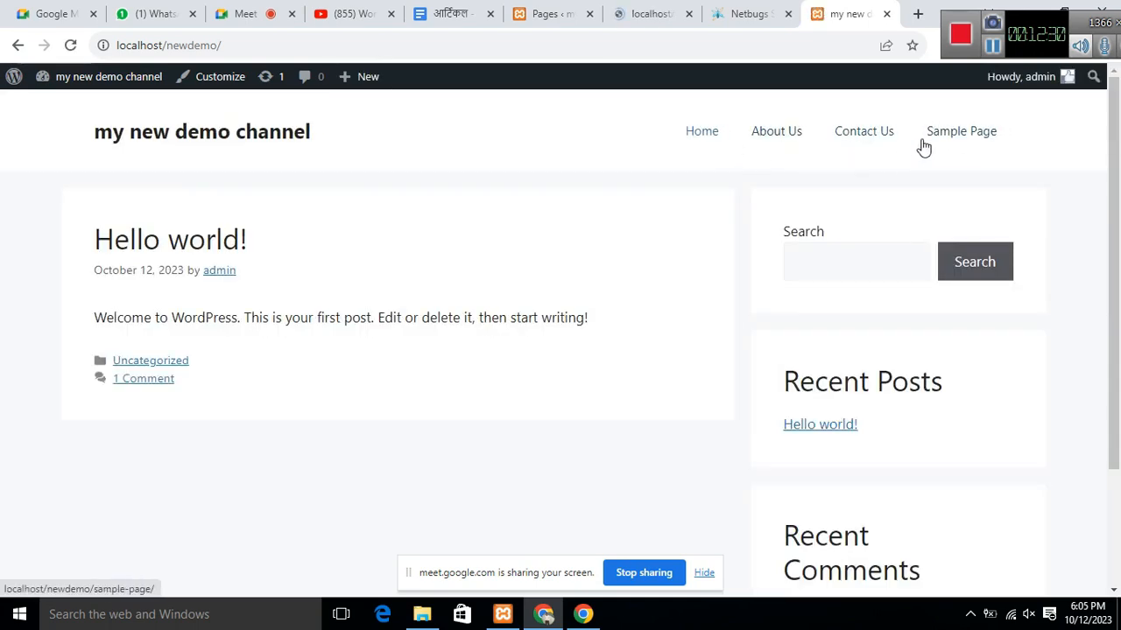
click(643, 14)
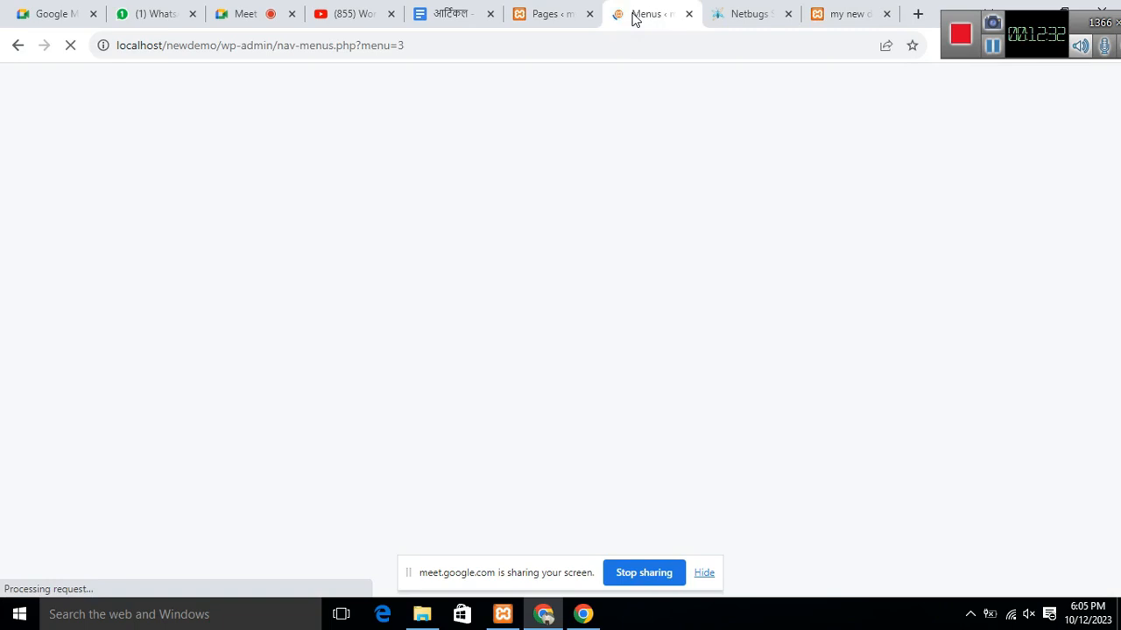
scroll(438, 455, down, 2)
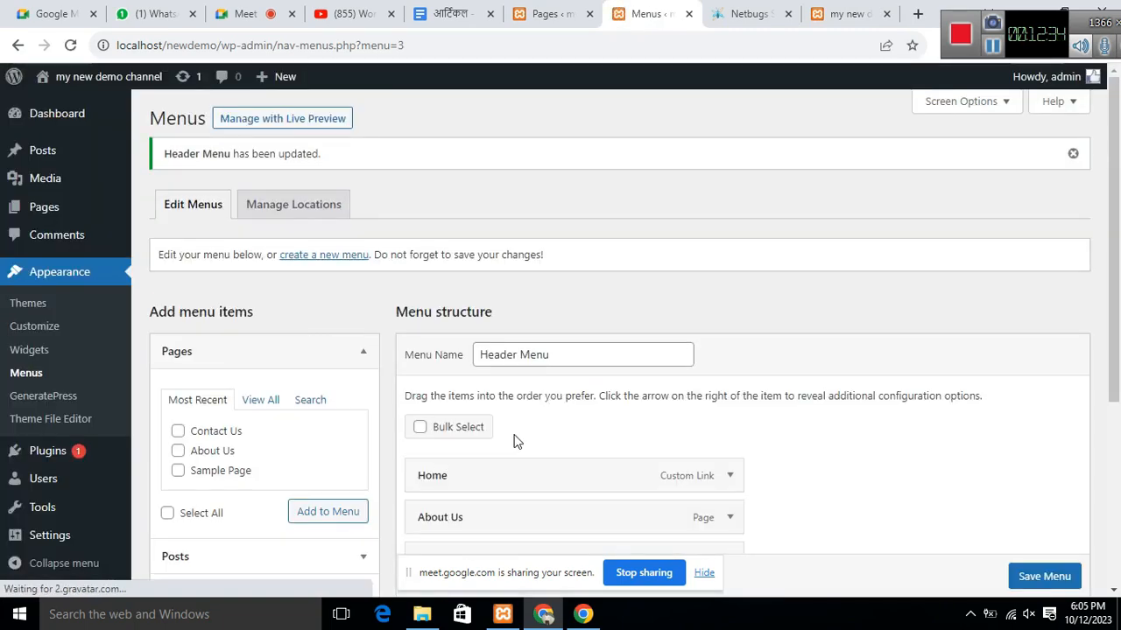
scroll(635, 332, down, 2)
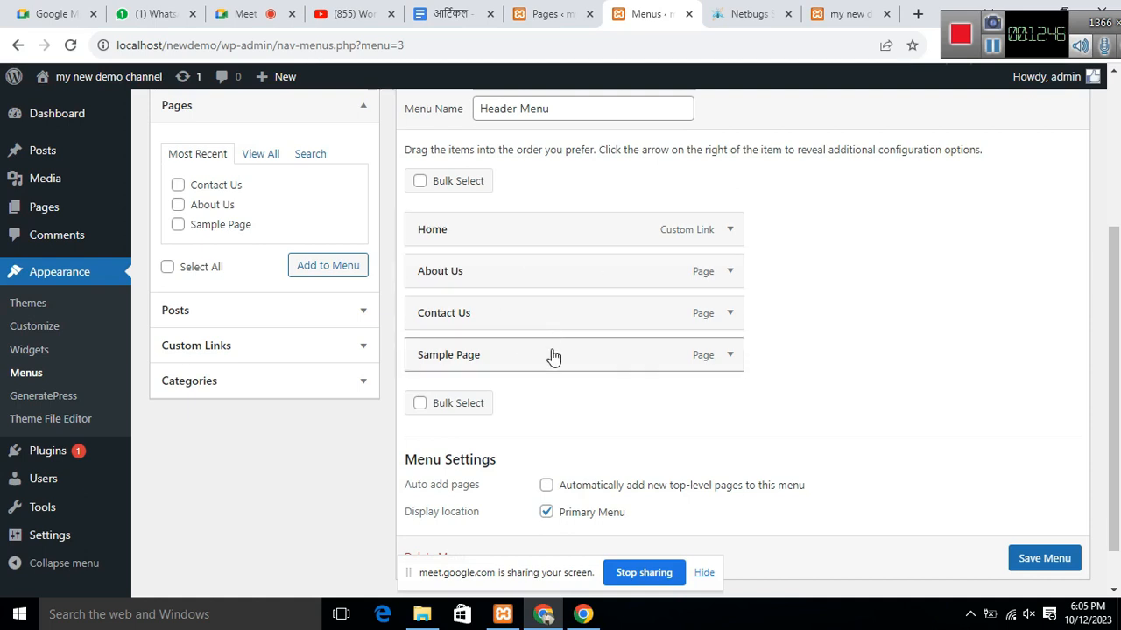
drag(558, 320, 570, 275)
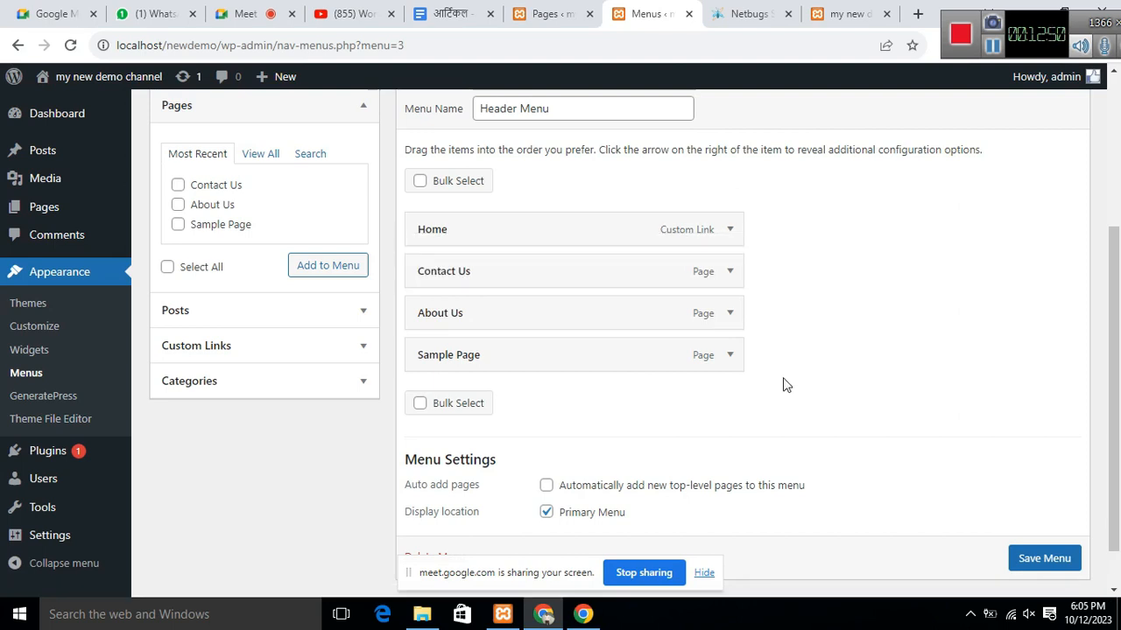
drag(531, 360, 533, 280)
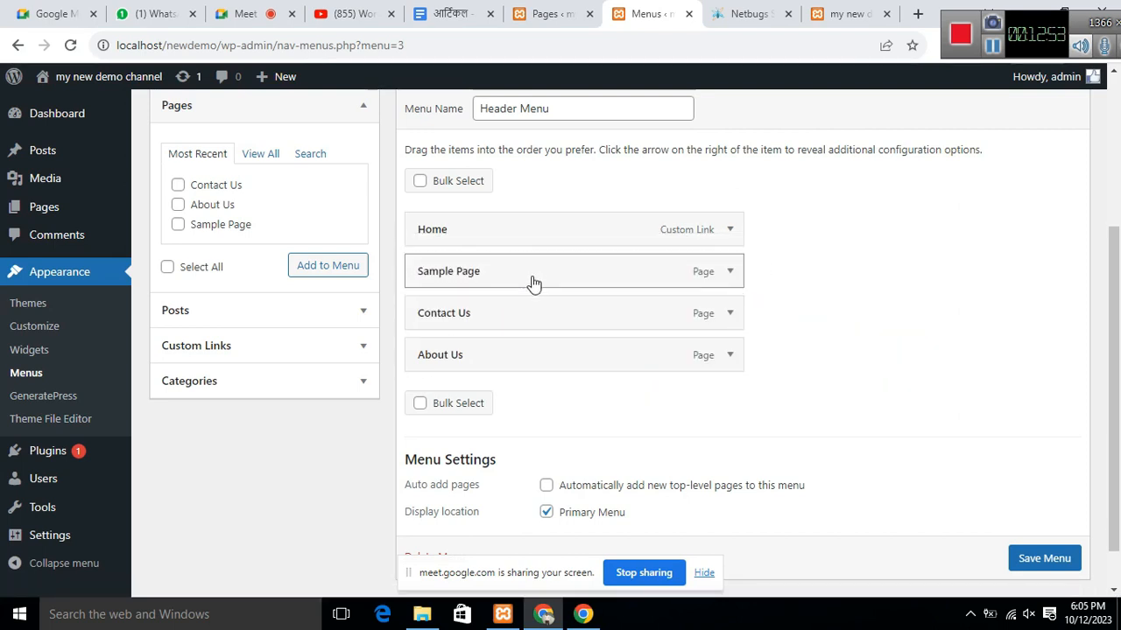
click(1029, 565)
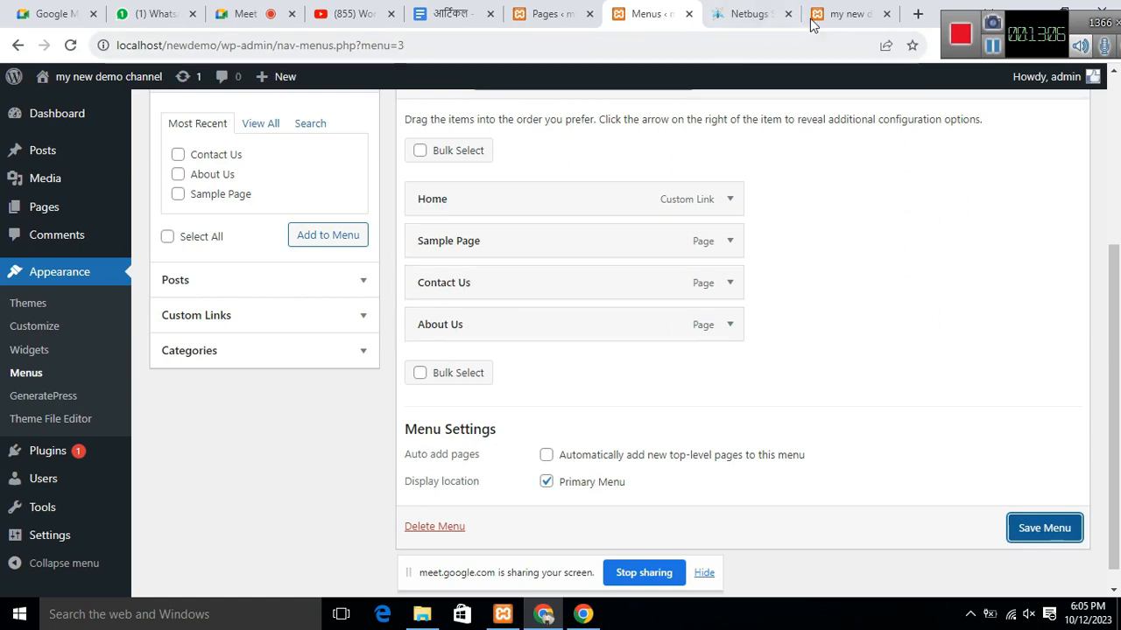
click(1008, 523)
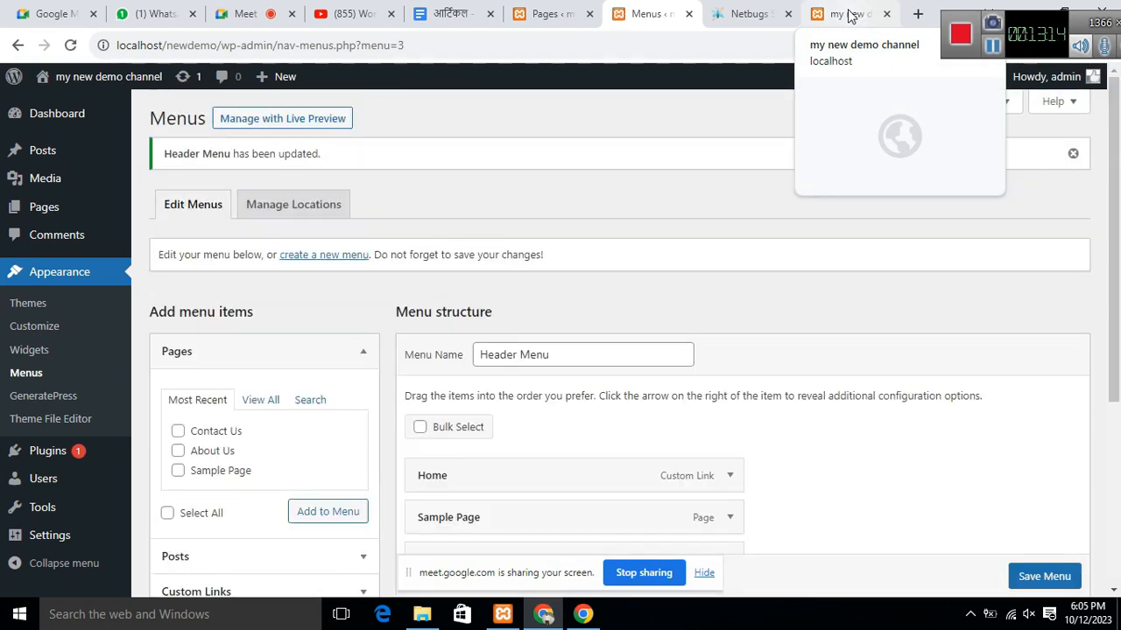
Step: Compare the homepage navigation with the saved Header Menu order, reloading the homepage to refresh it
click(846, 13)
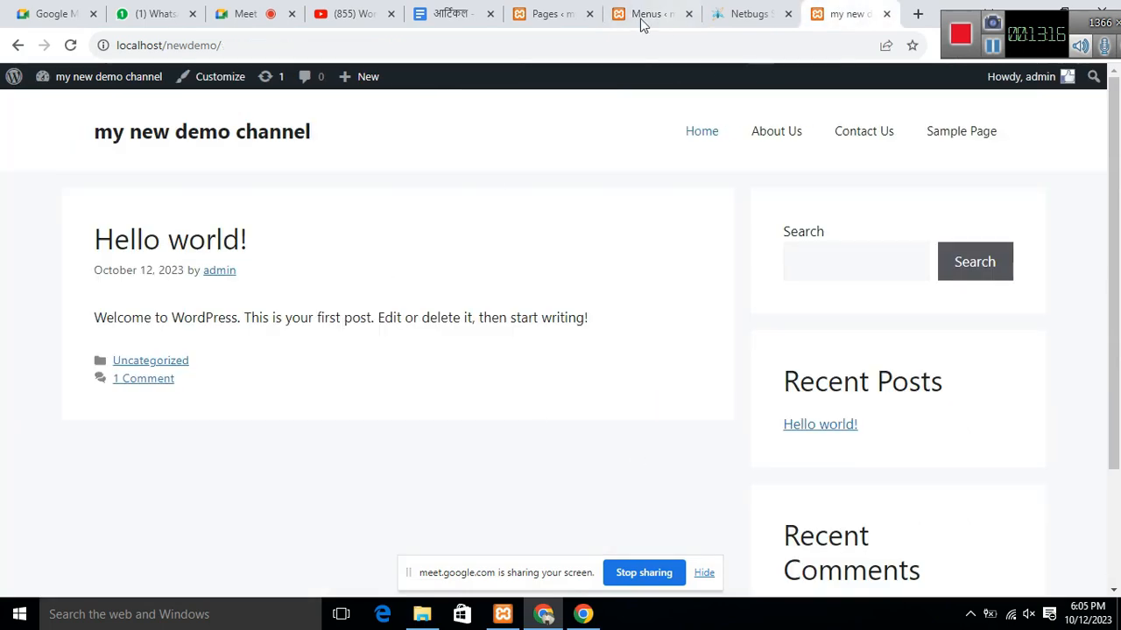
click(619, 17)
scroll(540, 353, down, 3)
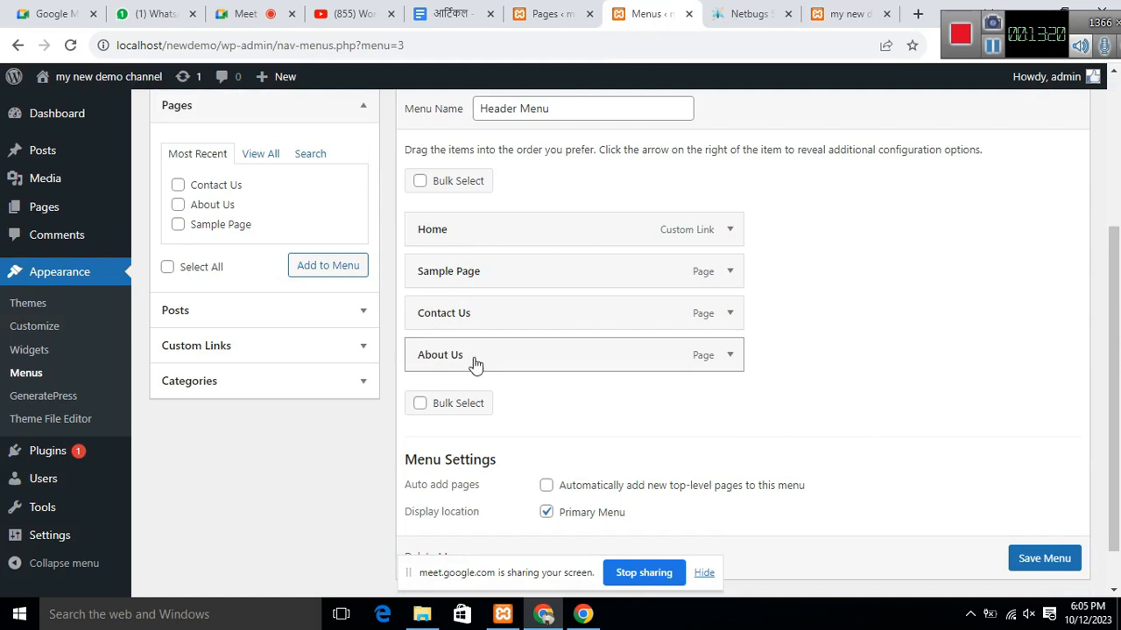
click(836, 24)
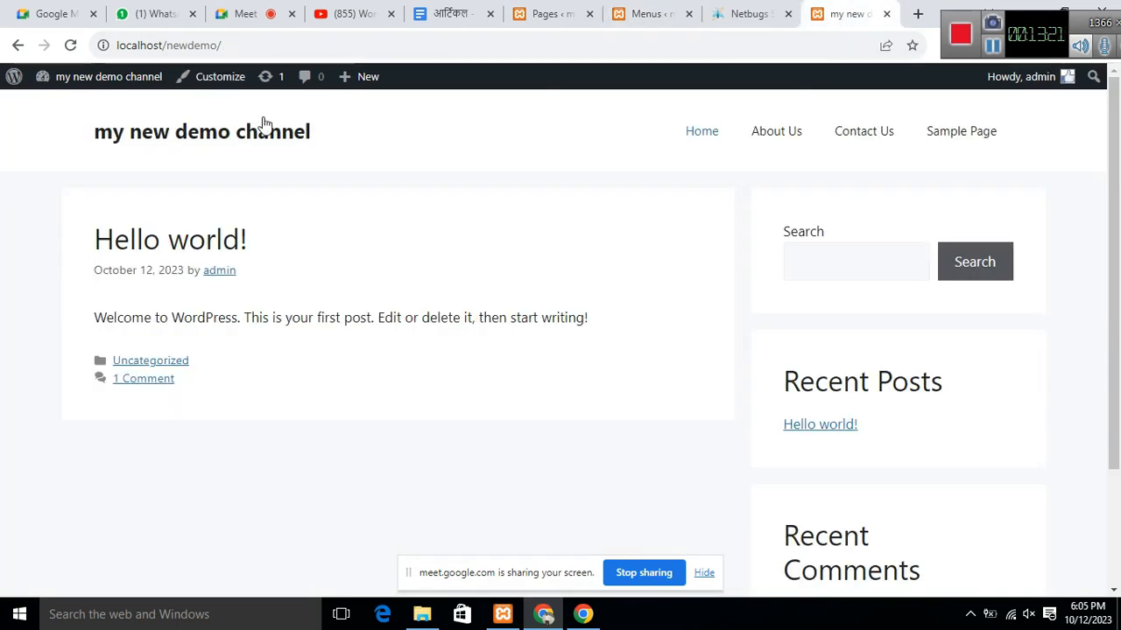
click(71, 45)
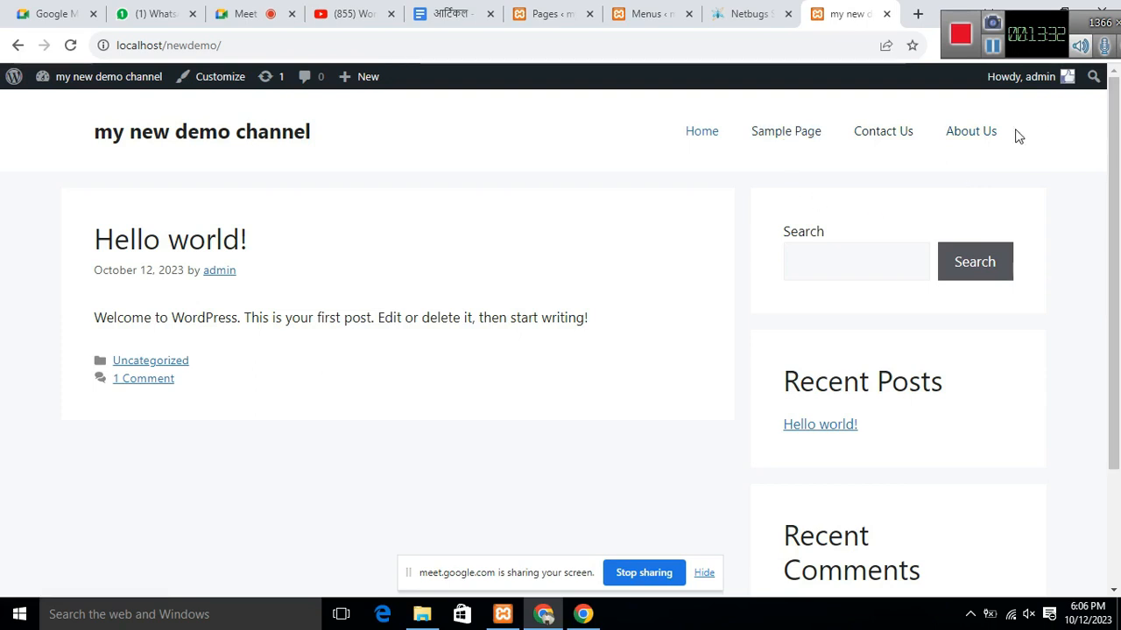
Step: Move Sample Page below About Us in the Header Menu, save the menu and reload the homepage
click(618, 24)
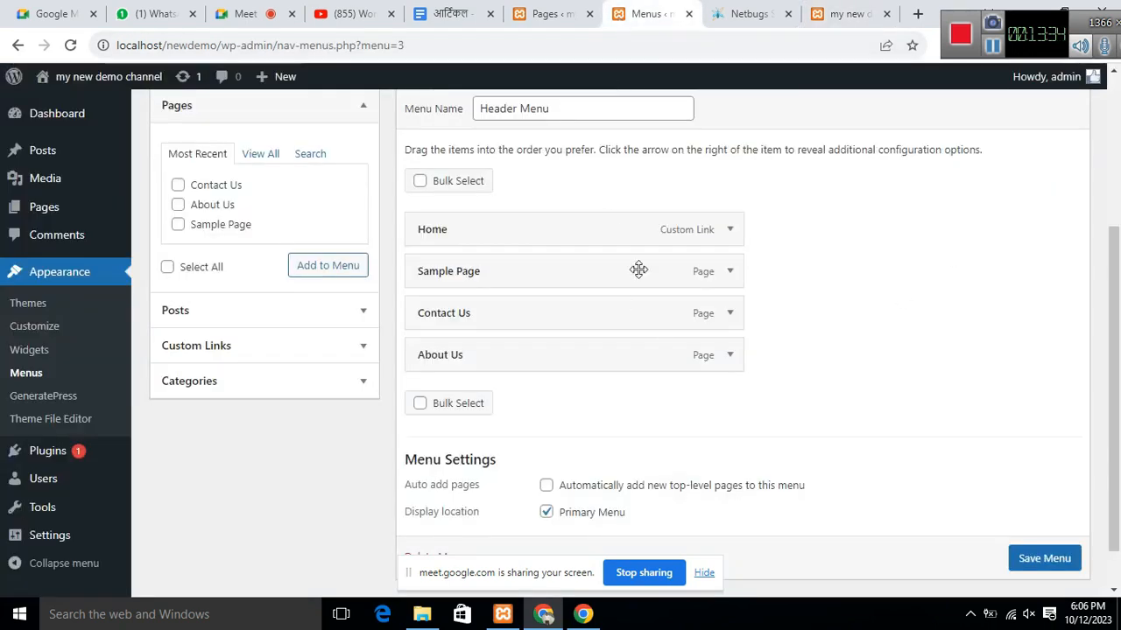
drag(525, 271, 534, 356)
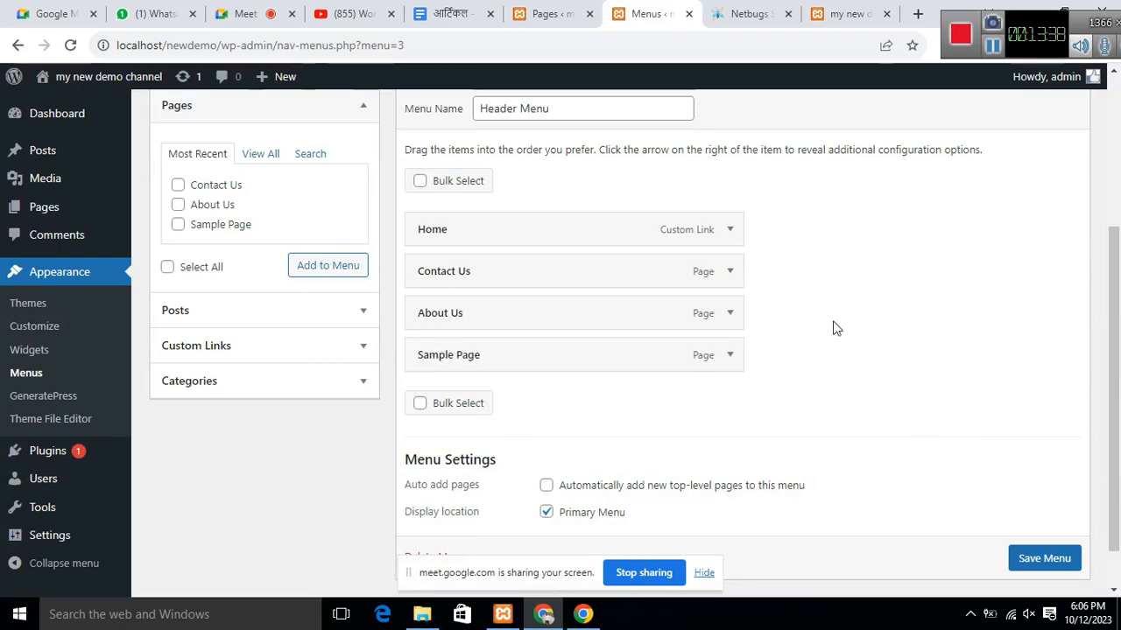
scroll(833, 325, down, 1)
click(1038, 507)
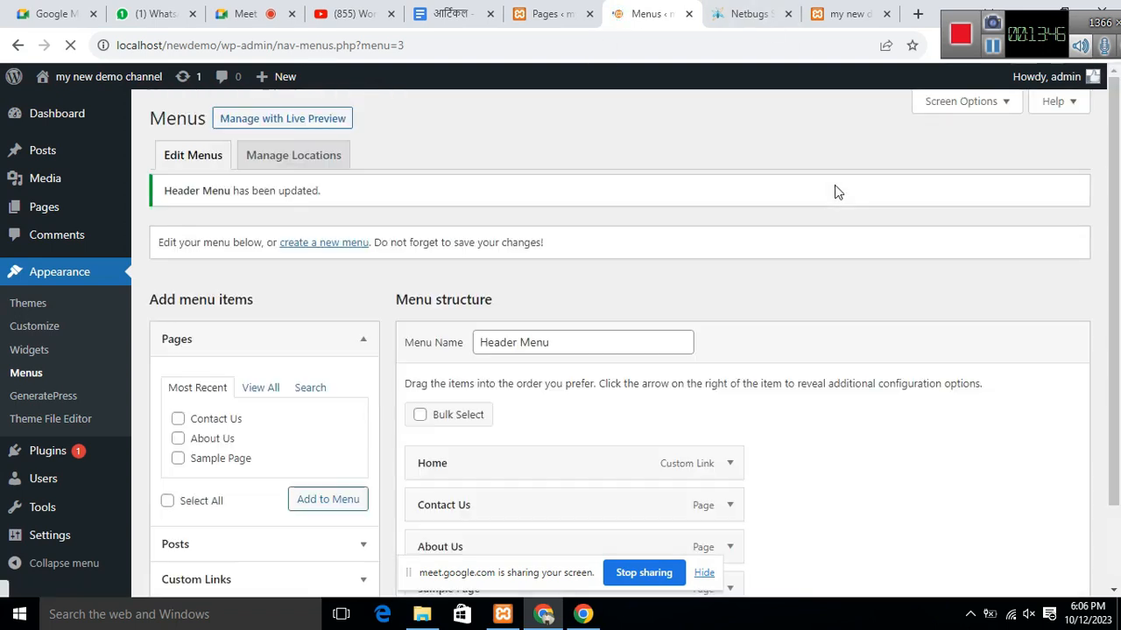
click(847, 14)
click(70, 45)
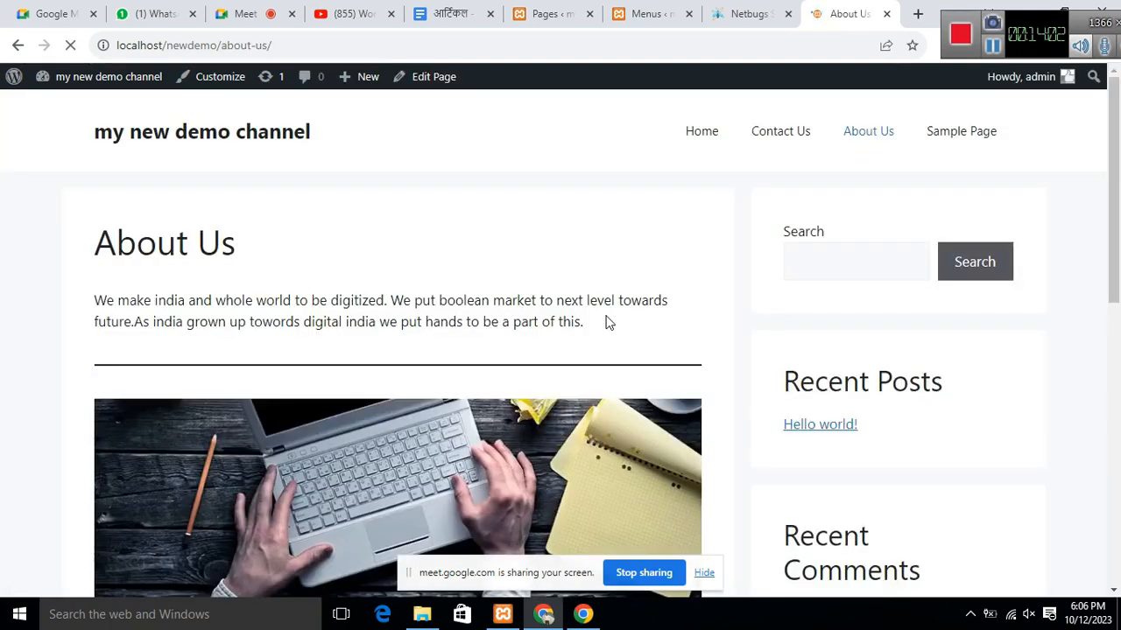
Step: Look through the About Us page on the site and return to the Home page
scroll(420, 224, down, 6)
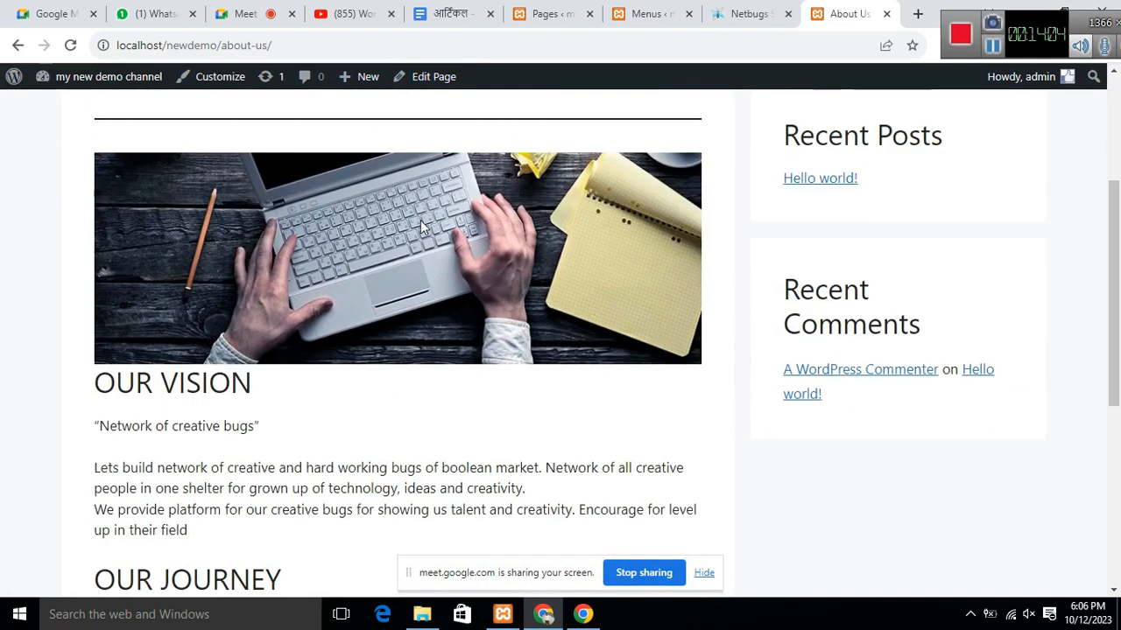
scroll(421, 232, down, 2)
scroll(555, 309, up, 10)
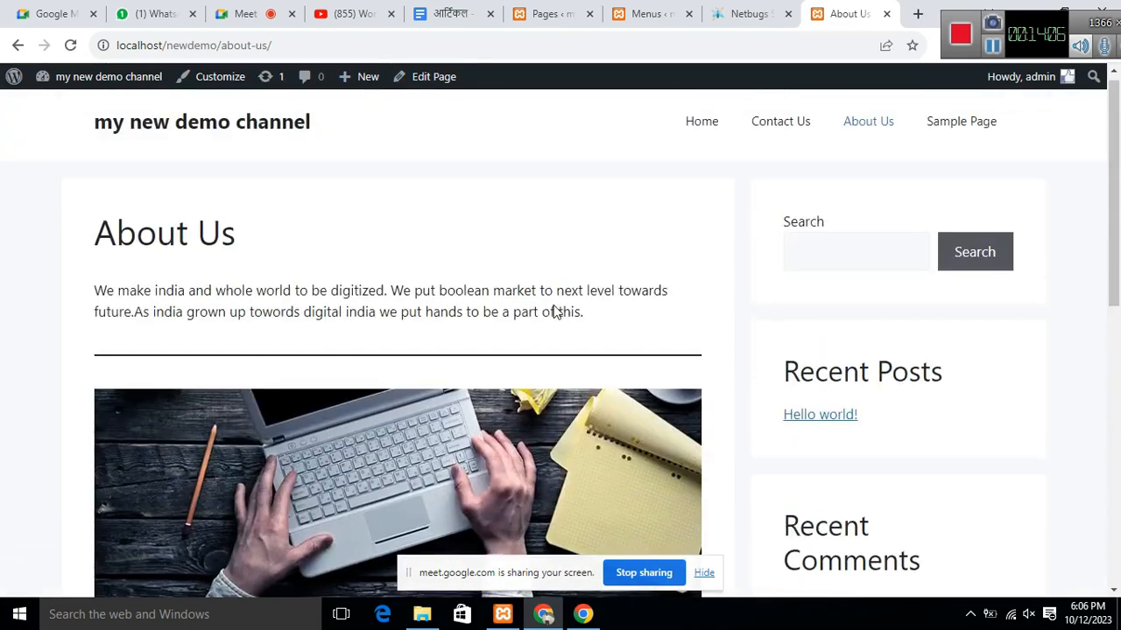
click(700, 133)
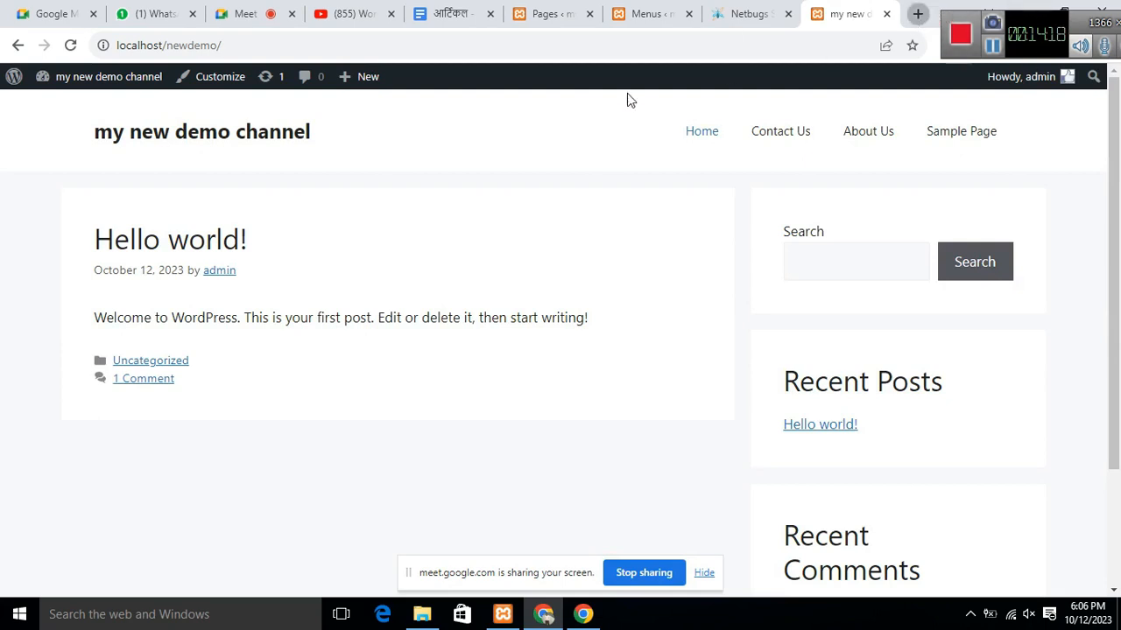
Step: Open amna.in in a new browser tab and examine its header navigation menu as an example
click(917, 14)
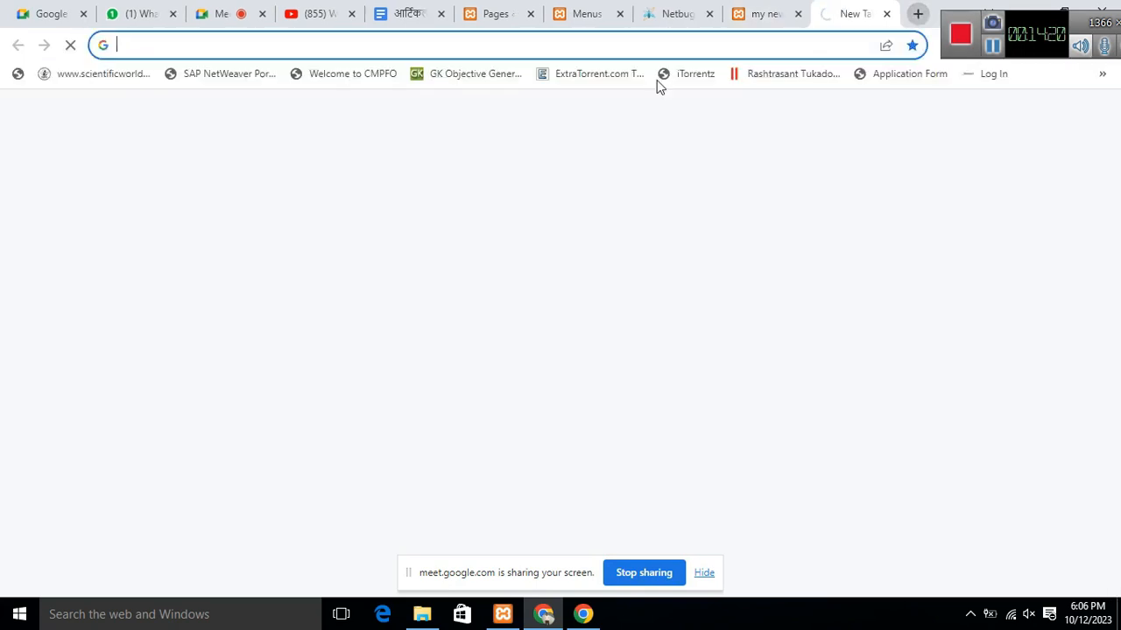
click(605, 50)
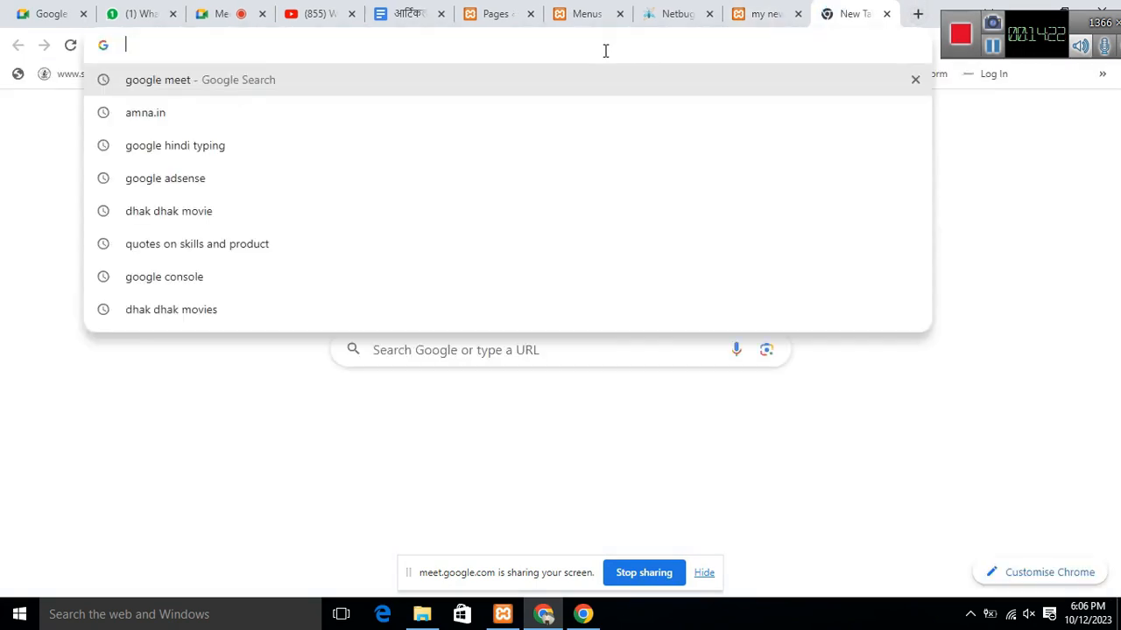
text(a)
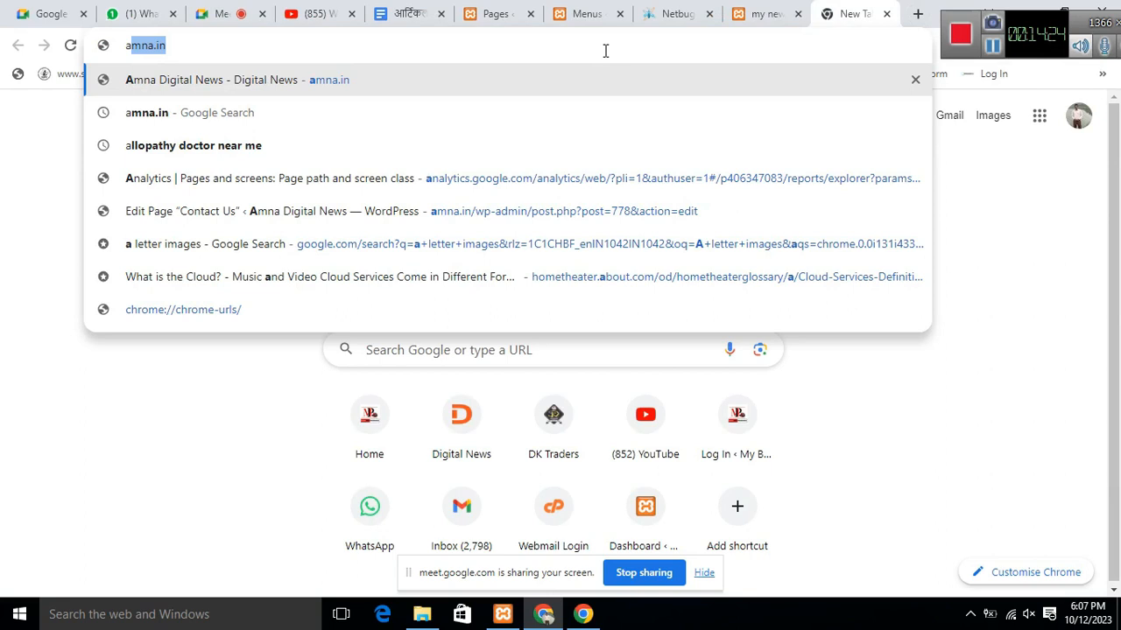
key(Right)
key(Return)
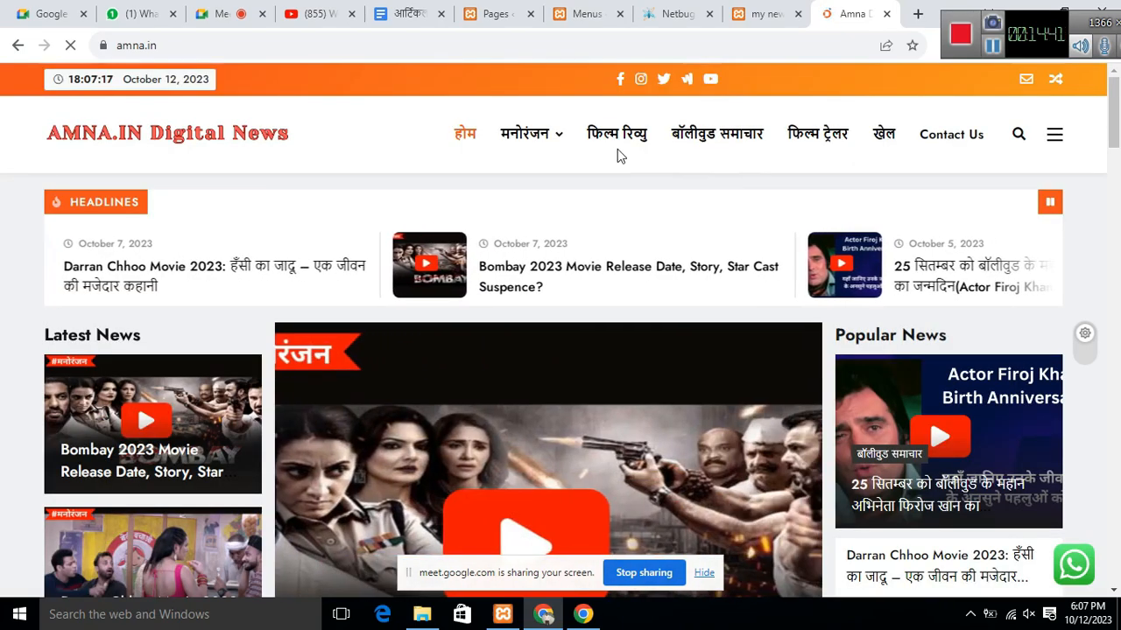
mouse_move(516, 137)
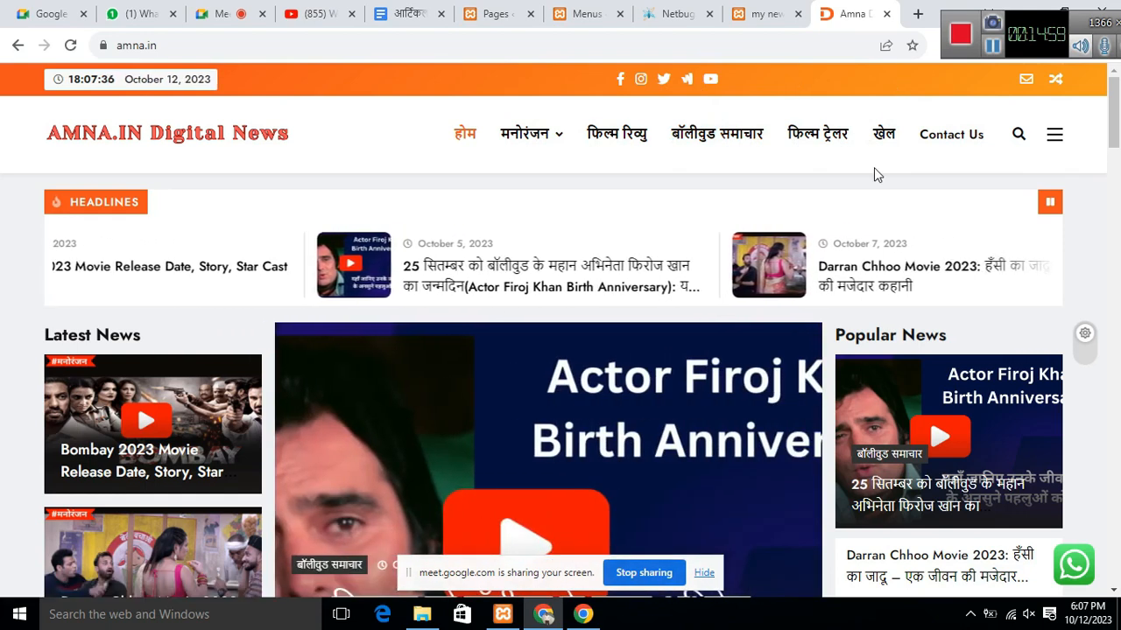
Step: Create a new post titled "Latest News", publish it and return to the list of posts
click(563, 15)
click(495, 14)
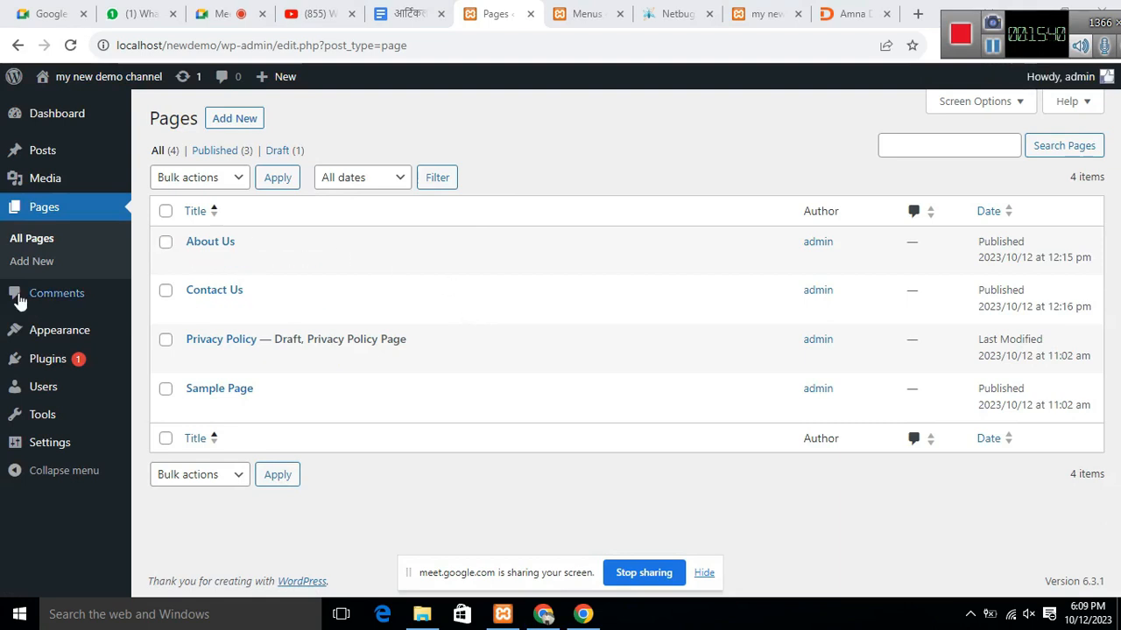
mouse_move(37, 162)
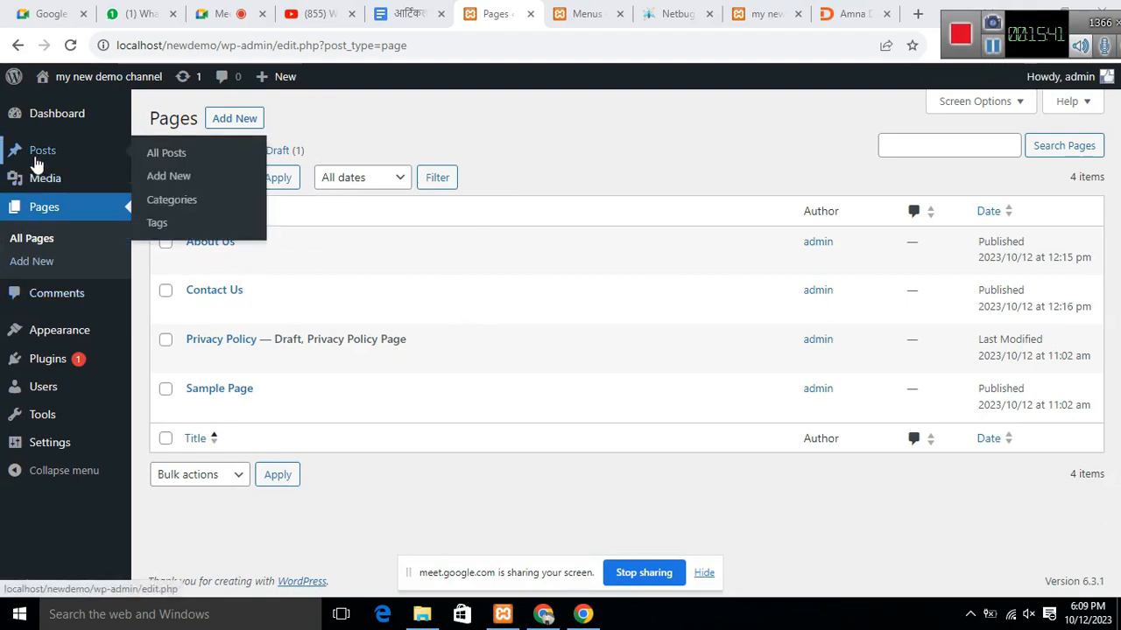
click(174, 181)
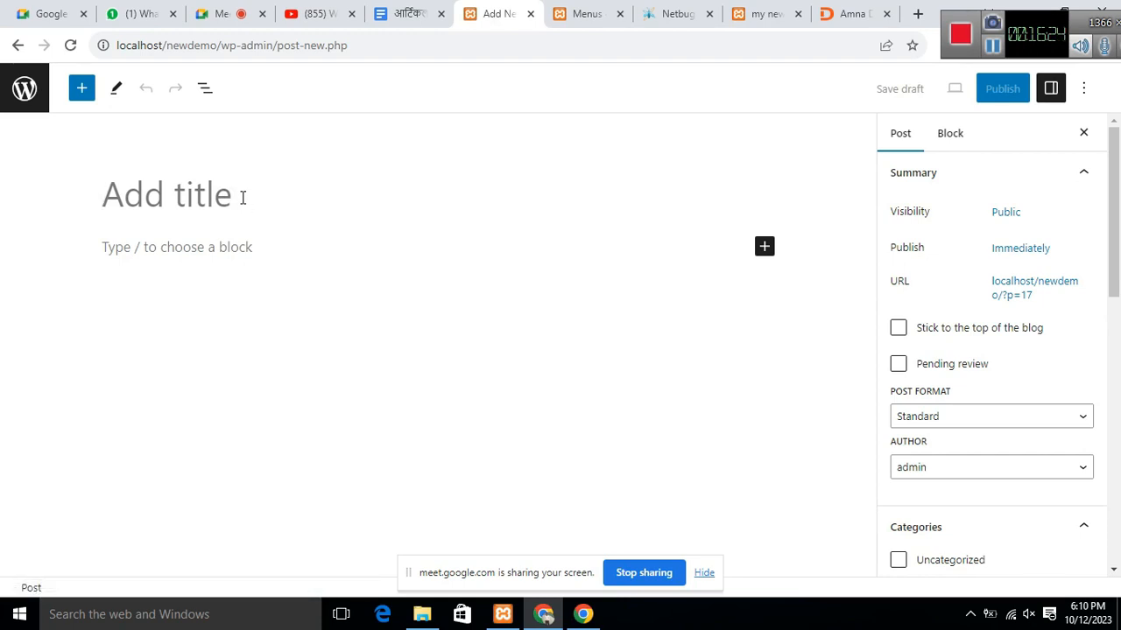
text(Latest )
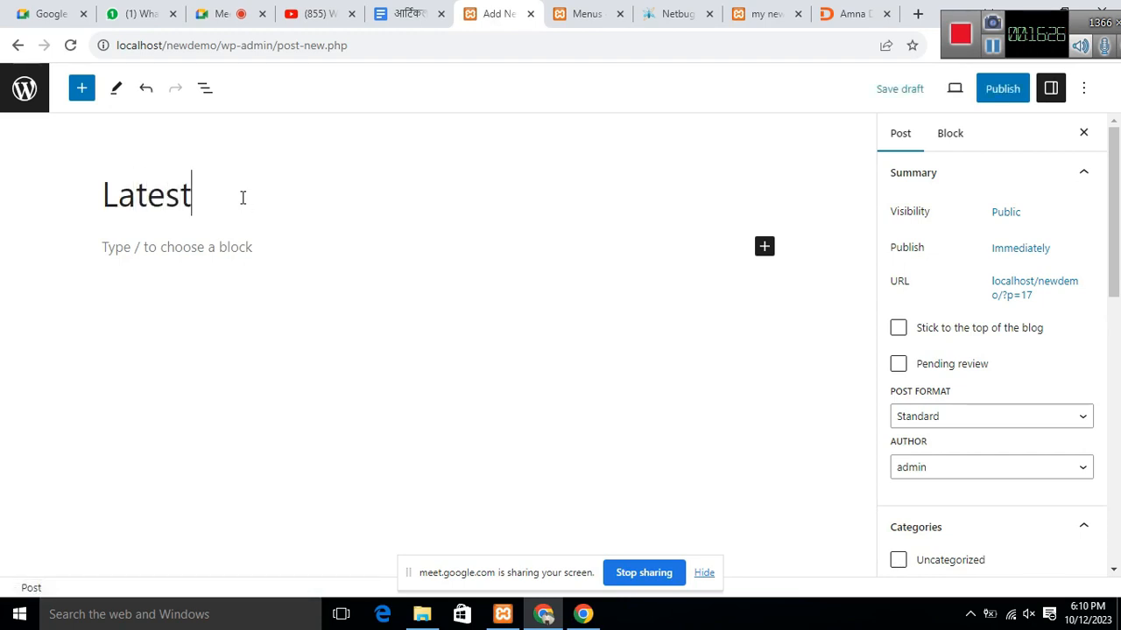
text(News)
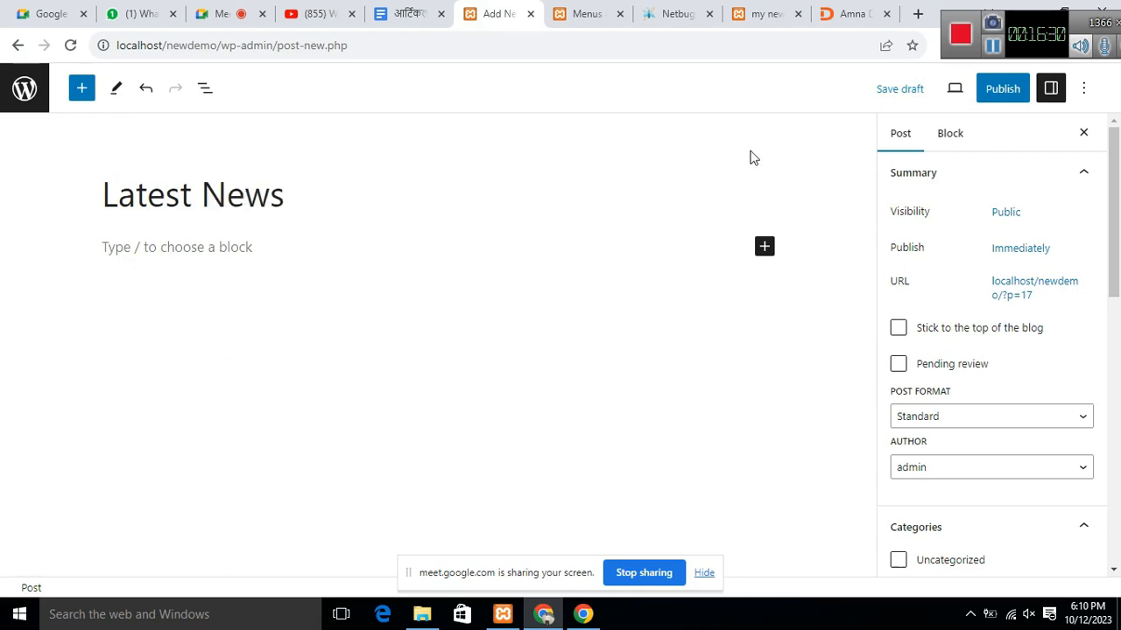
click(1013, 89)
click(940, 93)
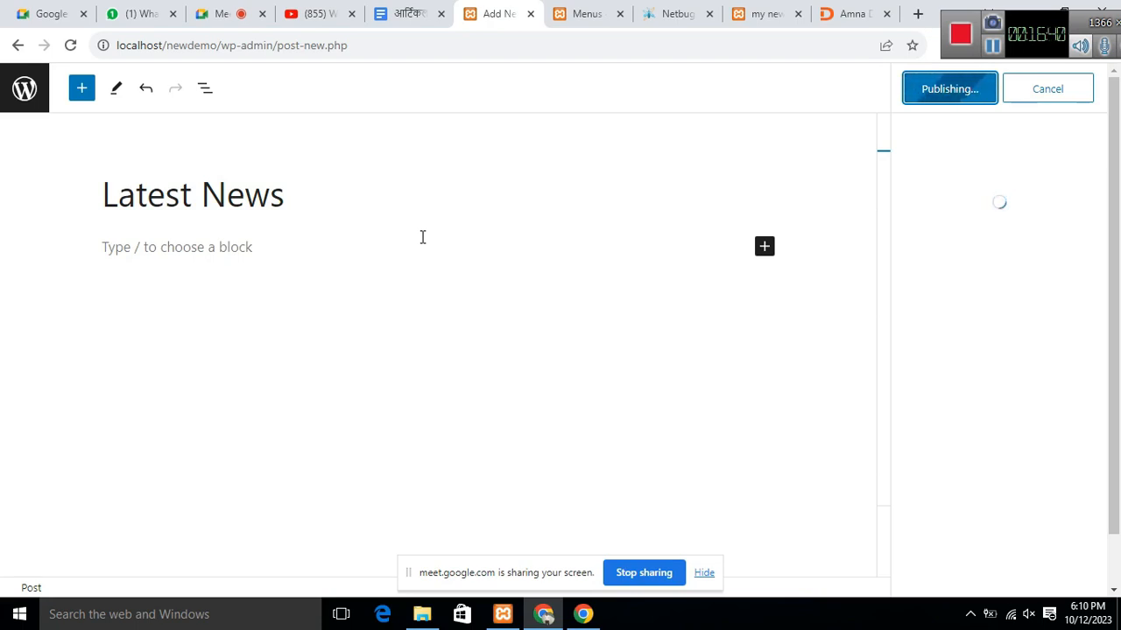
click(26, 90)
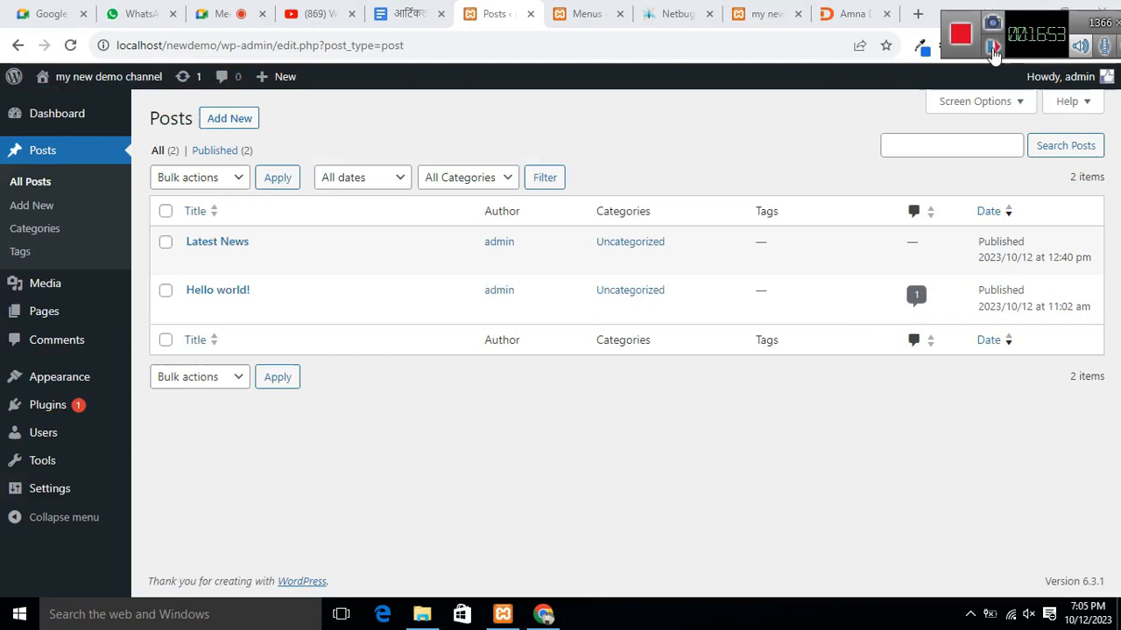
click(993, 48)
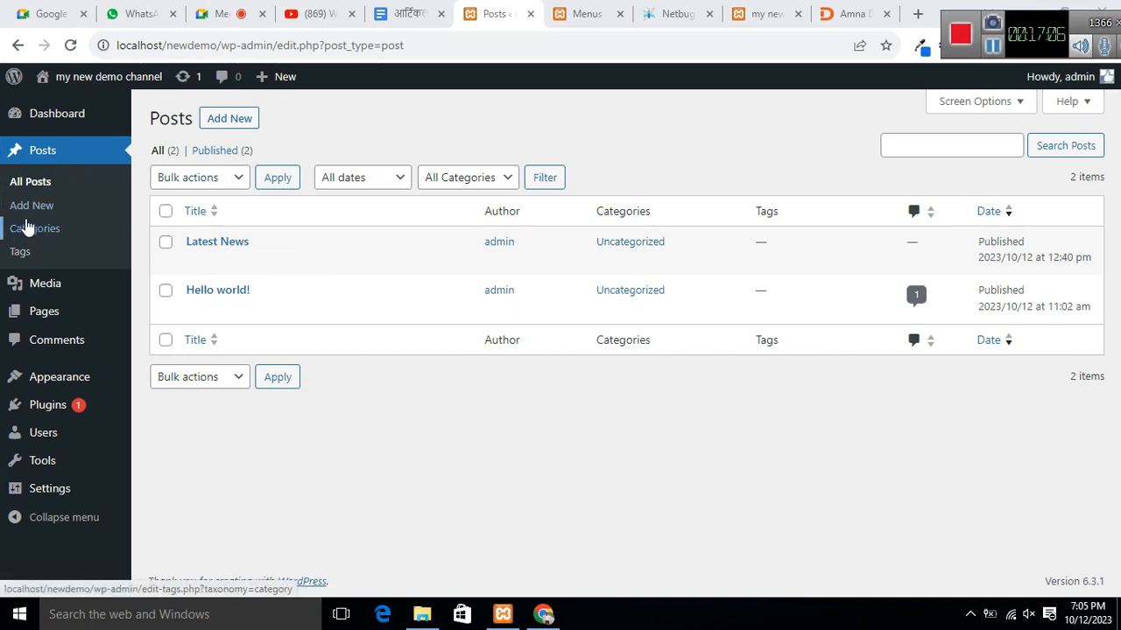
Step: Open the post categories and add a new category named "Latest News" with no parent
click(27, 230)
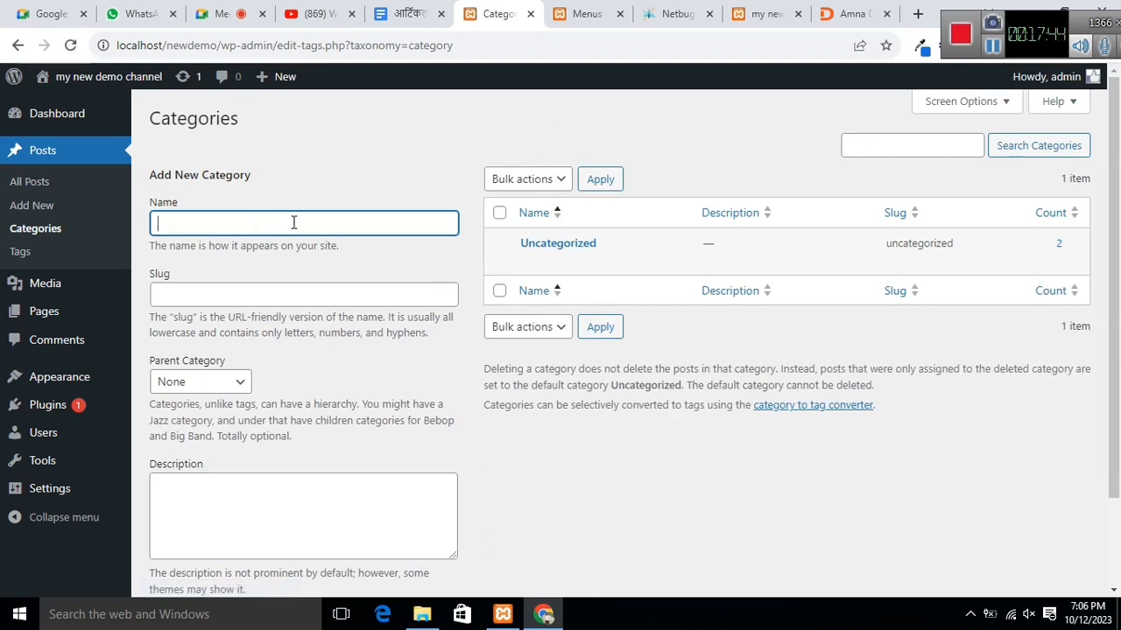
text(Latest News)
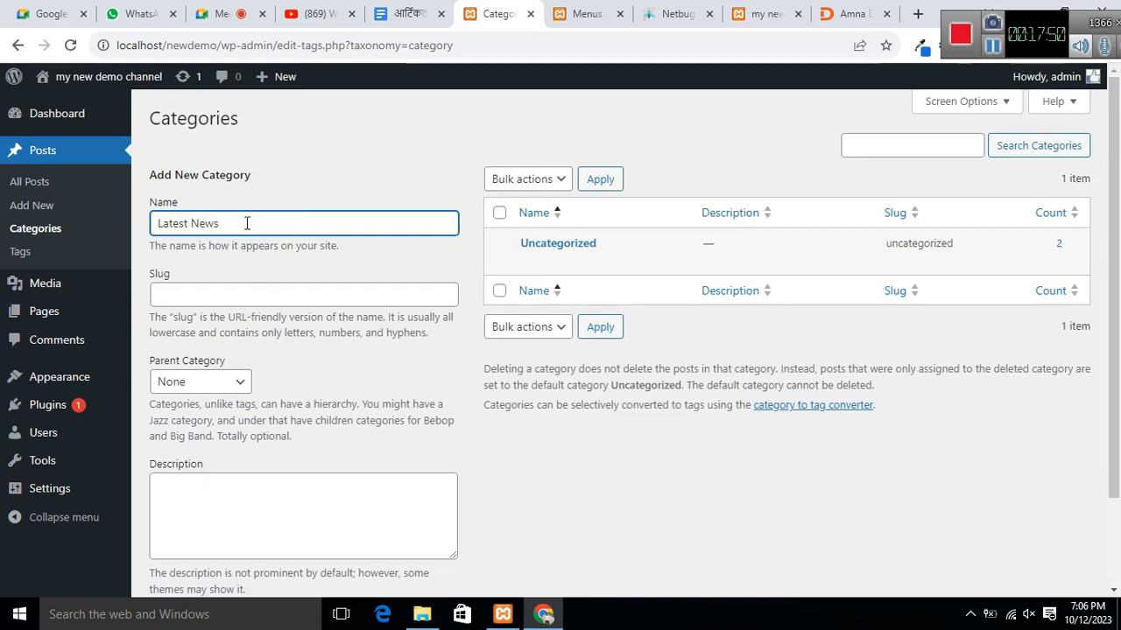
key(ctrl+a)
click(245, 294)
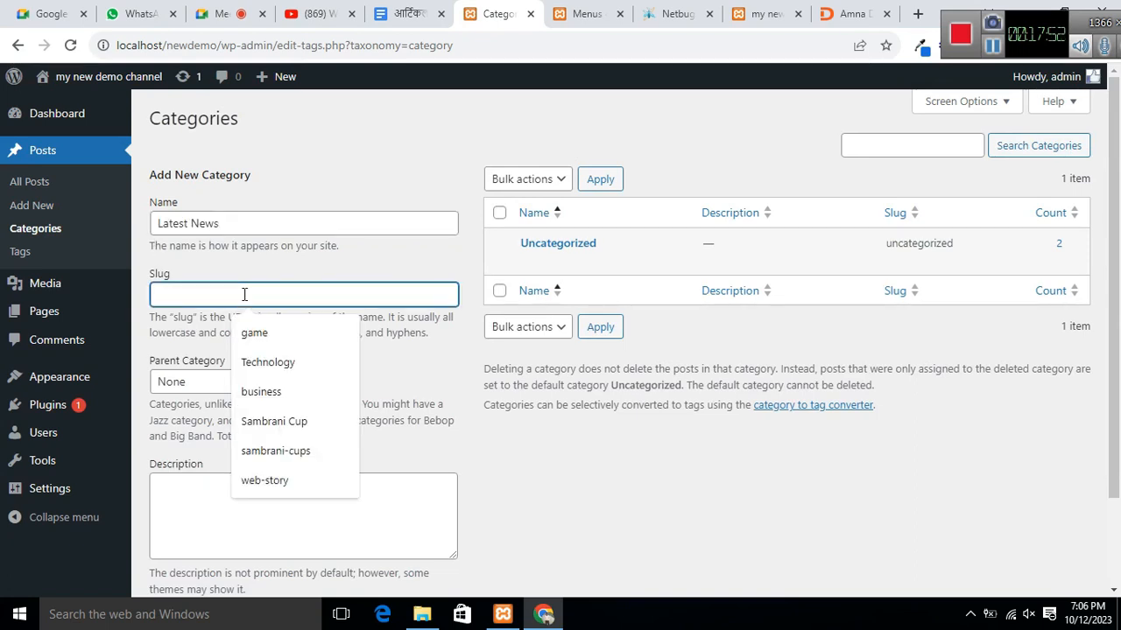
click(613, 498)
scroll(569, 467, down, 2)
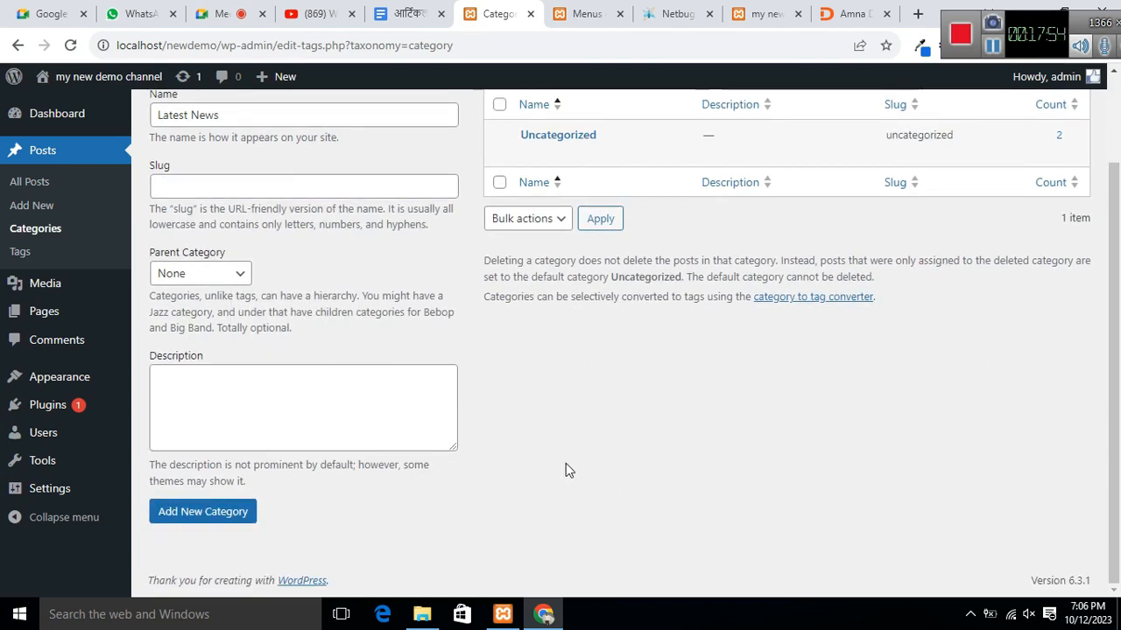
click(189, 517)
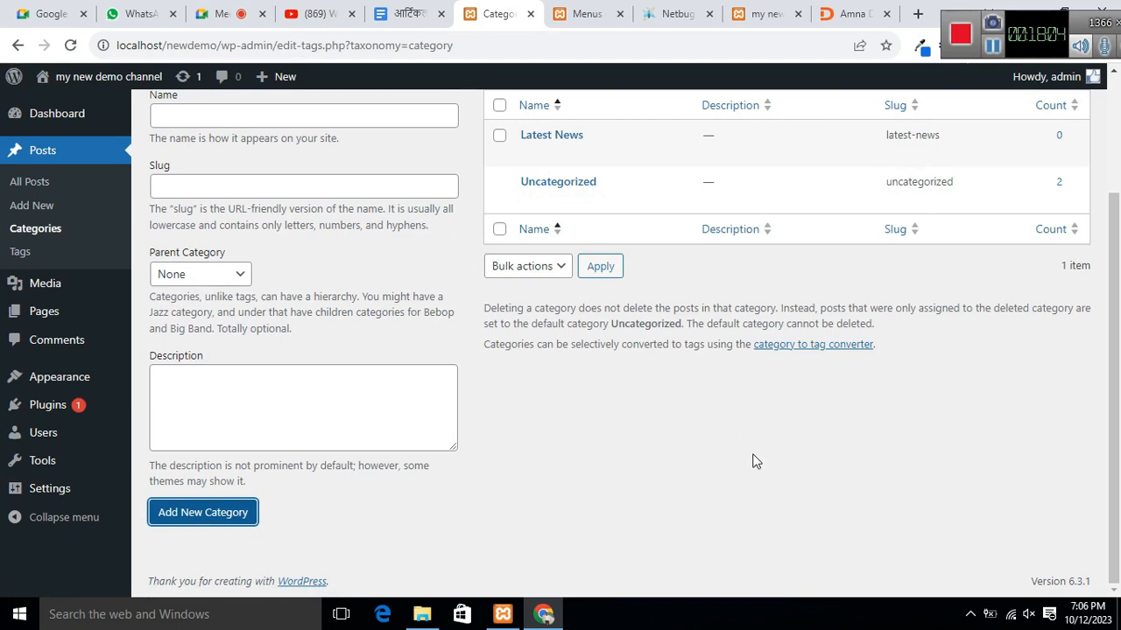
Step: Add a new post category named "Entertainment", leaving the slug blank
scroll(753, 460, up, 2)
click(229, 273)
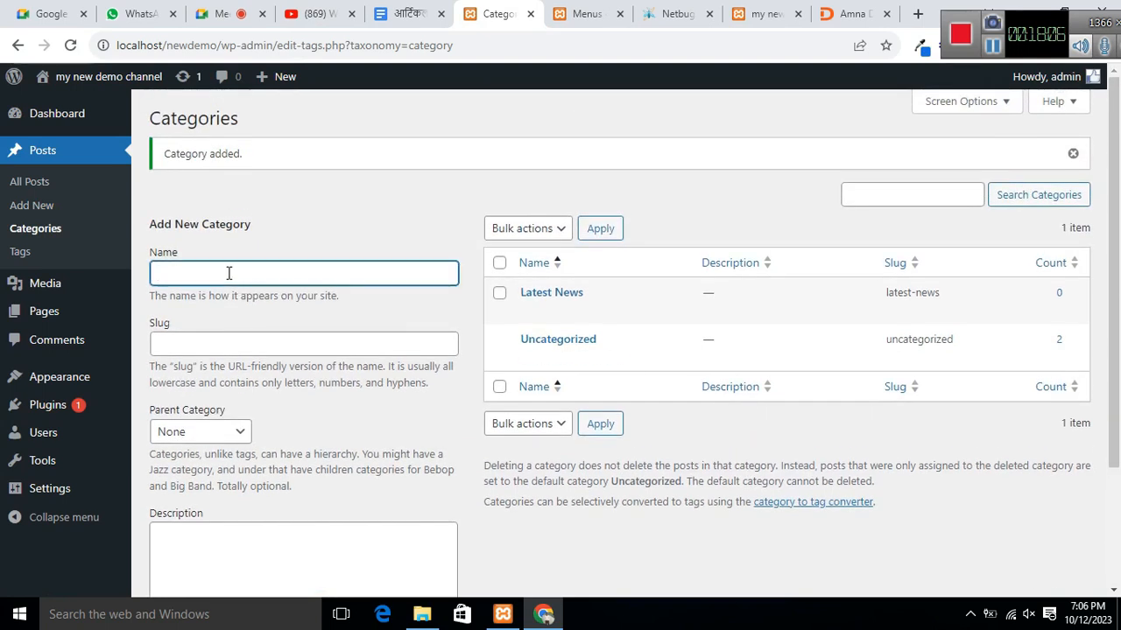
text(Entertainment)
click(230, 341)
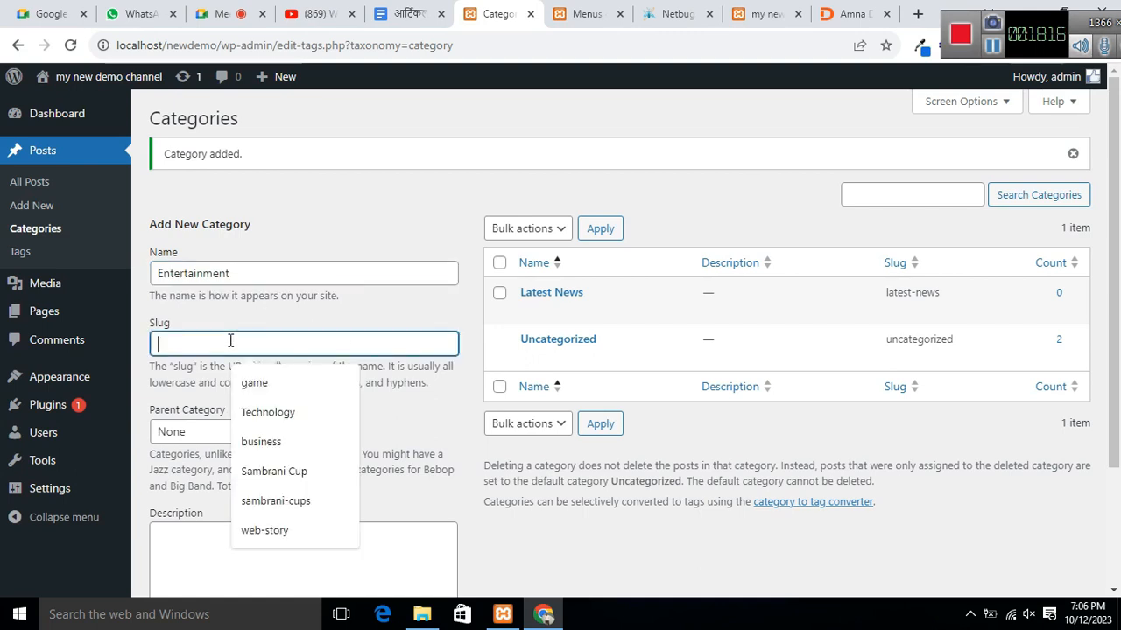
scroll(494, 442, down, 2)
click(190, 517)
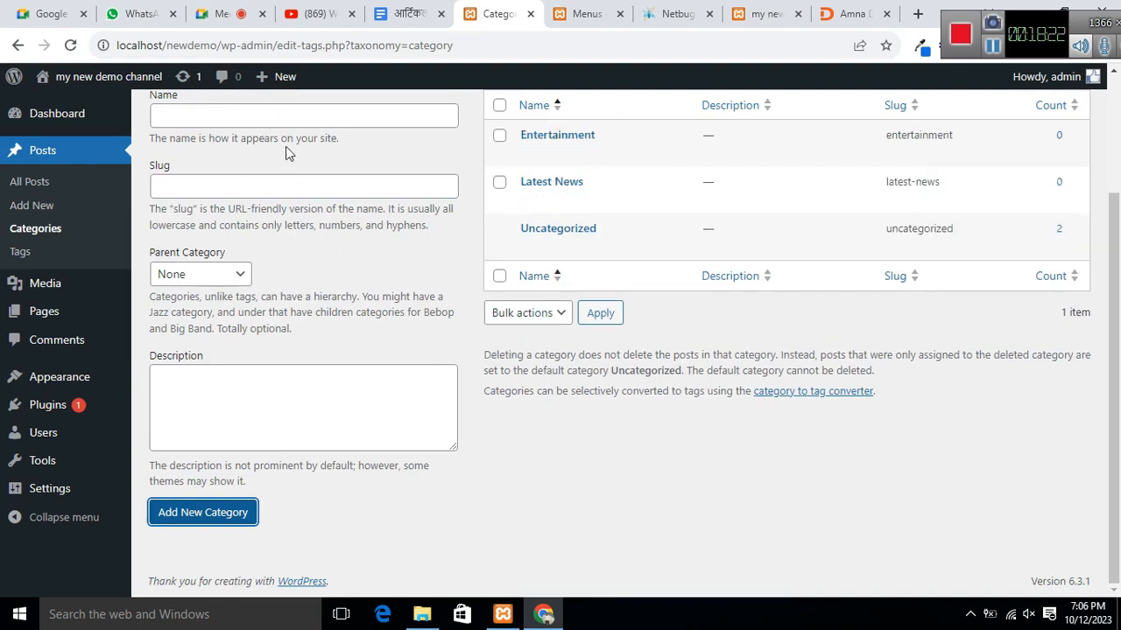
Step: Add a new post category named "Tech News" and reload the site's homepage to check its header navigation
click(285, 118)
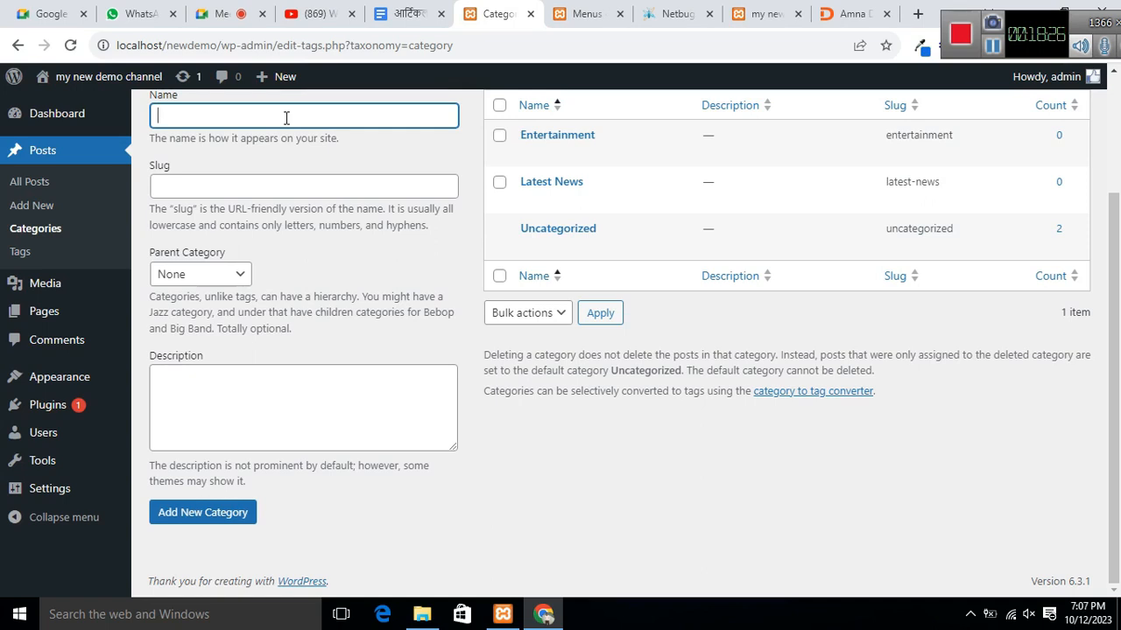
text(Tech News)
click(194, 511)
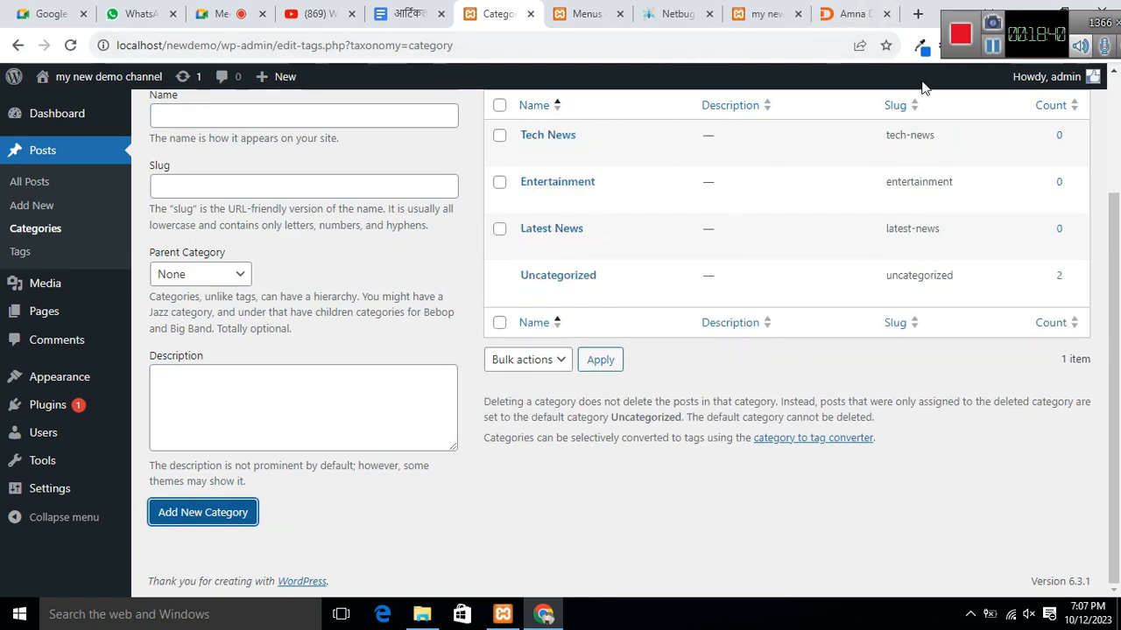
click(750, 13)
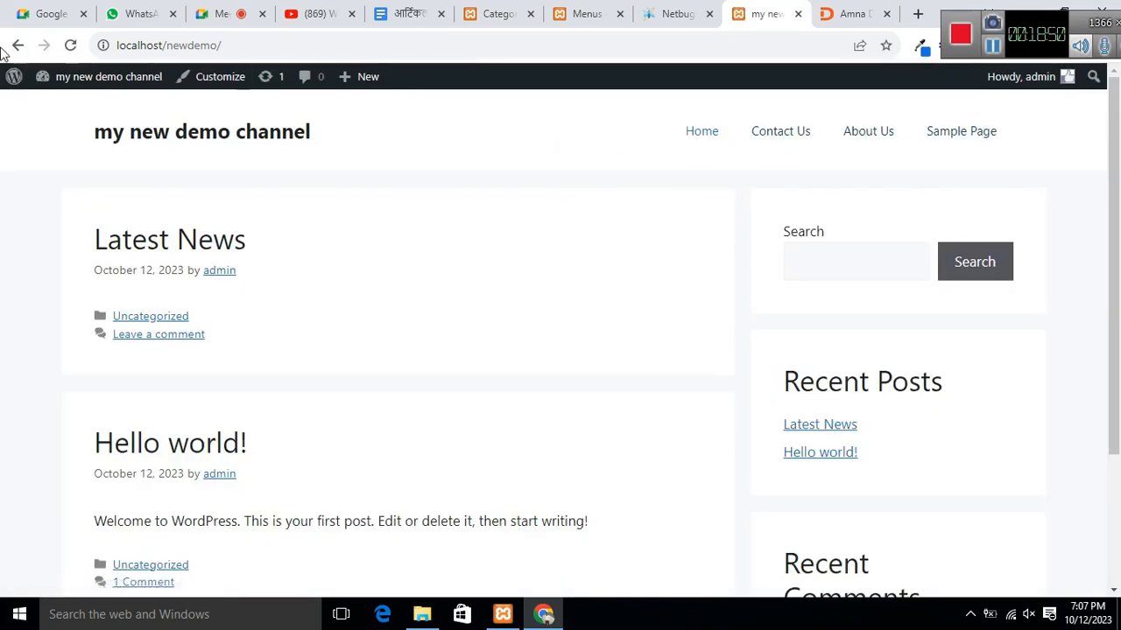
click(70, 45)
click(490, 16)
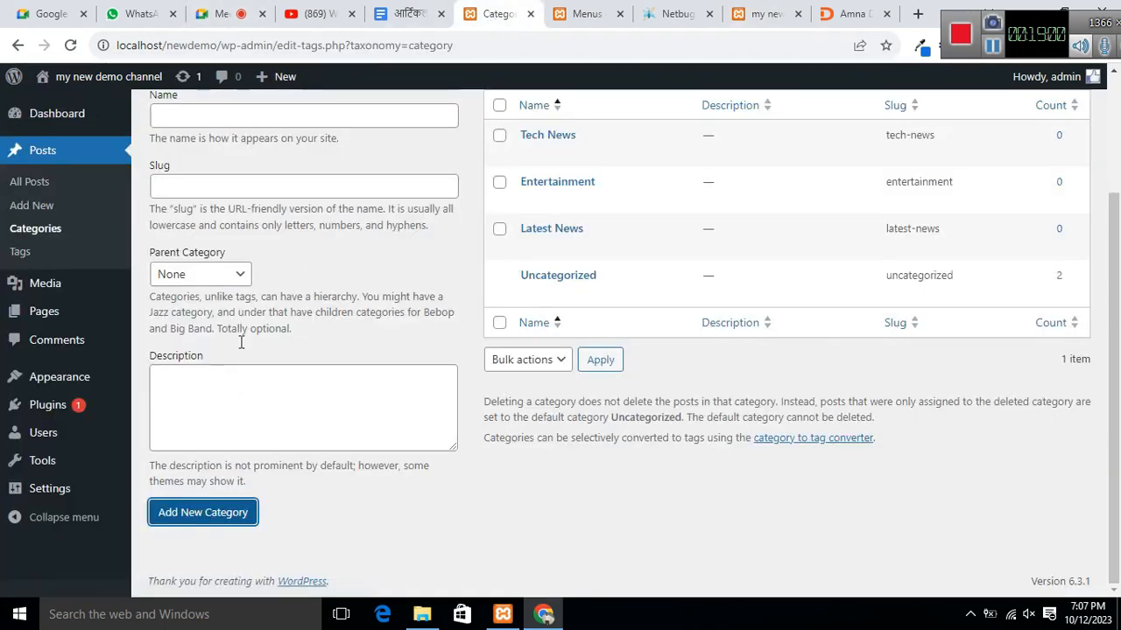
Step: Open the menu editor and add the Entertainment, Latest News and Tech News categories to the Header Menu
scroll(120, 311, up, 2)
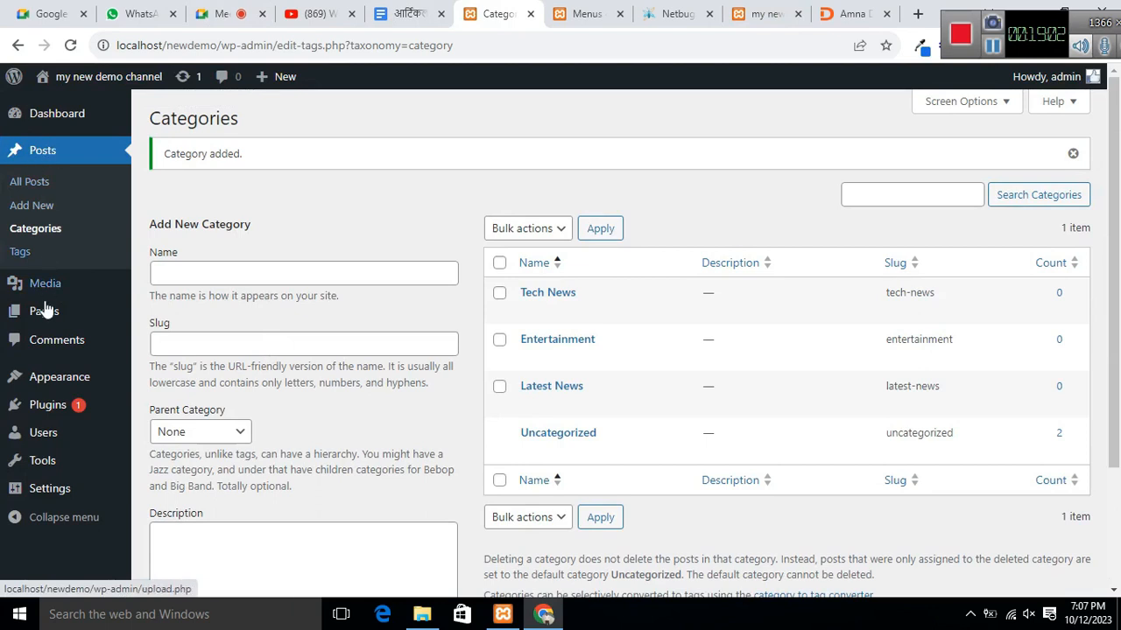
mouse_move(48, 378)
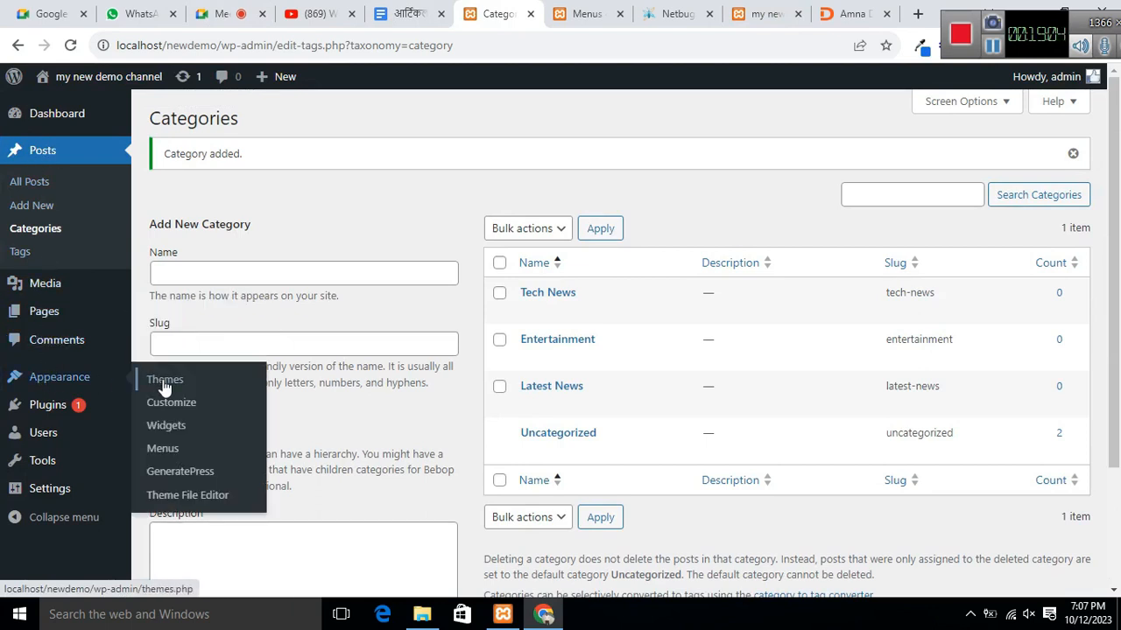
click(164, 457)
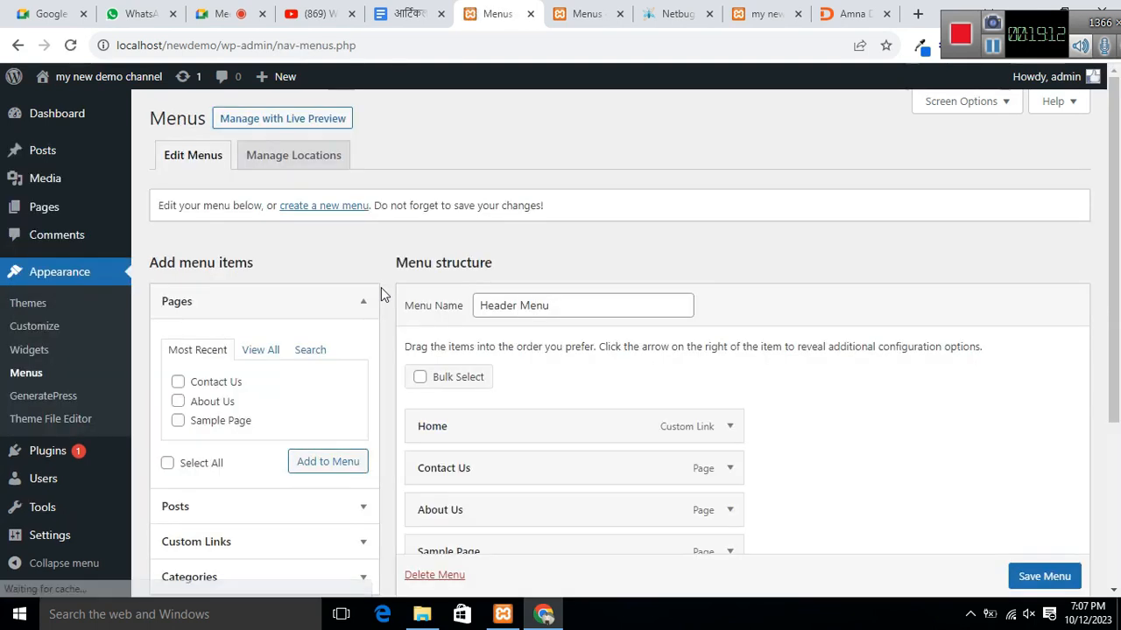
scroll(346, 218, down, 3)
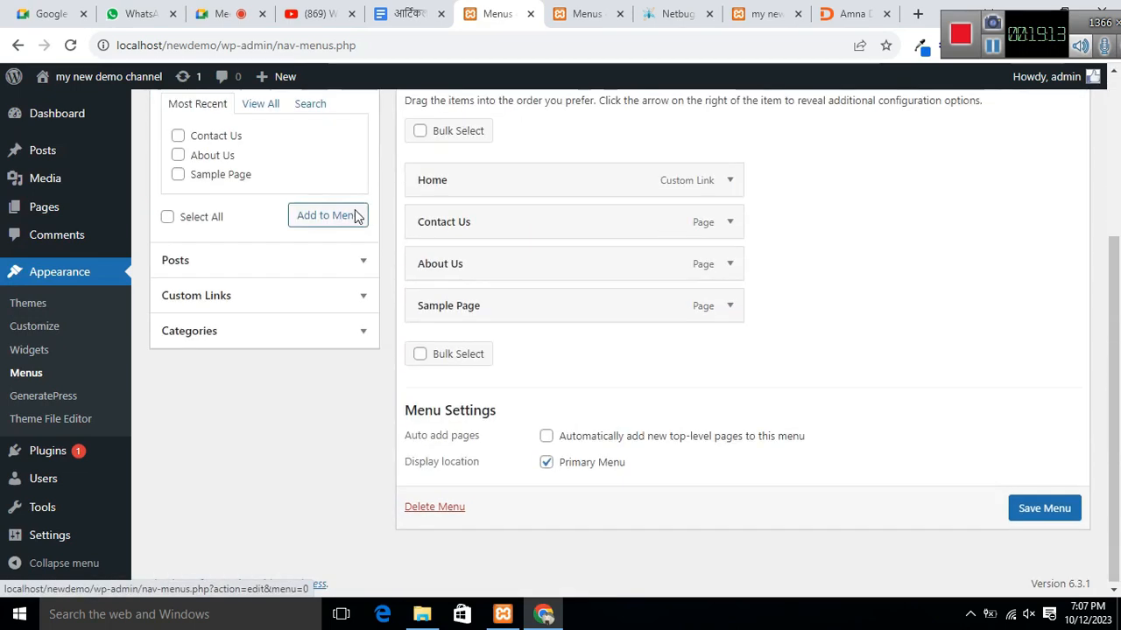
click(204, 340)
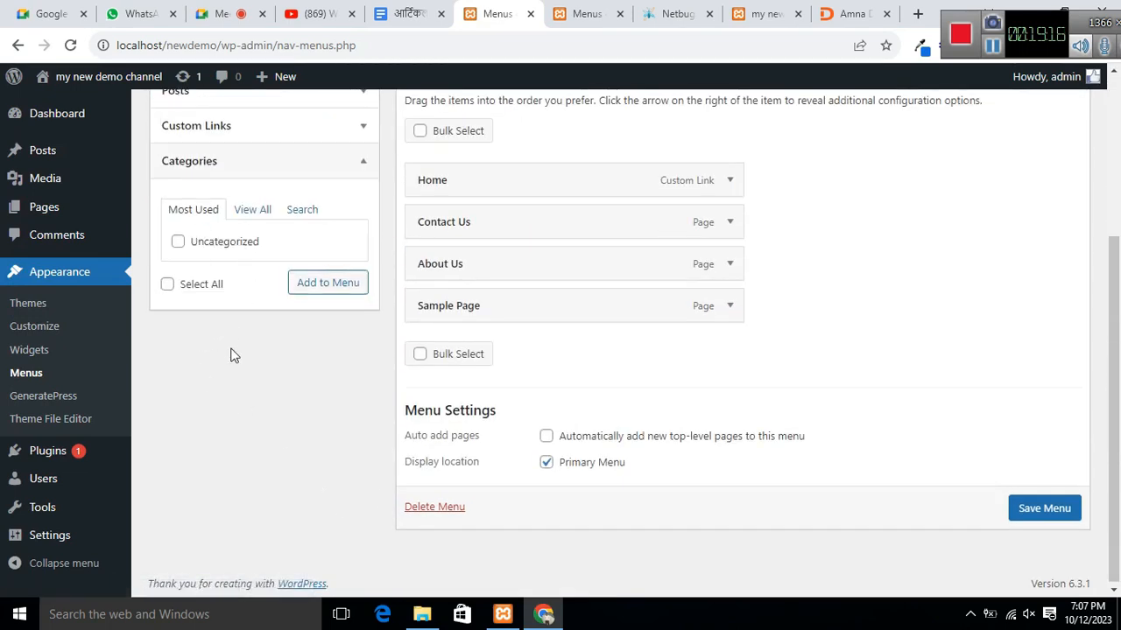
scroll(232, 359, up, 2)
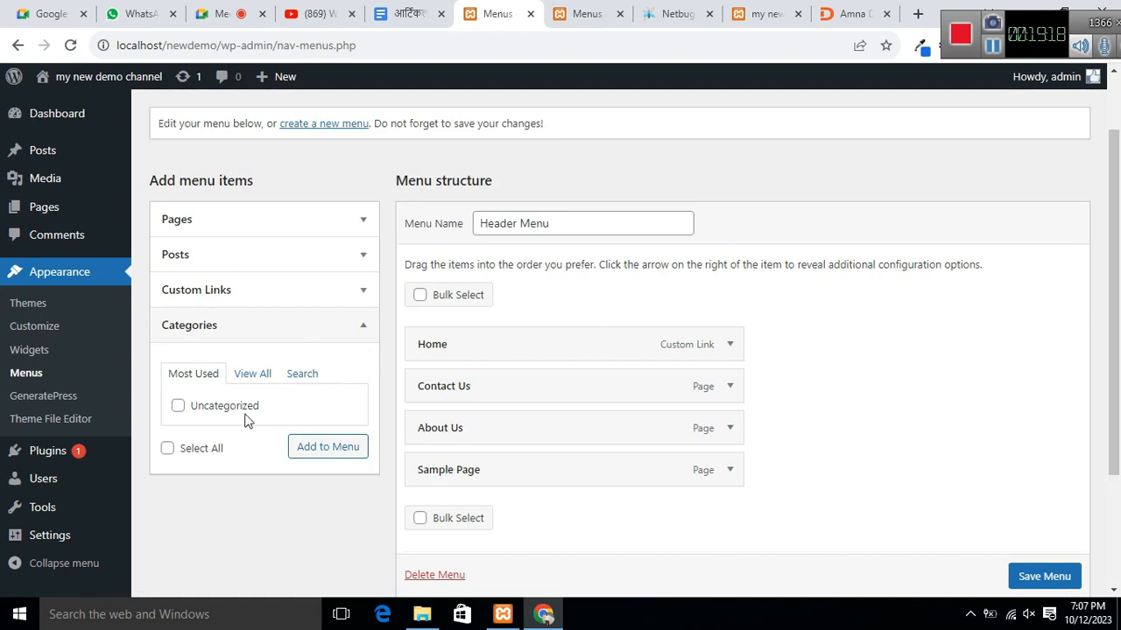
click(252, 374)
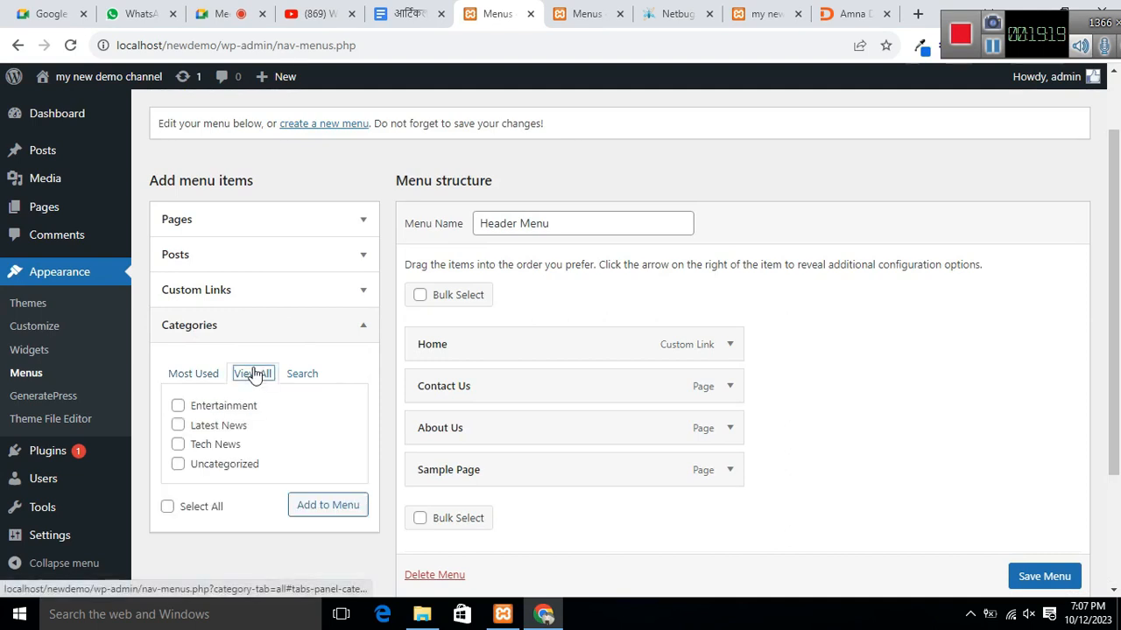
click(178, 406)
click(177, 426)
click(179, 444)
click(329, 512)
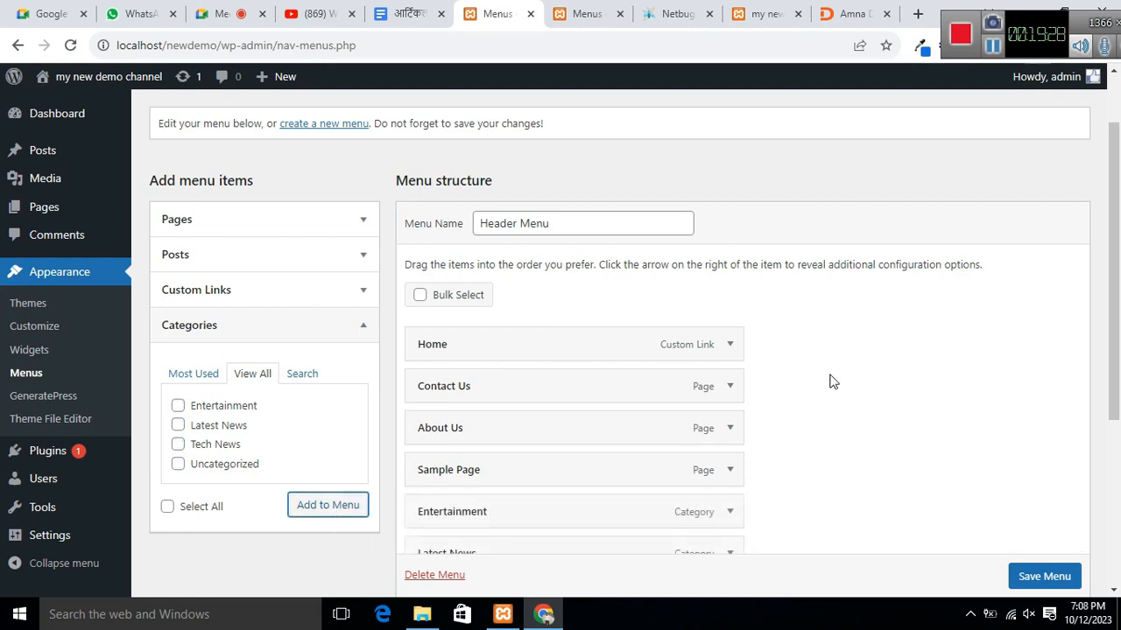
Step: Save the Header Menu, reload the homepage to check the category links, and return to the menu editor
scroll(834, 350, down, 3)
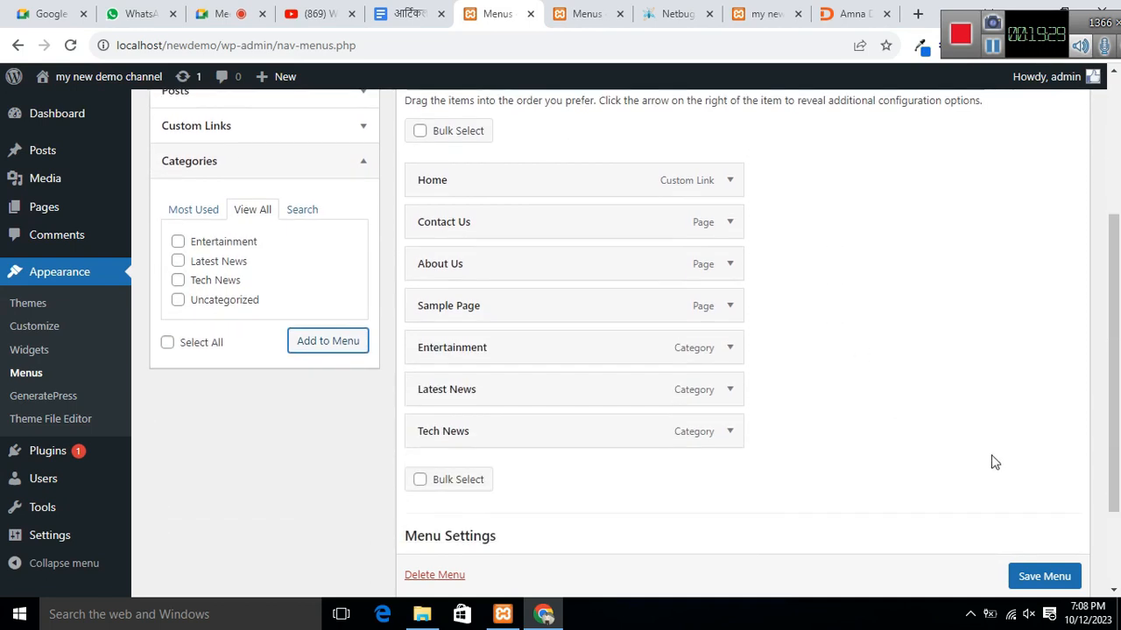
click(1065, 576)
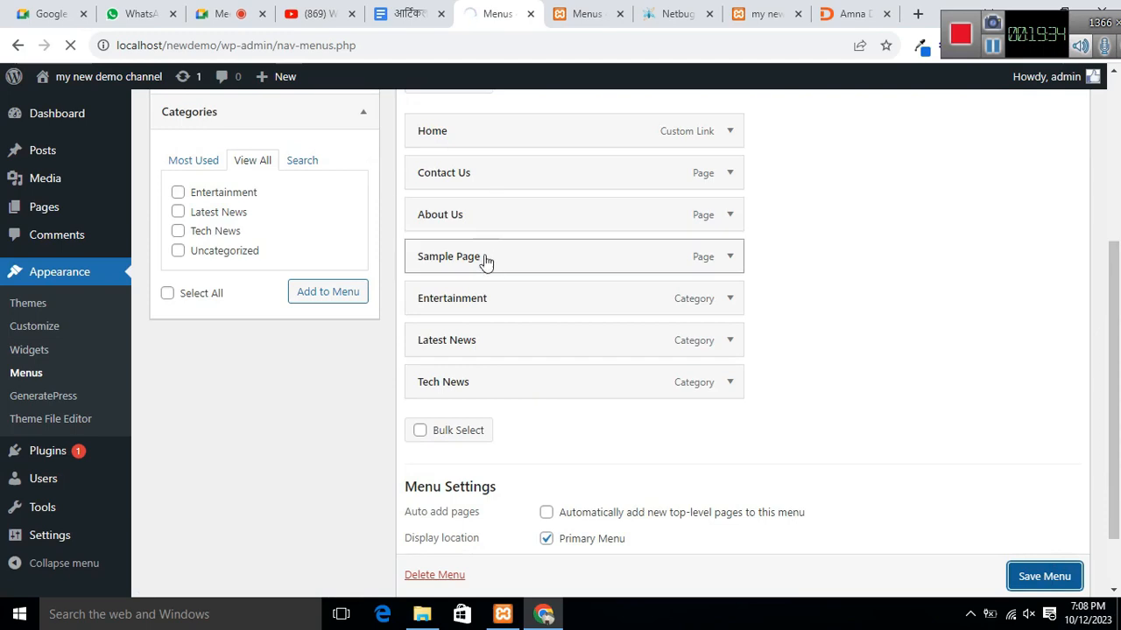
scroll(630, 342, down, 4)
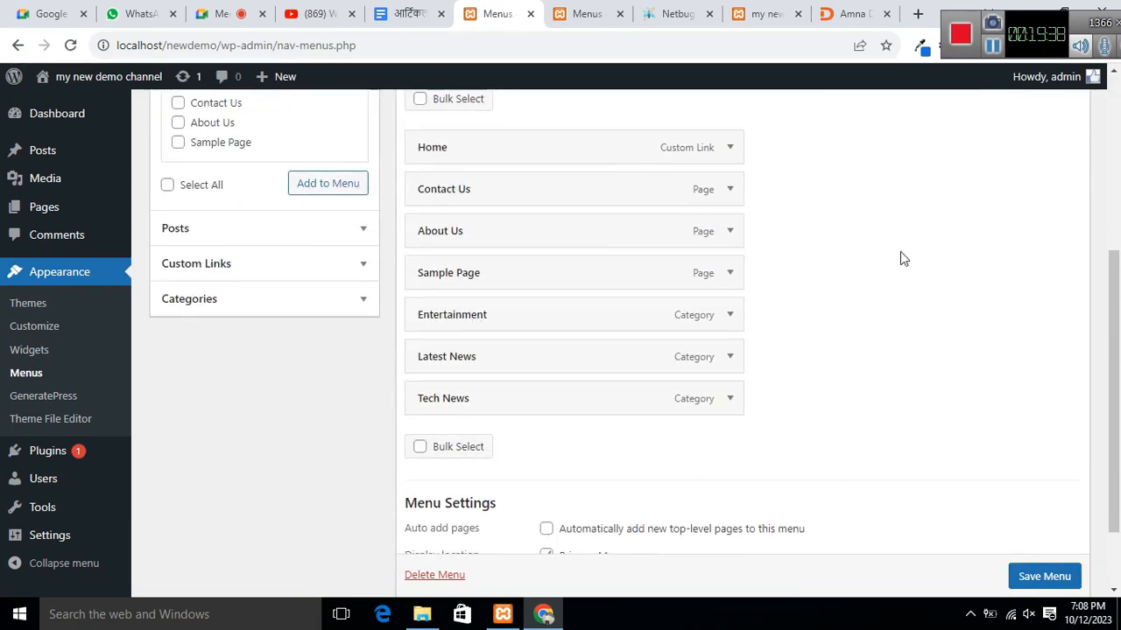
click(766, 14)
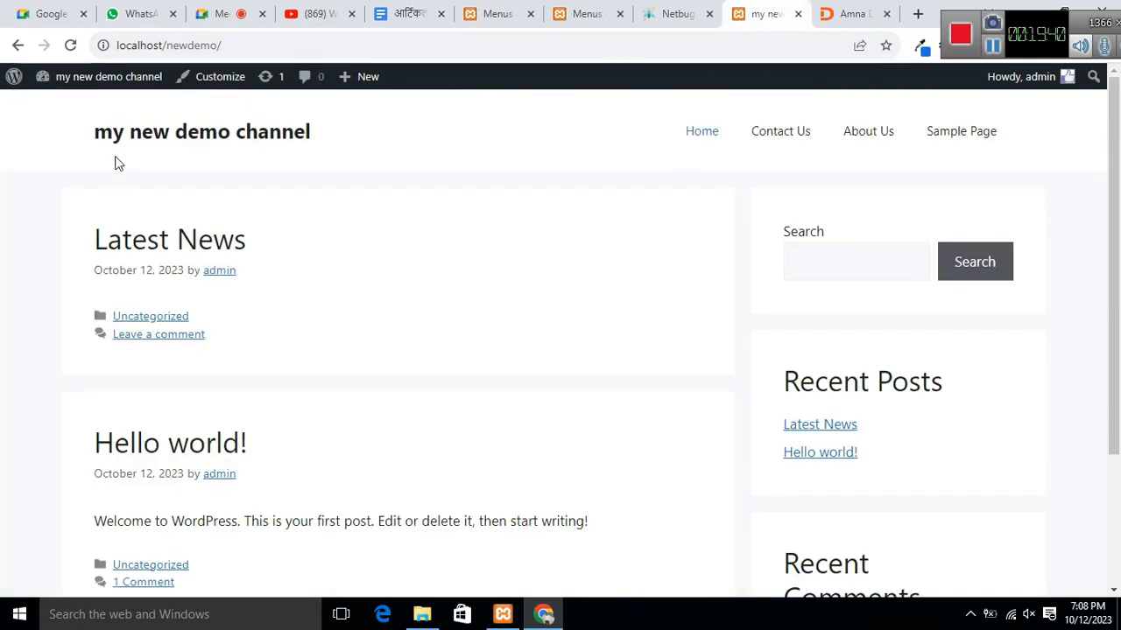
click(71, 45)
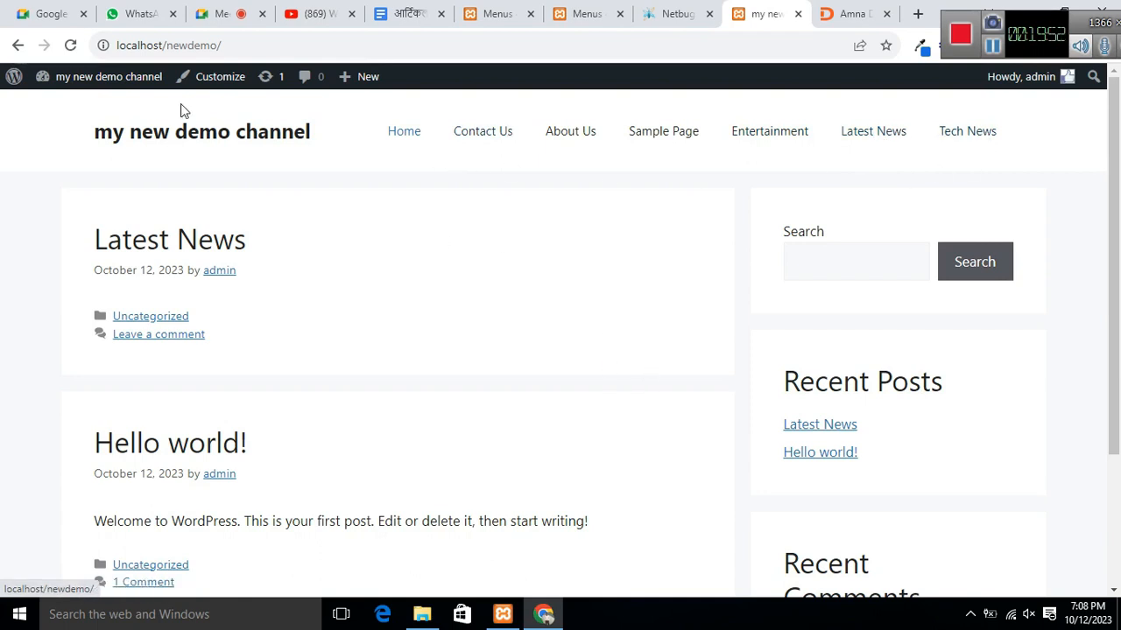
click(497, 15)
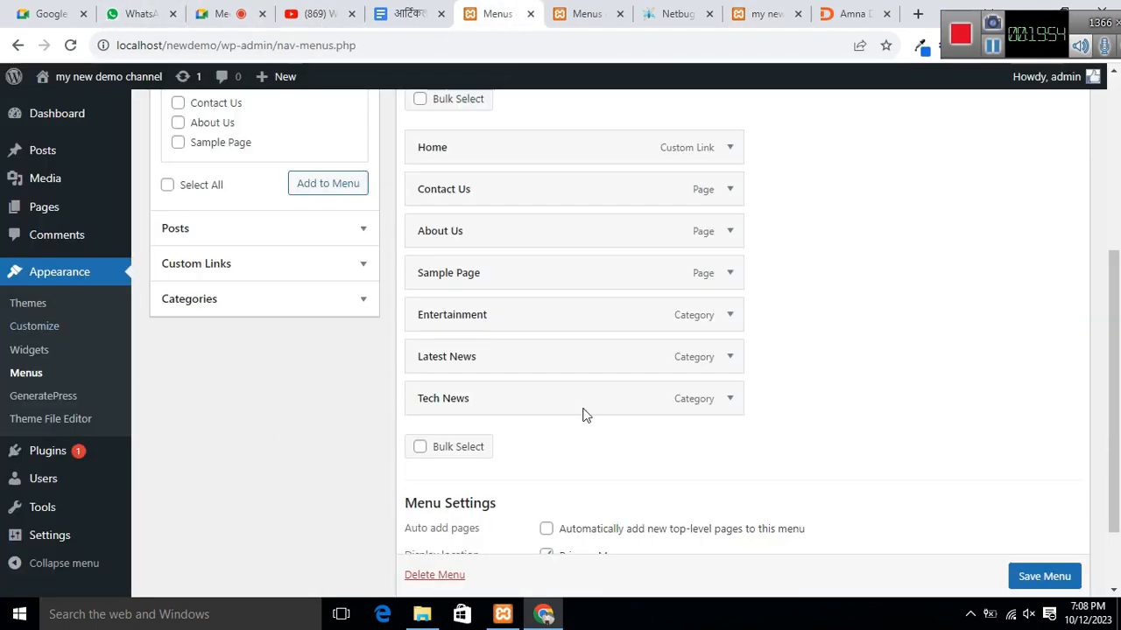
Step: Move Entertainment, Latest News and Tech News, in that order, directly below Home in the Header Menu, save it and reload the homepage
drag(521, 325, 518, 207)
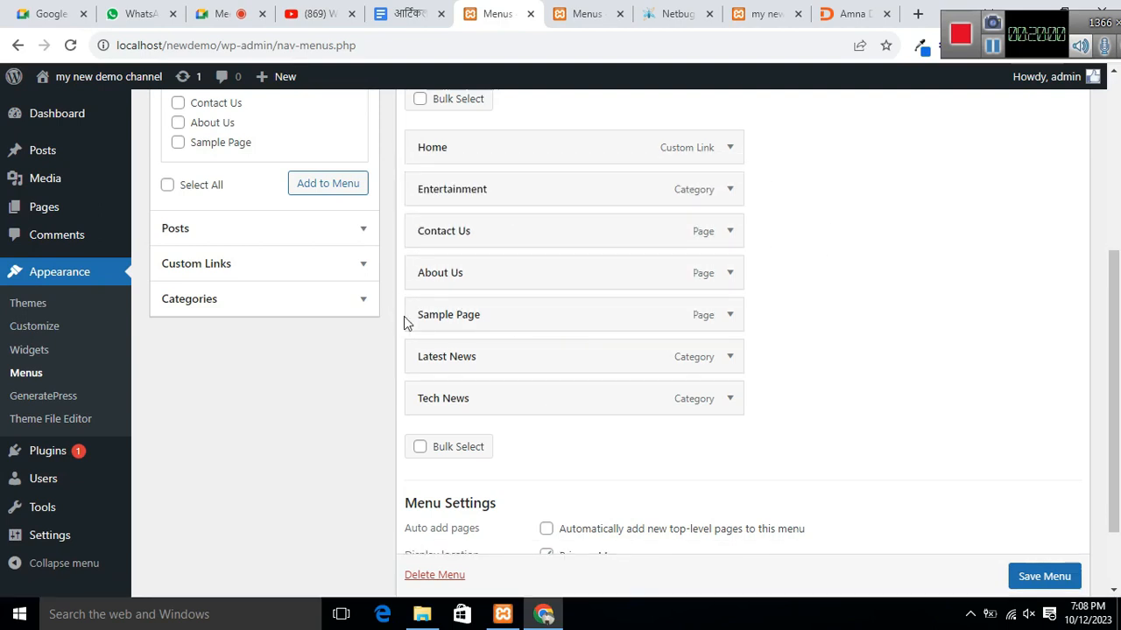
drag(473, 363, 478, 243)
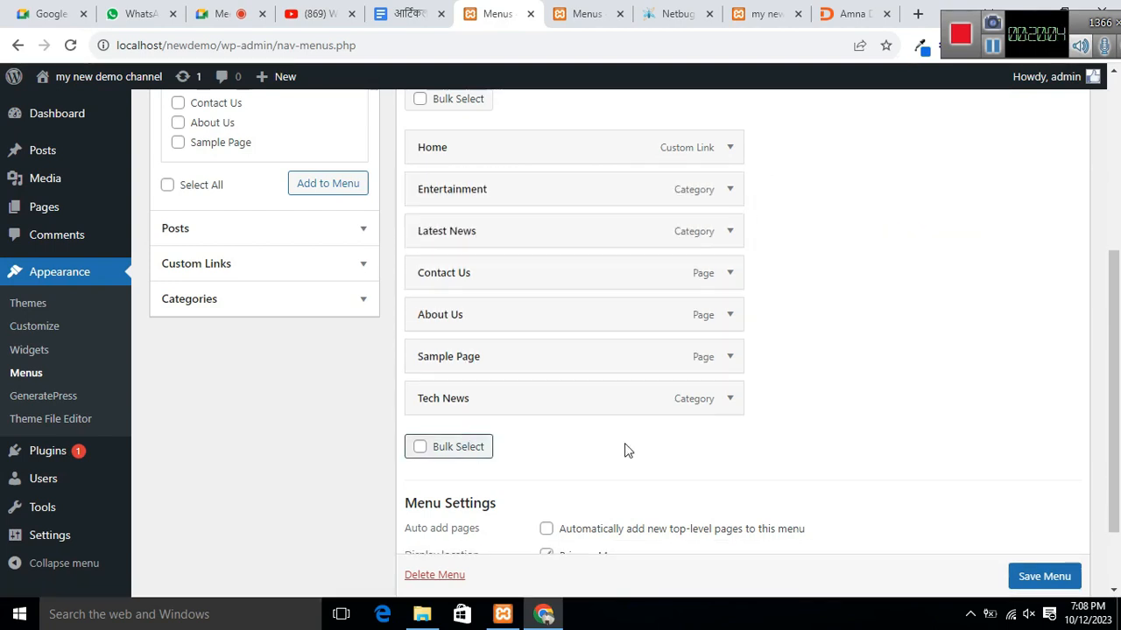
drag(543, 408, 526, 280)
scroll(1007, 569, down, 1)
click(1037, 560)
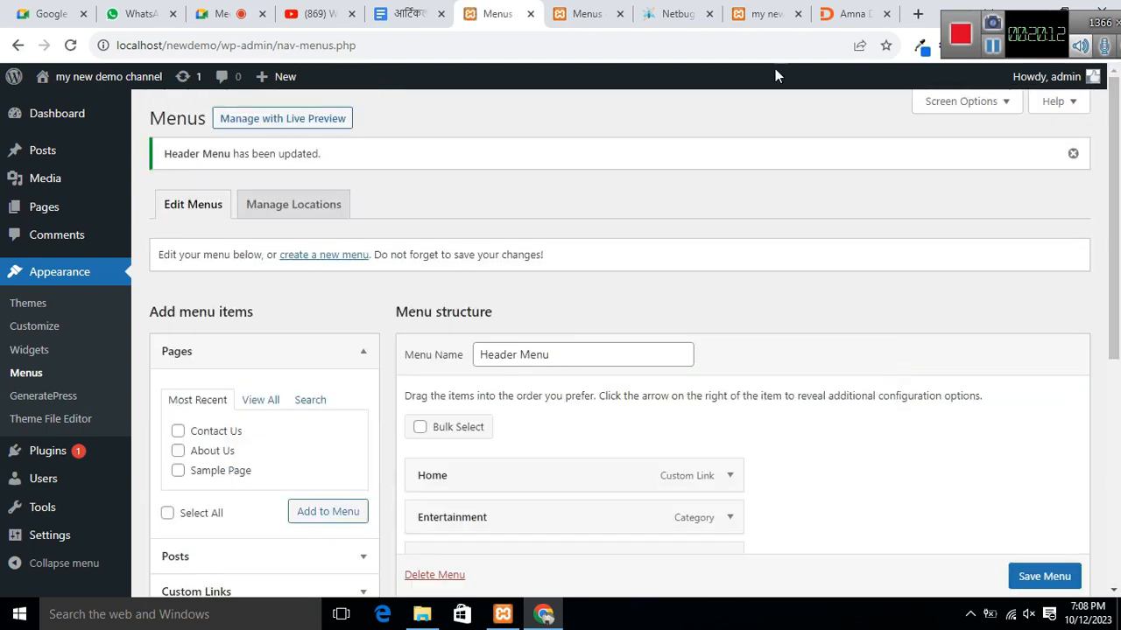
click(770, 15)
click(71, 45)
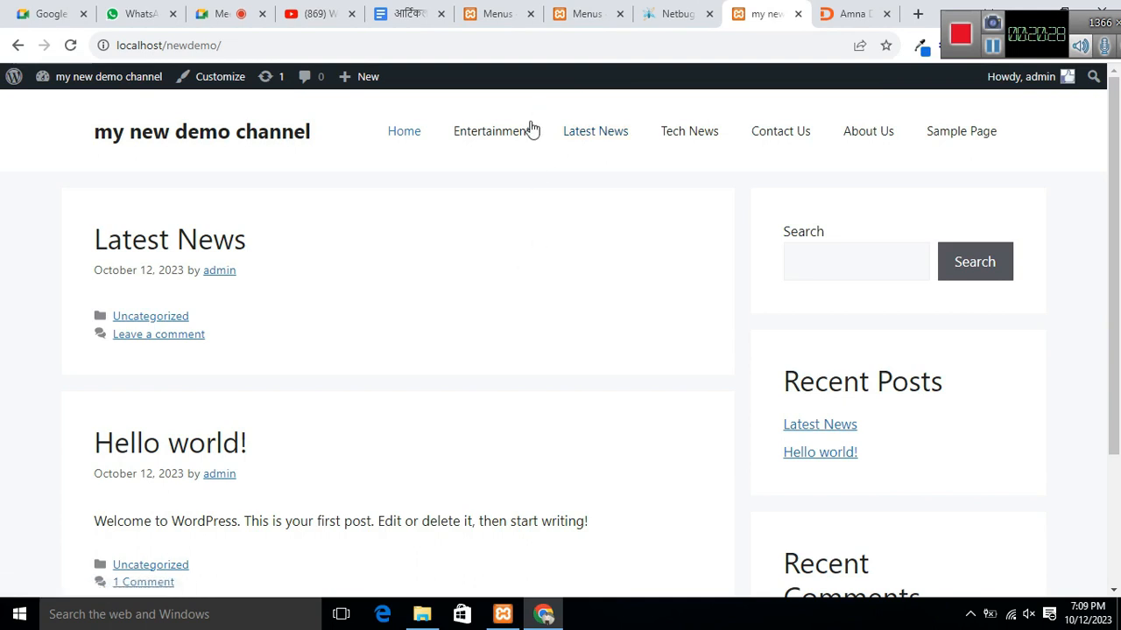
Step: Return to the WordPress dashboard and start a new blank post
click(470, 15)
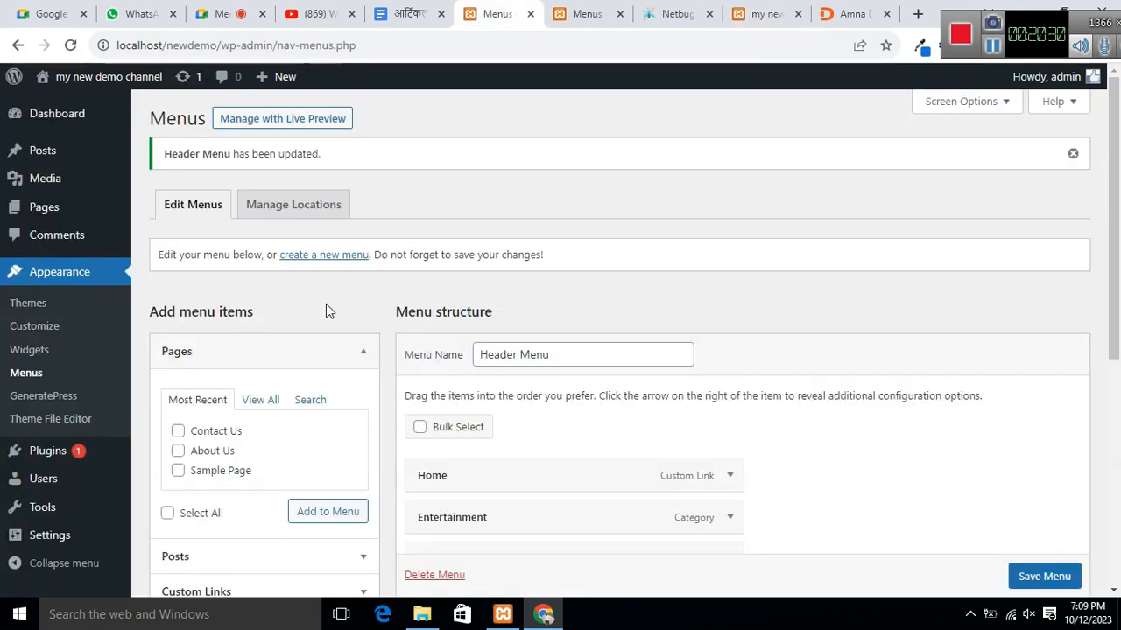
mouse_move(40, 154)
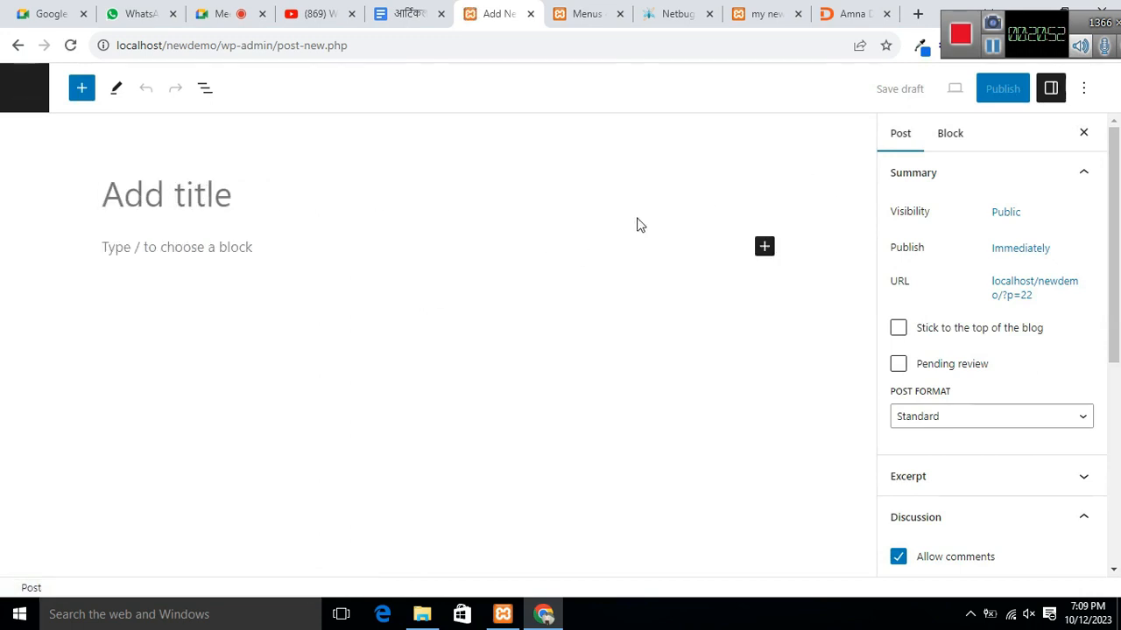
Step: Switch to the Google Docs article and copy everything from the release-details table through the end of the first conclusion paragraph
click(401, 13)
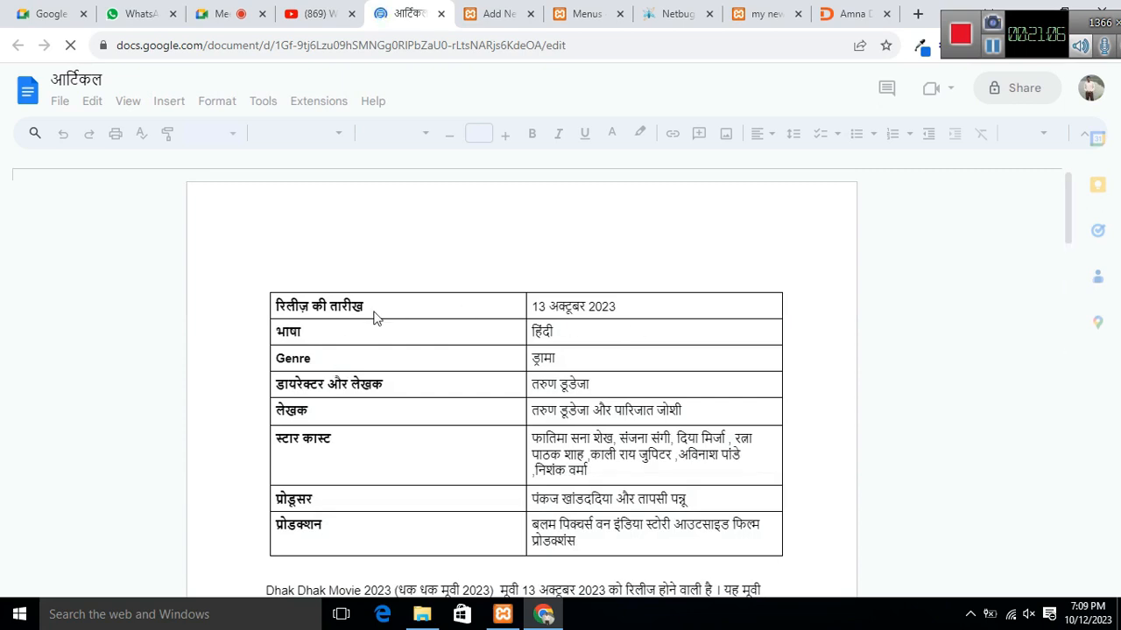
scroll(741, 354, down, 4)
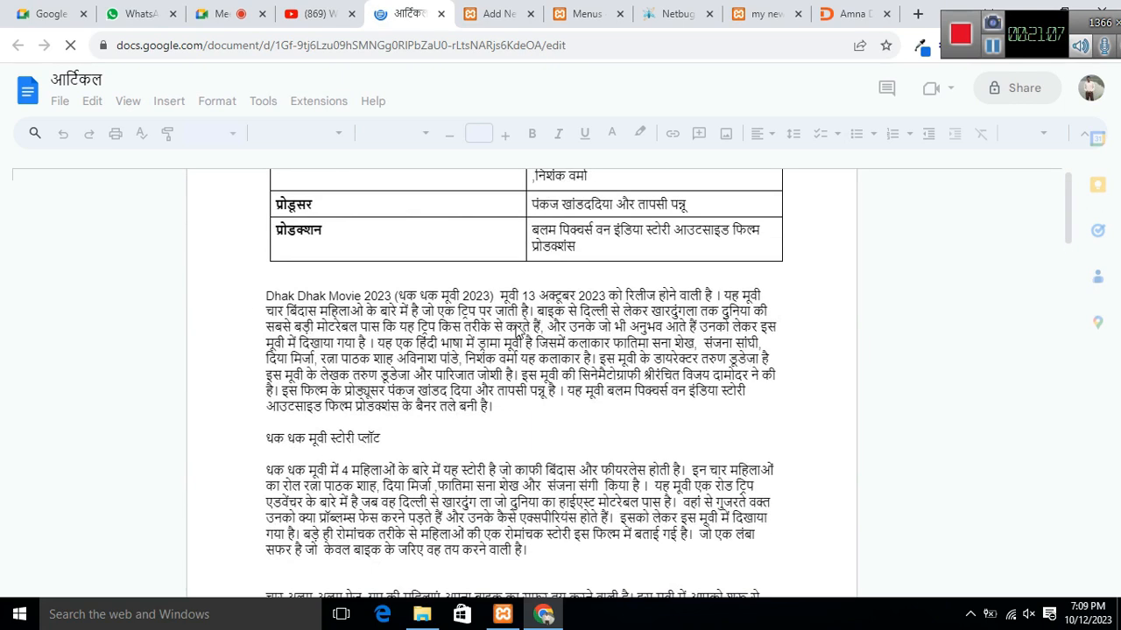
scroll(486, 328, down, 10)
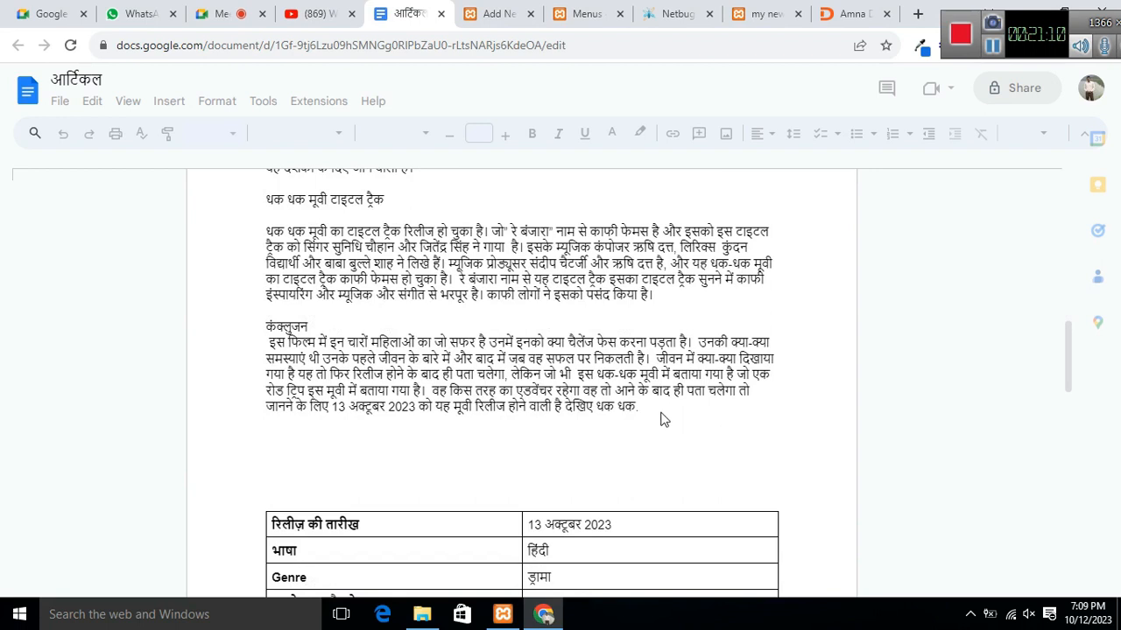
shift+click(609, 302)
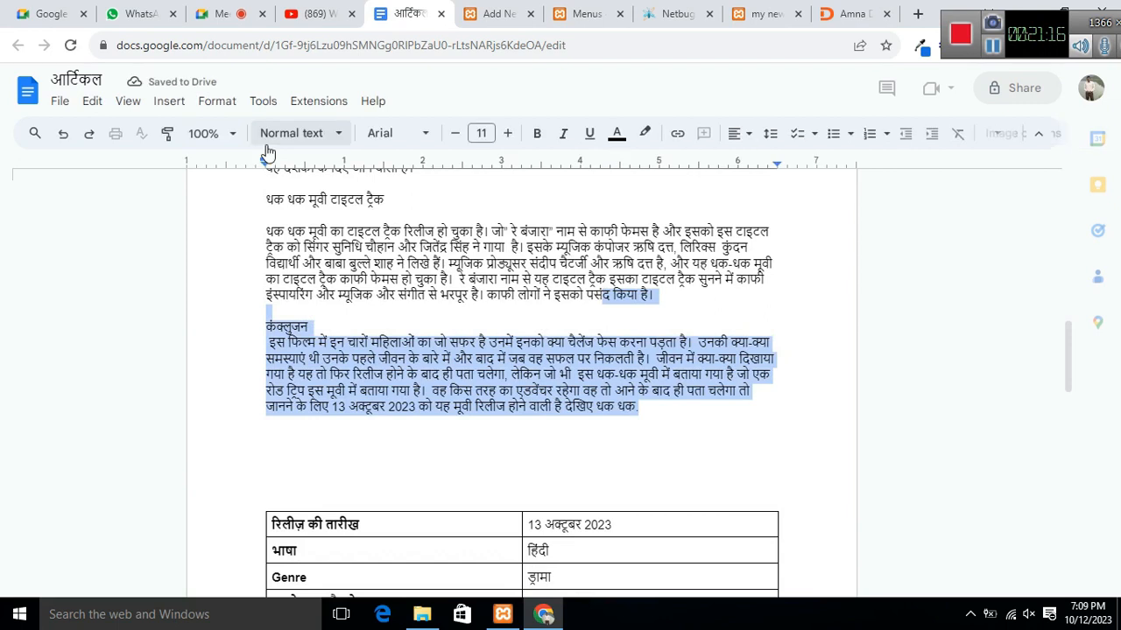
click(601, 327)
click(650, 412)
drag(585, 290, 249, 123)
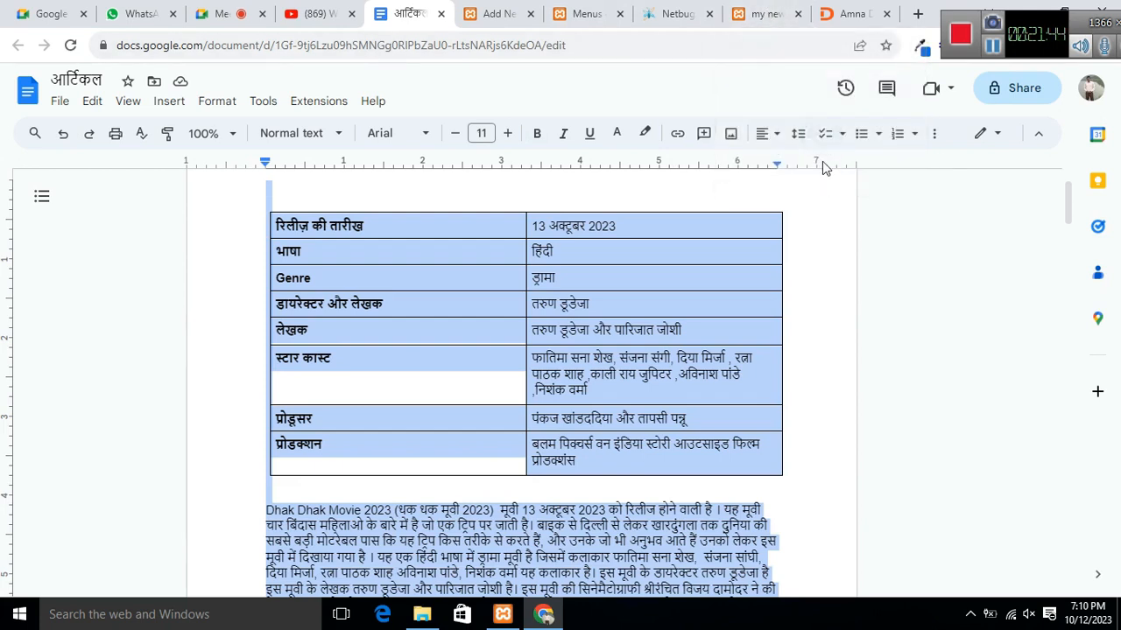
Step: Return to the new WordPress post and paste the copied article into its body
click(761, 16)
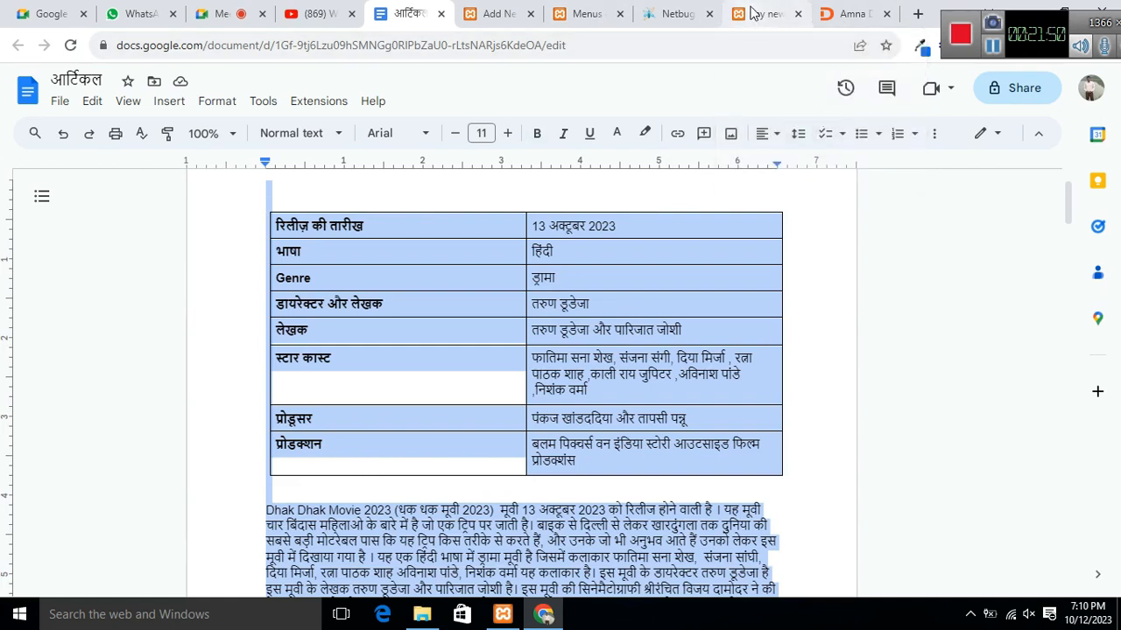
click(589, 13)
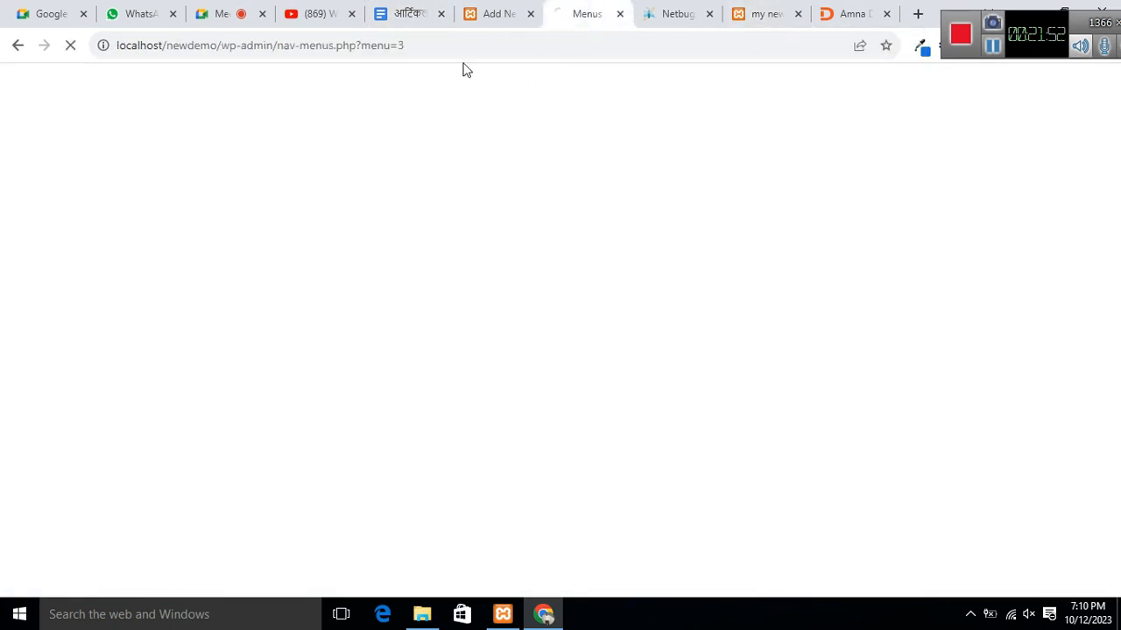
click(483, 13)
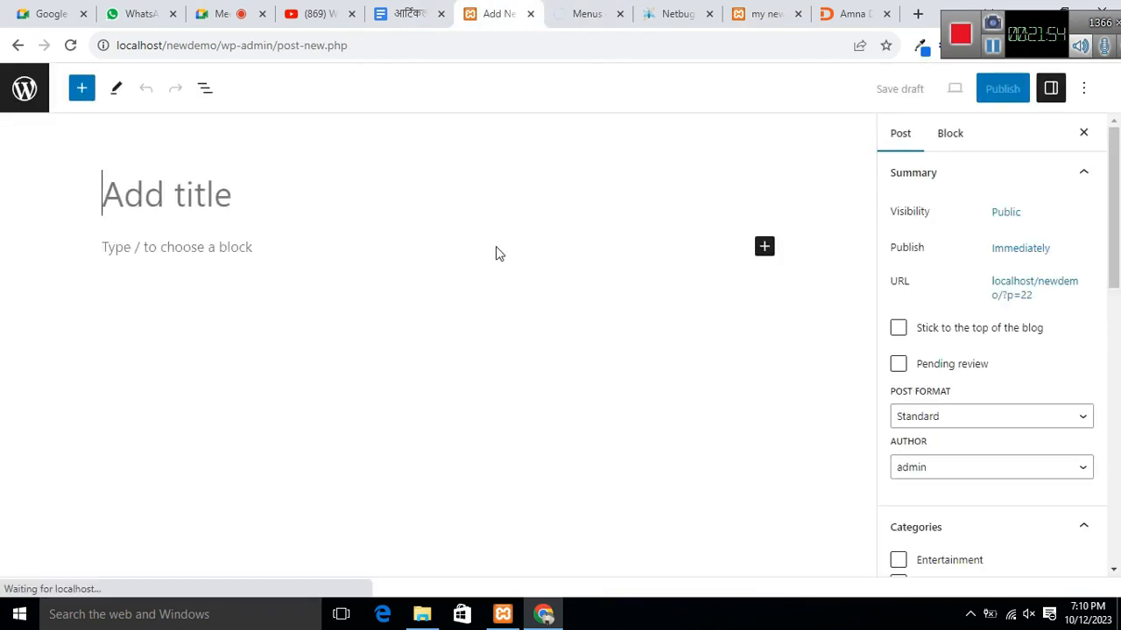
click(177, 251)
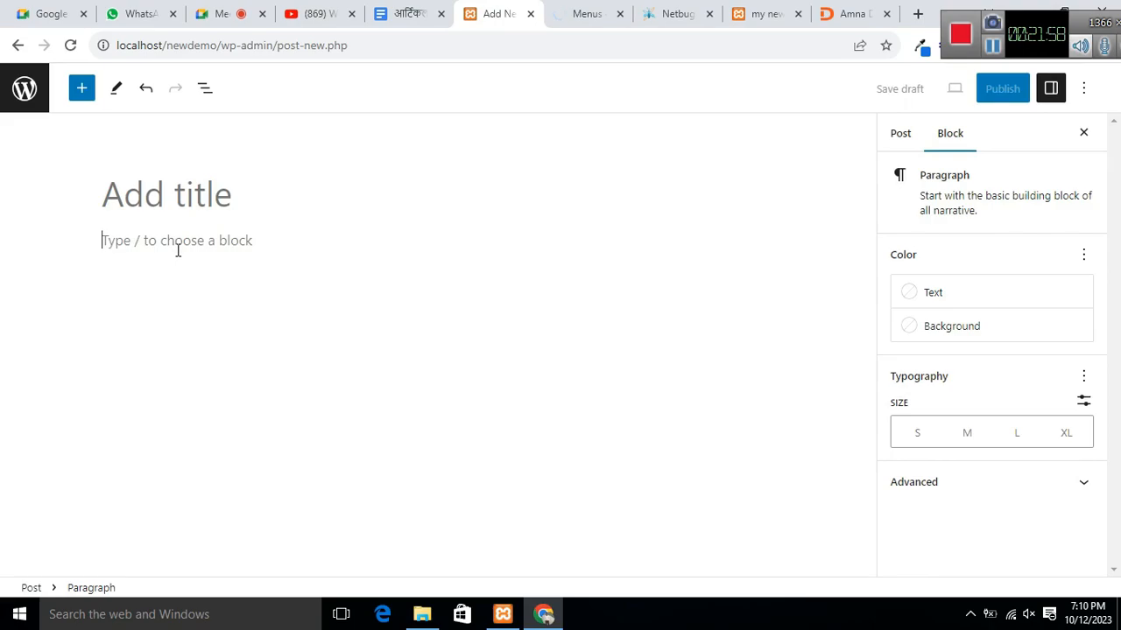
key(ctrl+v)
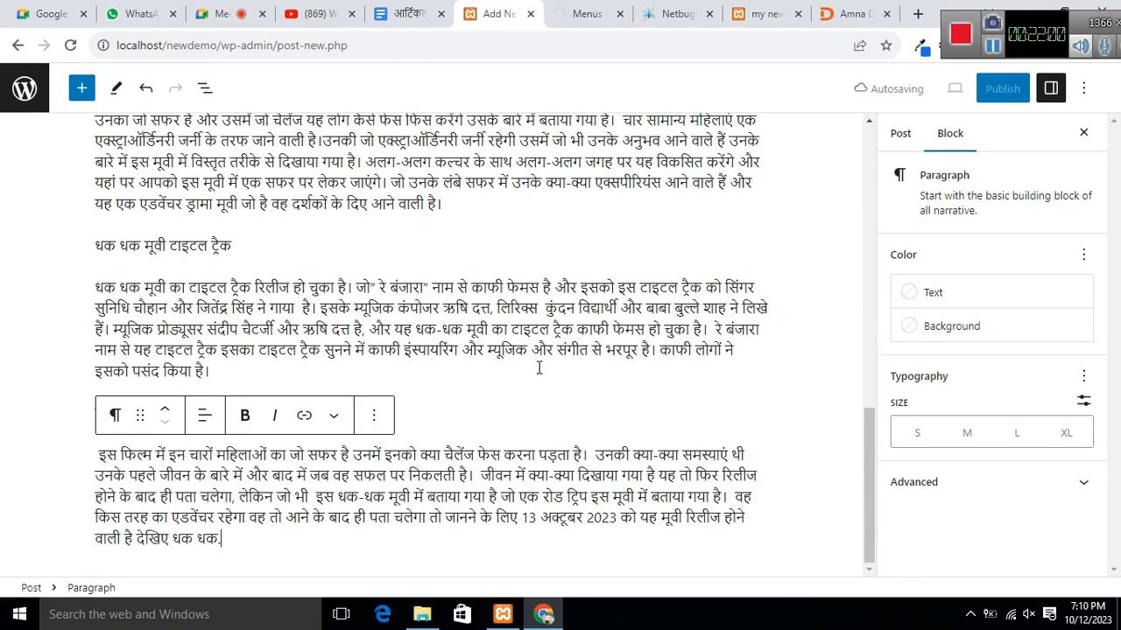
Step: Copy "Dhak Dhak Movie 2023 (धक धक मूवी 2023) मूवी 13 अक्टूबर 2023 को रिलीज होने वाली है" from the opening paragraph into the post title
scroll(538, 368, up, 10)
scroll(538, 368, up, 5)
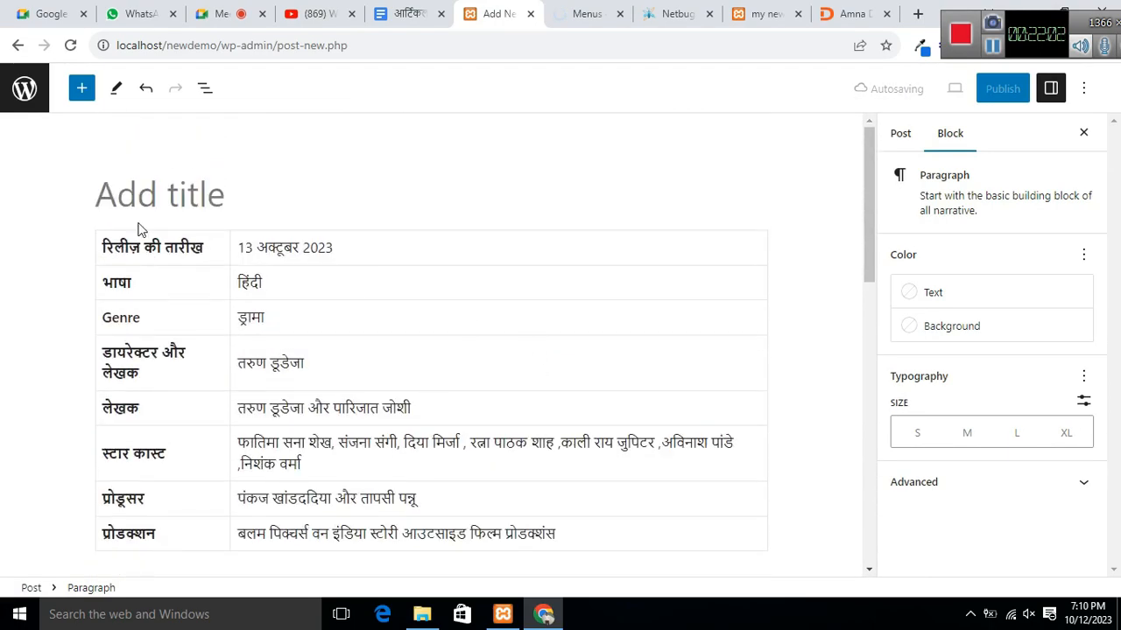
scroll(543, 427, down, 5)
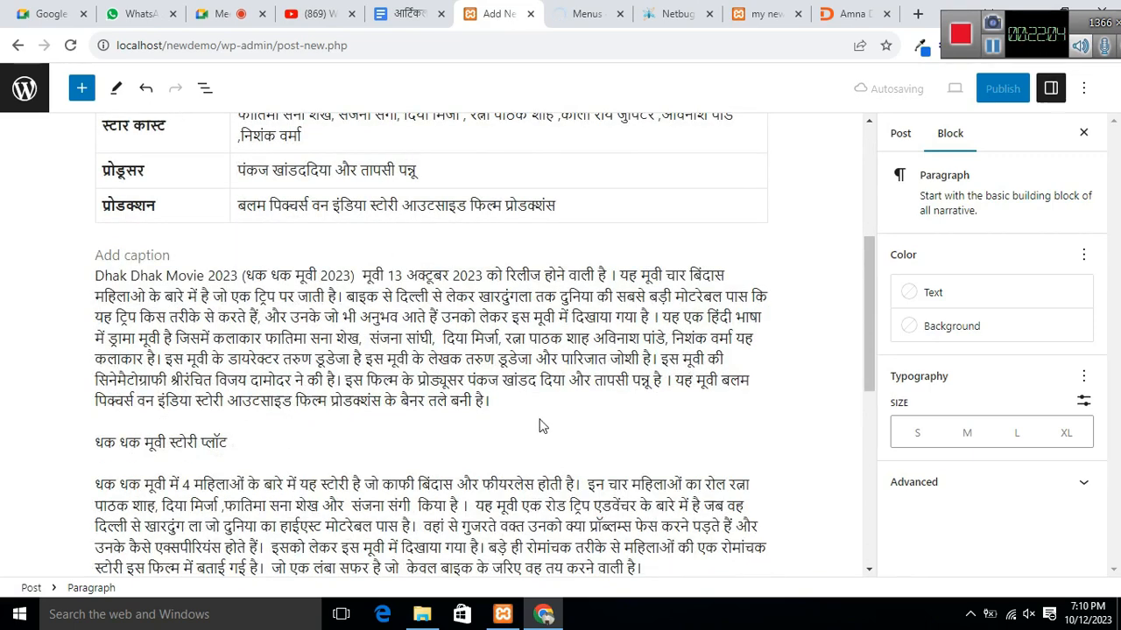
drag(99, 278, 613, 275)
key(ctrl+c)
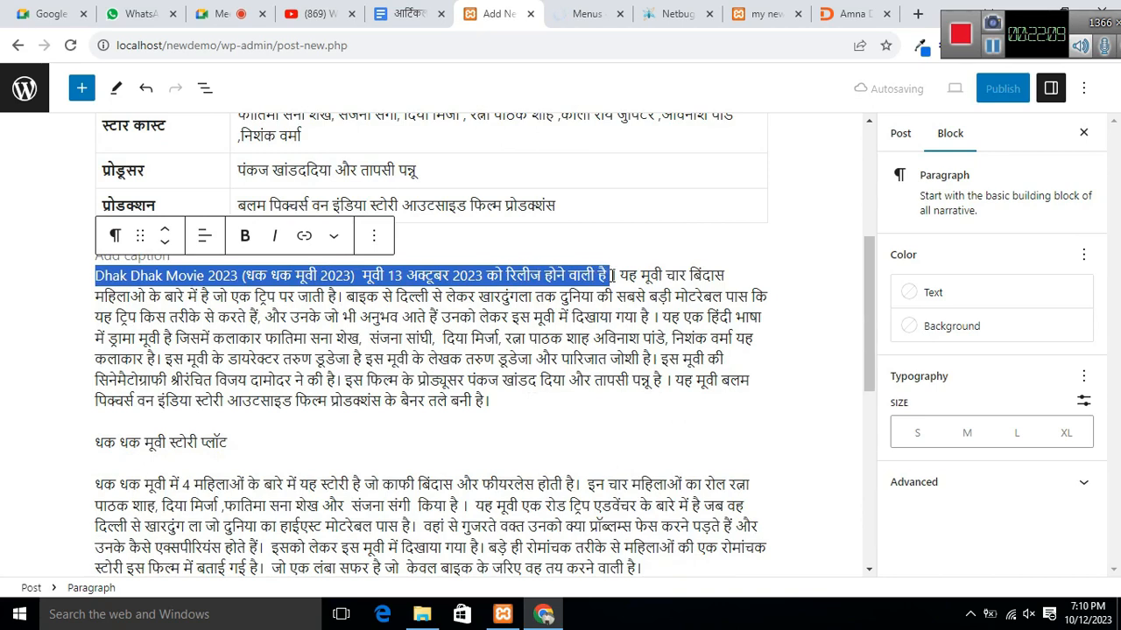
scroll(667, 395, up, 4)
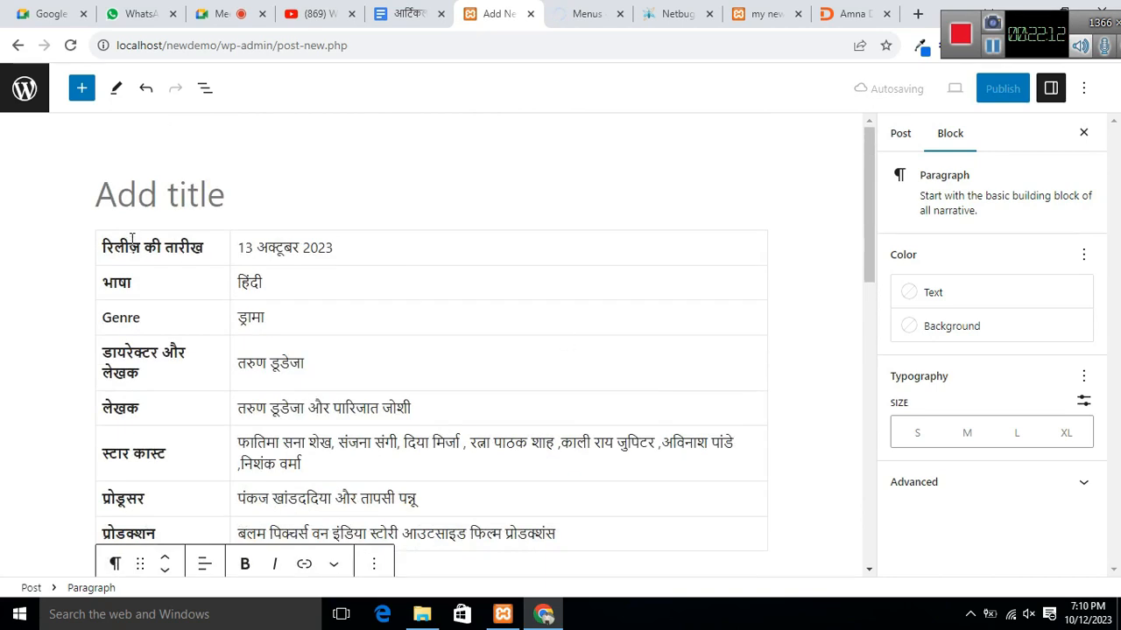
click(160, 196)
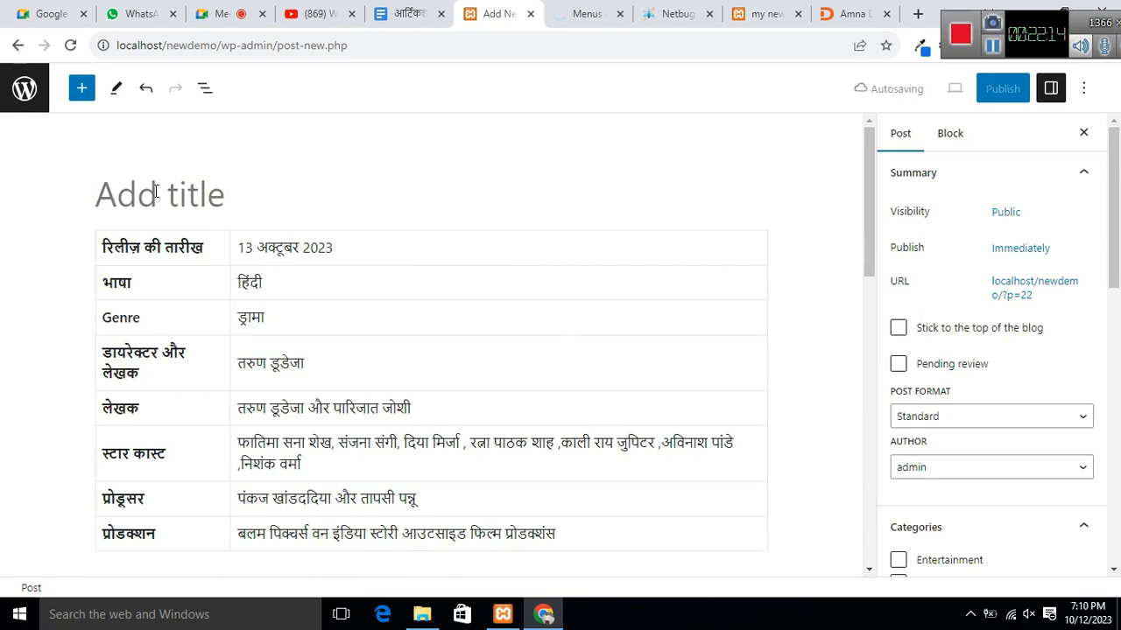
key(ctrl+v)
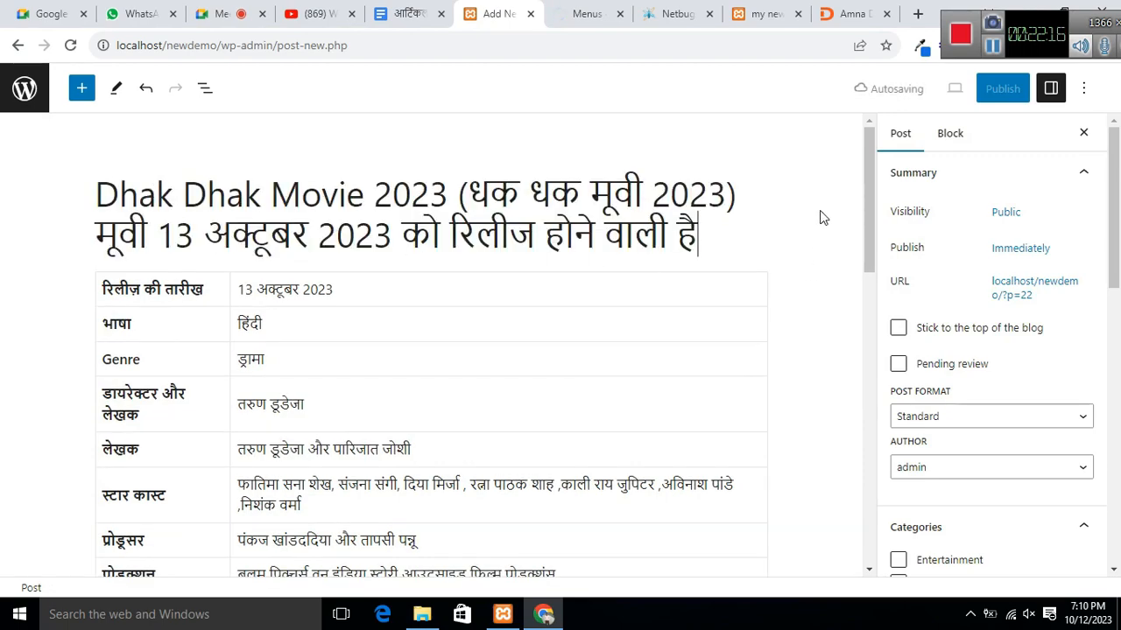
Step: Add two empty paragraphs between the release-details table and the opening paragraph
mouse_move(870, 153)
mouse_down()
mouse_move(864, 448)
mouse_move(869, 171)
mouse_up()
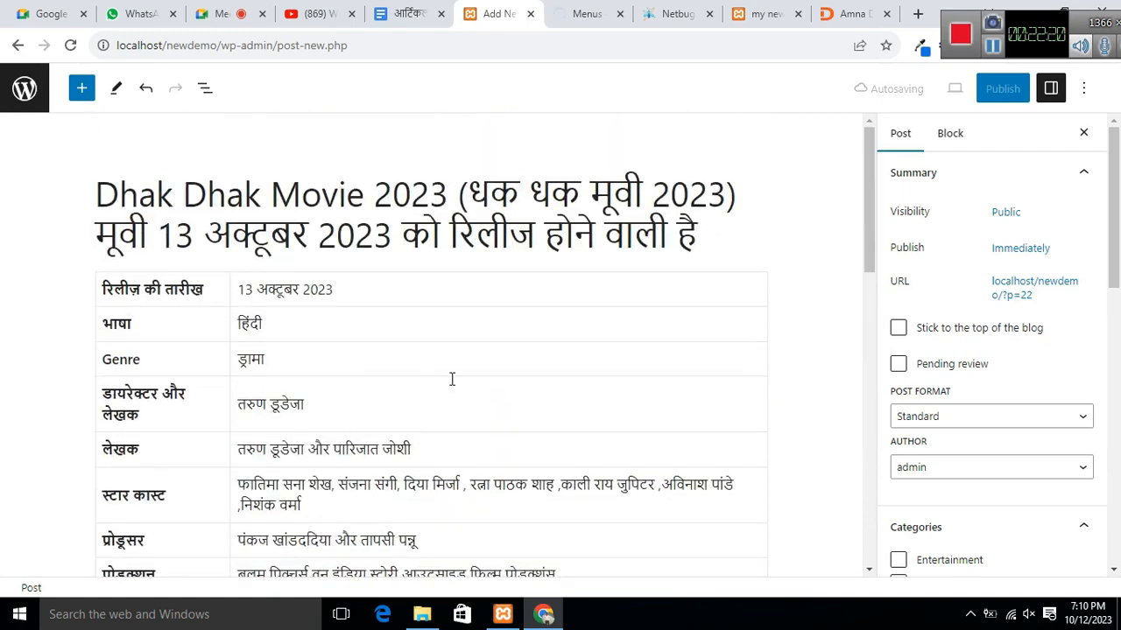
scroll(460, 324, down, 3)
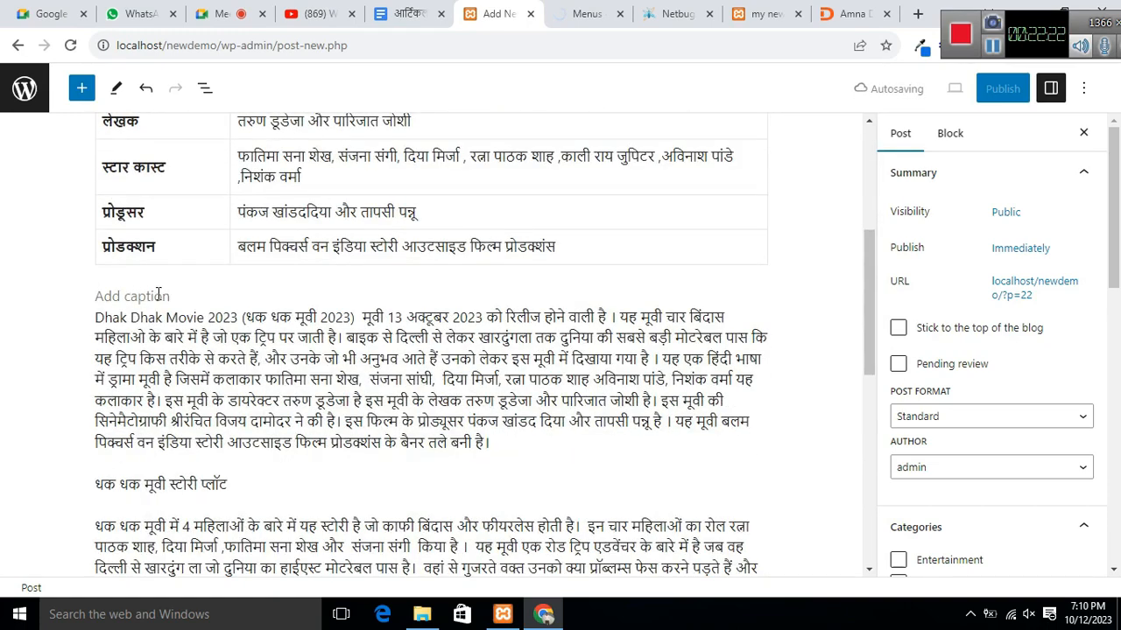
click(159, 292)
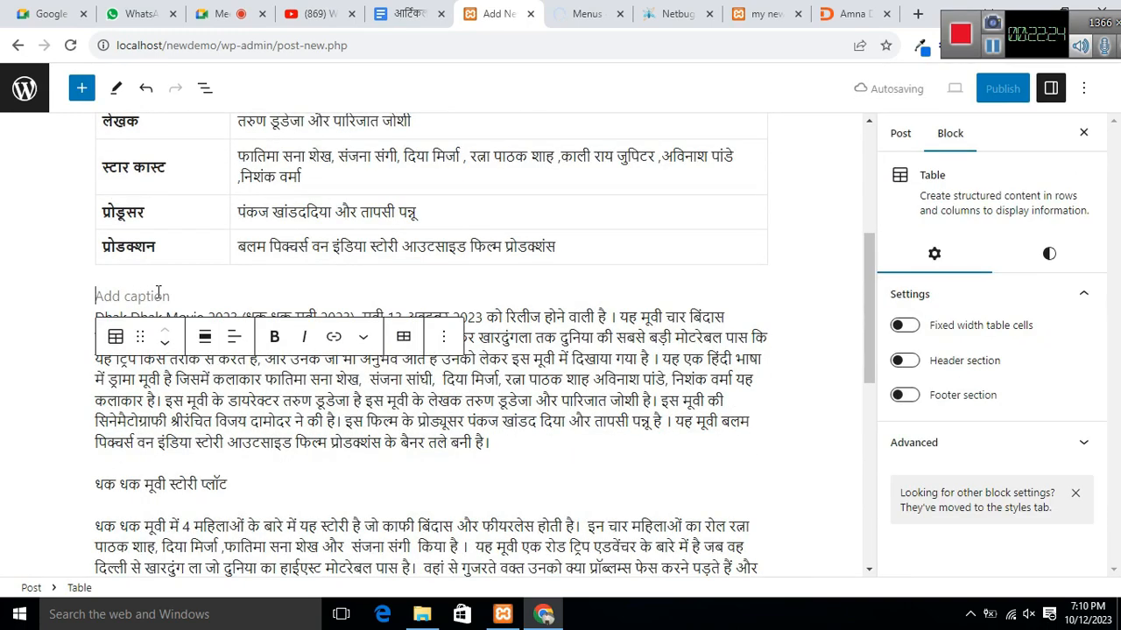
key(Return)
key(Return)
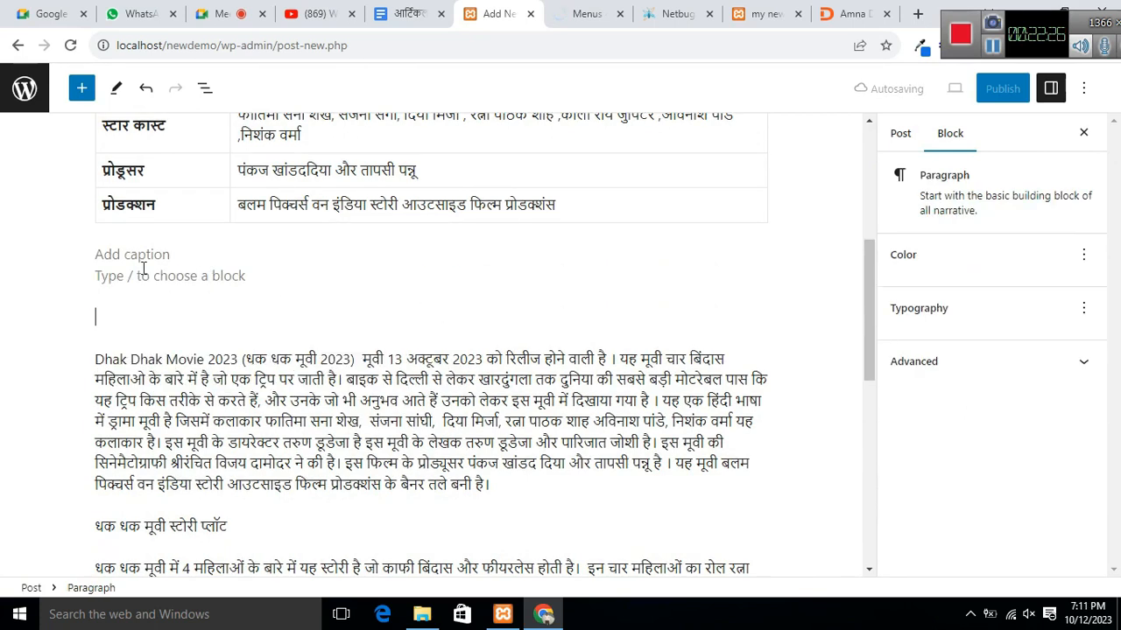
Step: Insert an Image block in the first empty paragraph below the table and upload Bombay-1-480x270.jpg from the Desktop
click(124, 279)
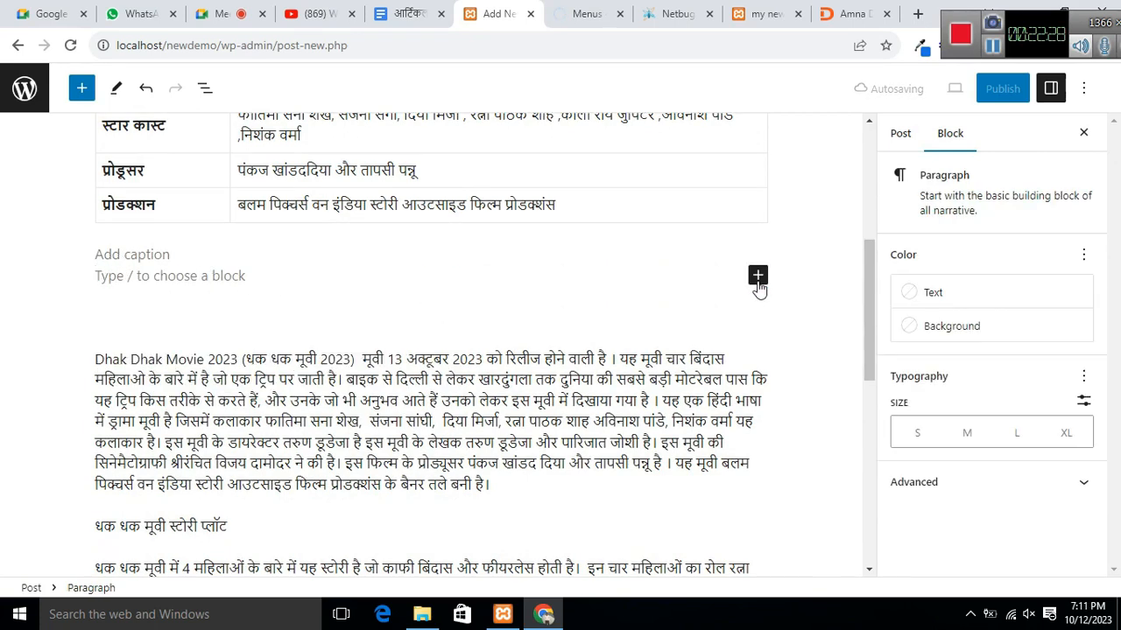
click(758, 279)
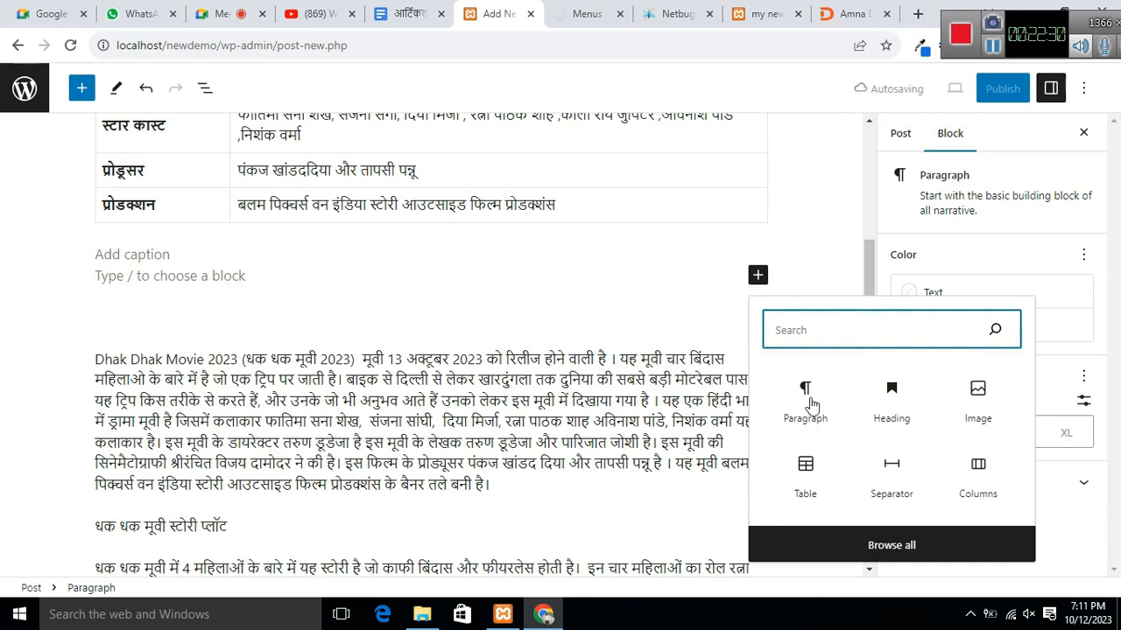
click(978, 398)
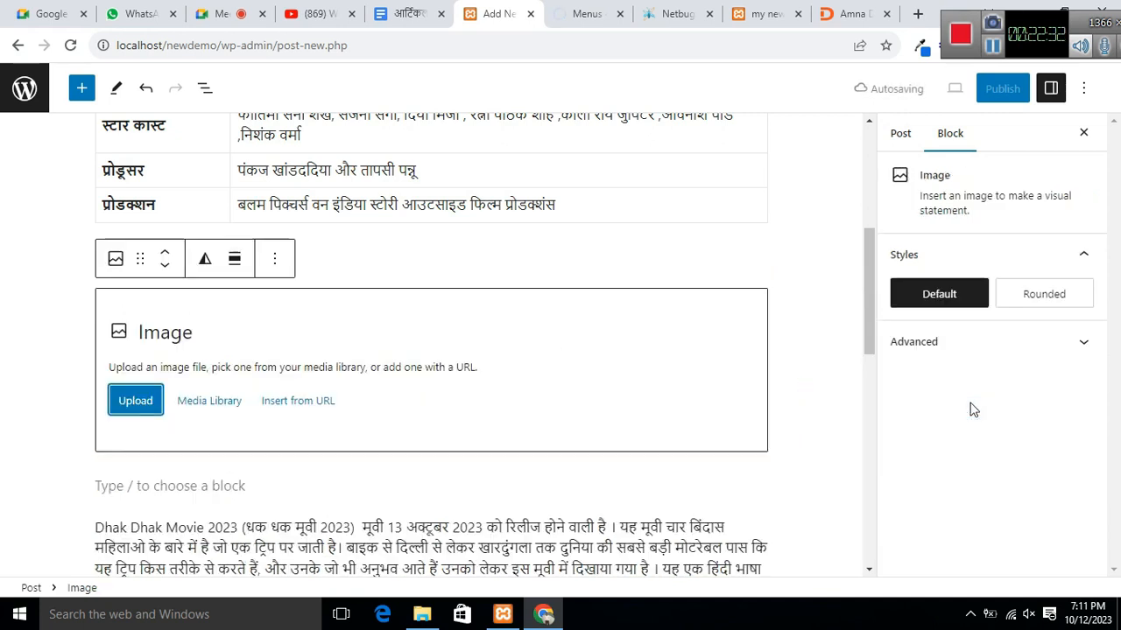
click(120, 406)
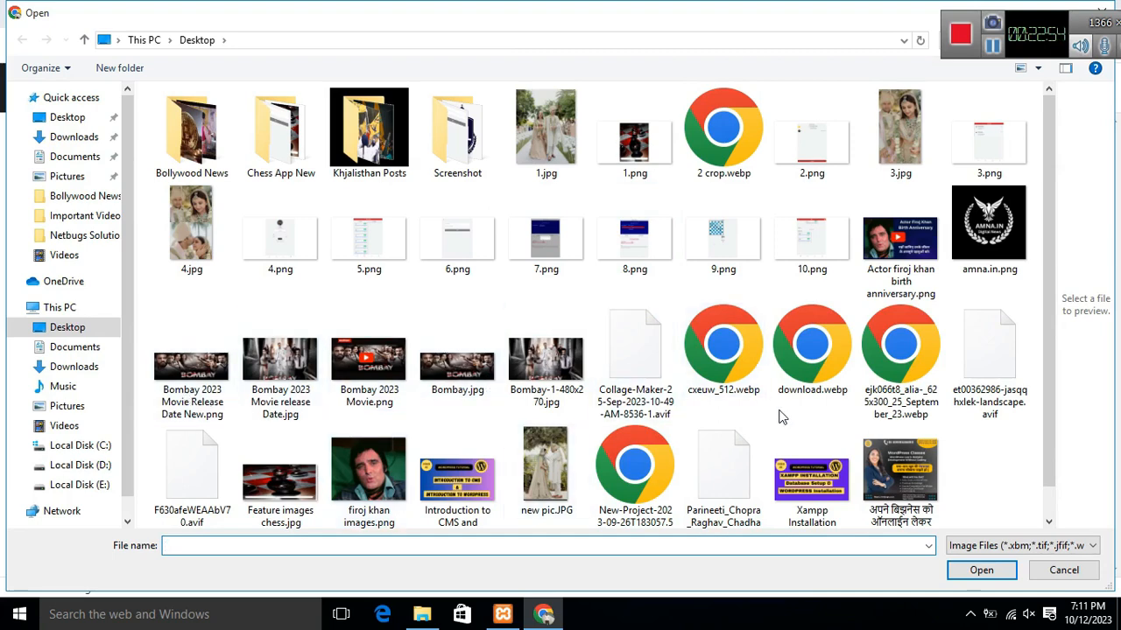
scroll(661, 379, down, 1)
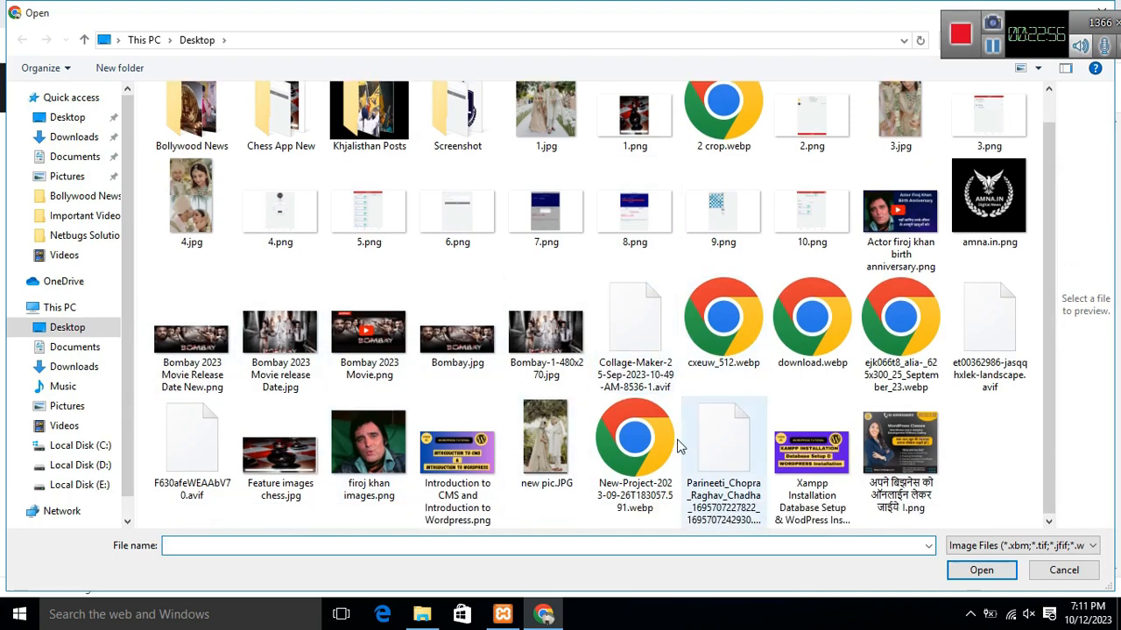
click(550, 337)
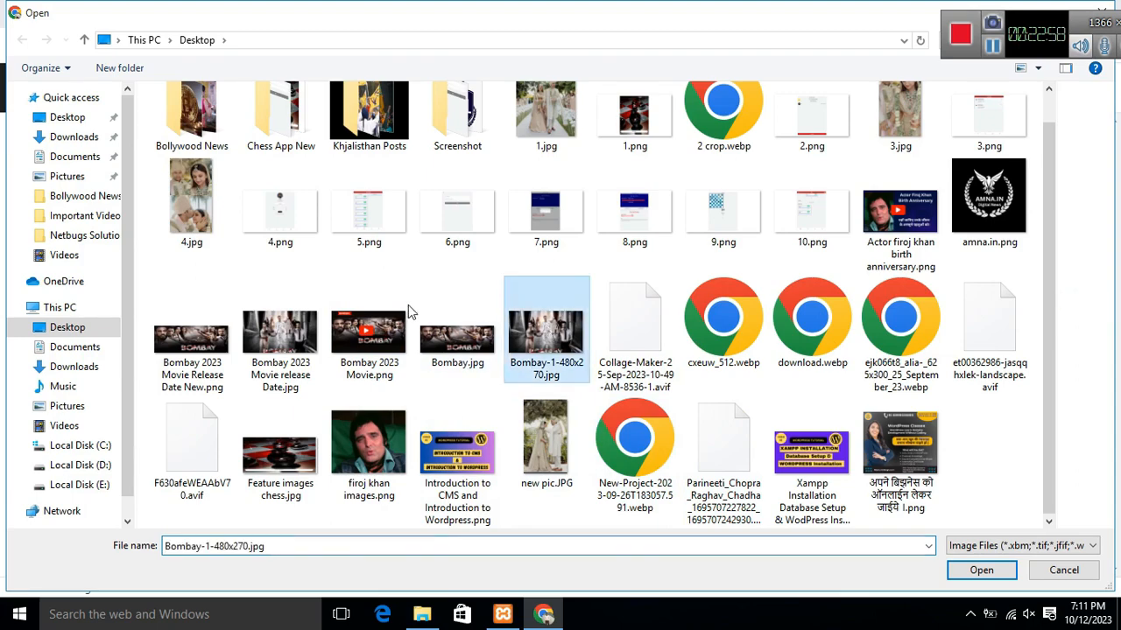
click(981, 569)
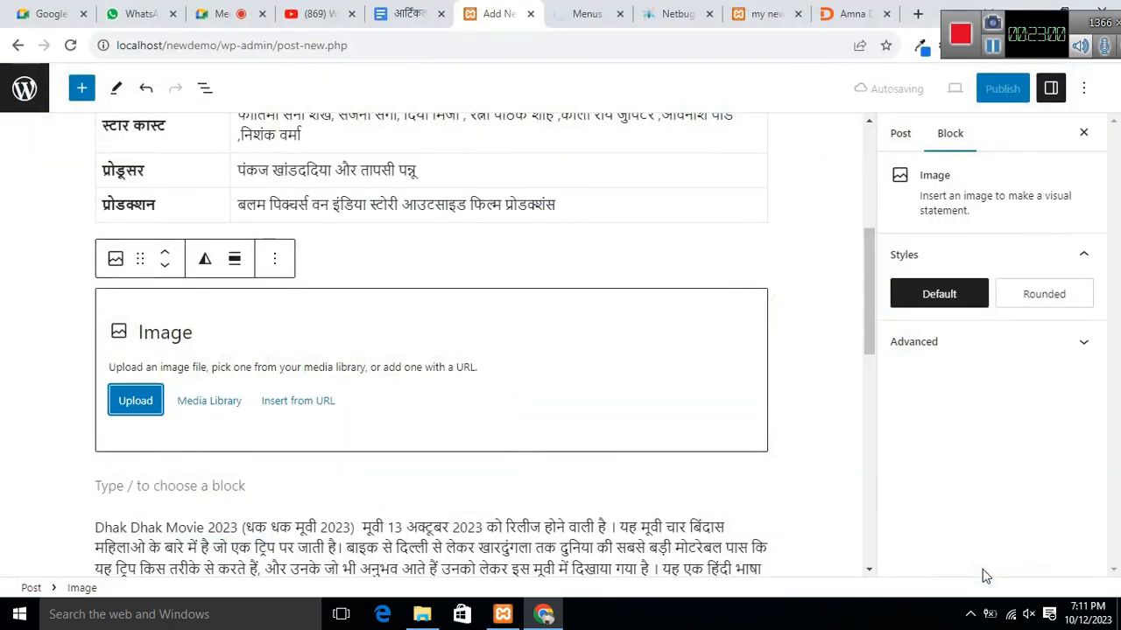
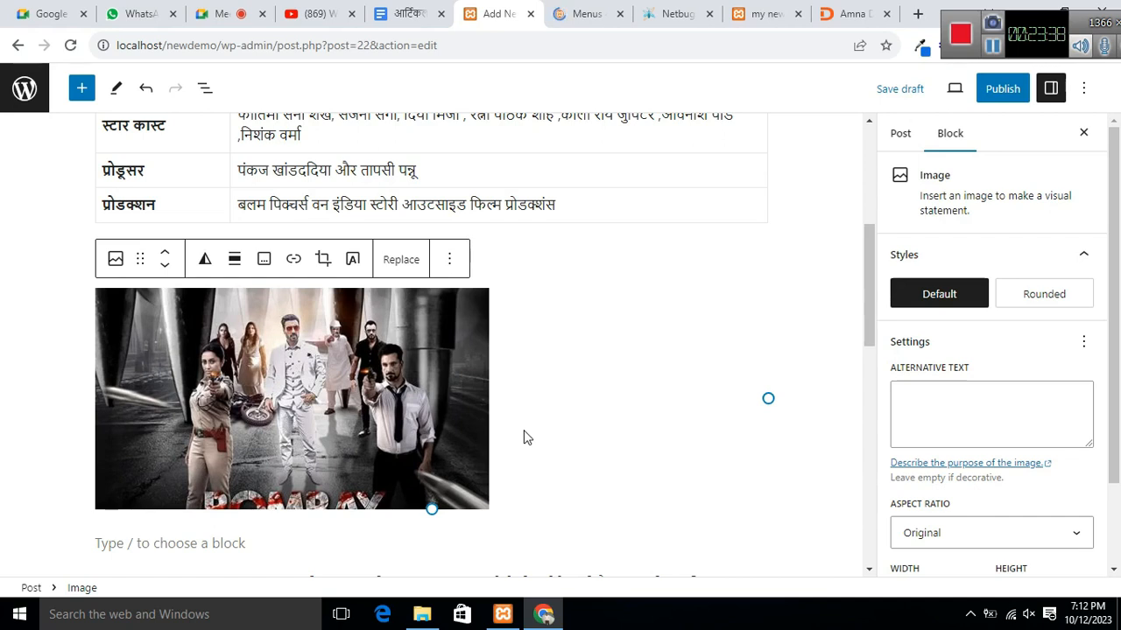
Step: Enlarge the uploaded Bombay image in the post body
click(413, 382)
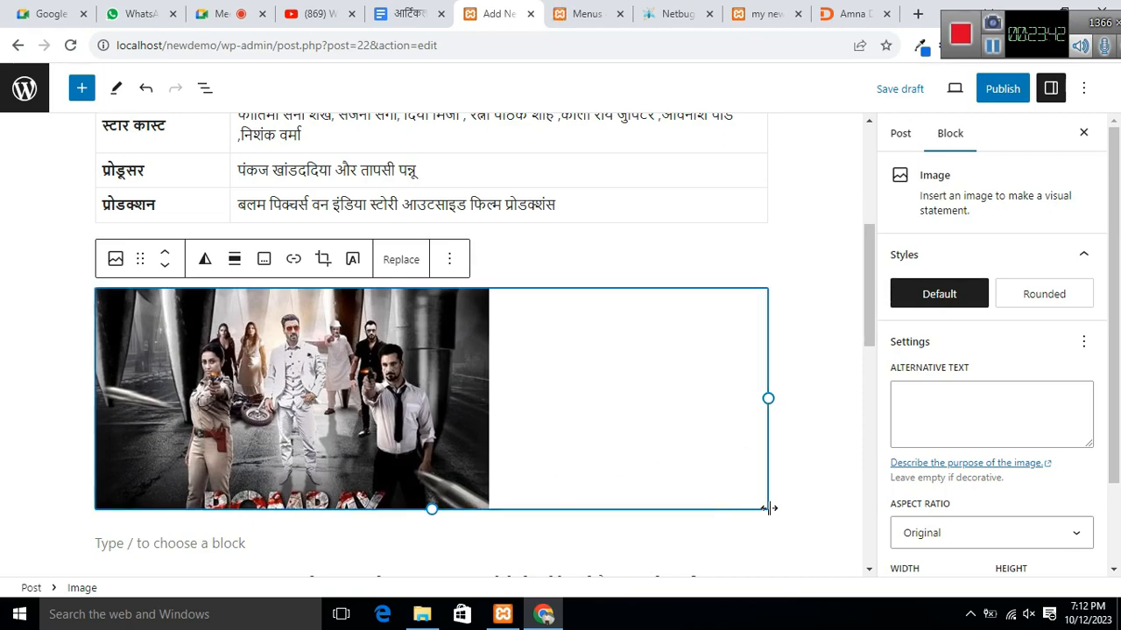
drag(762, 505, 1032, 613)
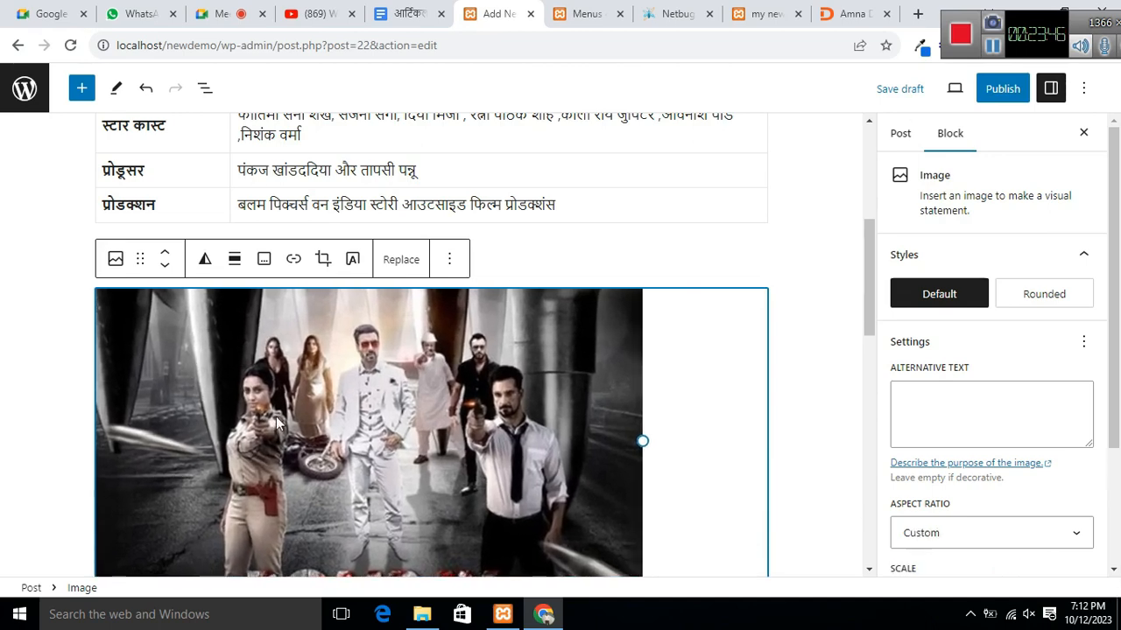
scroll(602, 389, down, 4)
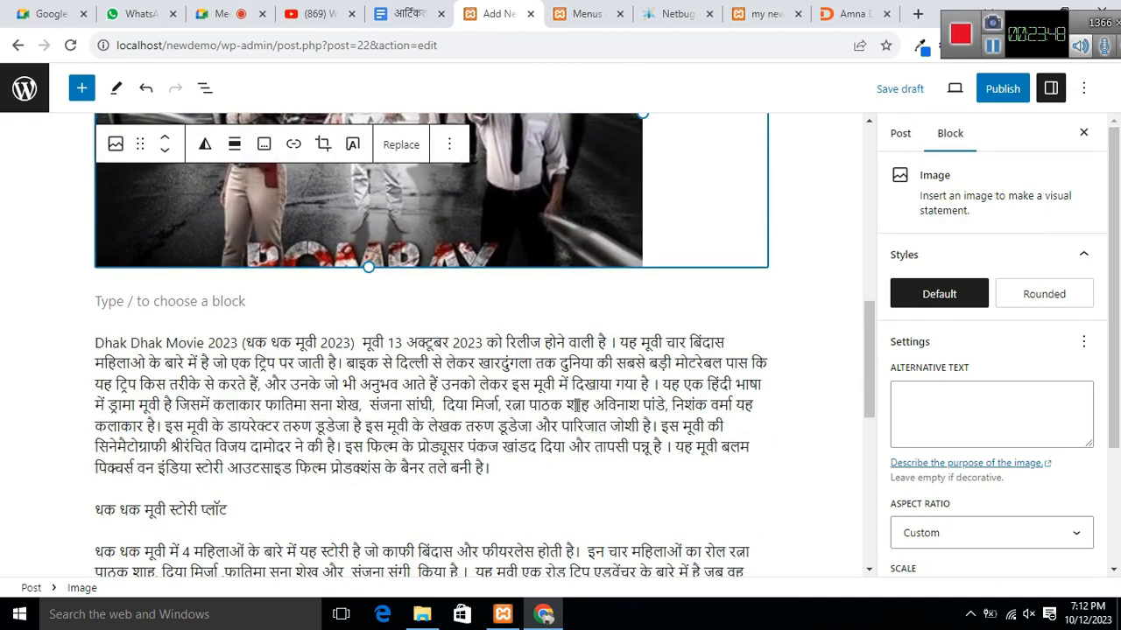
Step: Publish the Dhak Dhak Movie post and switch to the site's homepage
click(1003, 88)
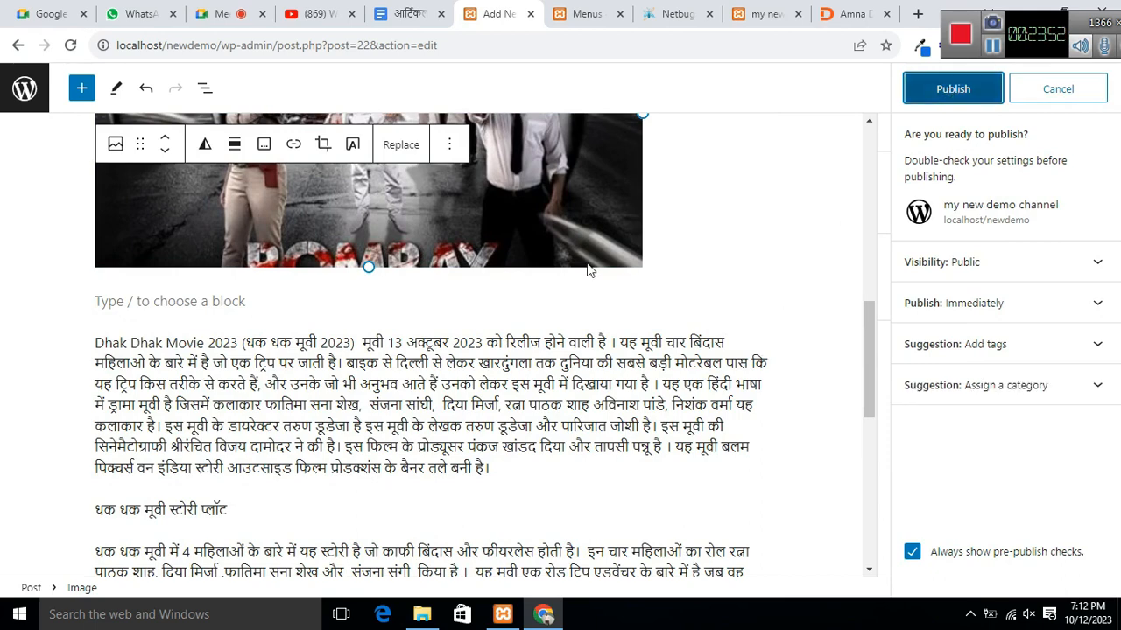
scroll(564, 304, up, 5)
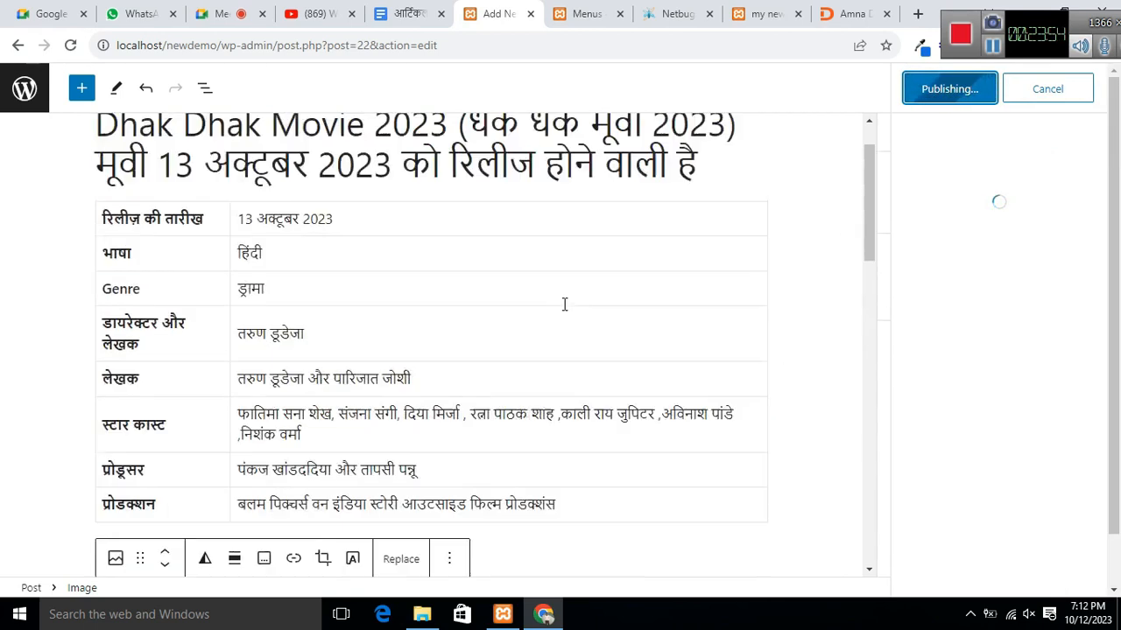
scroll(562, 303, up, 1)
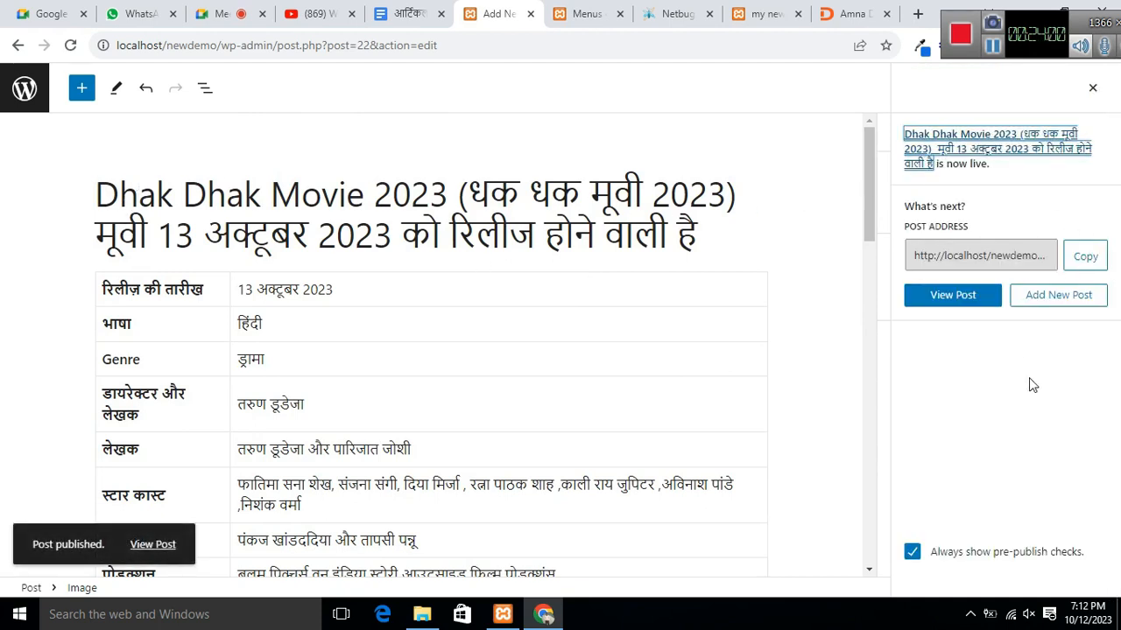
click(756, 14)
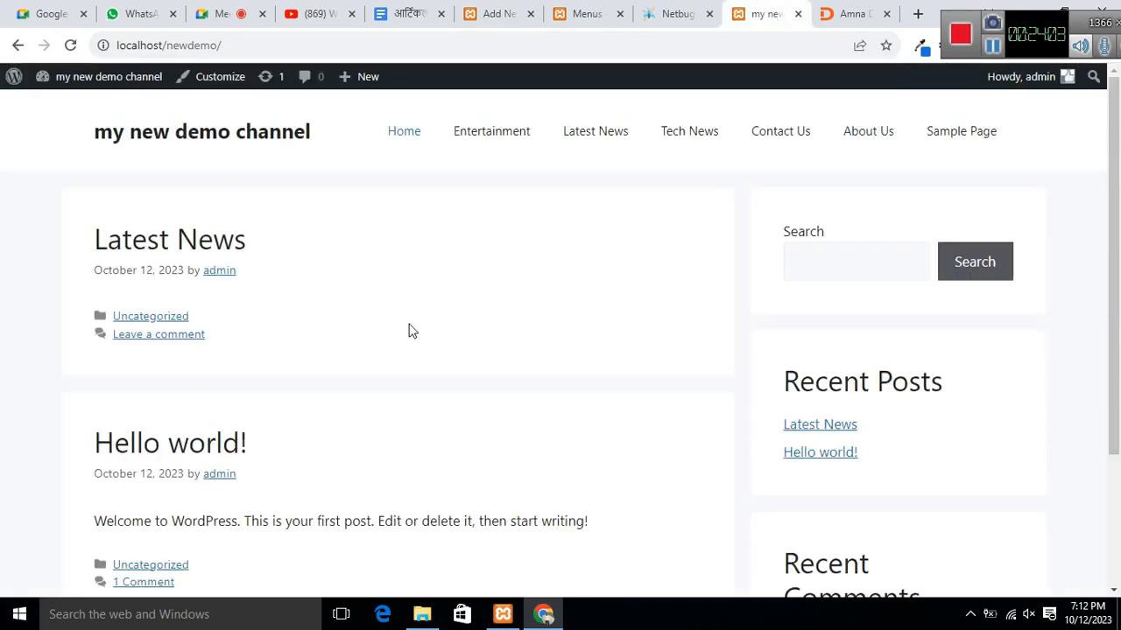
Step: Check the site's Entertainment category page for the new post, and return to the post editor, closing the publish confirmation
click(491, 139)
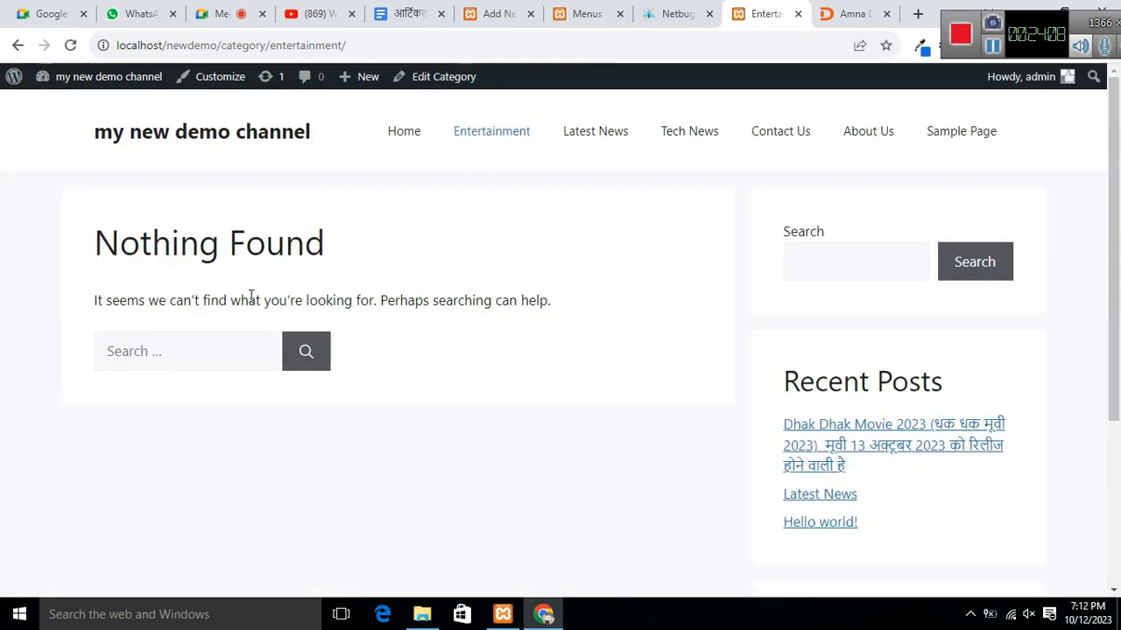
click(570, 14)
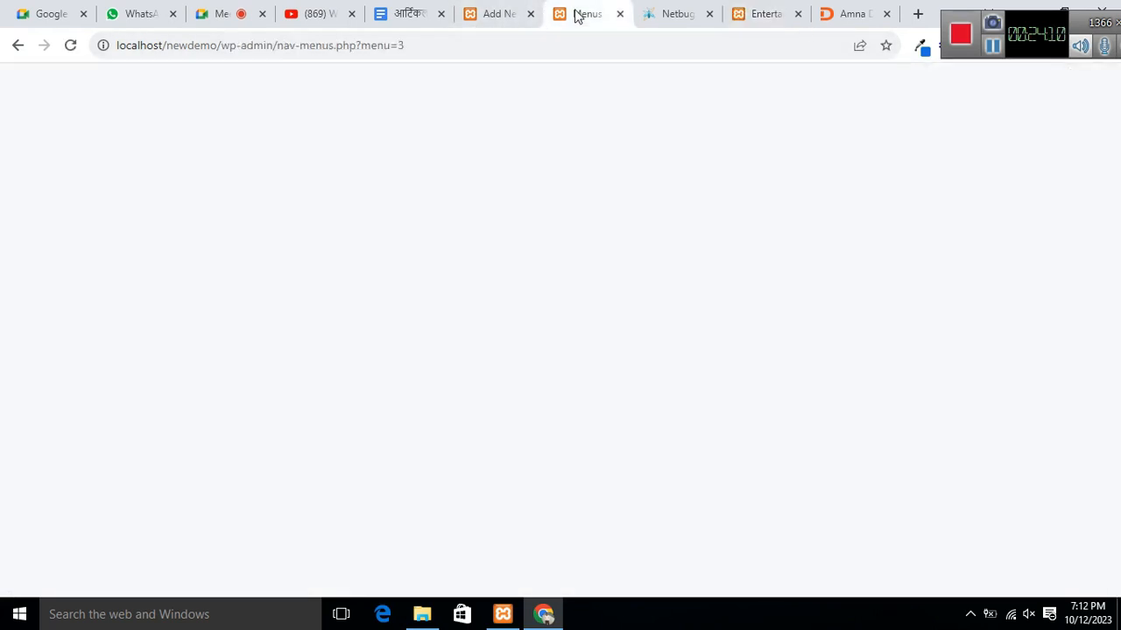
click(477, 15)
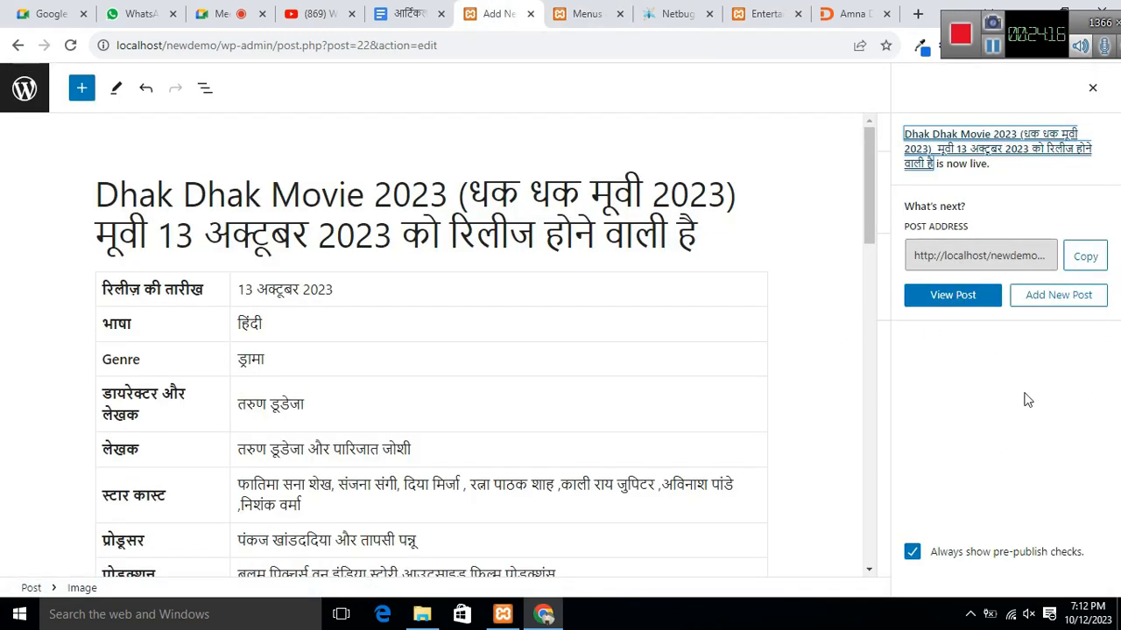
click(1089, 92)
scroll(978, 375, down, 3)
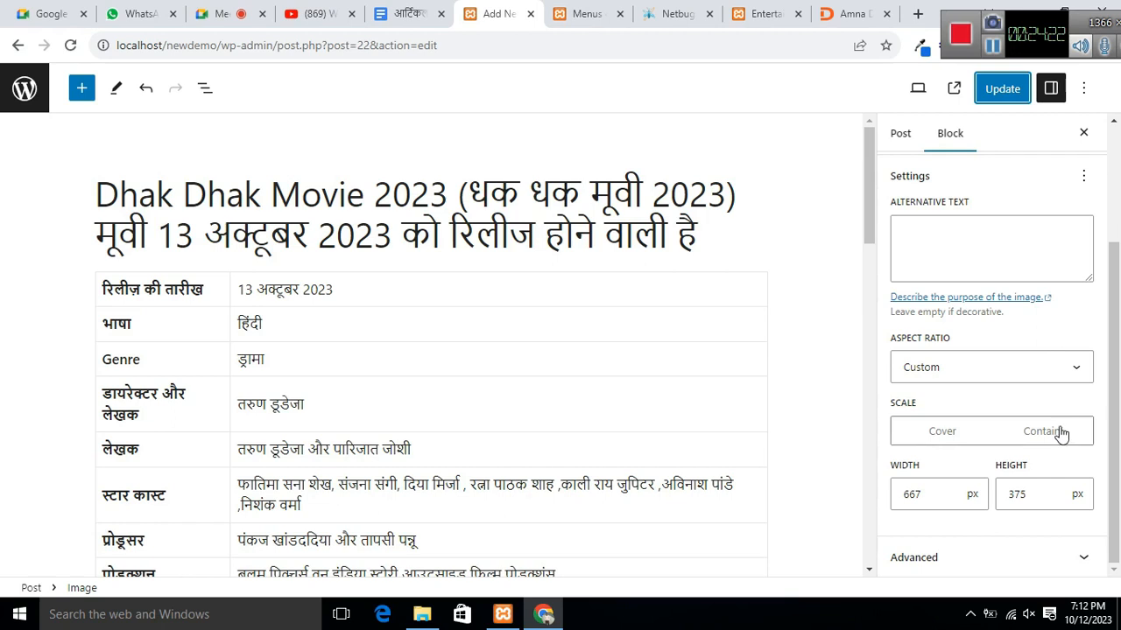
click(1020, 559)
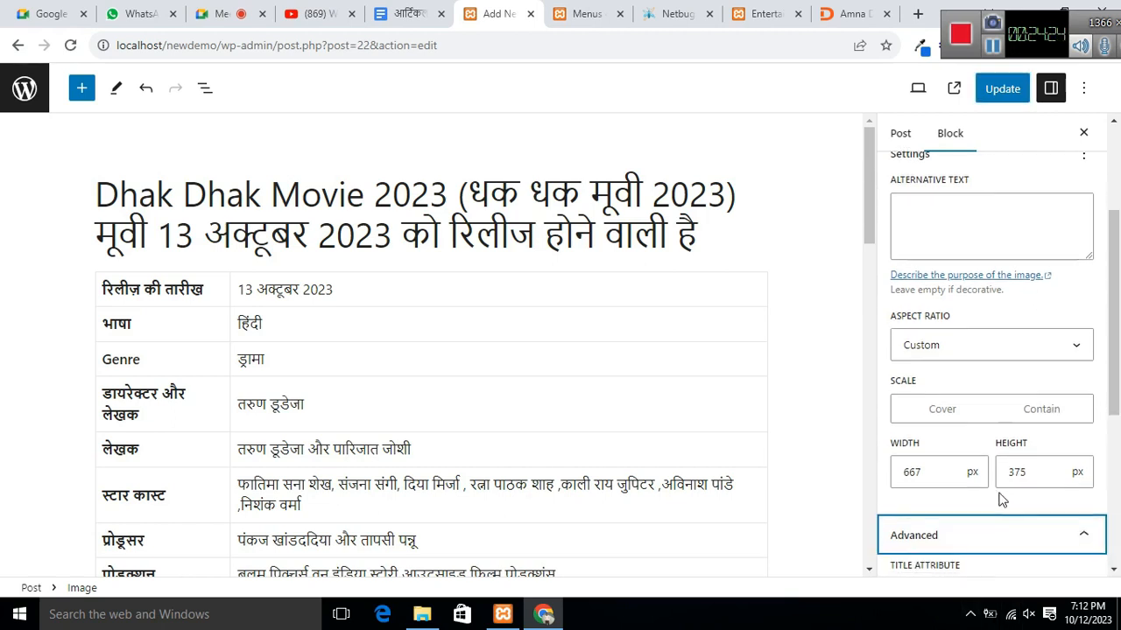
scroll(1003, 499, down, 4)
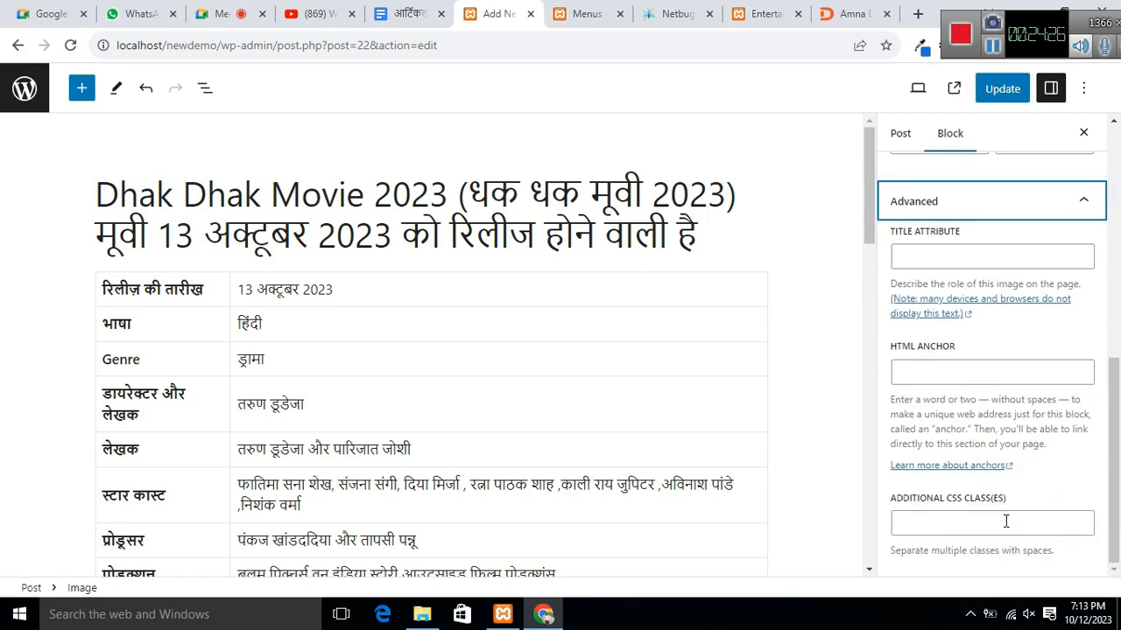
scroll(1007, 523, up, 4)
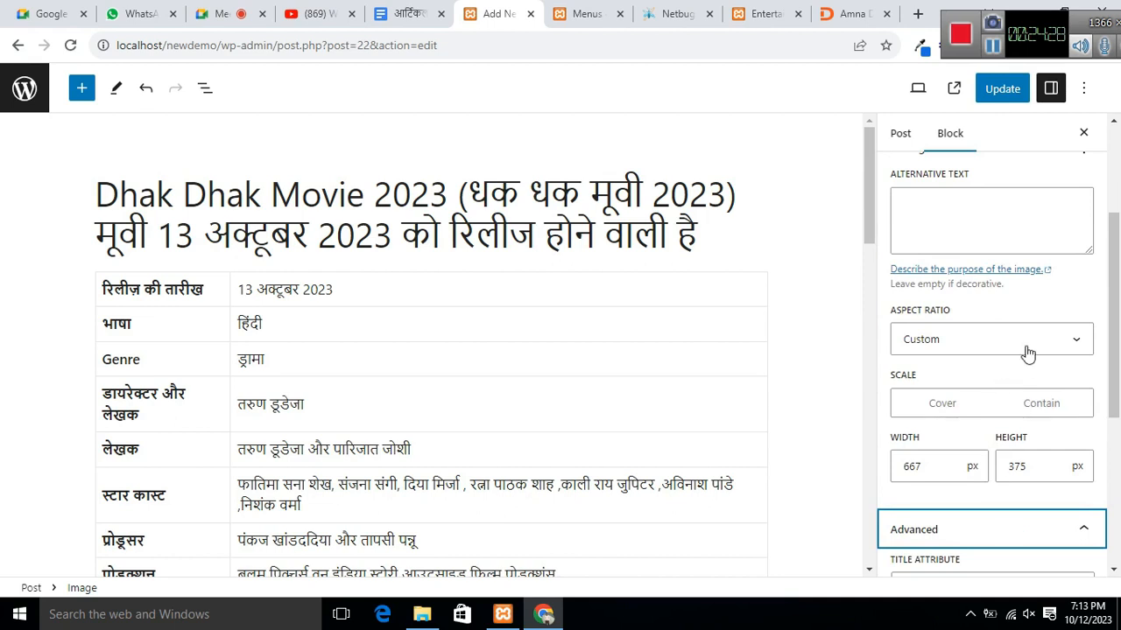
click(1028, 351)
scroll(1025, 436, up, 3)
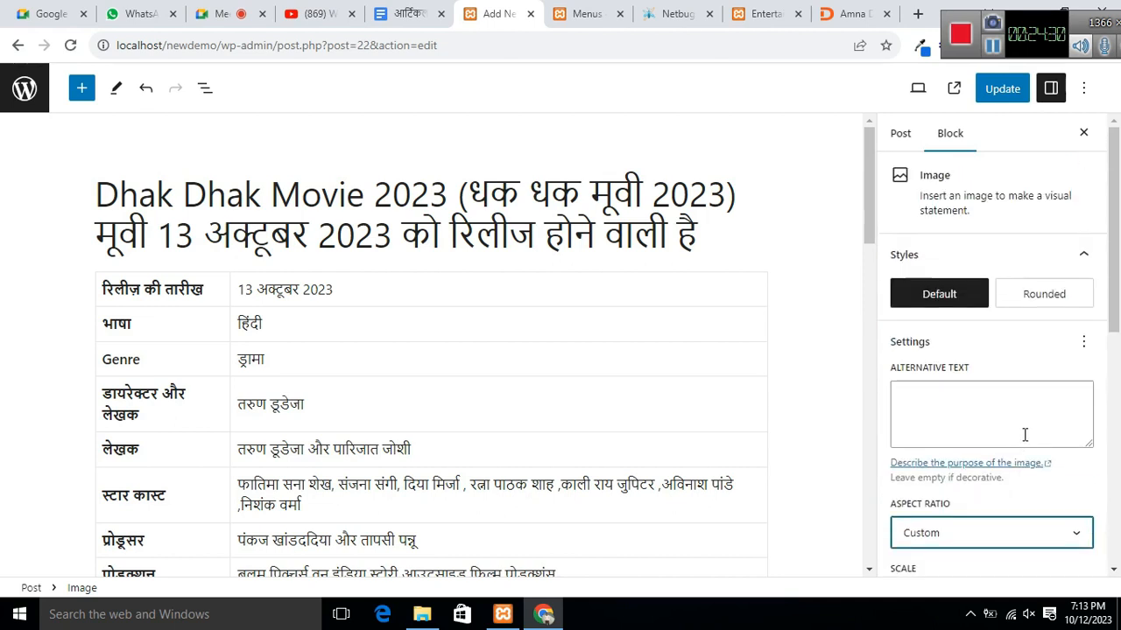
Step: Assign the Dhak Dhak Movie post to the Entertainment category instead of Uncategorized and update the post
click(900, 137)
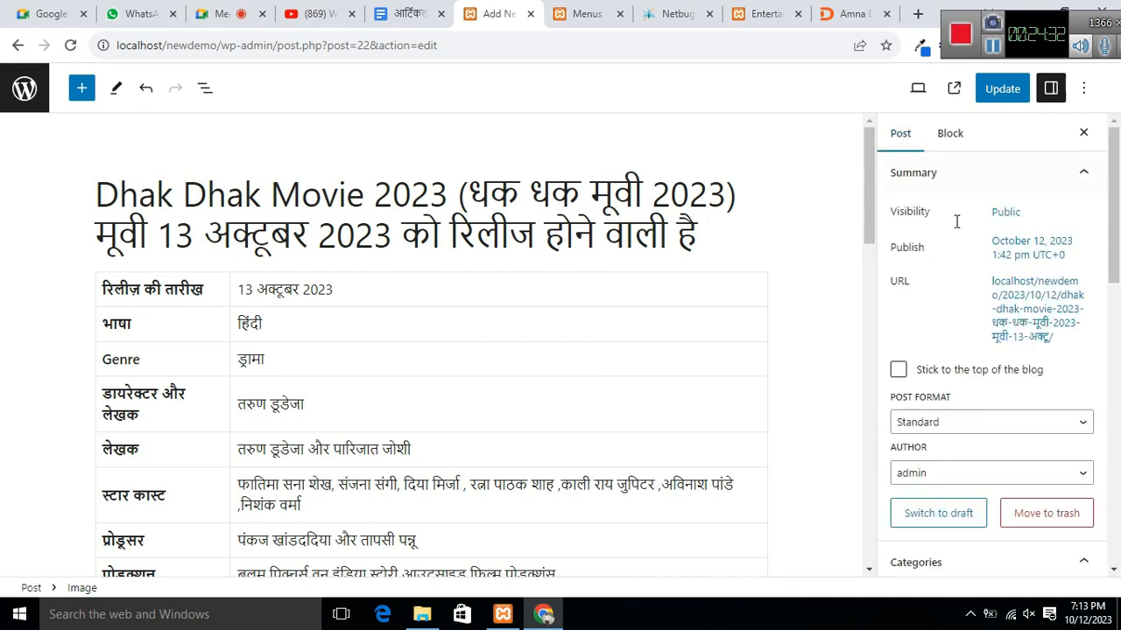
scroll(997, 319, down, 4)
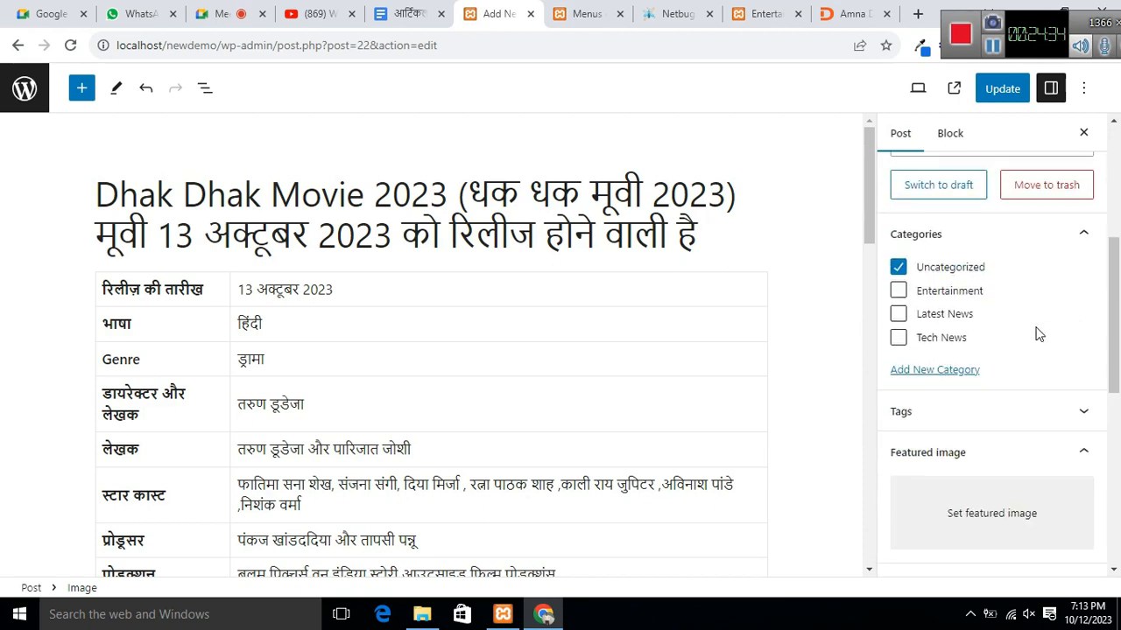
click(898, 291)
click(899, 268)
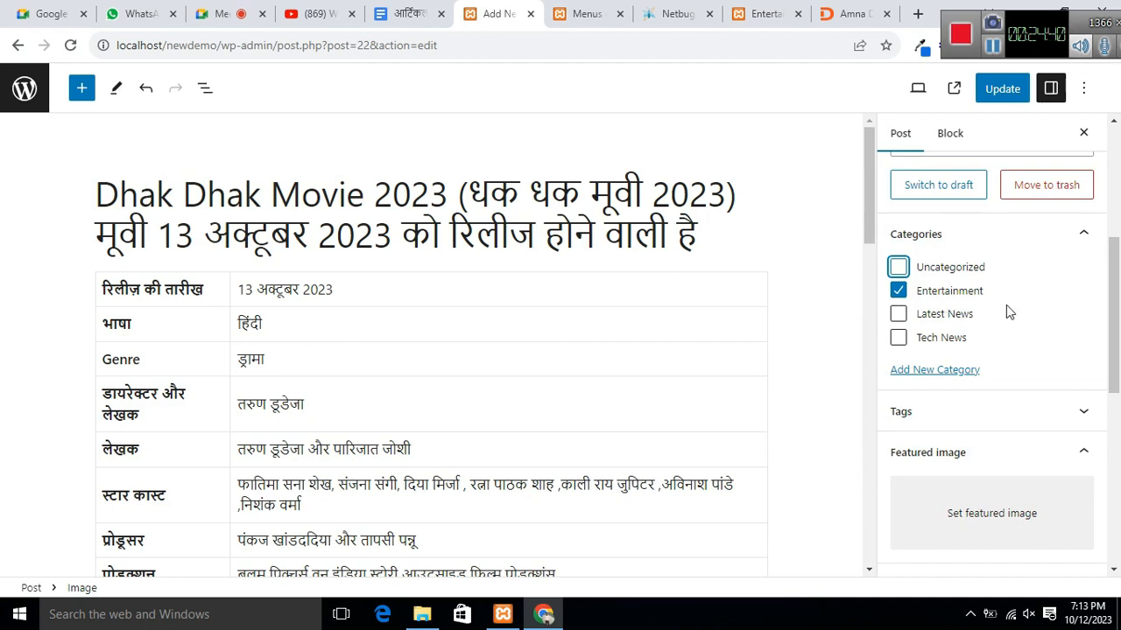
click(1003, 89)
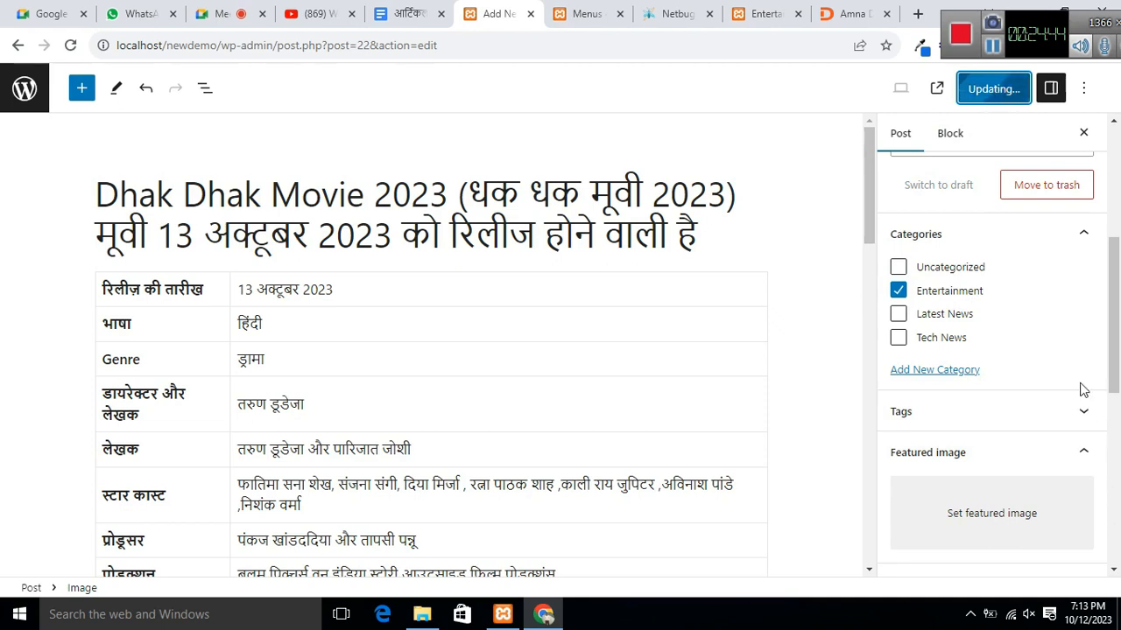
scroll(1006, 302, down, 2)
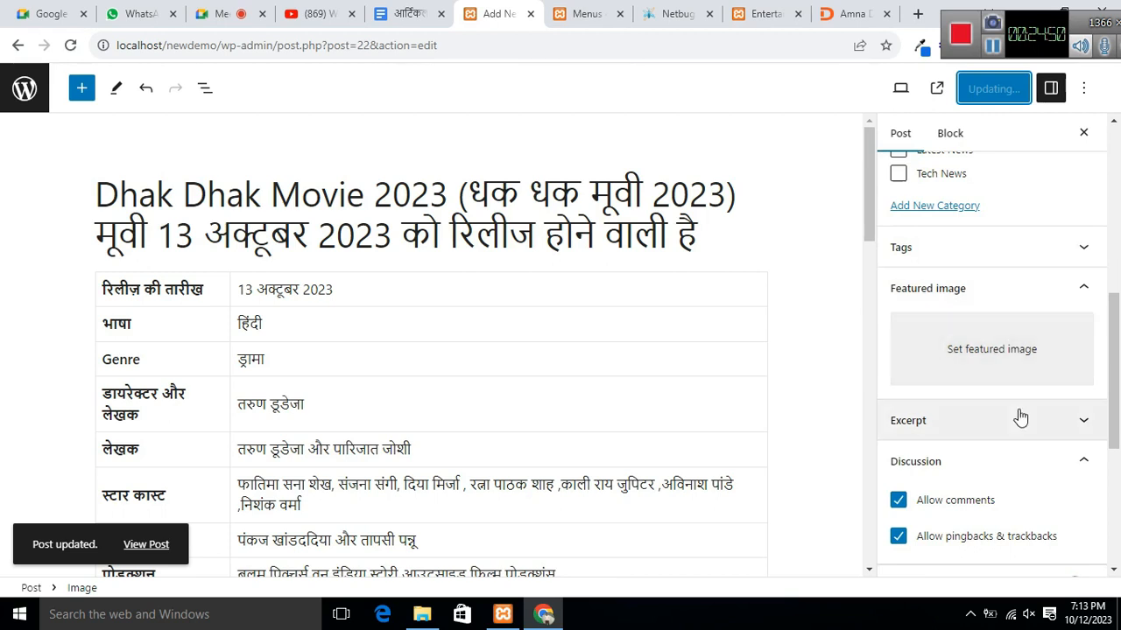
drag(120, 195, 436, 219)
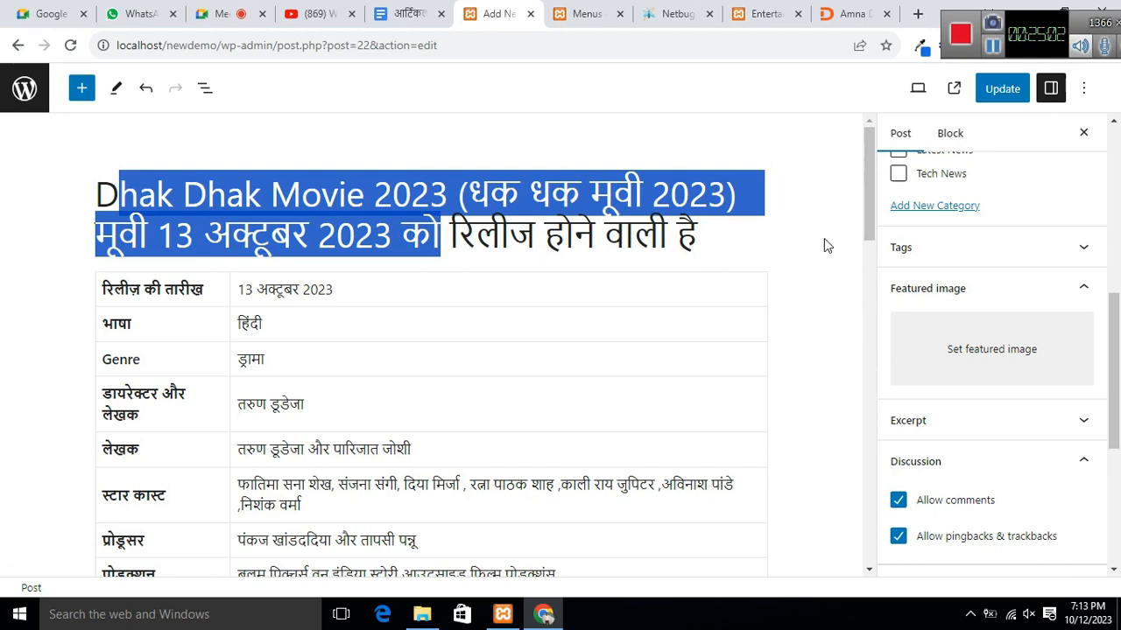
drag(870, 152, 883, 93)
click(699, 238)
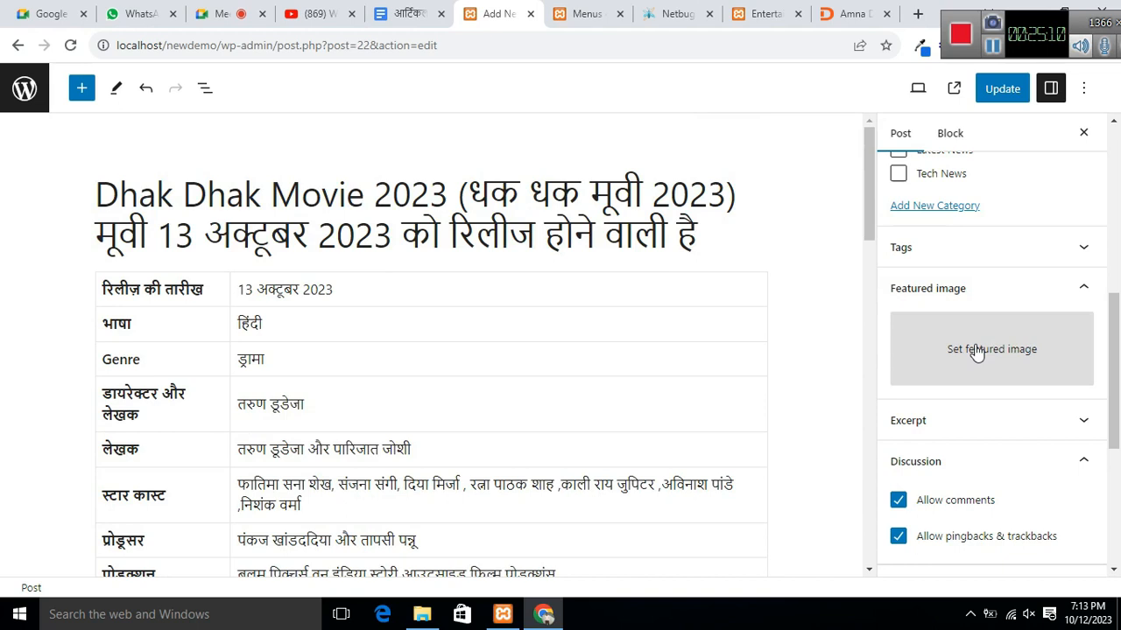
Step: Upload Bombay 2023 Movie Release Date New.png from the Desktop and set it as the post's featured image
scroll(1016, 359, up, 3)
scroll(1015, 359, down, 3)
click(1005, 358)
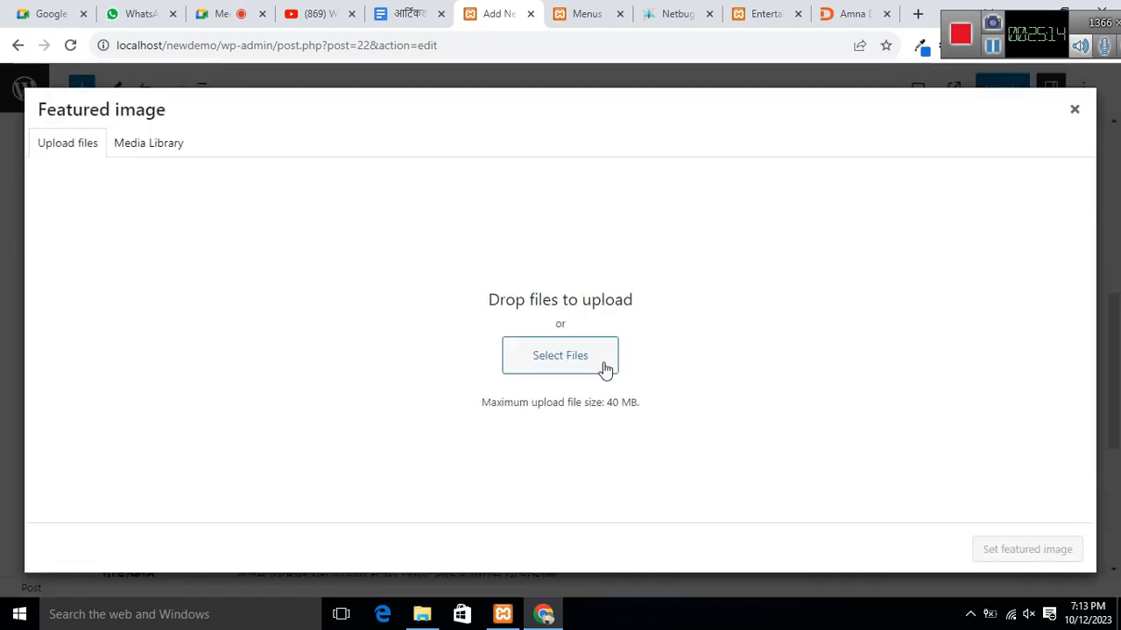
click(554, 356)
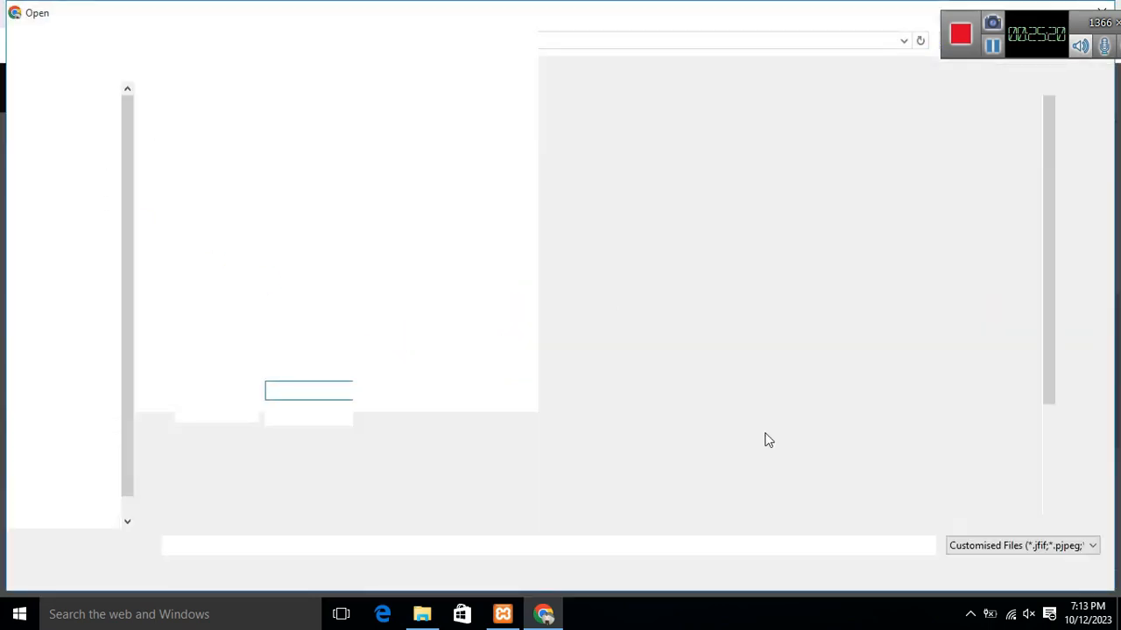
scroll(513, 450, down, 3)
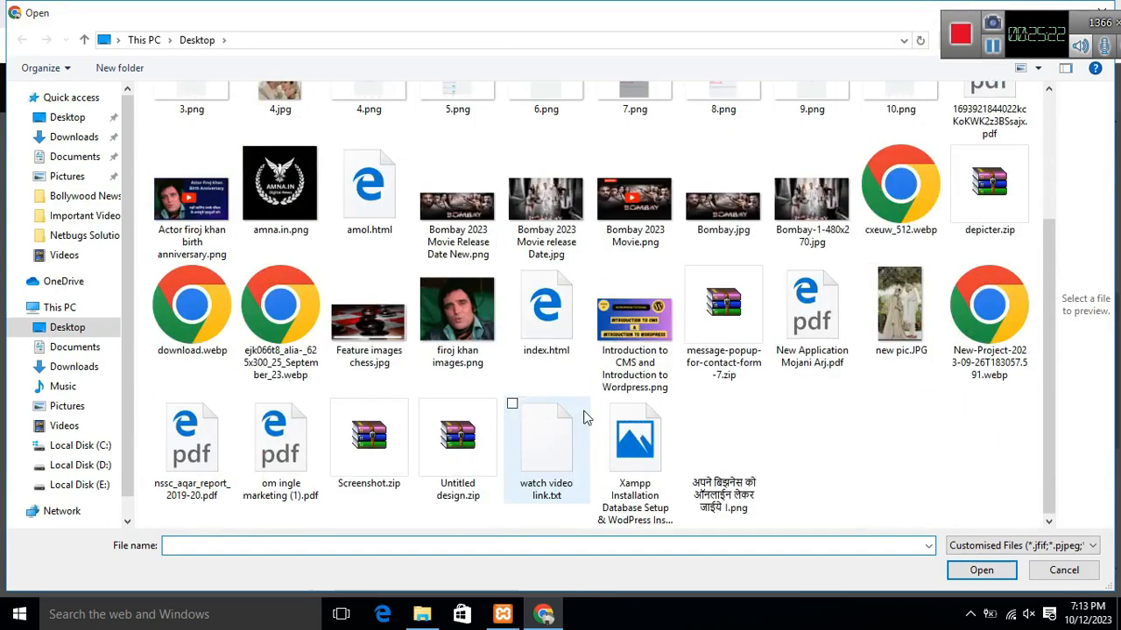
click(450, 207)
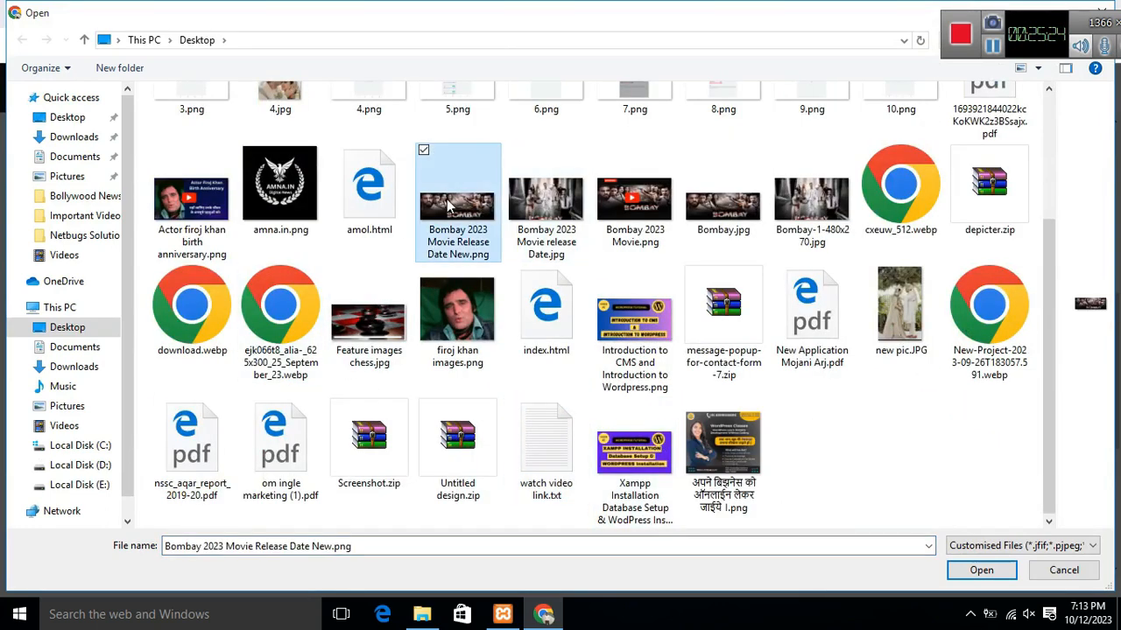
click(987, 570)
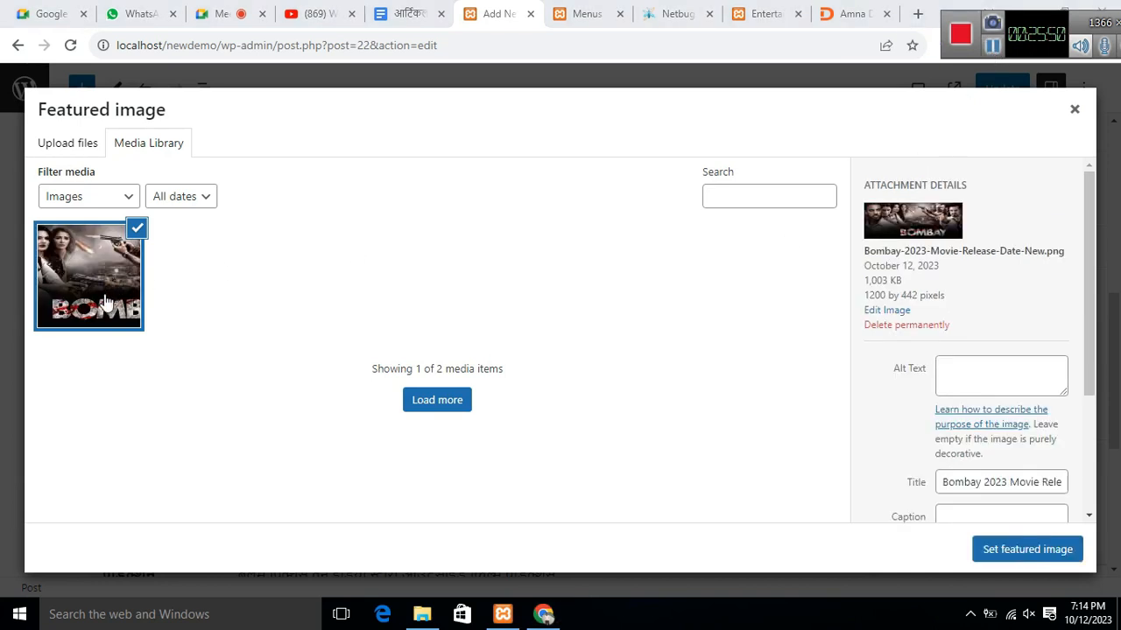
click(1021, 551)
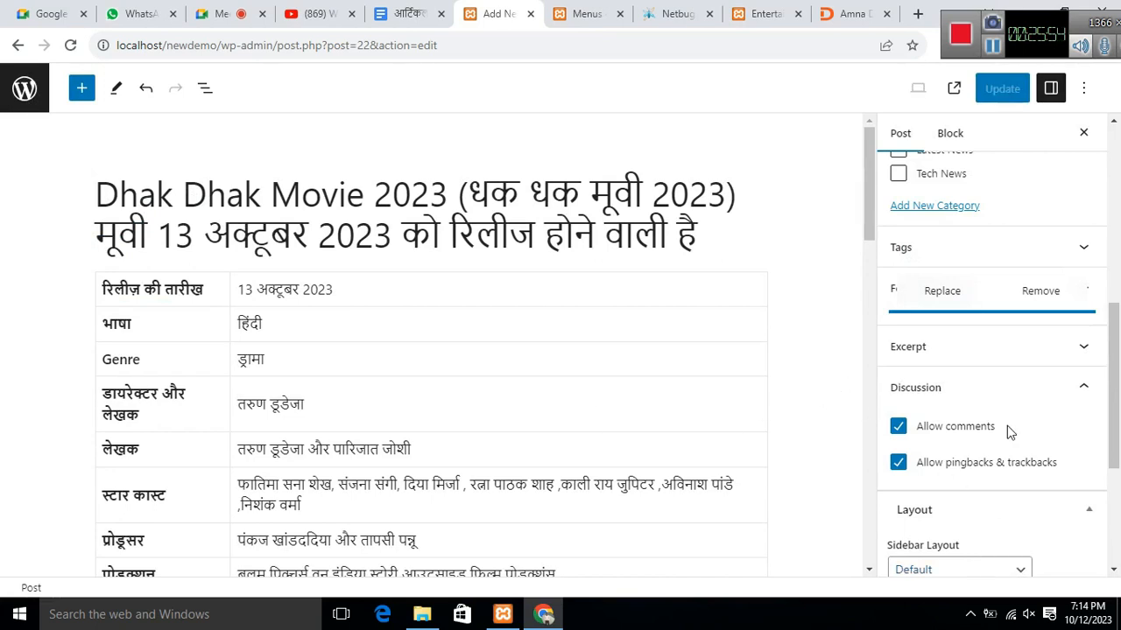
Step: Update the Dhak Dhak Movie post to save its featured image
scroll(968, 429, up, 5)
scroll(968, 429, down, 8)
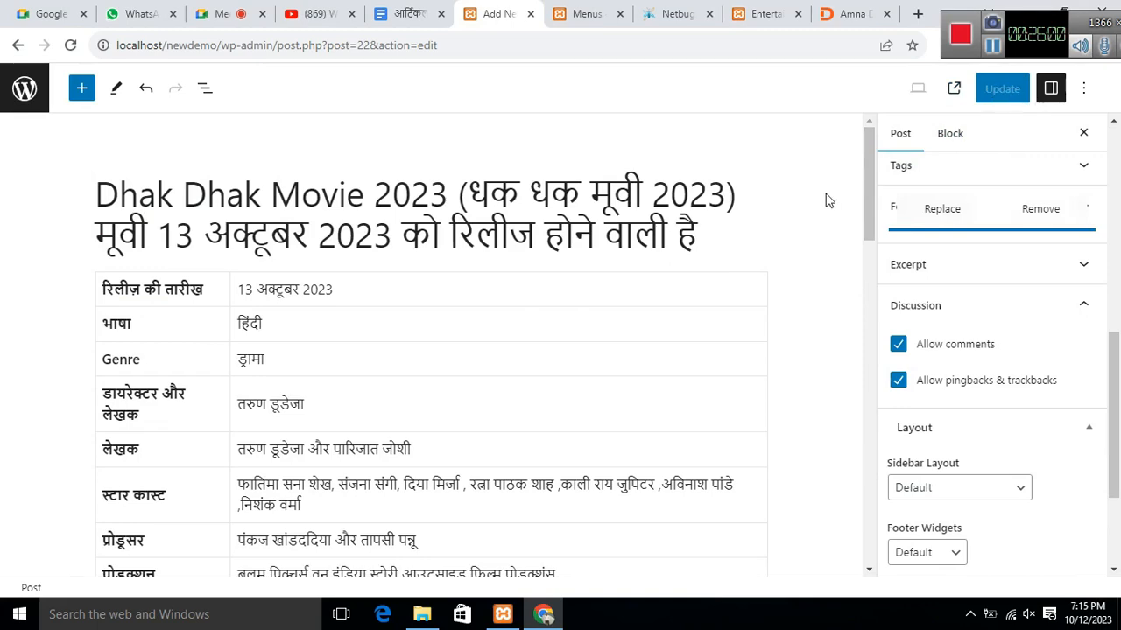
drag(873, 147, 870, 119)
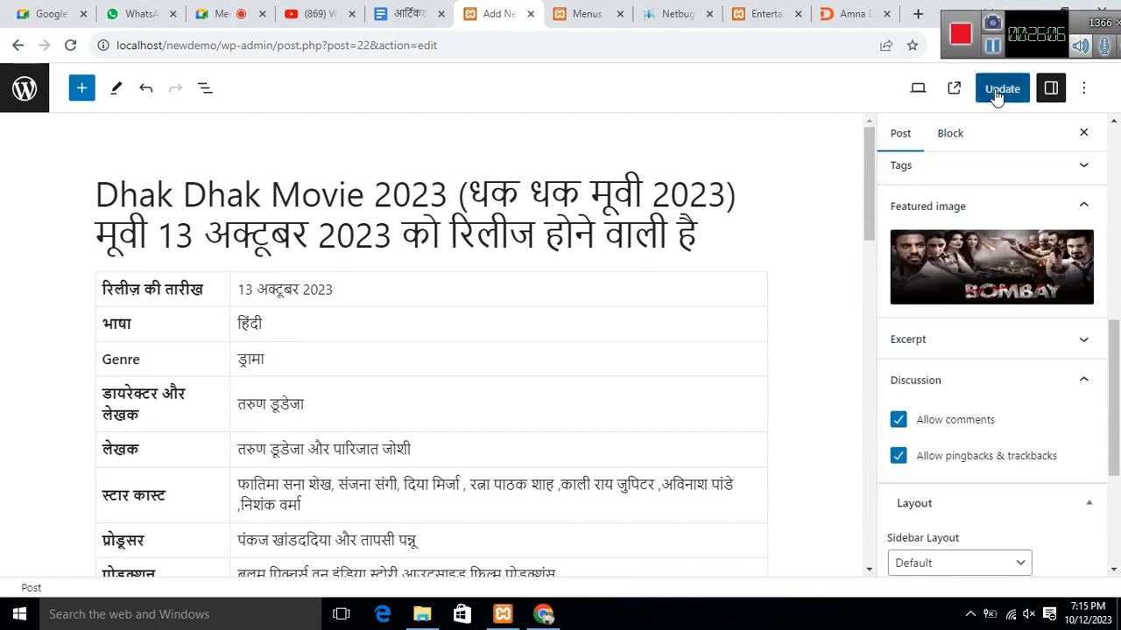
click(996, 96)
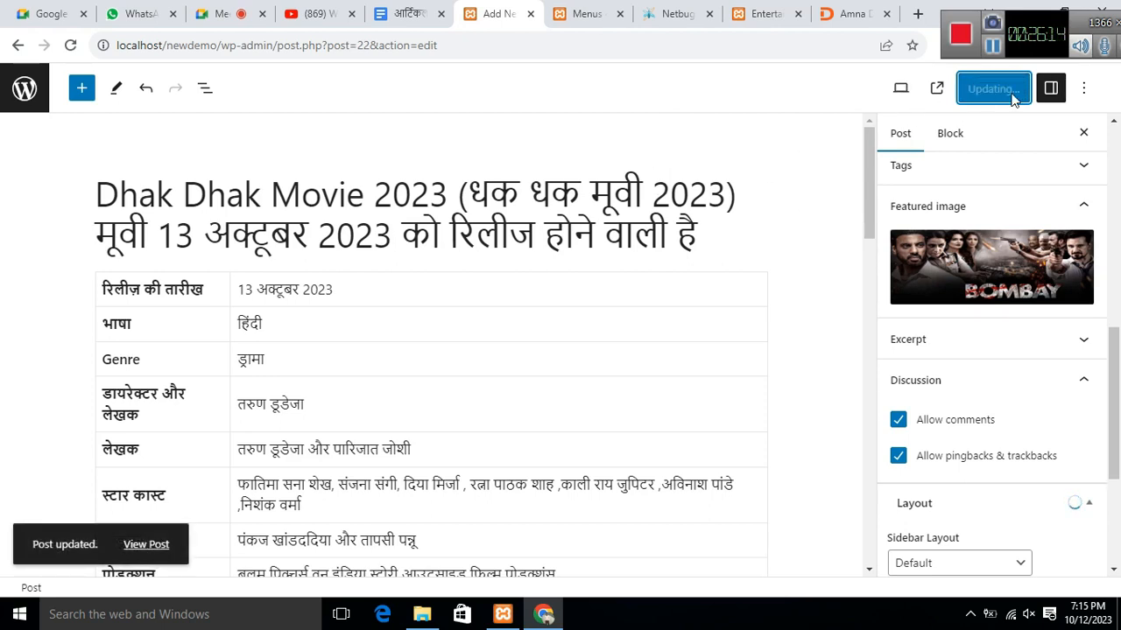
Step: Open the site's homepage and examine how the Dhak Dhak Movie post's featured image, excerpt and category are displayed
click(759, 15)
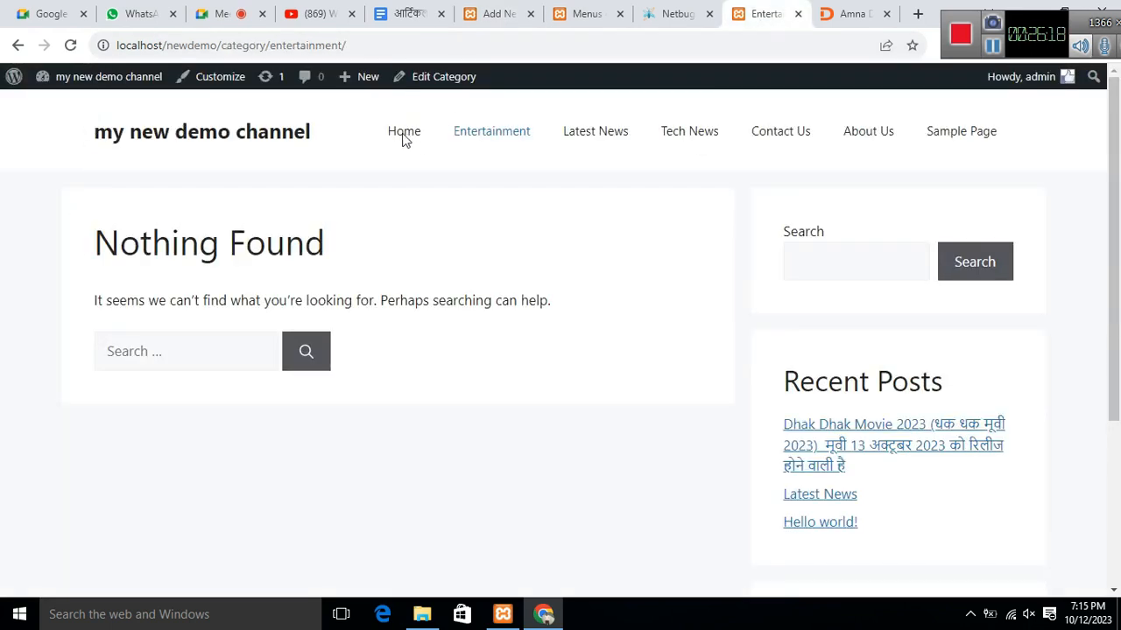
click(384, 132)
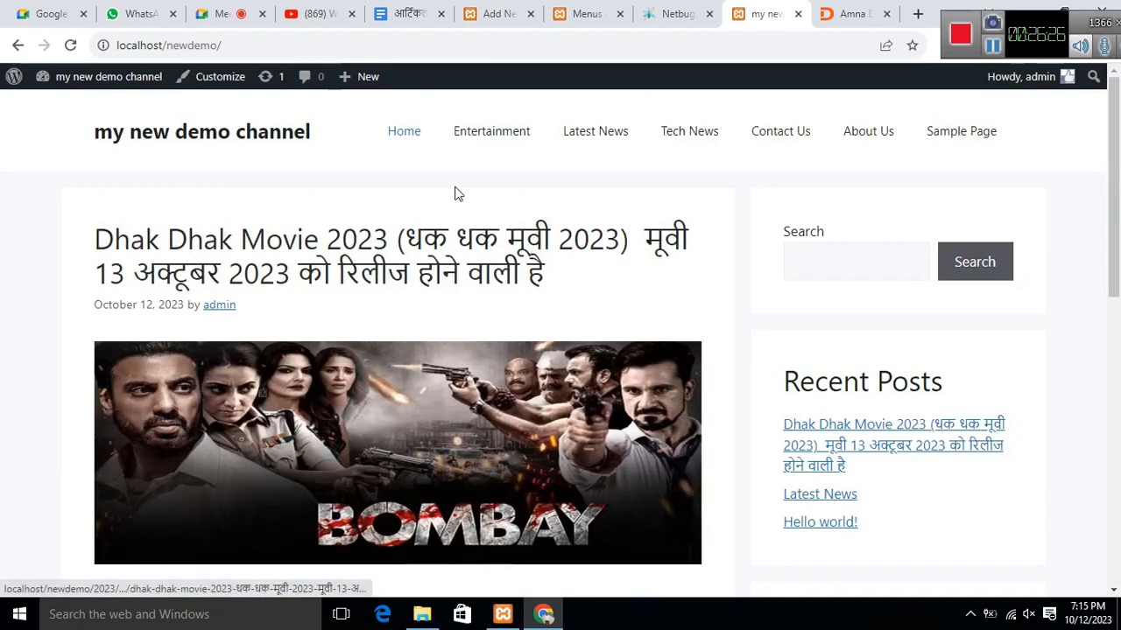
scroll(405, 282, down, 4)
scroll(405, 282, down, 2)
scroll(402, 273, up, 6)
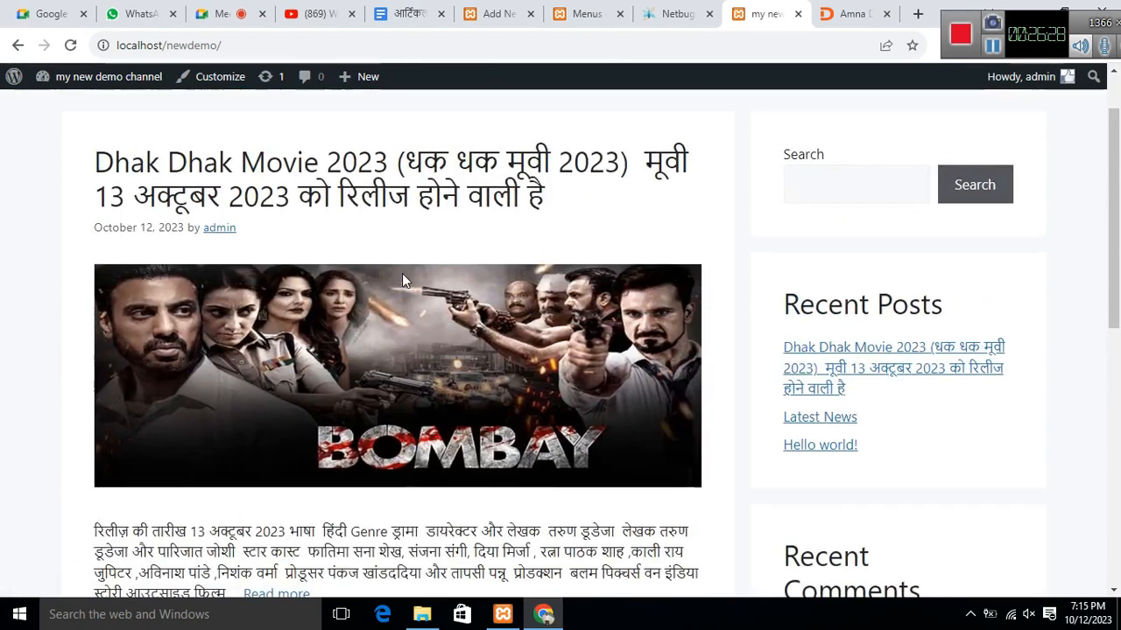
scroll(520, 358, down, 5)
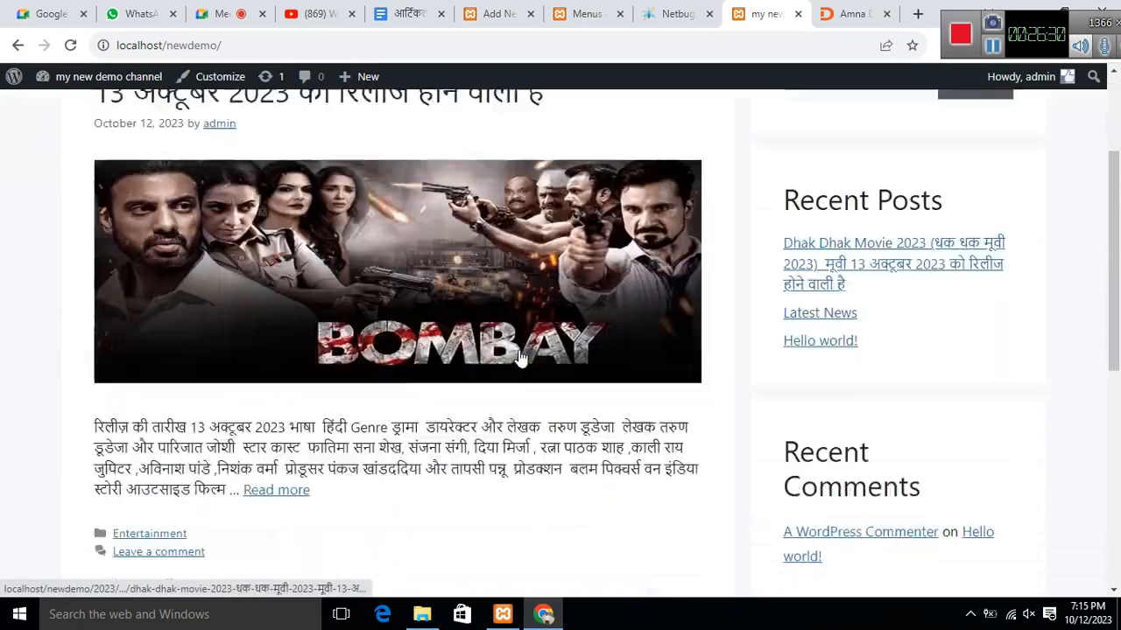
scroll(520, 358, up, 2)
scroll(520, 358, up, 2)
Step: Open the Dhak Dhak Movie post from the site's Entertainment category page and review its full content
click(487, 139)
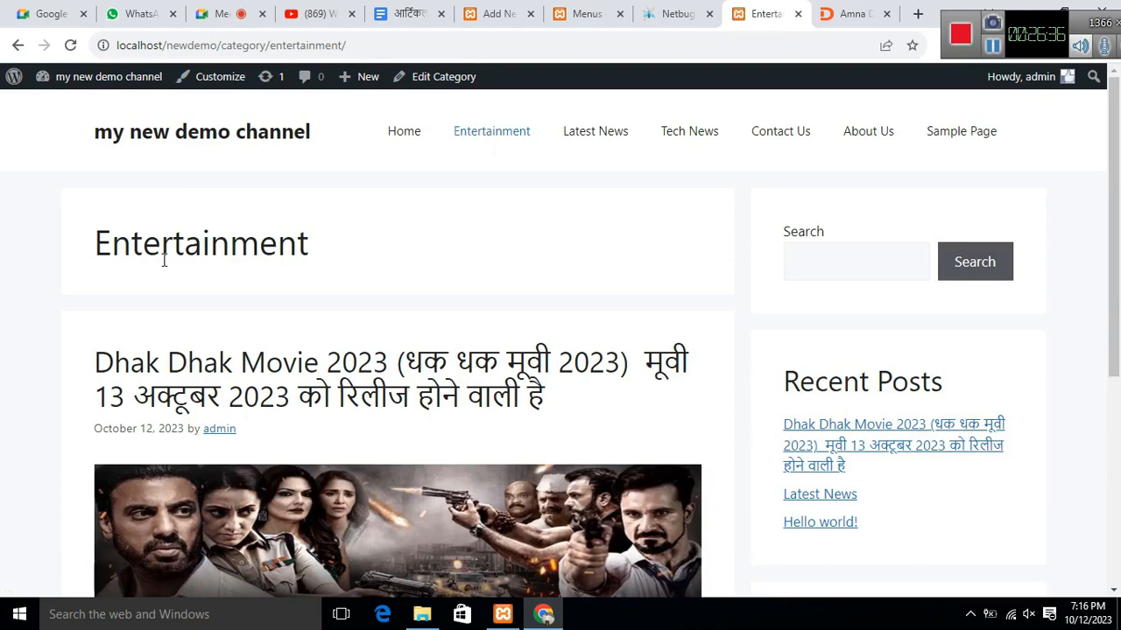
scroll(393, 277, down, 5)
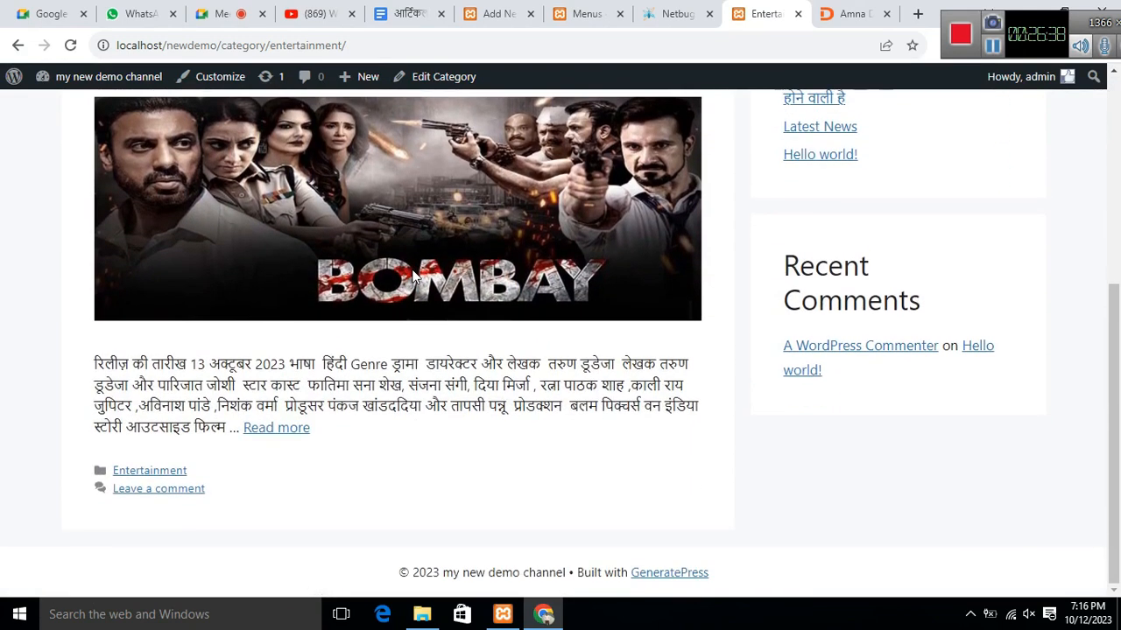
click(276, 427)
scroll(496, 275, up, 4)
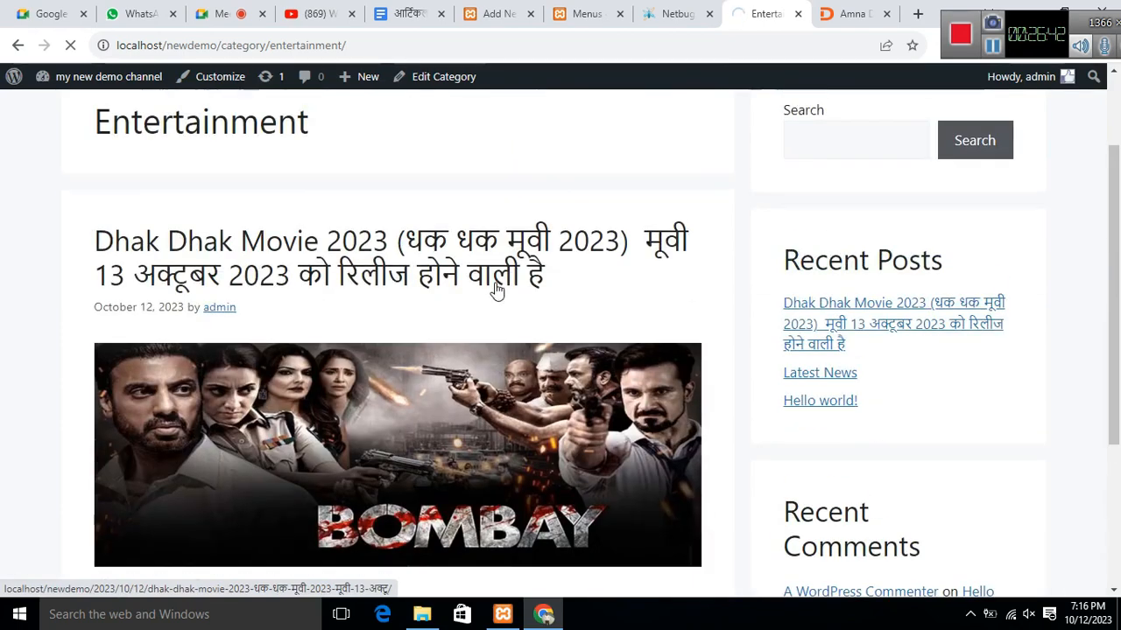
scroll(495, 290, up, 1)
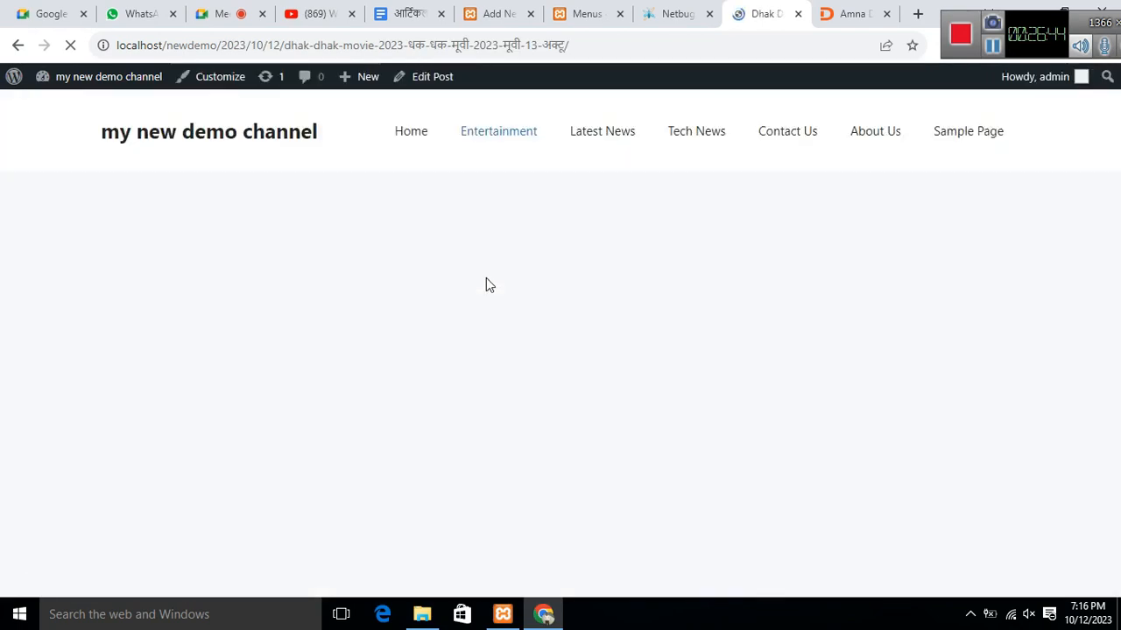
scroll(526, 288, down, 5)
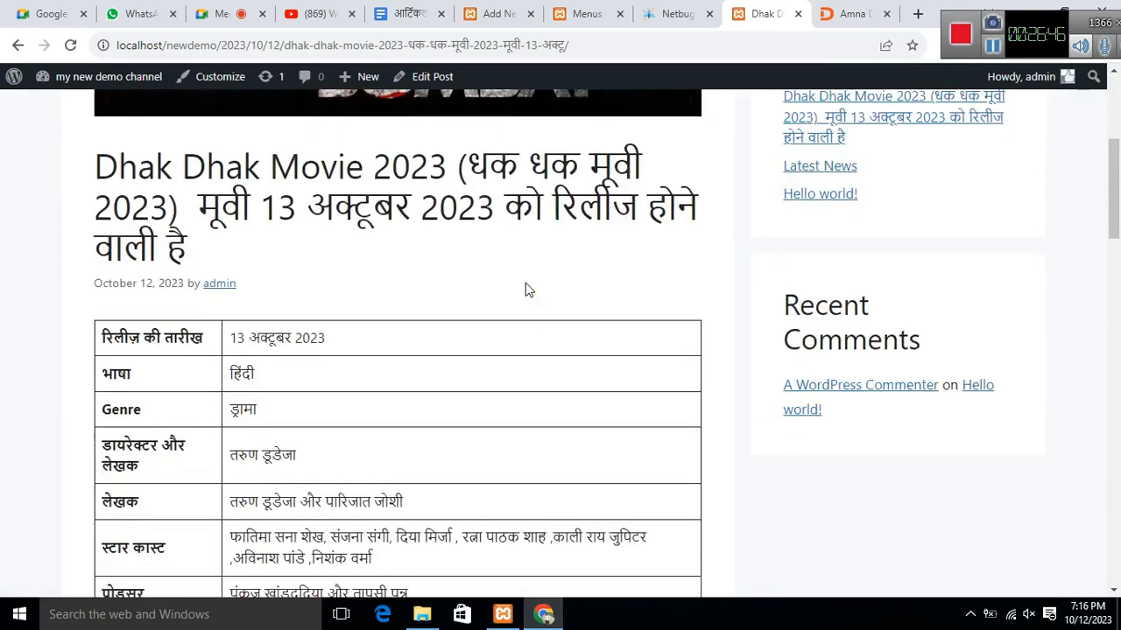
scroll(528, 289, down, 10)
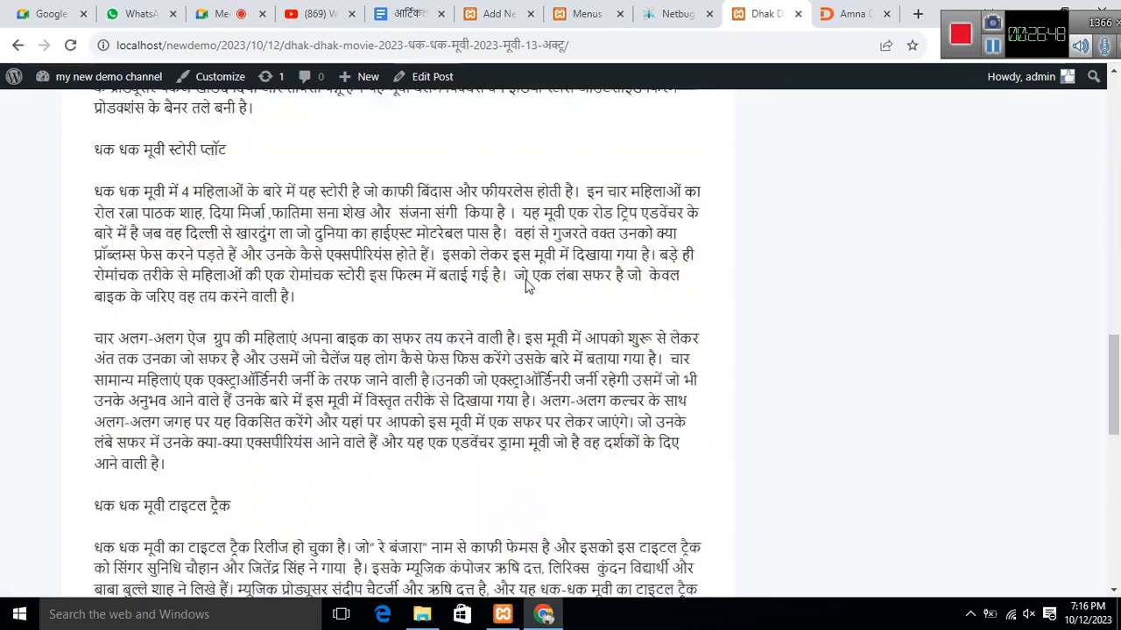
scroll(527, 279, down, 5)
scroll(527, 278, up, 10)
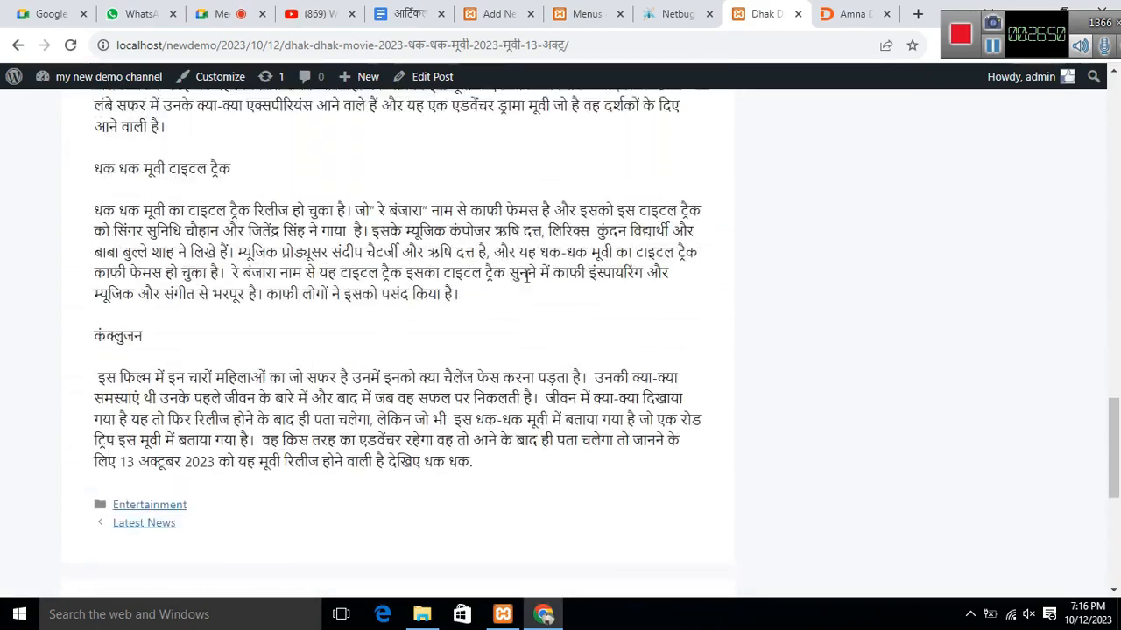
Step: Open the site's About Us page and review its text and image
scroll(526, 278, up, 10)
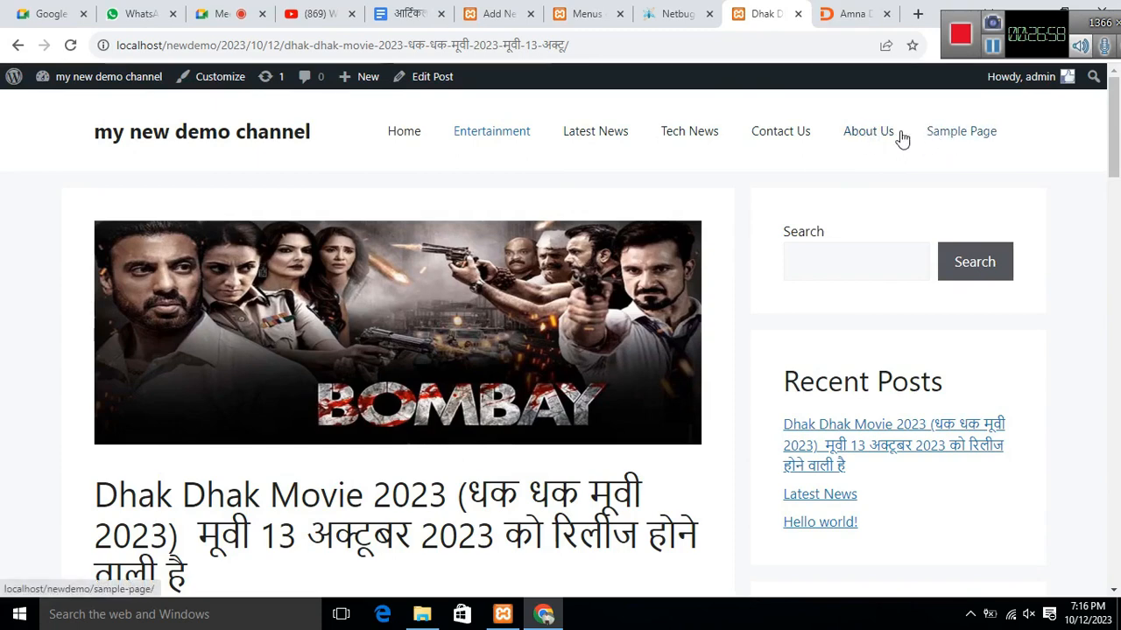
click(864, 138)
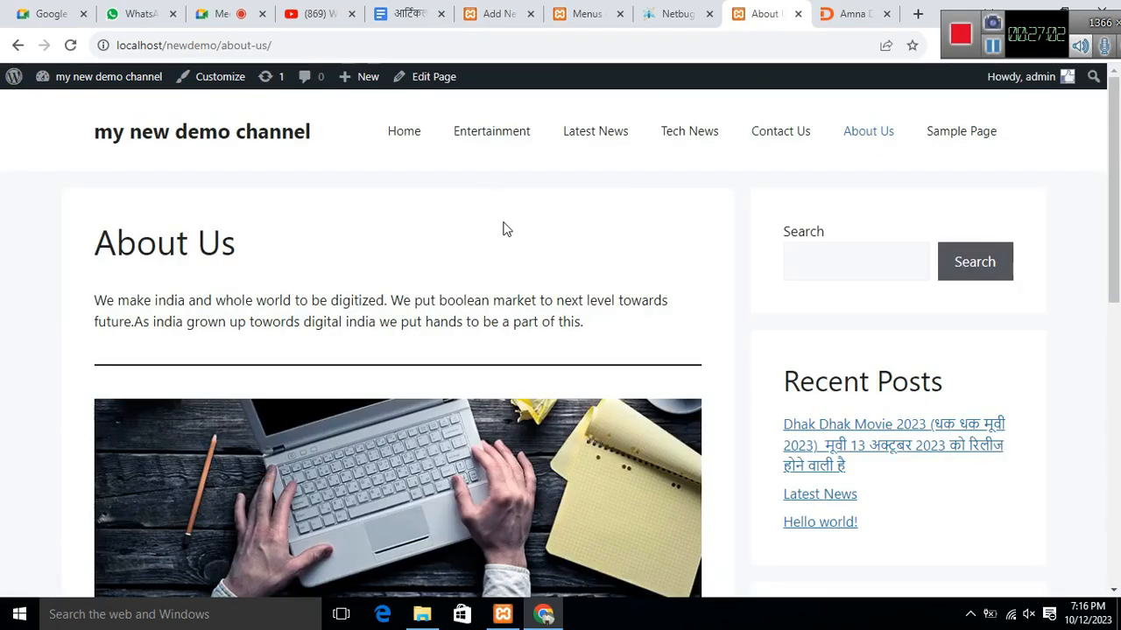
scroll(516, 228, down, 3)
scroll(525, 218, down, 3)
scroll(526, 225, up, 7)
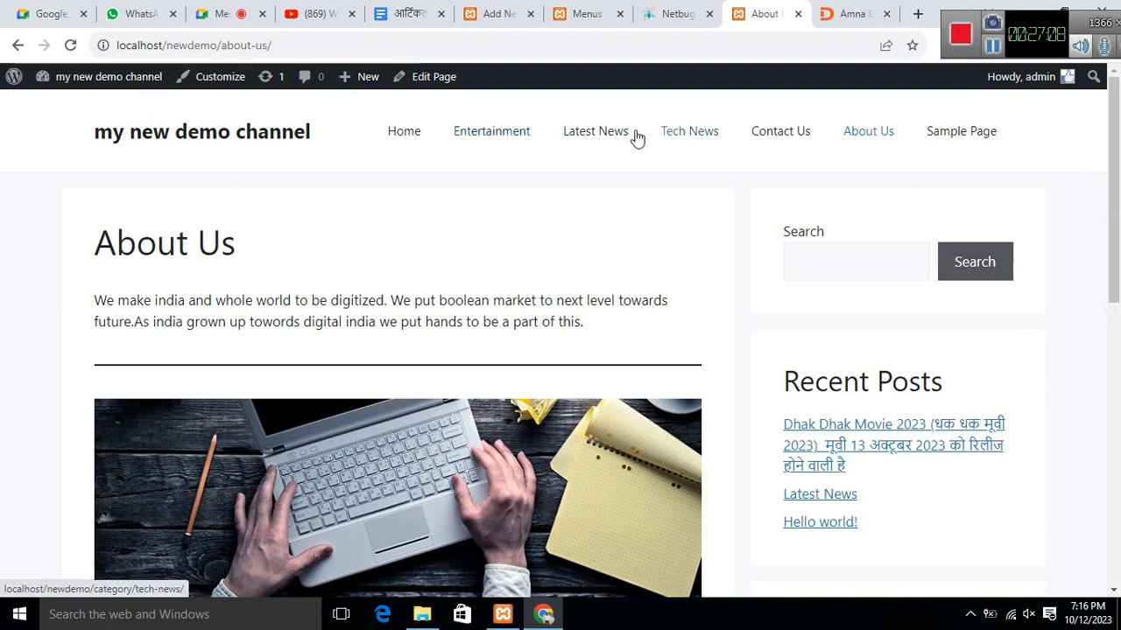
Step: Review the Entertainment category page's post listing and return to the site's homepage
click(482, 138)
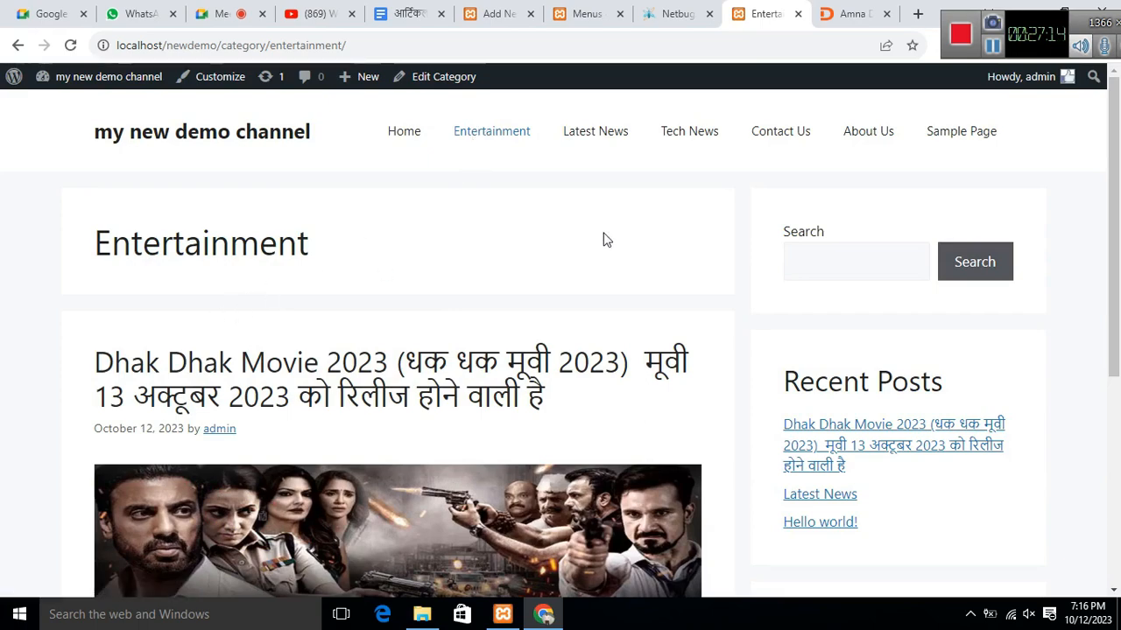
scroll(586, 249, down, 4)
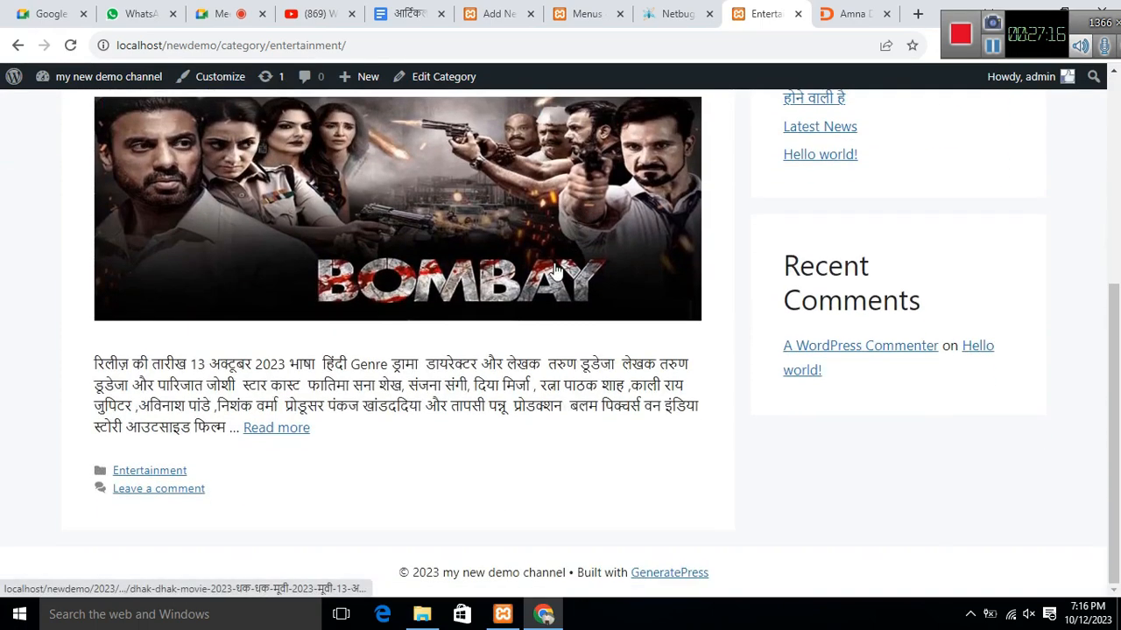
scroll(560, 267, up, 5)
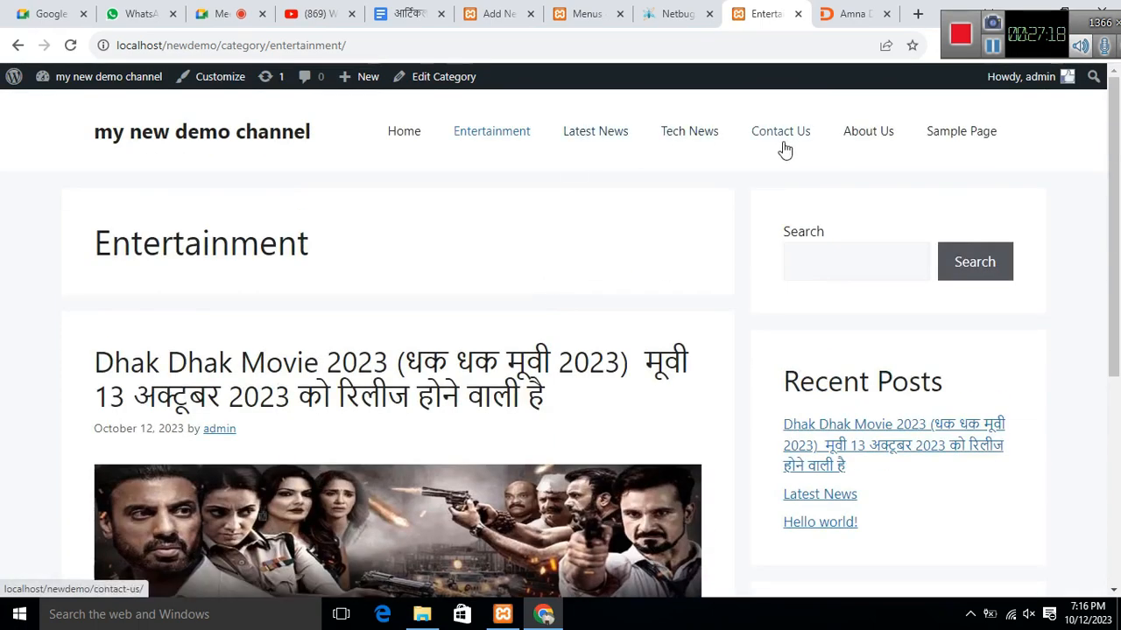
click(399, 140)
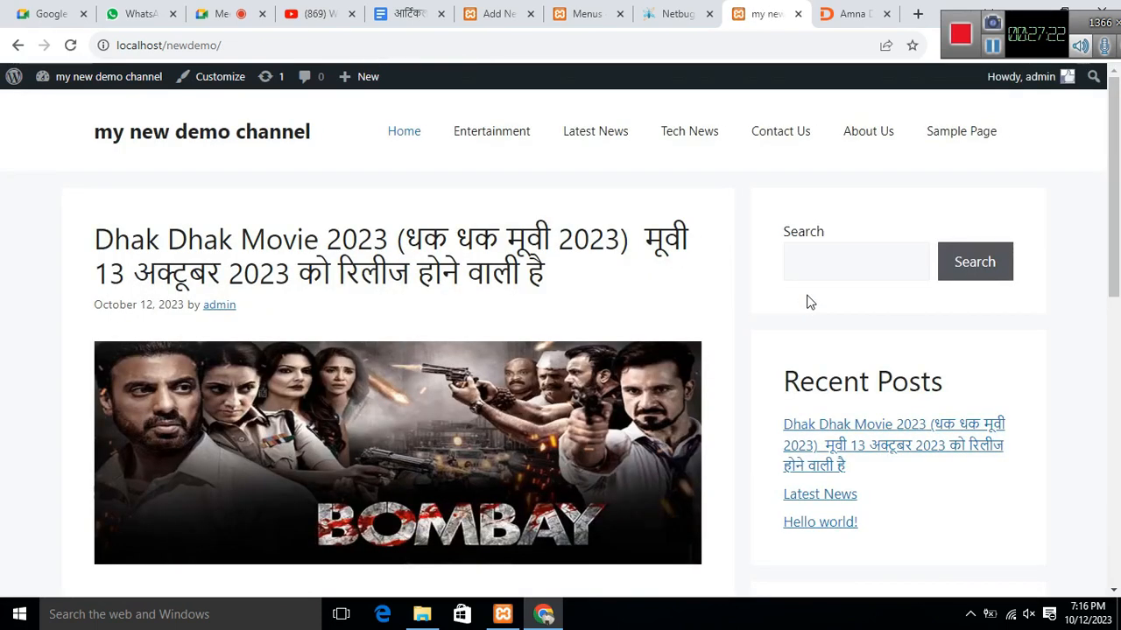
Step: Return to the WordPress posts list and start a new post
click(490, 15)
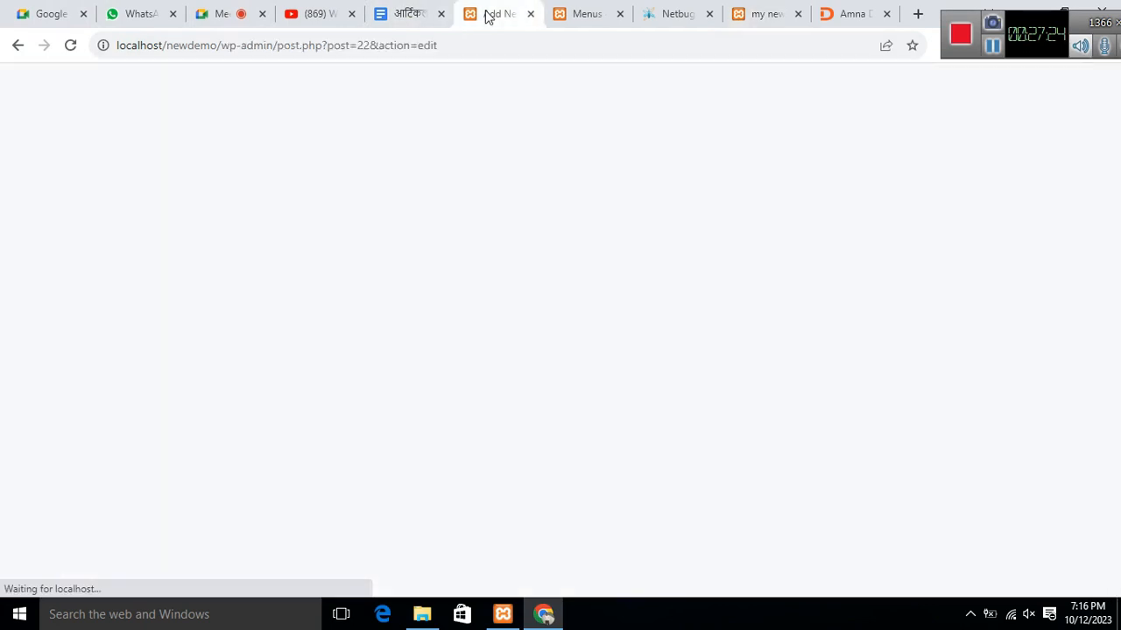
click(25, 89)
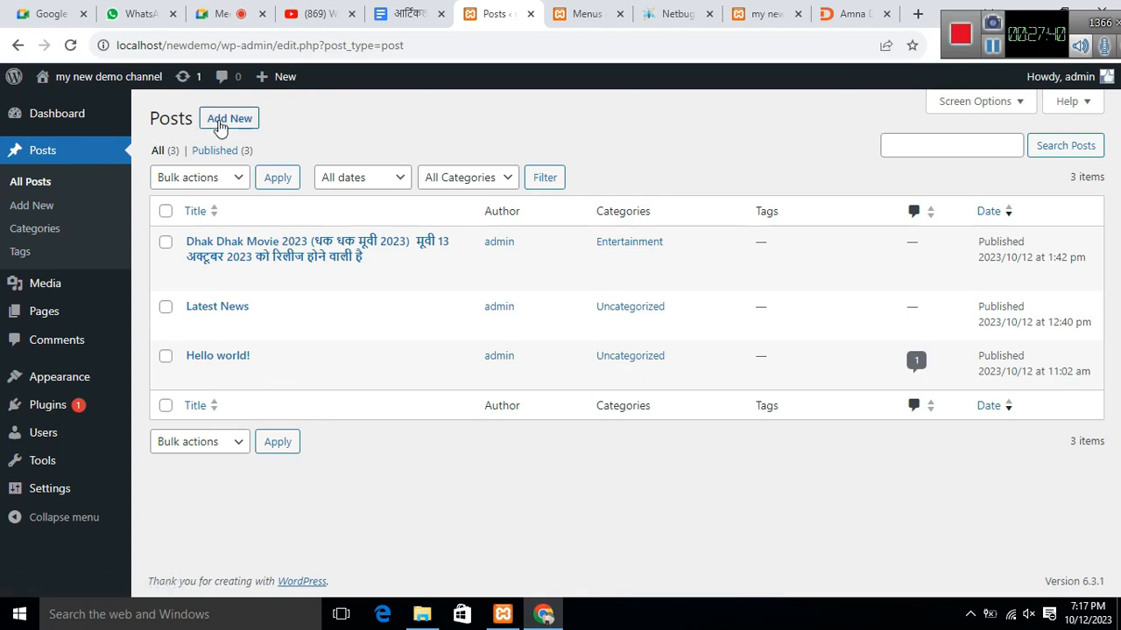
click(238, 120)
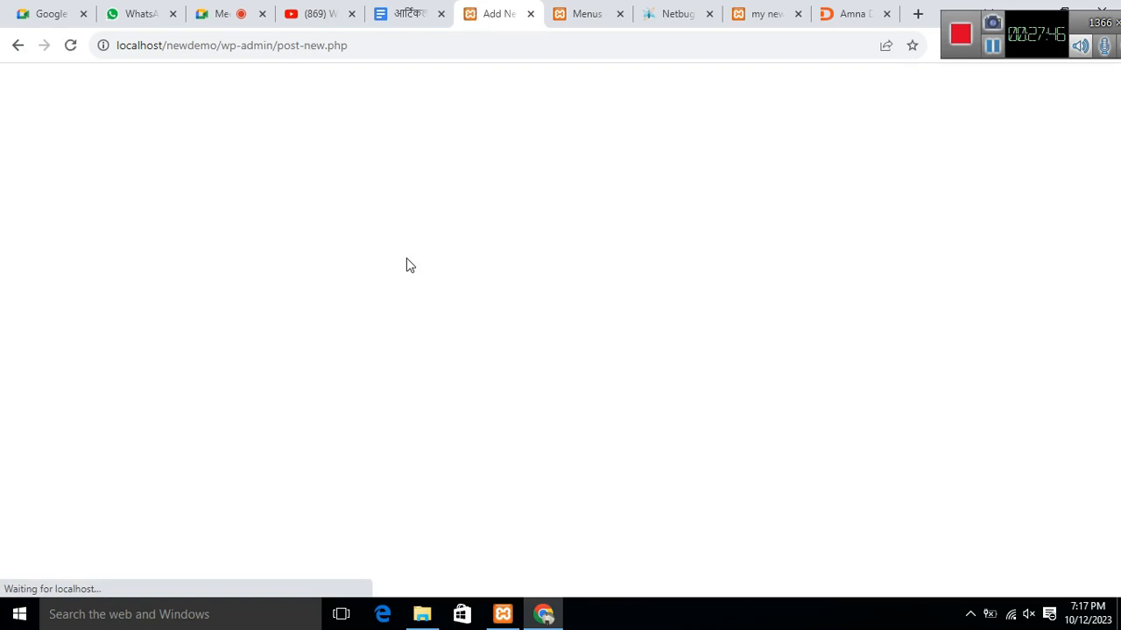
click(196, 194)
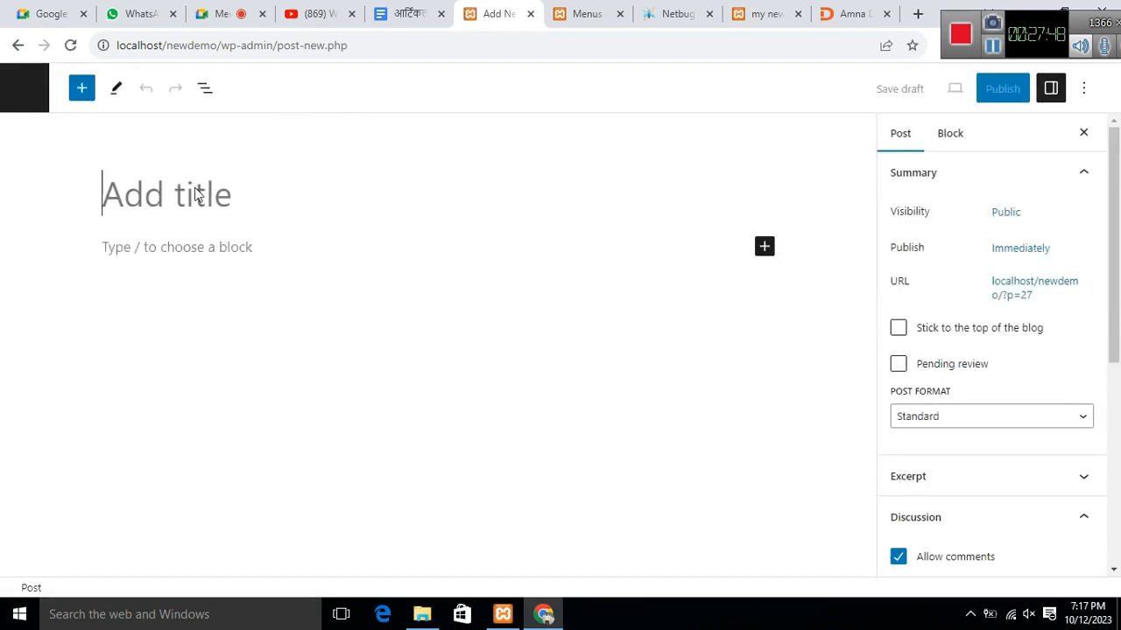
Step: Copy the heading "Darran Chhoo Movie 2023: हँसी का जादू - एक जीवन की मजेदार कहानी के बारे में जानकारी" from the Google Docs article into the new post's title
click(405, 13)
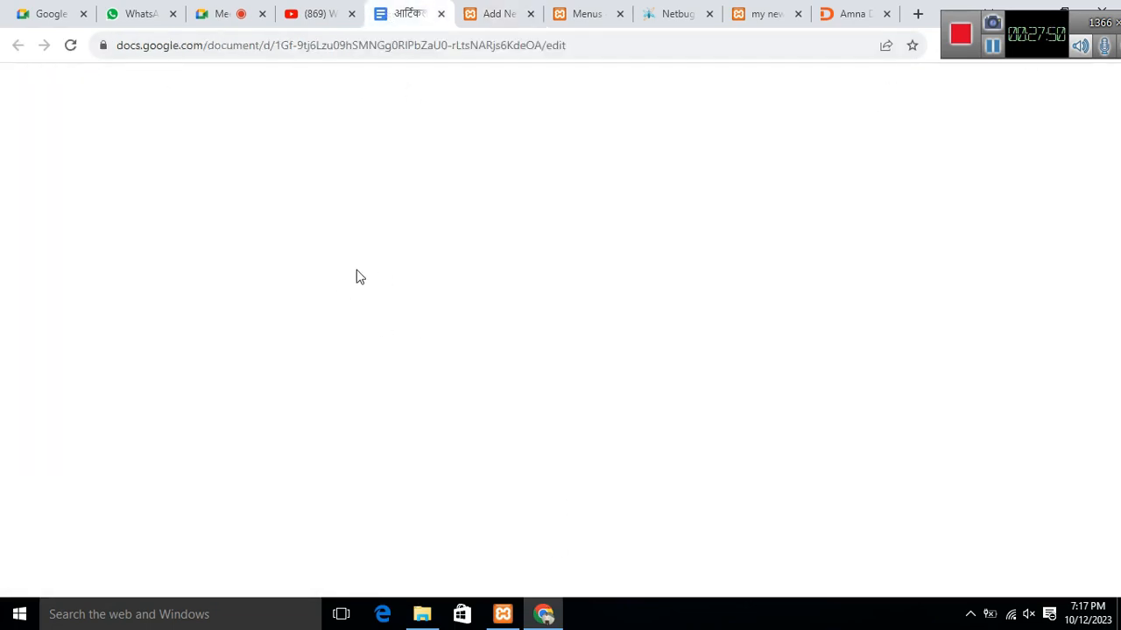
scroll(589, 246, down, 1)
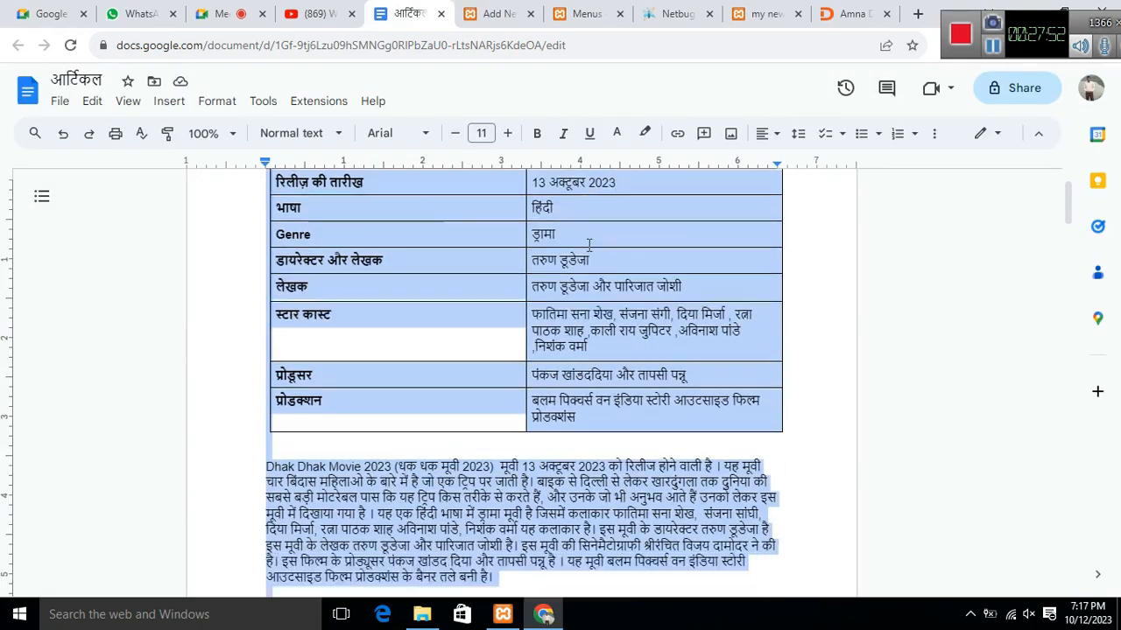
scroll(589, 246, down, 10)
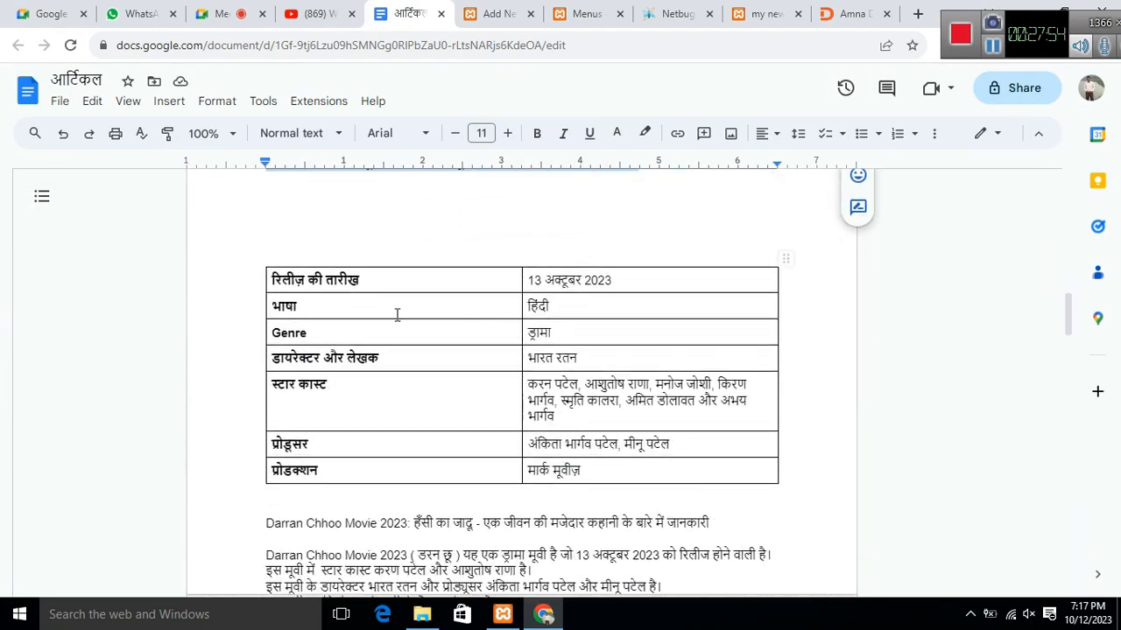
scroll(399, 313, down, 3)
drag(264, 362, 706, 359)
key(ctrl+c)
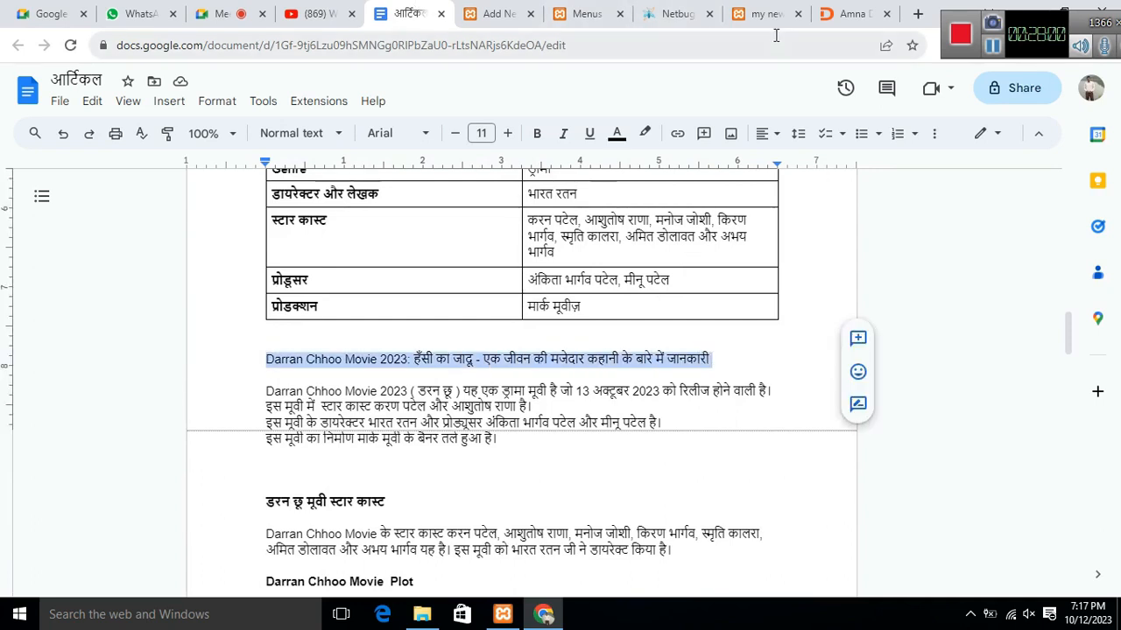
click(497, 14)
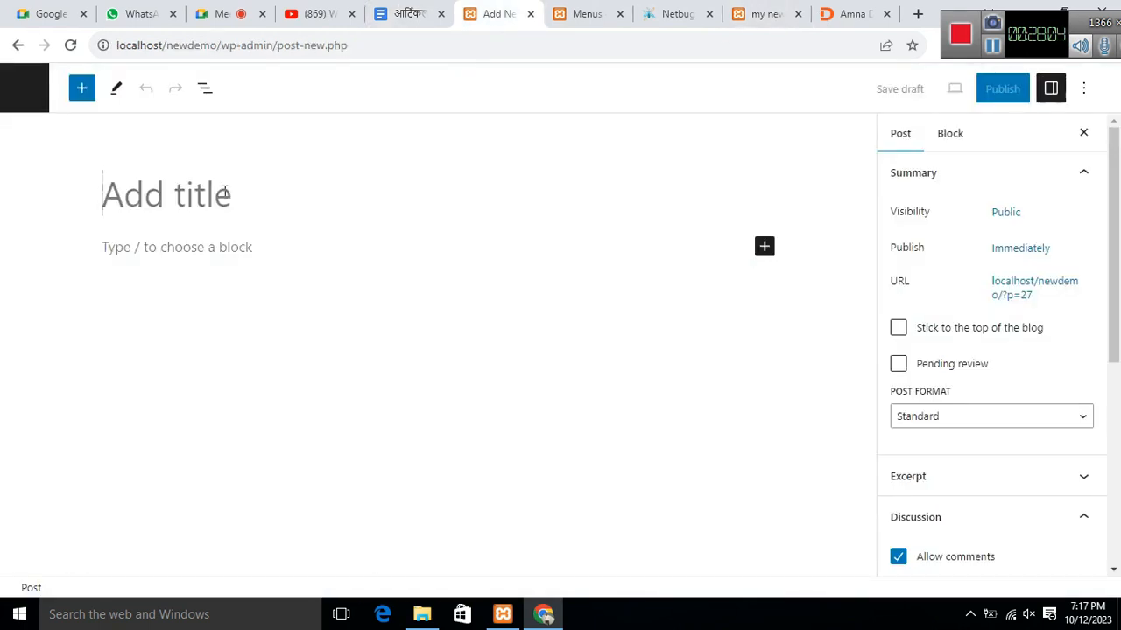
key(ctrl+v)
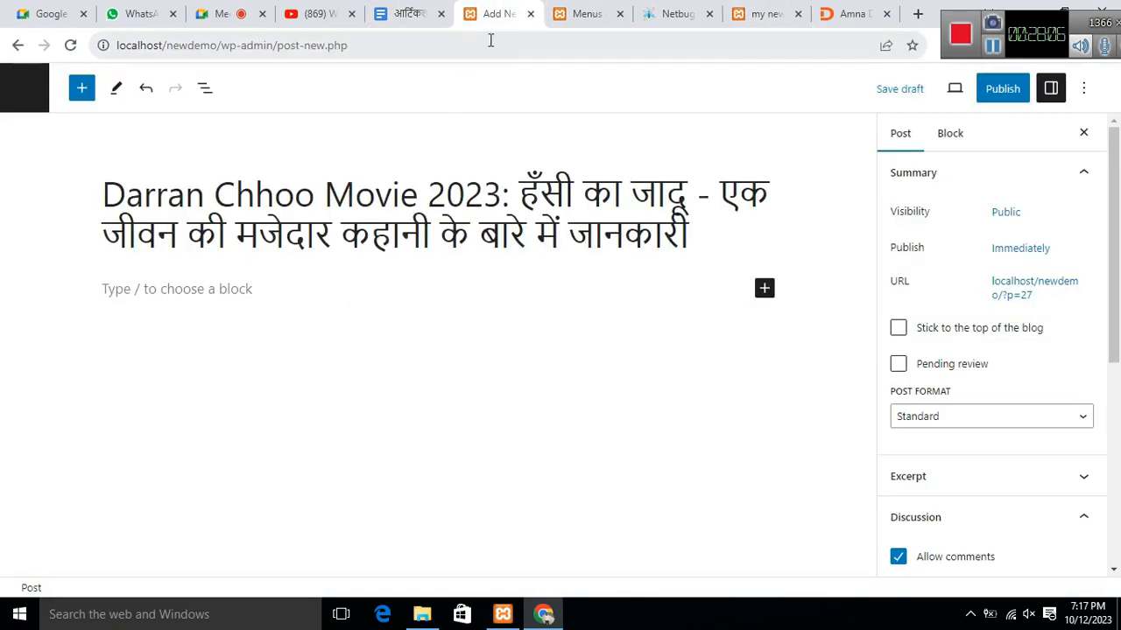
Step: Copy the Darran Chhoo Movie article's text in Google Docs, from the paragraph below its heading through the end of its conclusion
click(394, 14)
scroll(368, 318, down, 1)
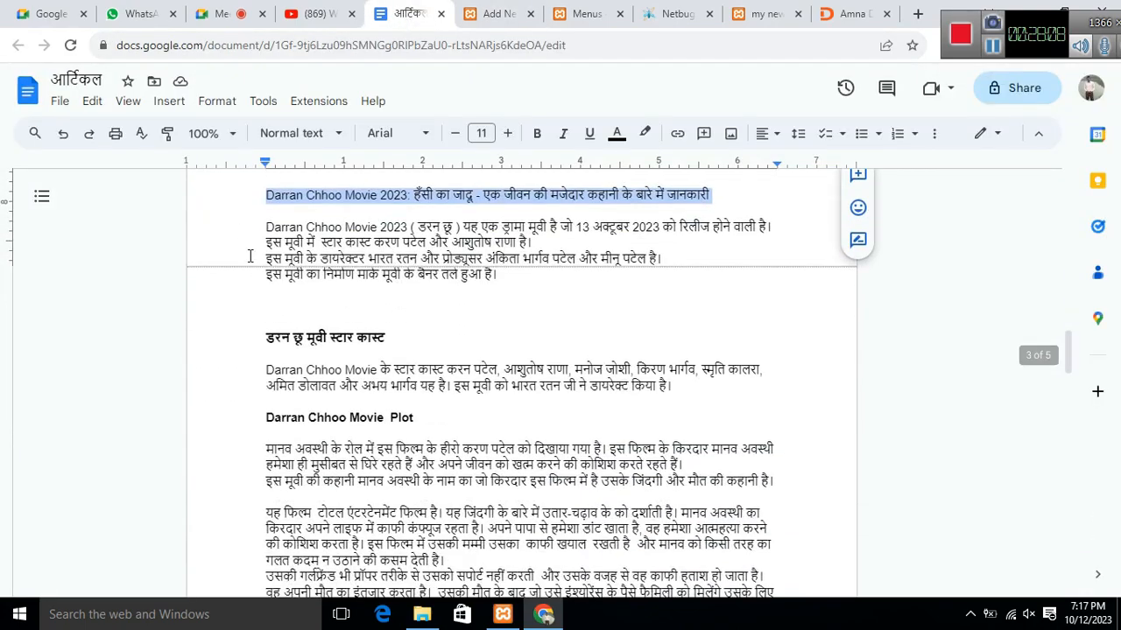
drag(261, 226, 542, 613)
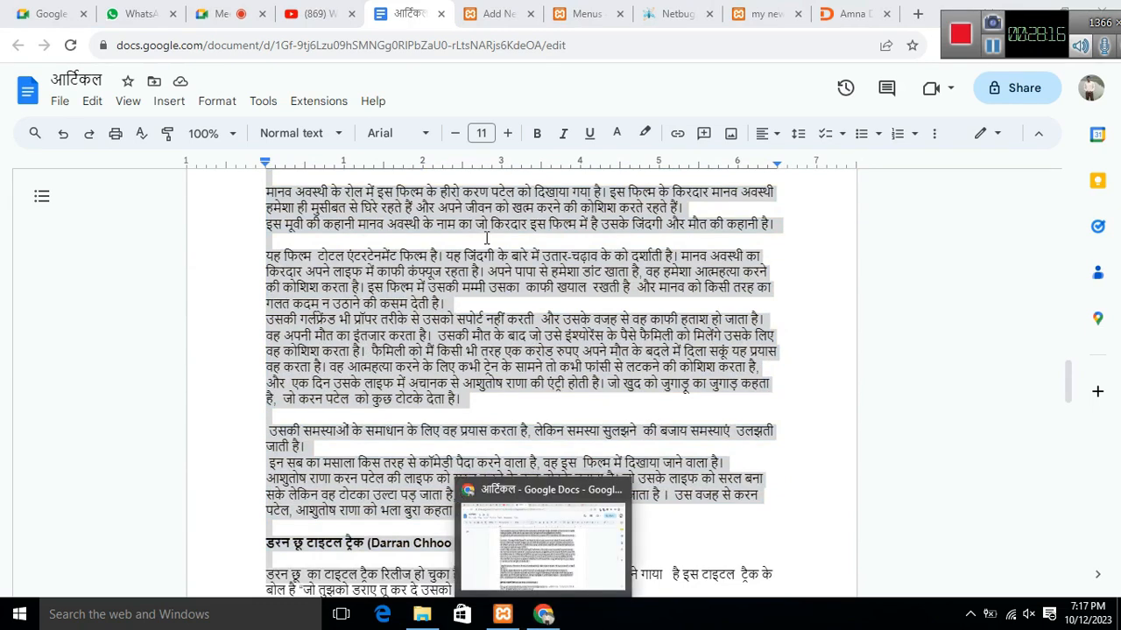
scroll(522, 384, down, 4)
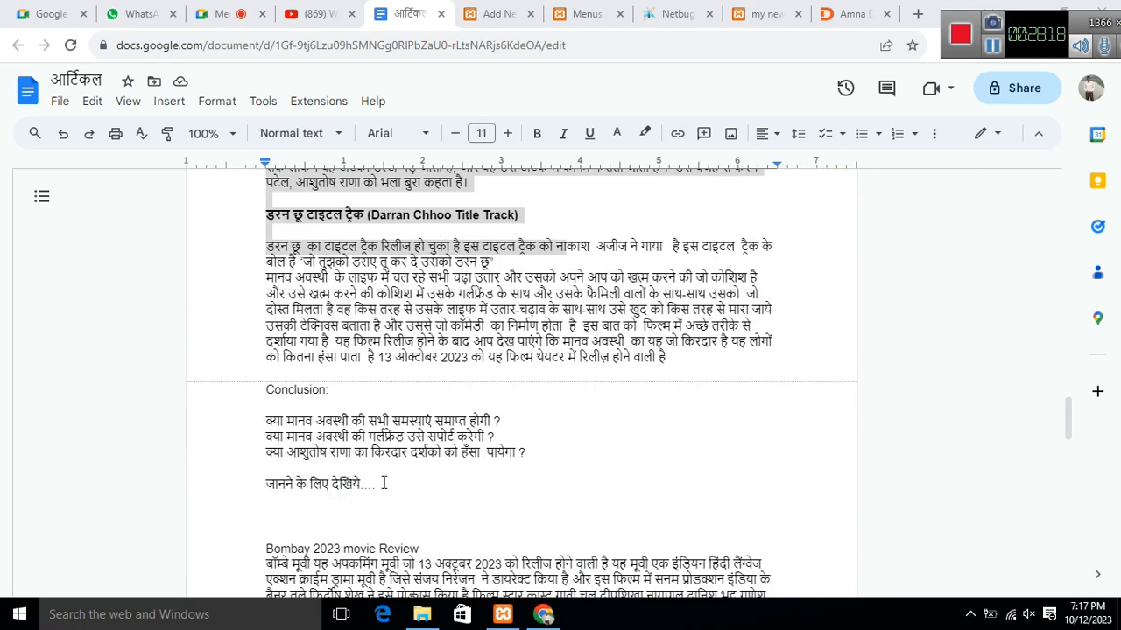
drag(351, 451, 298, 149)
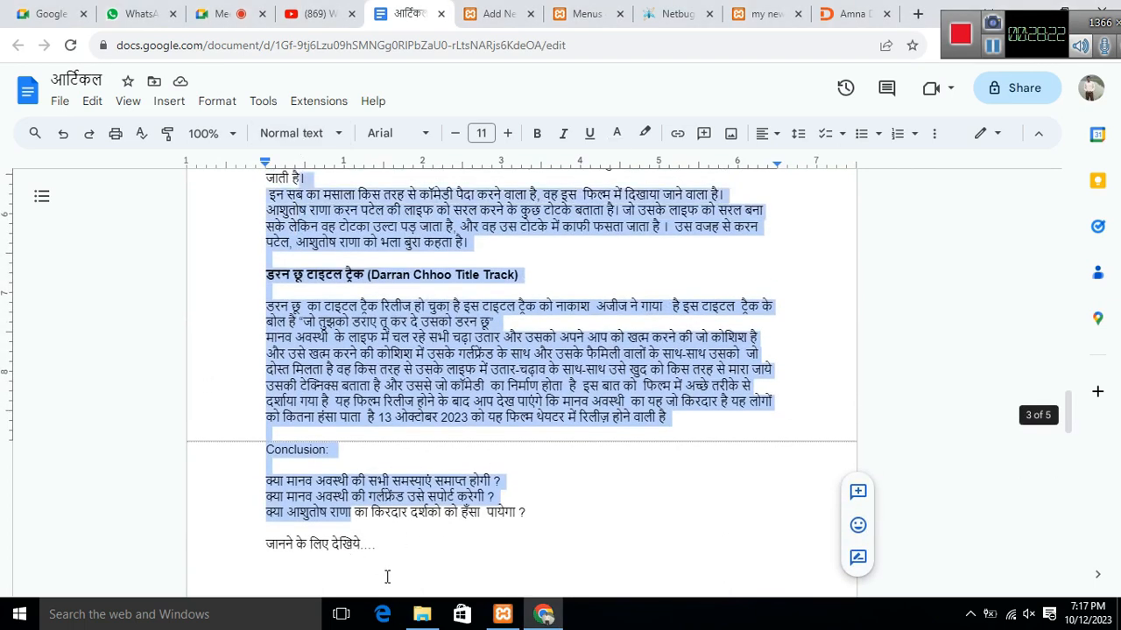
drag(385, 550, 326, 180)
scroll(403, 371, down, 5)
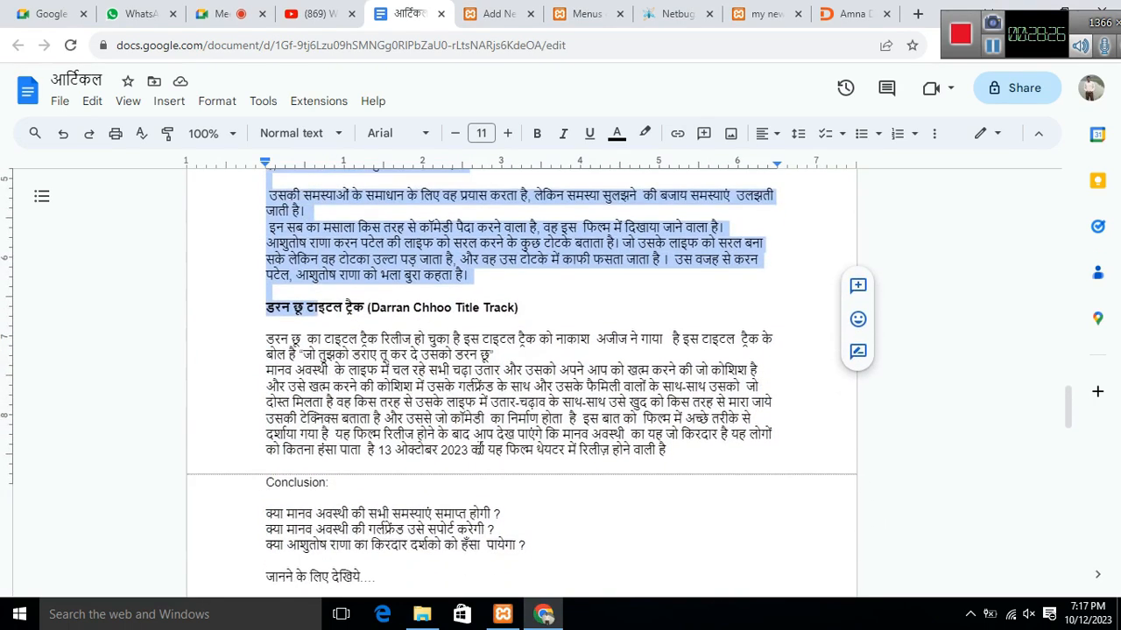
click(403, 371)
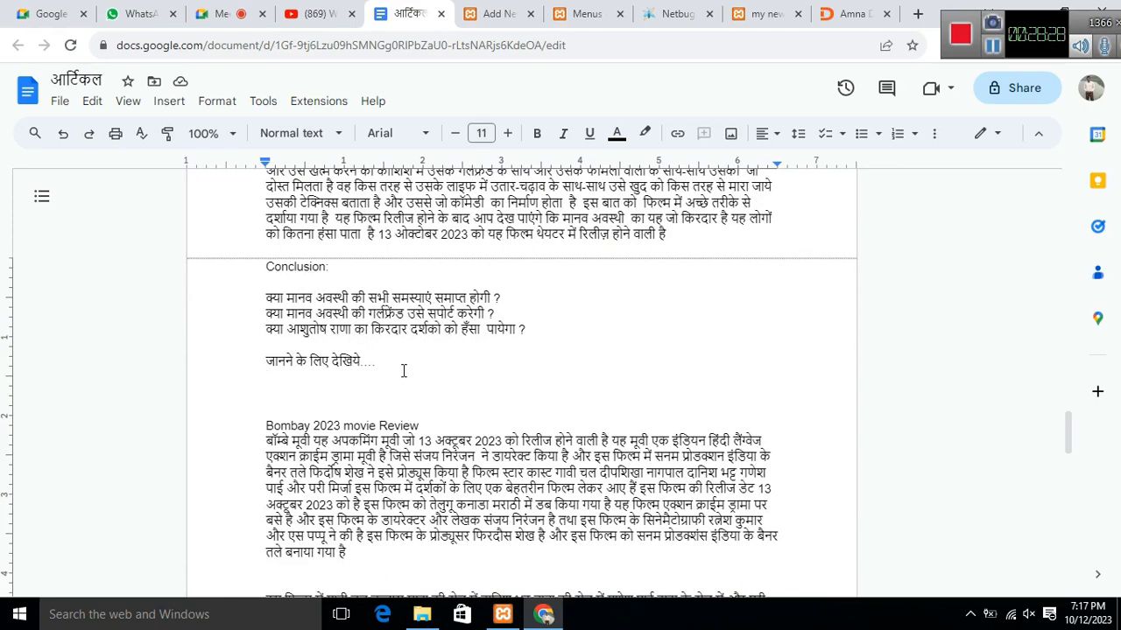
drag(403, 371, 315, 175)
drag(381, 522, 312, 322)
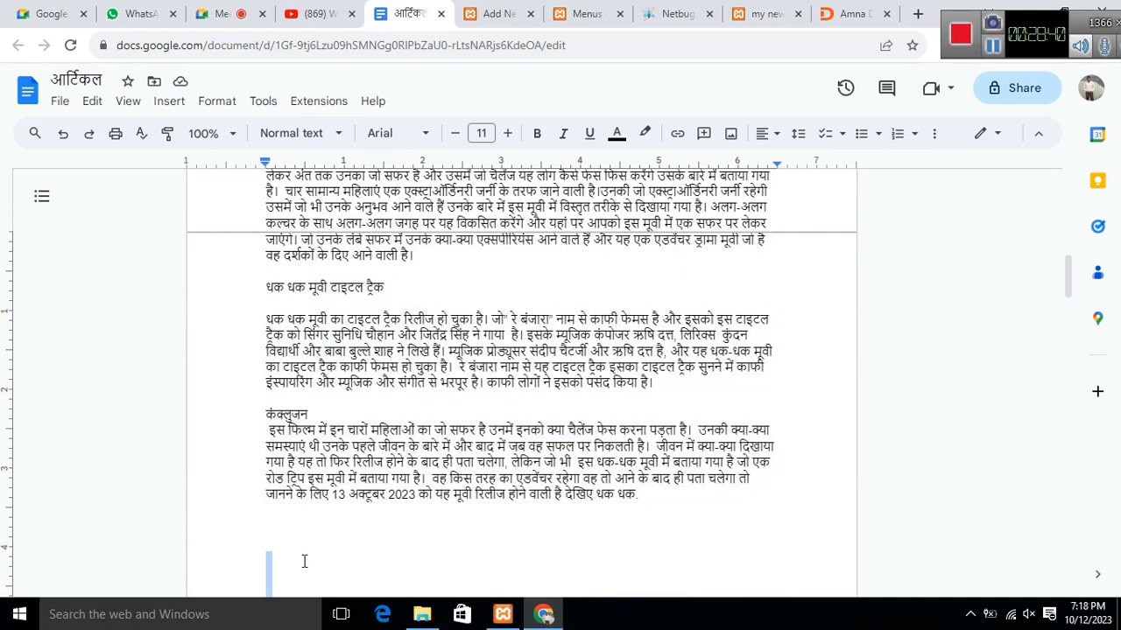
drag(300, 607, 261, 427)
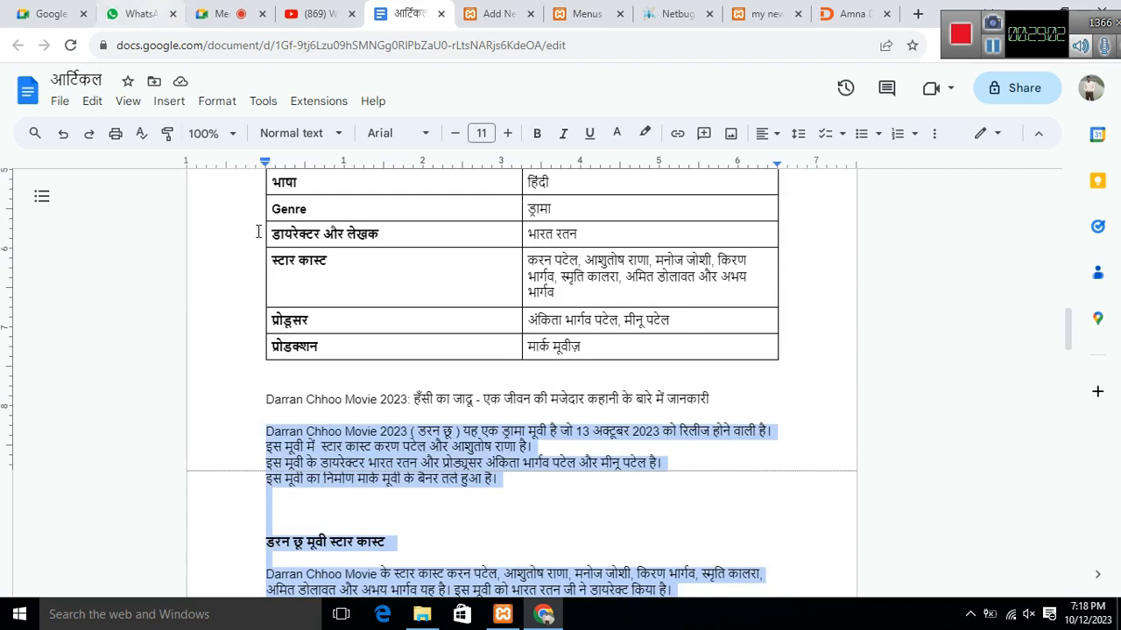
Step: Paste the copied Darran Chhoo Movie article text into the body of the new WordPress post
click(506, 14)
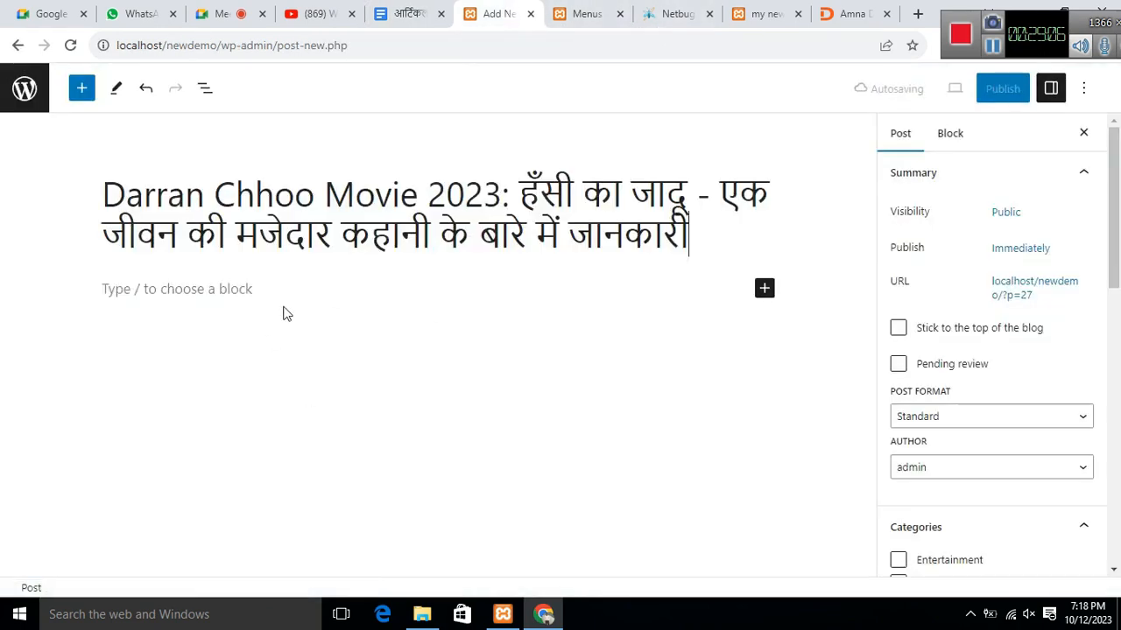
click(188, 298)
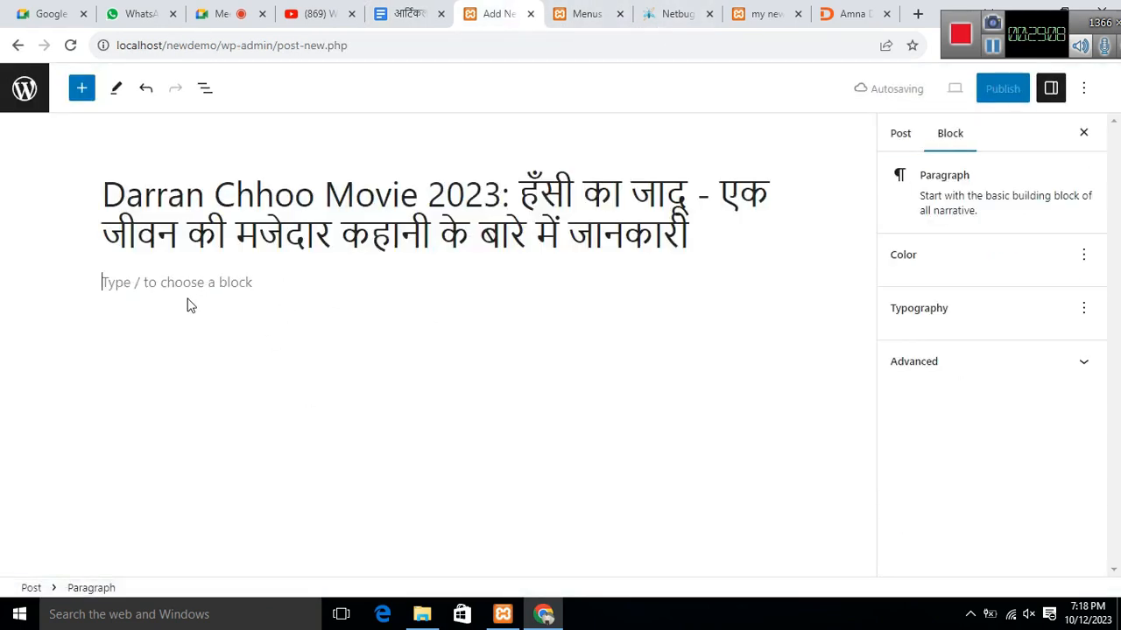
key(ctrl+v)
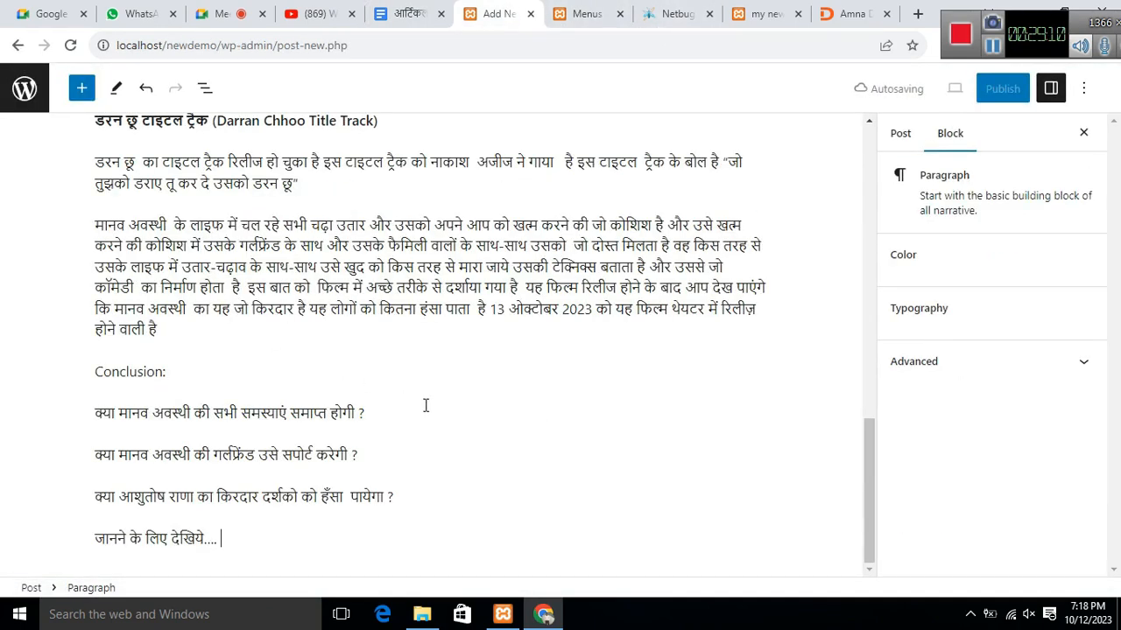
Step: Insert an Image block below the post's third paragraph, just above the star cast heading
scroll(405, 401, up, 10)
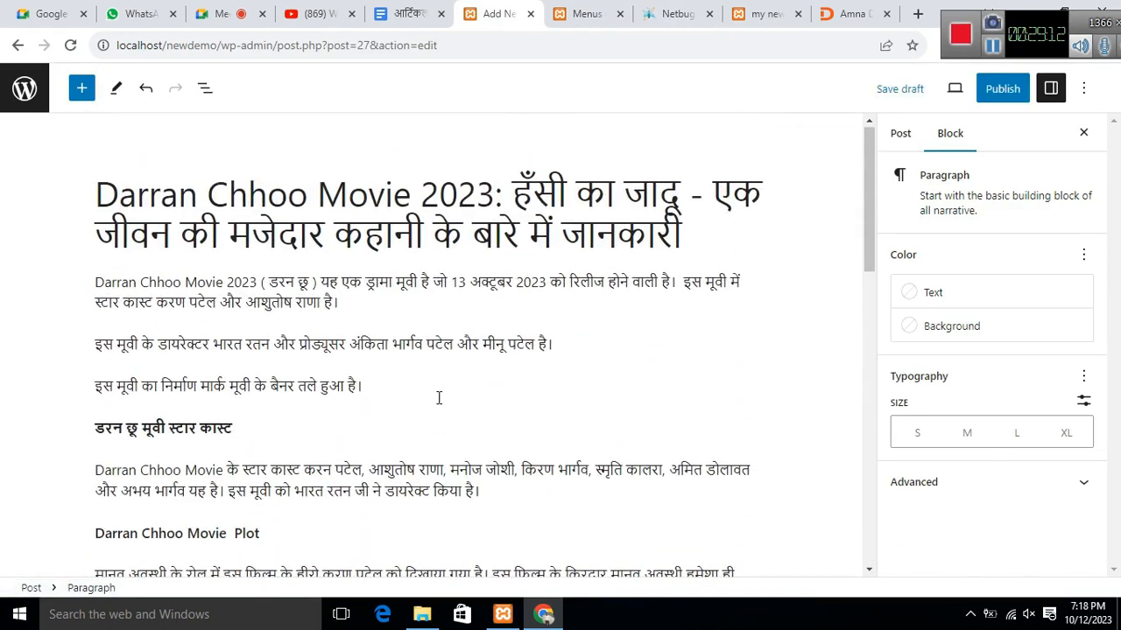
click(384, 386)
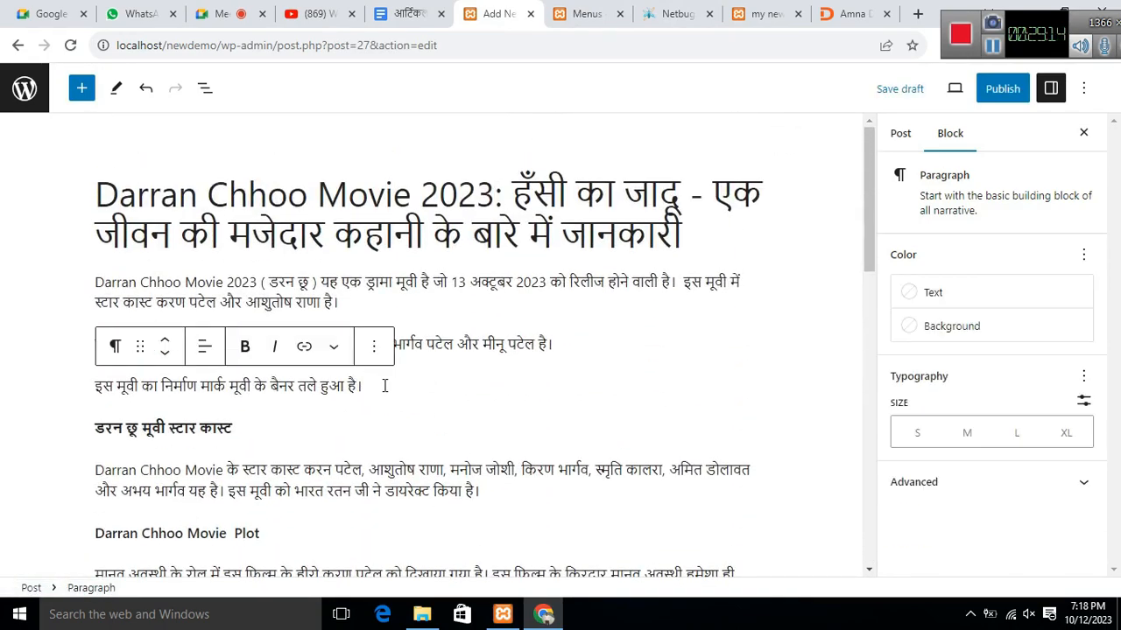
key(Return)
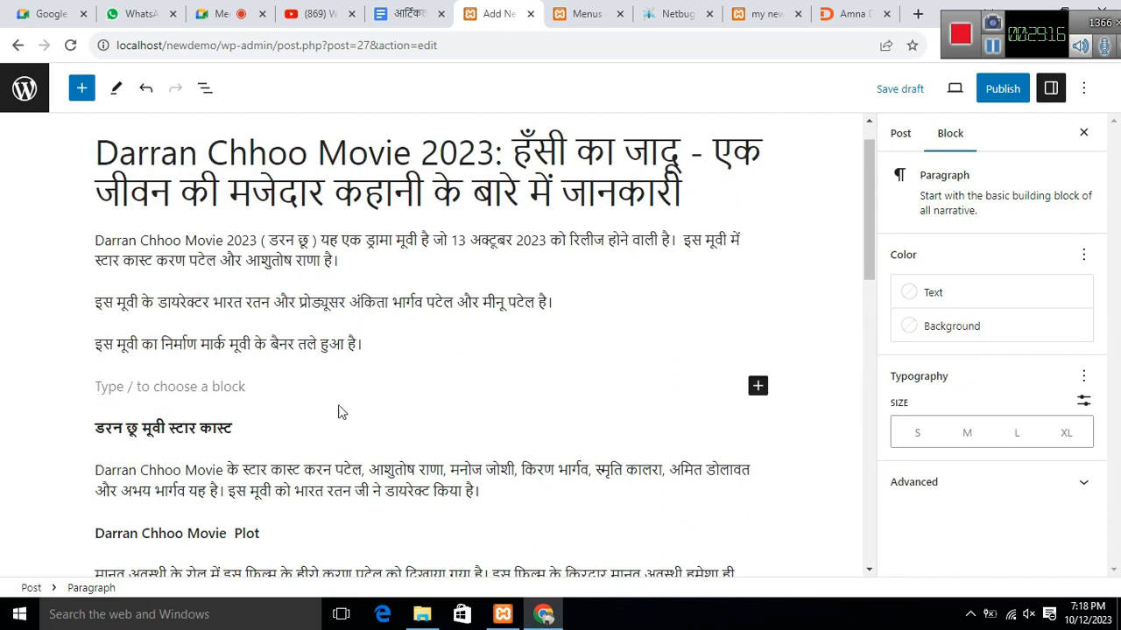
click(763, 391)
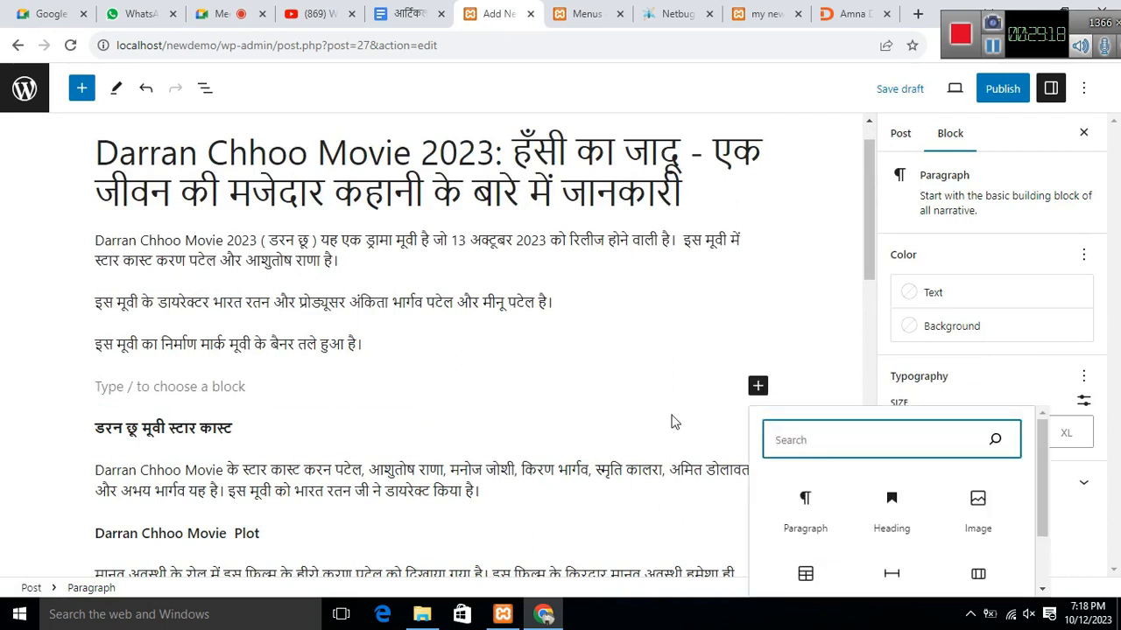
click(978, 510)
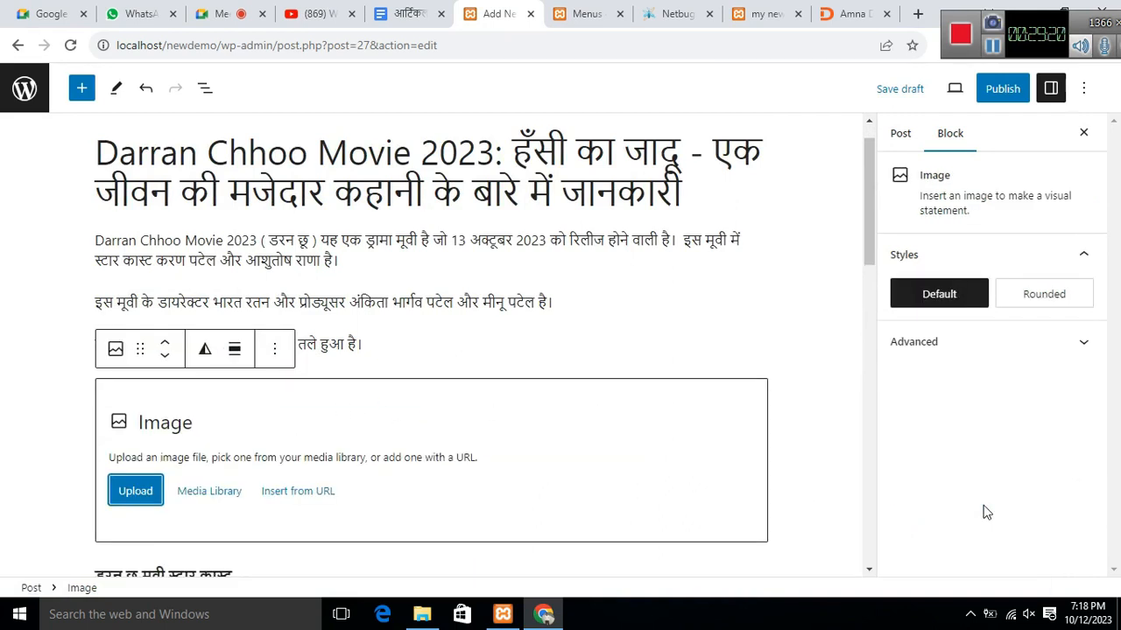
click(124, 489)
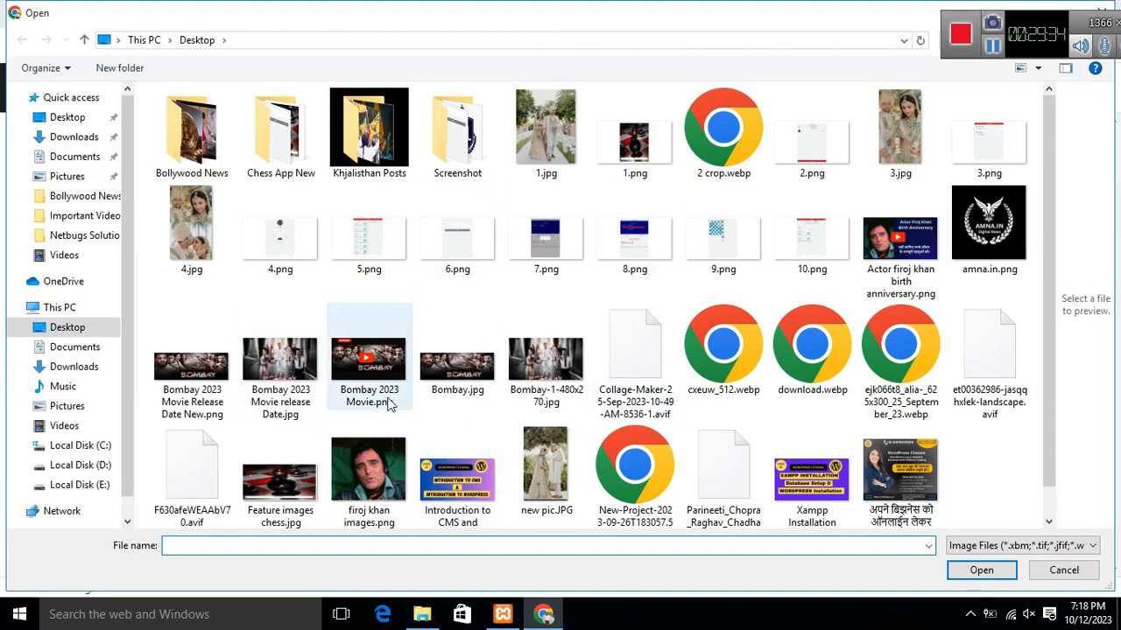
scroll(886, 385, down, 1)
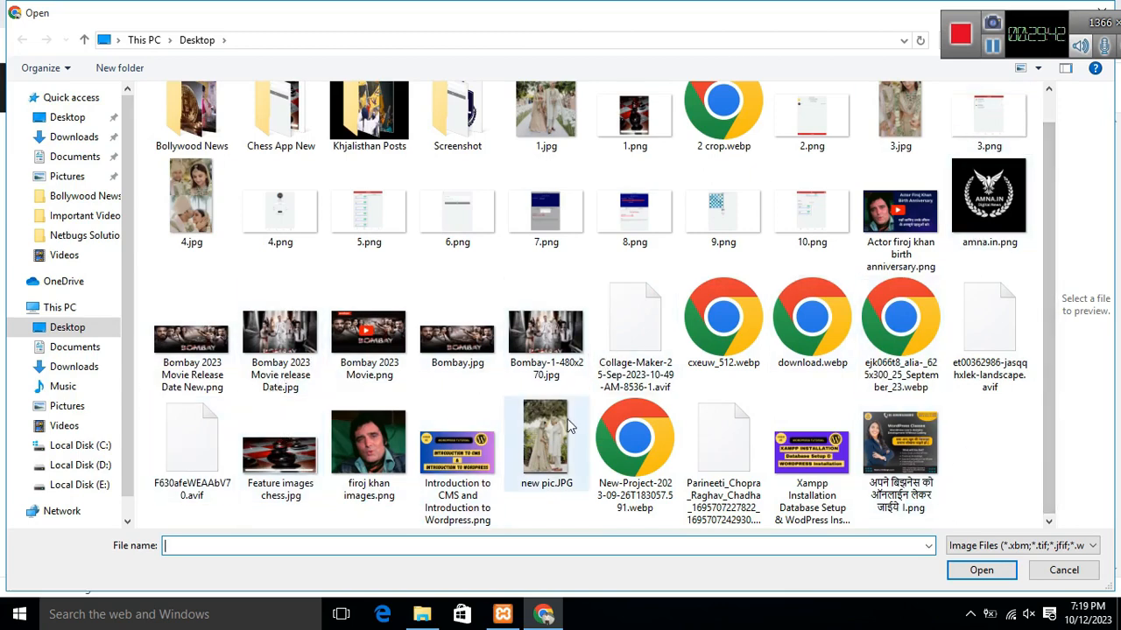
scroll(543, 420, up, 1)
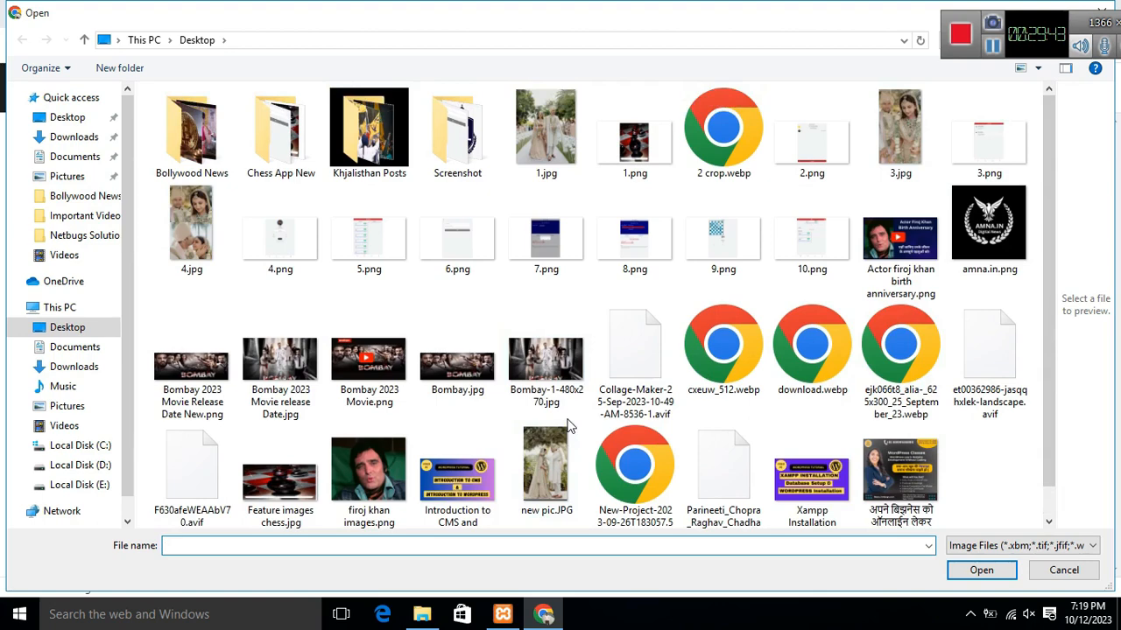
double_click(199, 131)
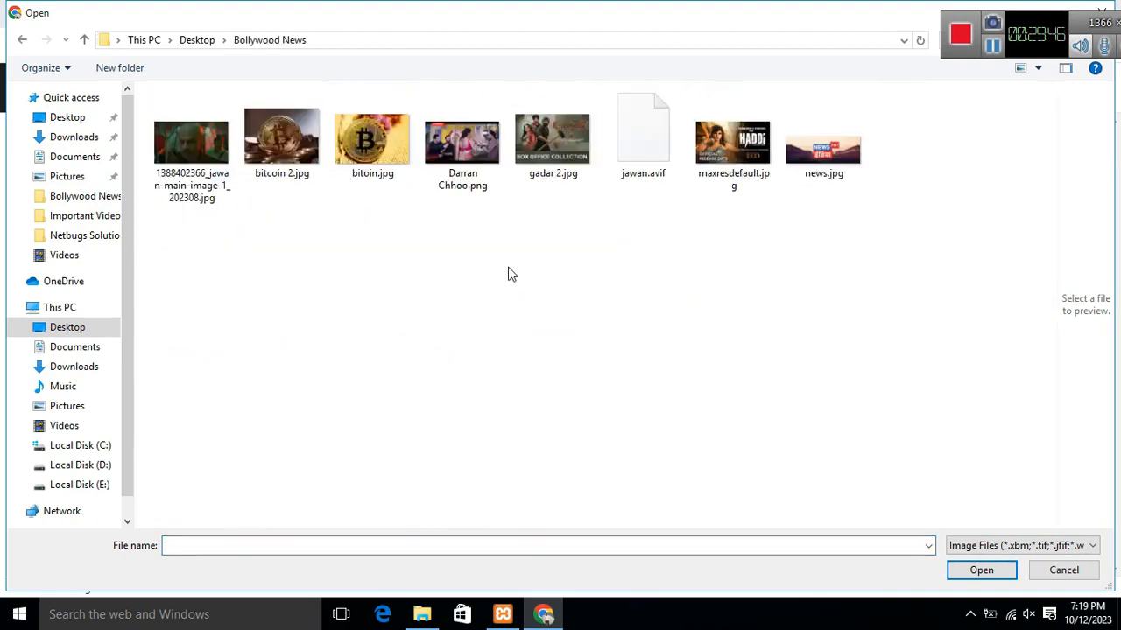
click(459, 145)
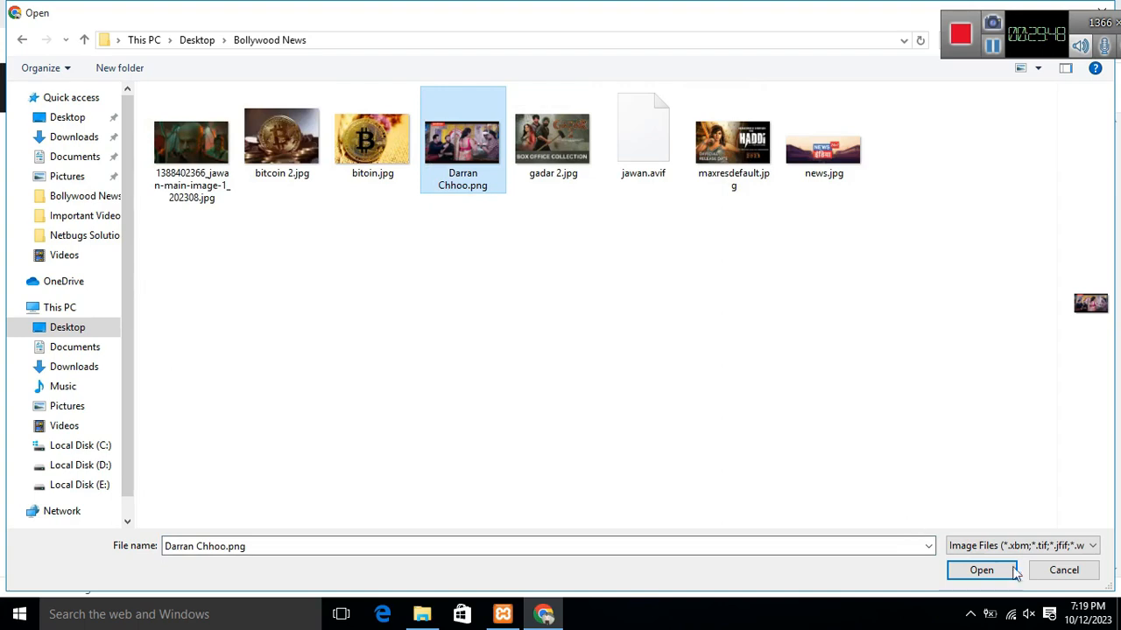
click(982, 570)
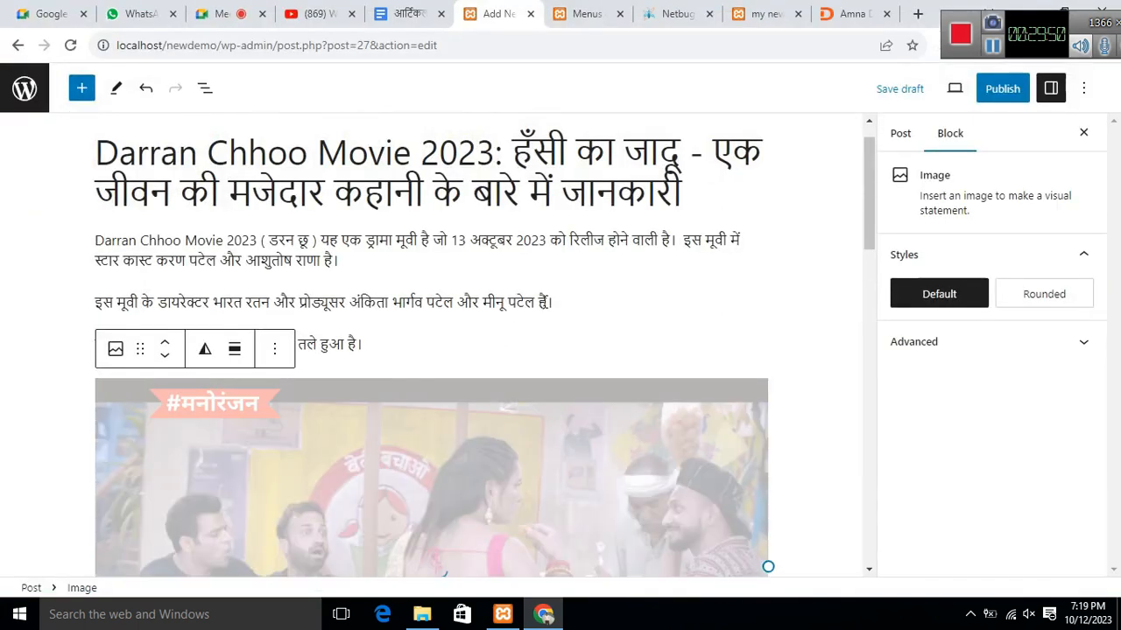
Step: Assign the post to the Entertainment category and set the Darran Chhoo picture as its featured image
scroll(676, 298, down, 5)
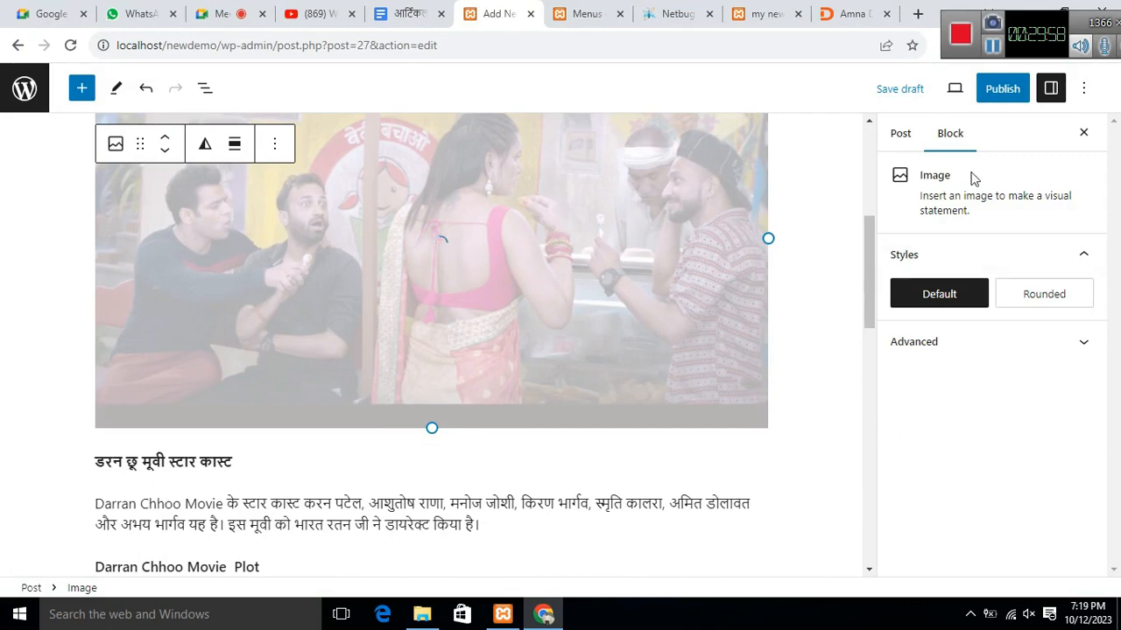
click(902, 136)
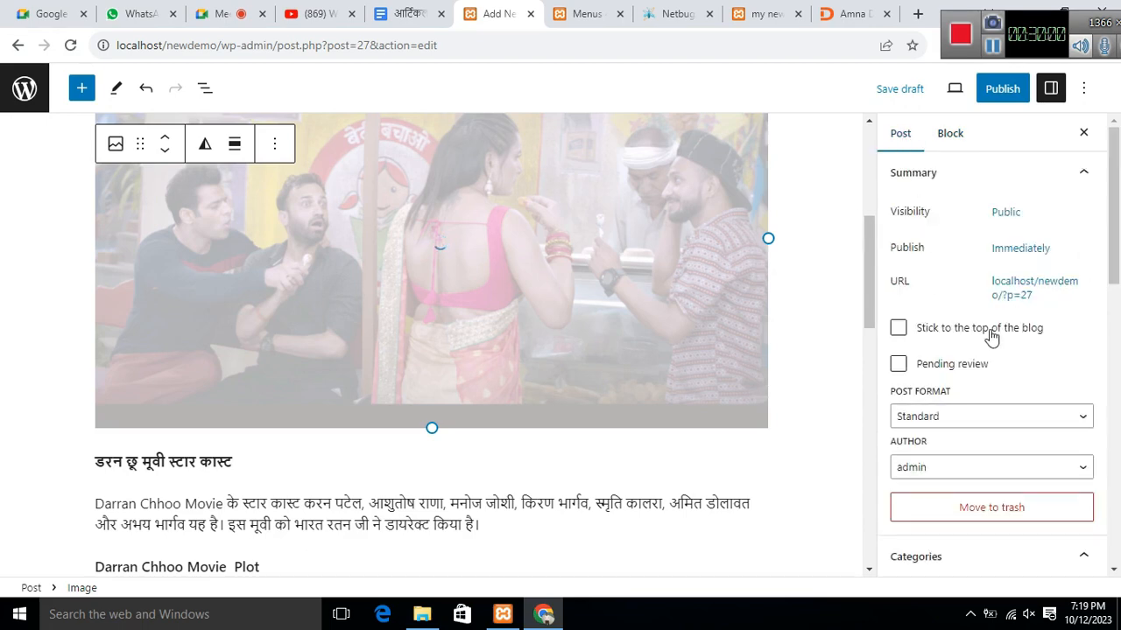
scroll(994, 341, down, 6)
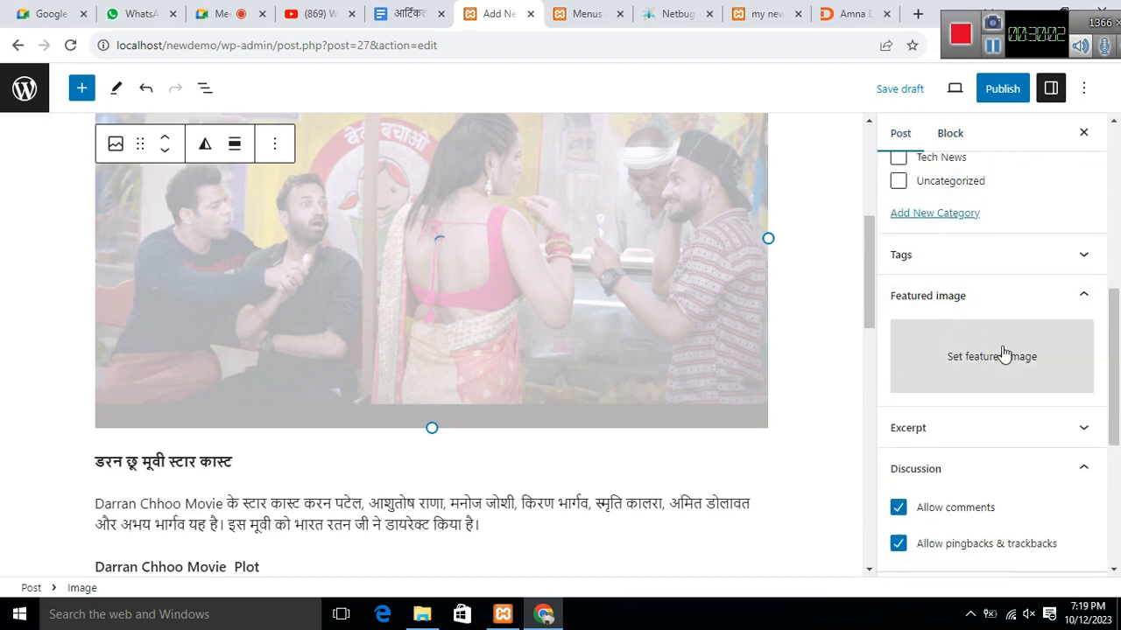
scroll(1004, 354, up, 3)
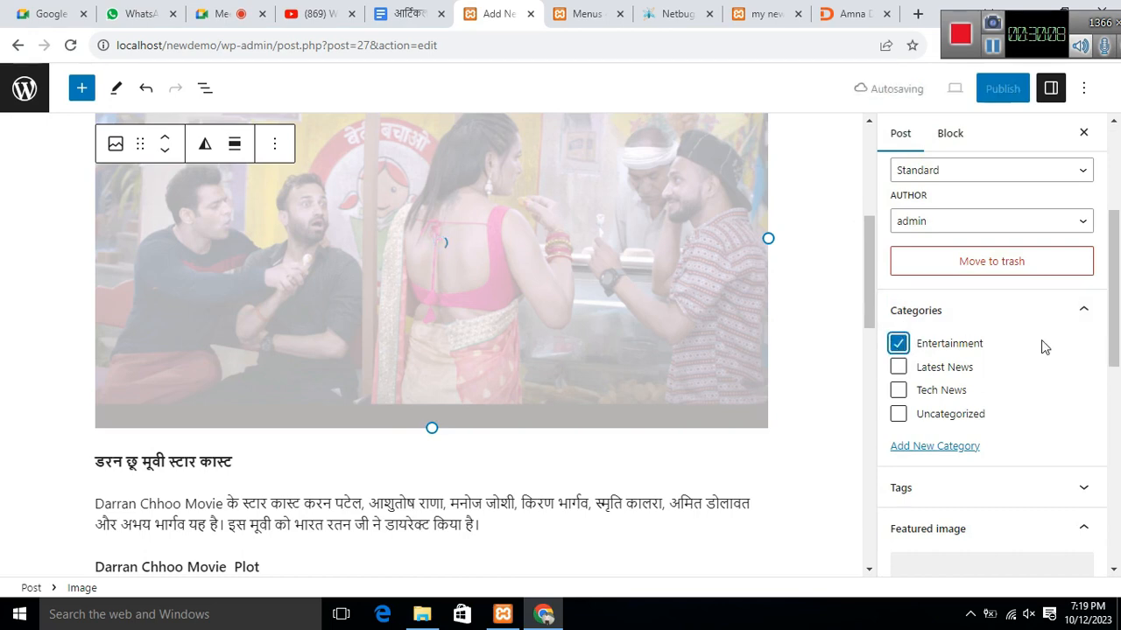
scroll(1036, 338, down, 3)
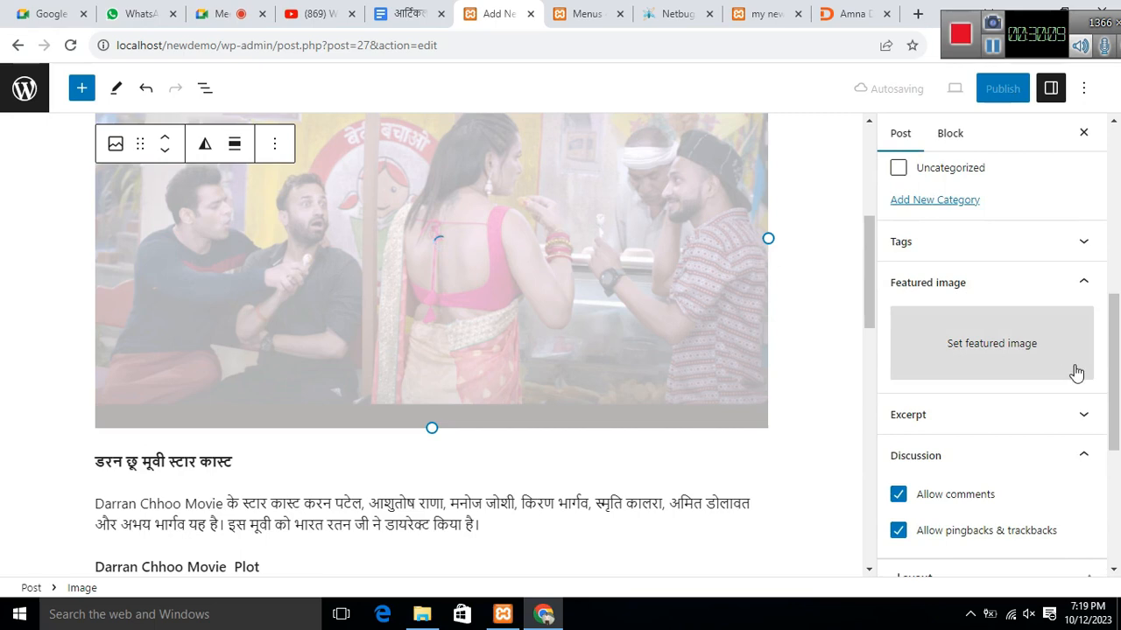
click(1006, 352)
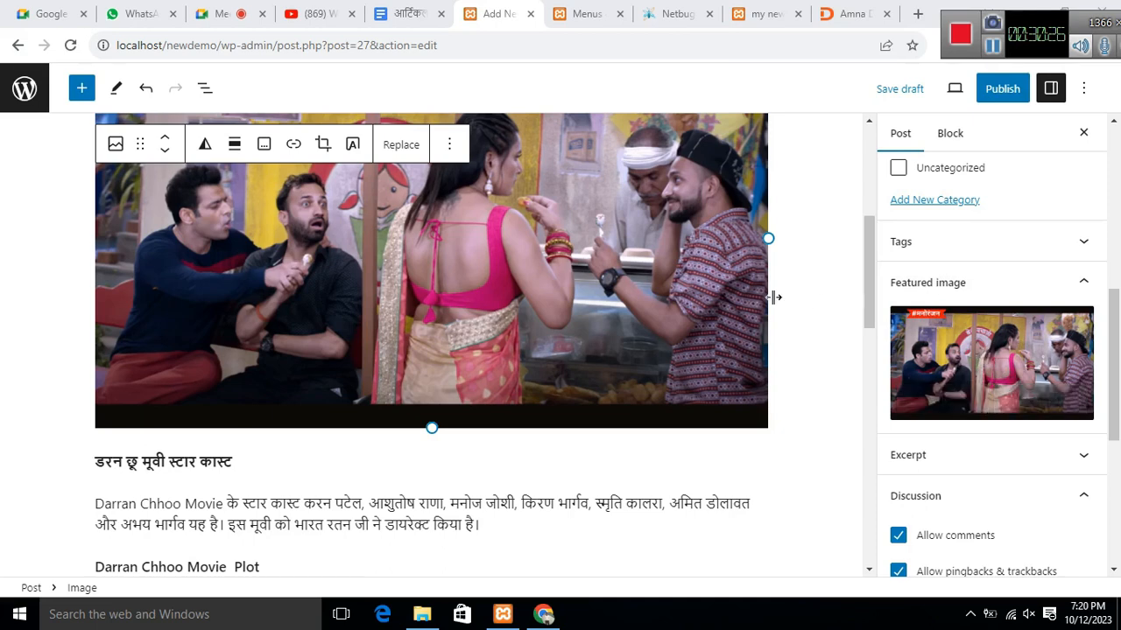
click(1002, 91)
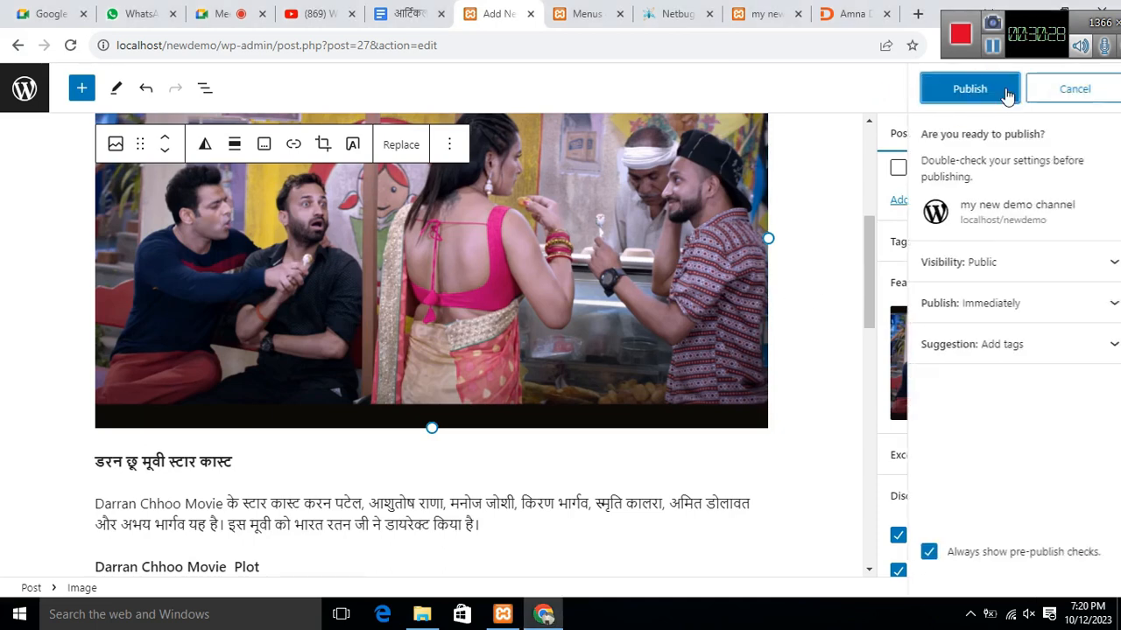
click(968, 105)
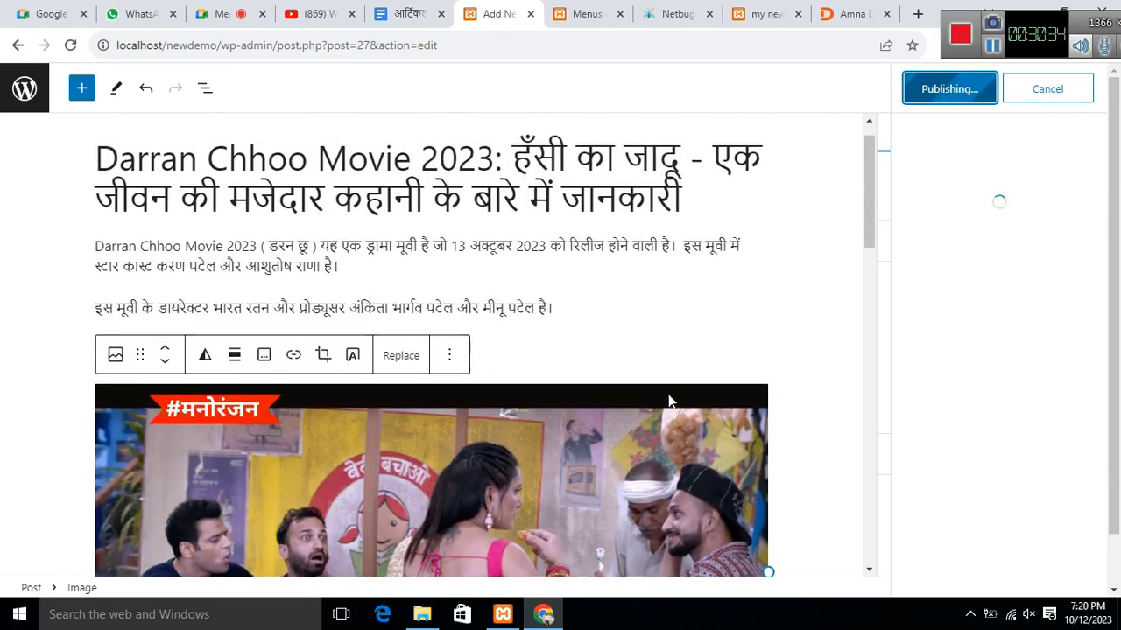
click(757, 13)
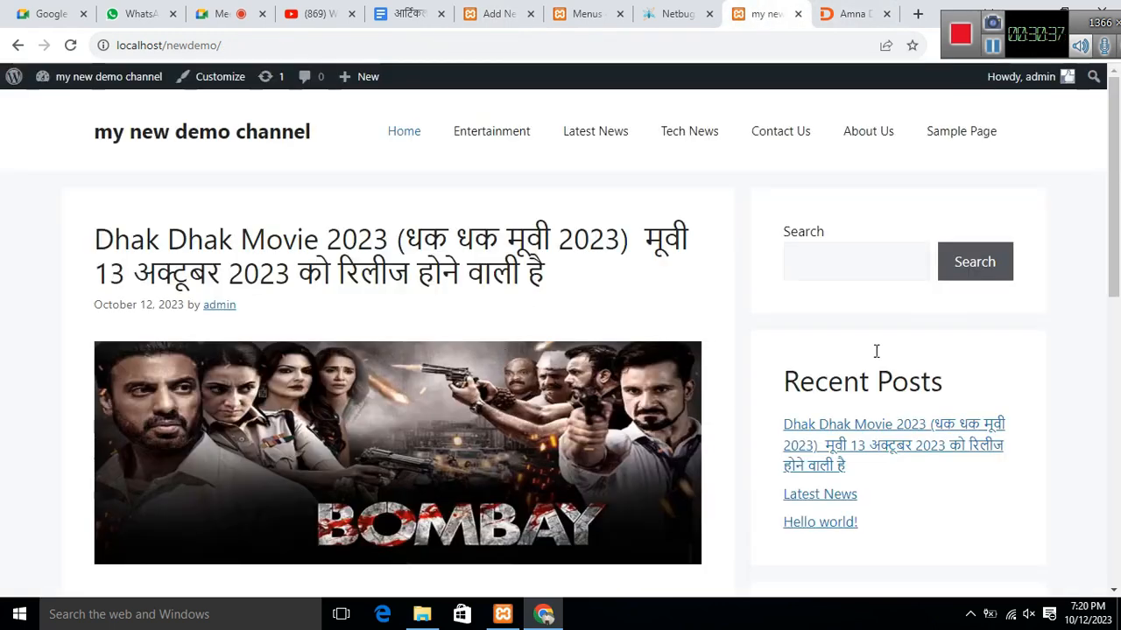
click(70, 44)
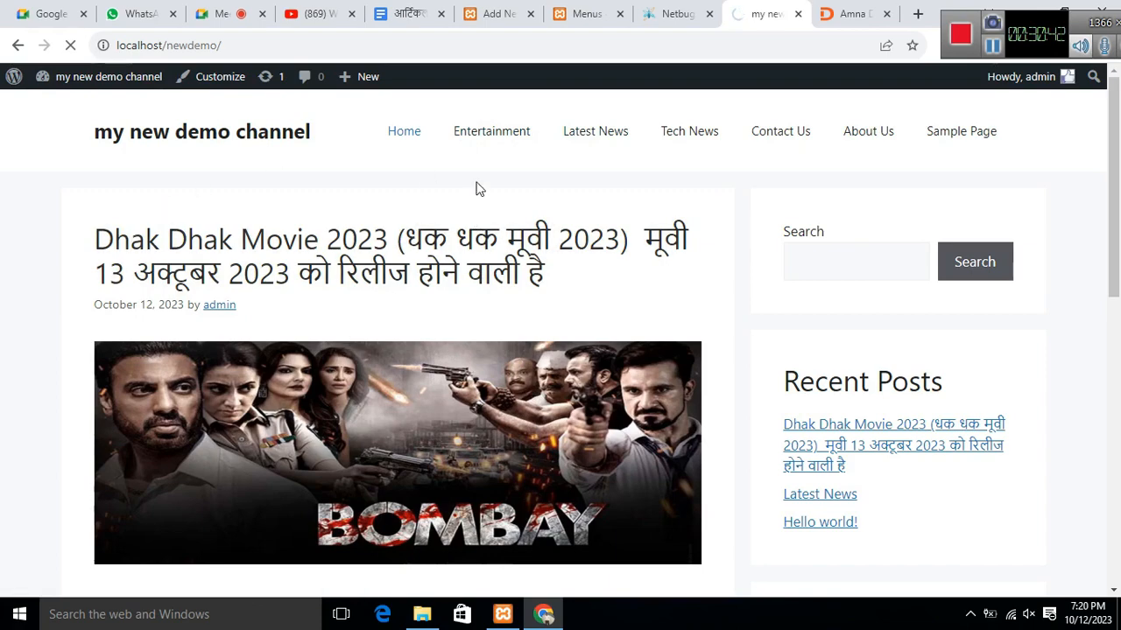
scroll(580, 275, down, 1)
scroll(581, 275, down, 8)
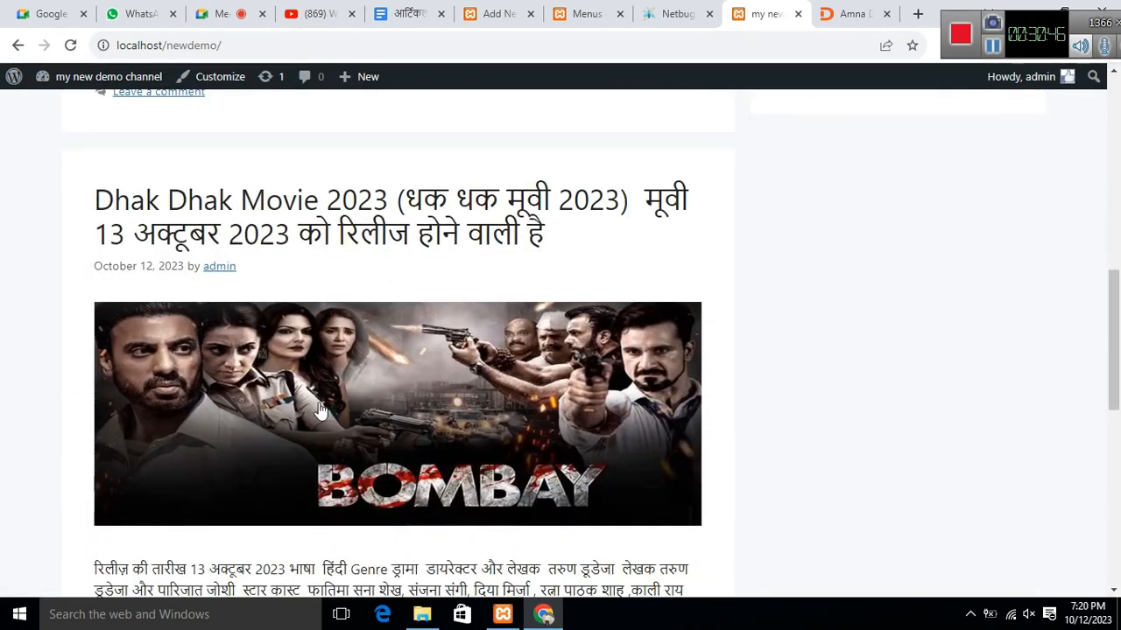
scroll(570, 438, up, 10)
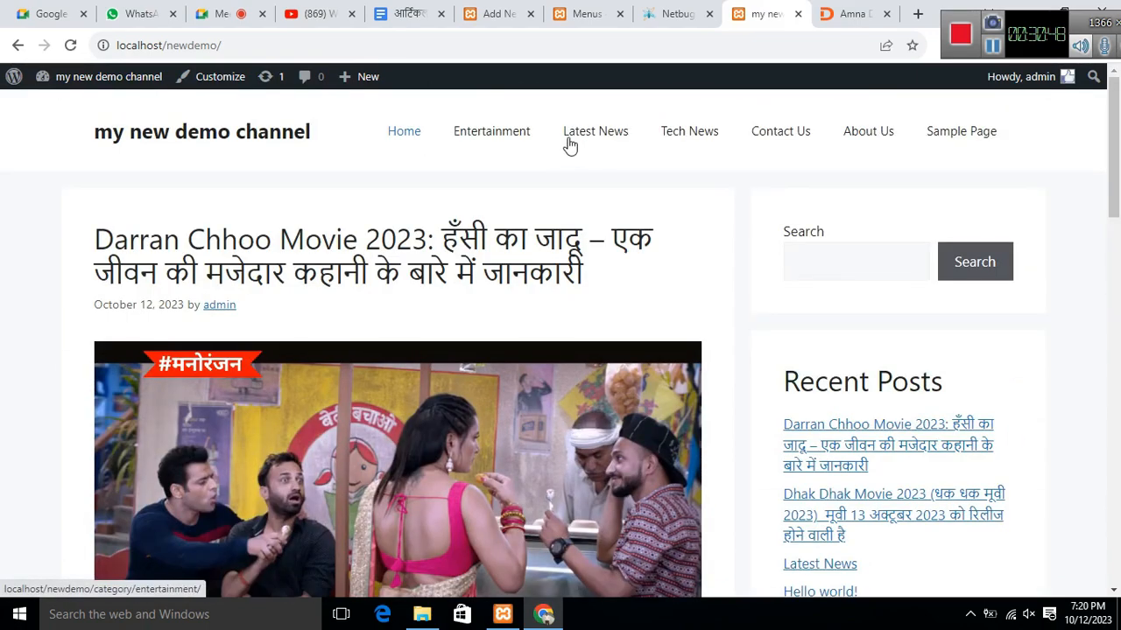
Step: Open the Entertainment category from the site's header menu and look through the listed posts while it loads
click(609, 151)
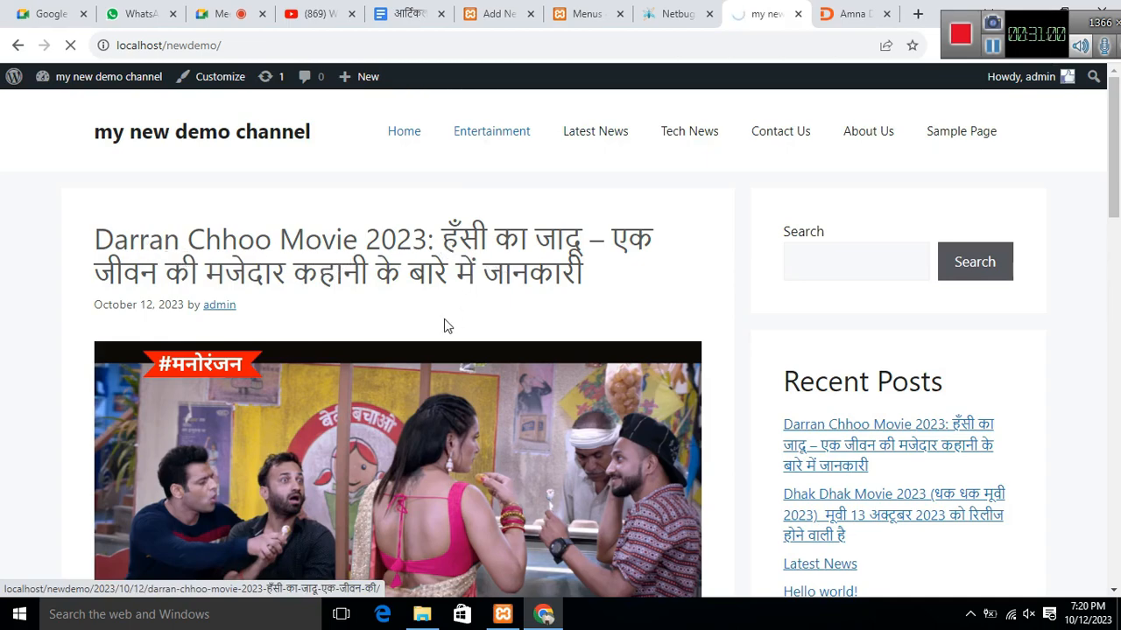
scroll(444, 326, down, 10)
scroll(493, 308, up, 4)
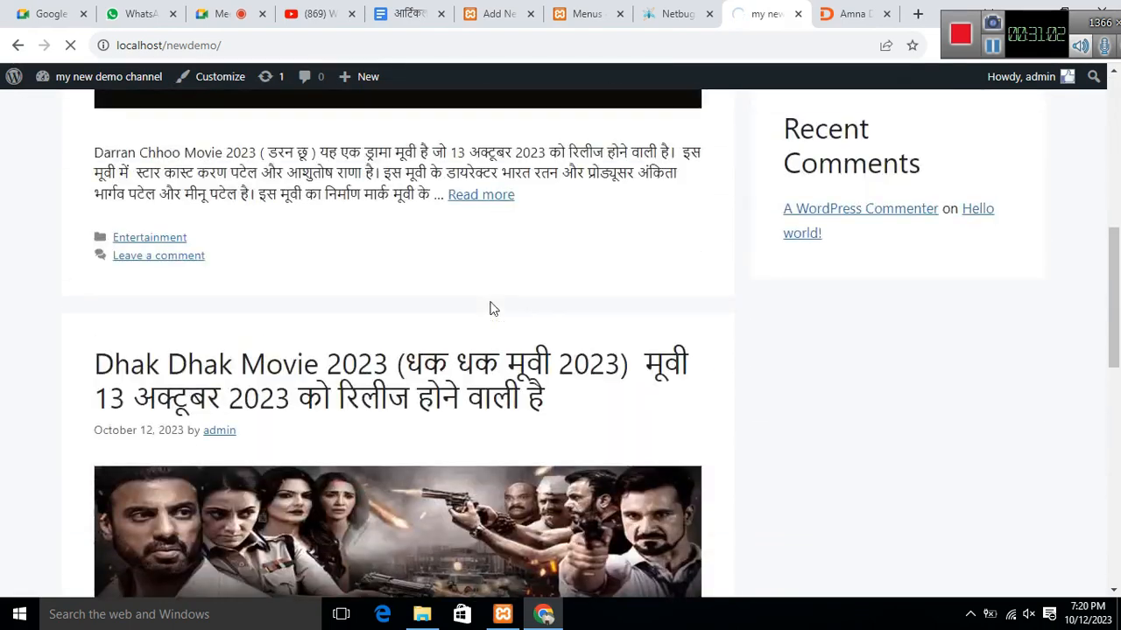
scroll(377, 283, up, 4)
scroll(385, 273, down, 6)
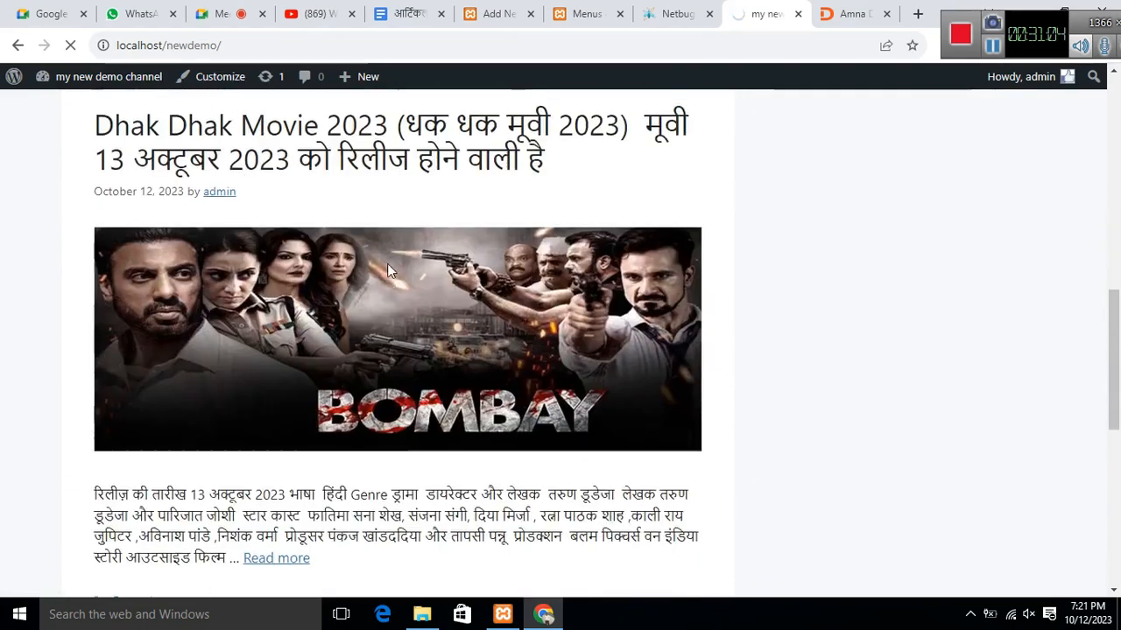
scroll(388, 273, down, 6)
scroll(388, 279, up, 12)
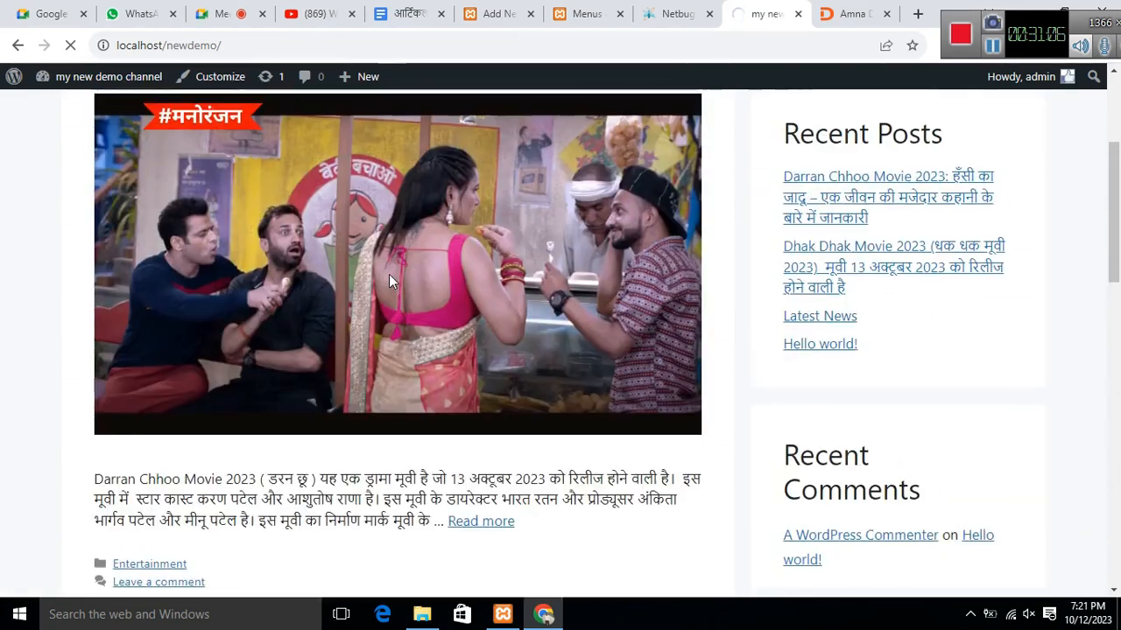
scroll(388, 281, up, 3)
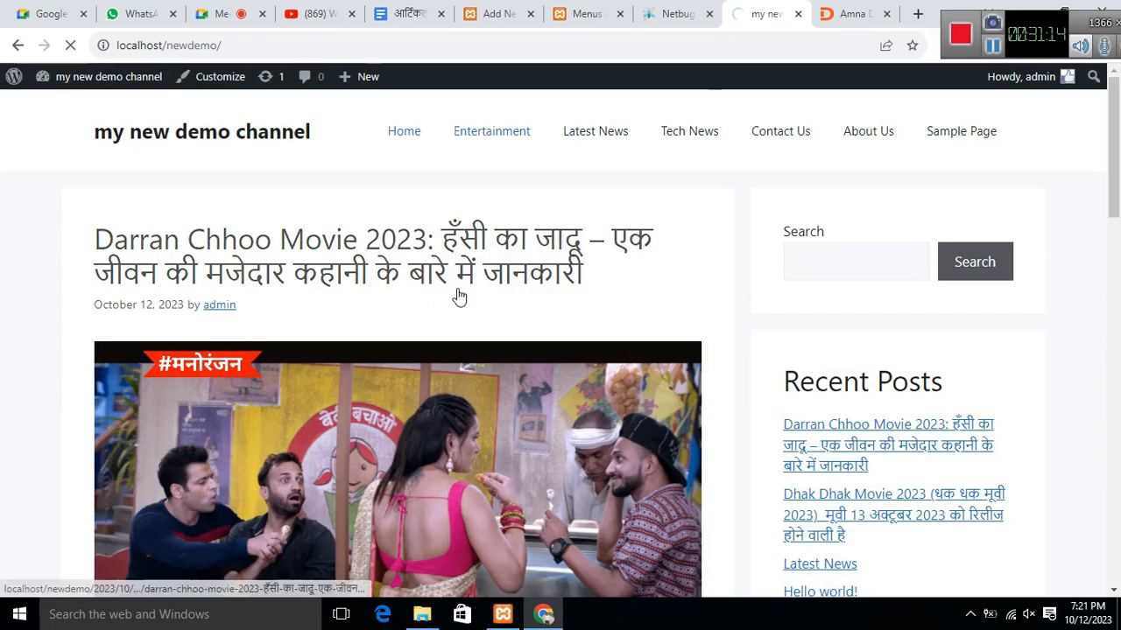
scroll(459, 297, down, 15)
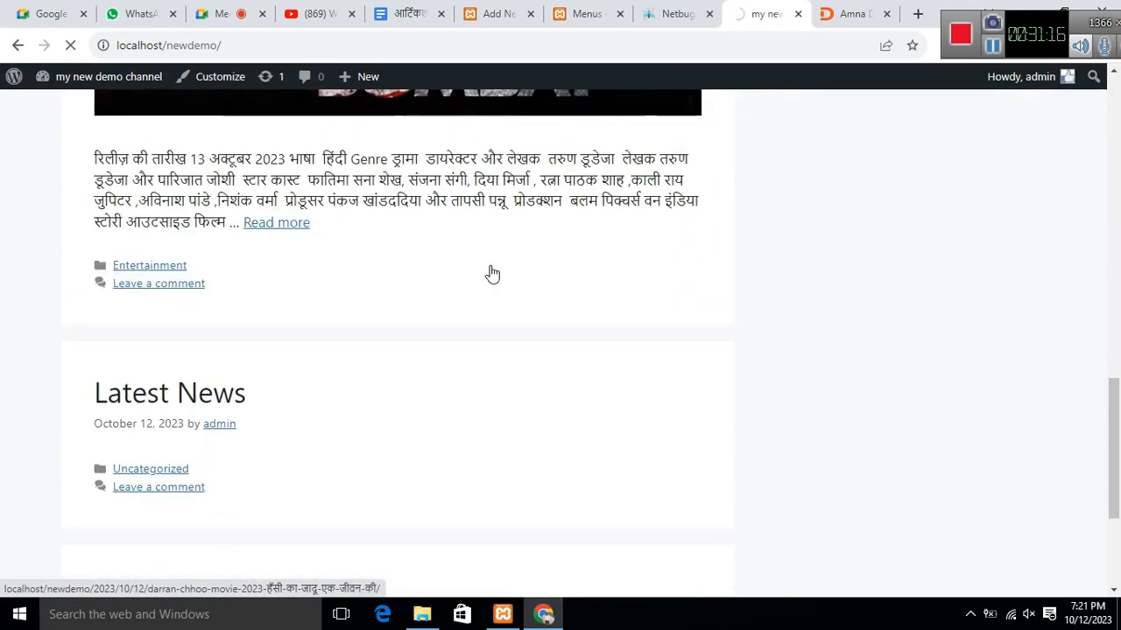
scroll(486, 275, down, 3)
scroll(563, 317, up, 7)
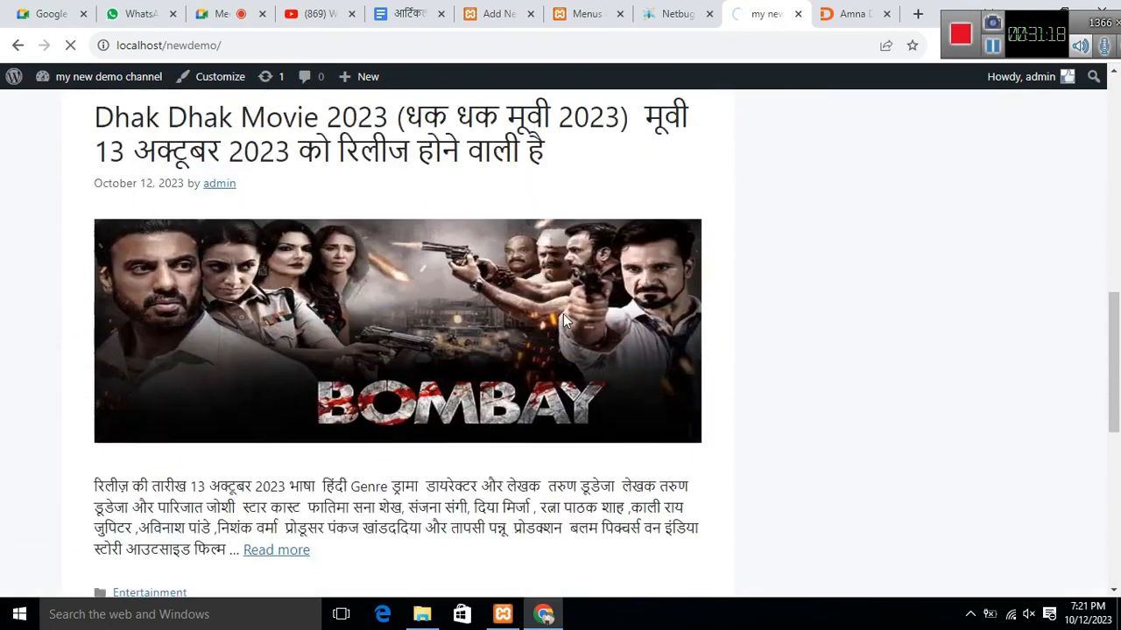
scroll(563, 313, up, 8)
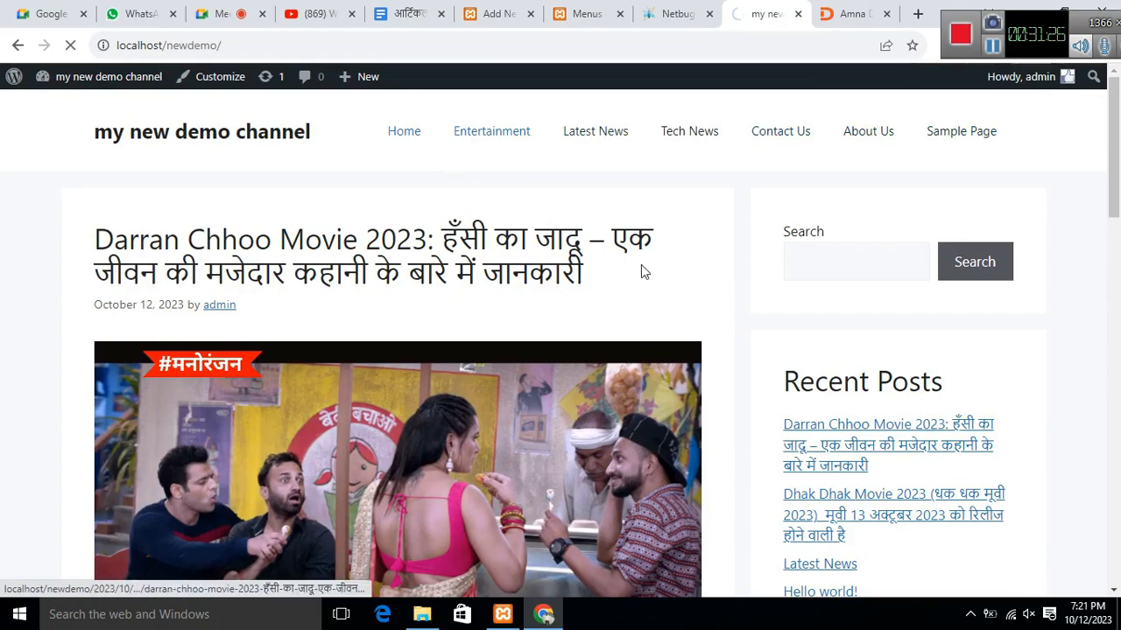
scroll(882, 328, down, 5)
scroll(867, 315, down, 8)
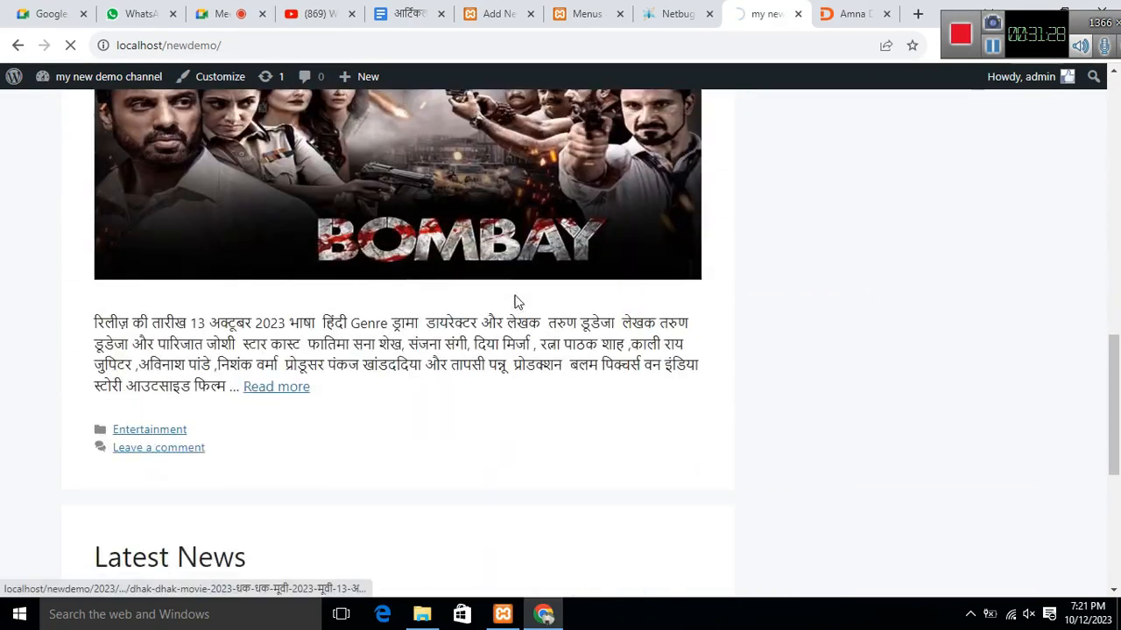
scroll(515, 302, up, 7)
scroll(515, 302, up, 7)
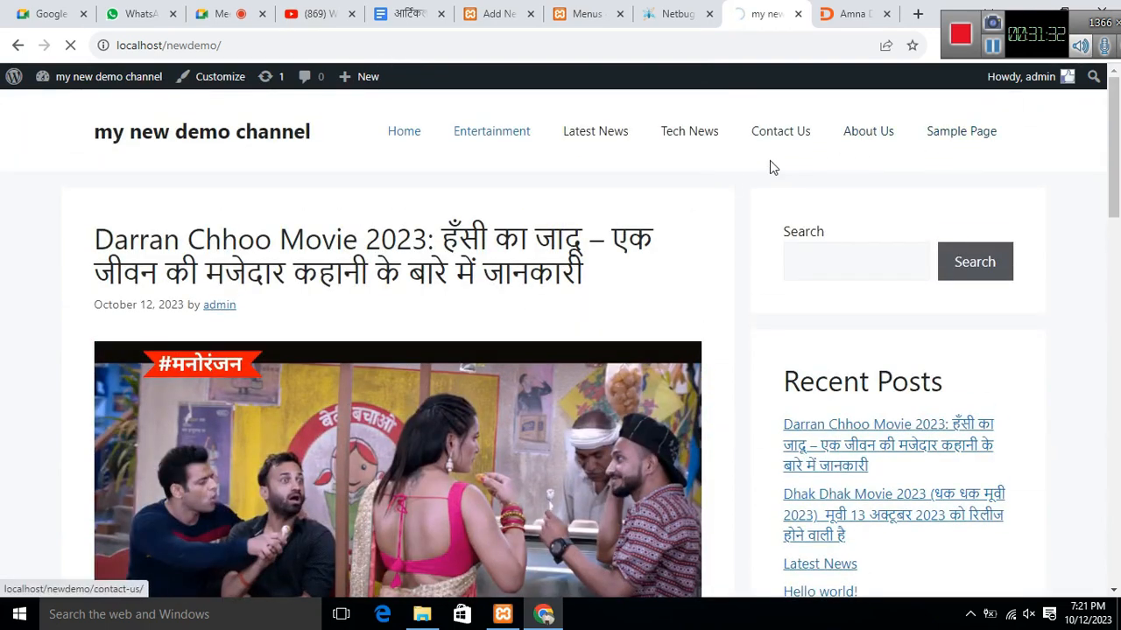
Step: Review the Header Menu's structure and the pages available to add to it
click(584, 14)
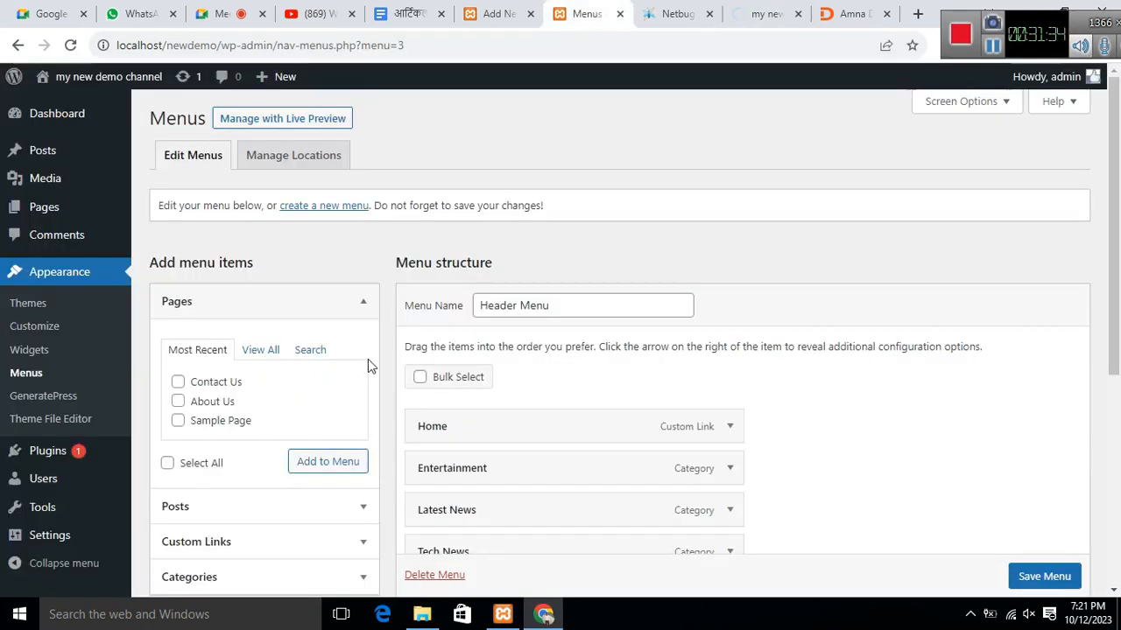
scroll(732, 341, down, 4)
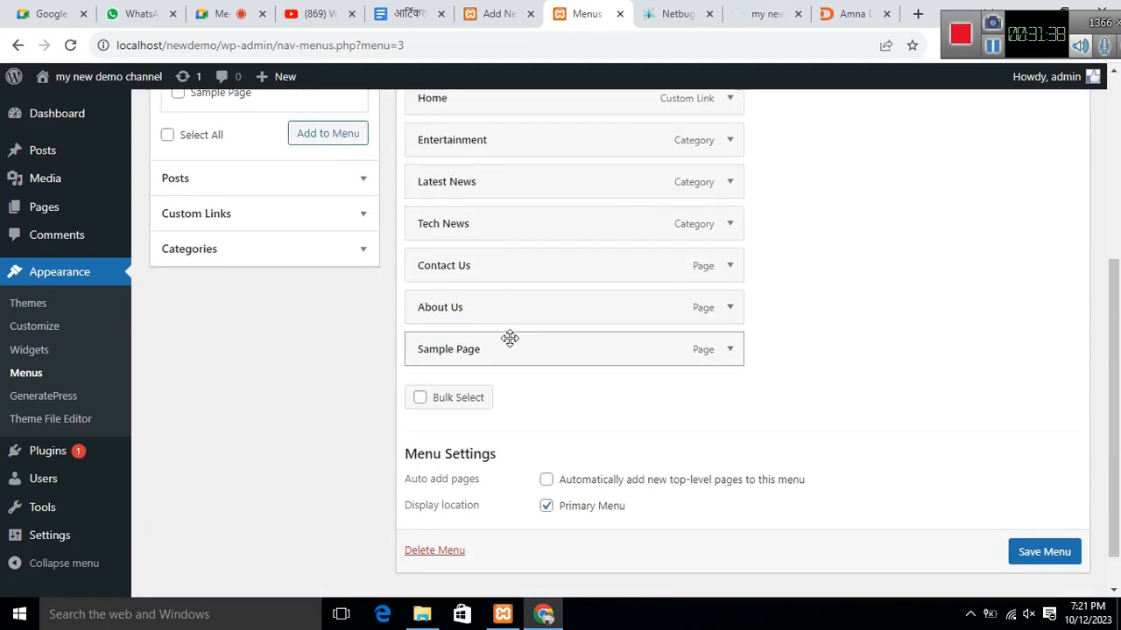
scroll(824, 386, up, 4)
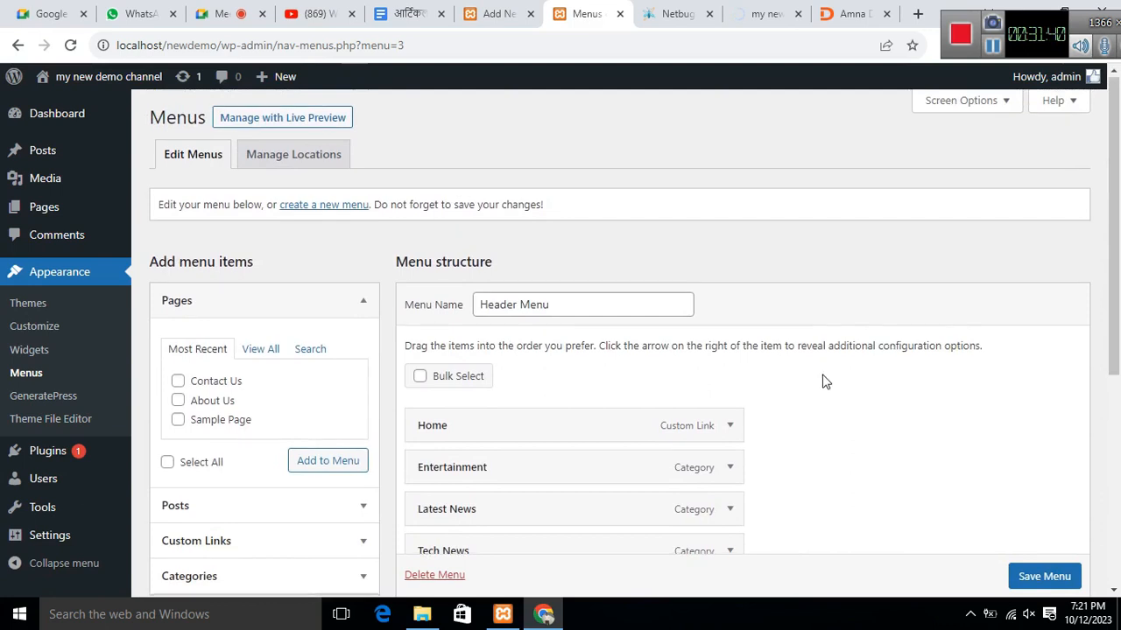
scroll(818, 377, down, 2)
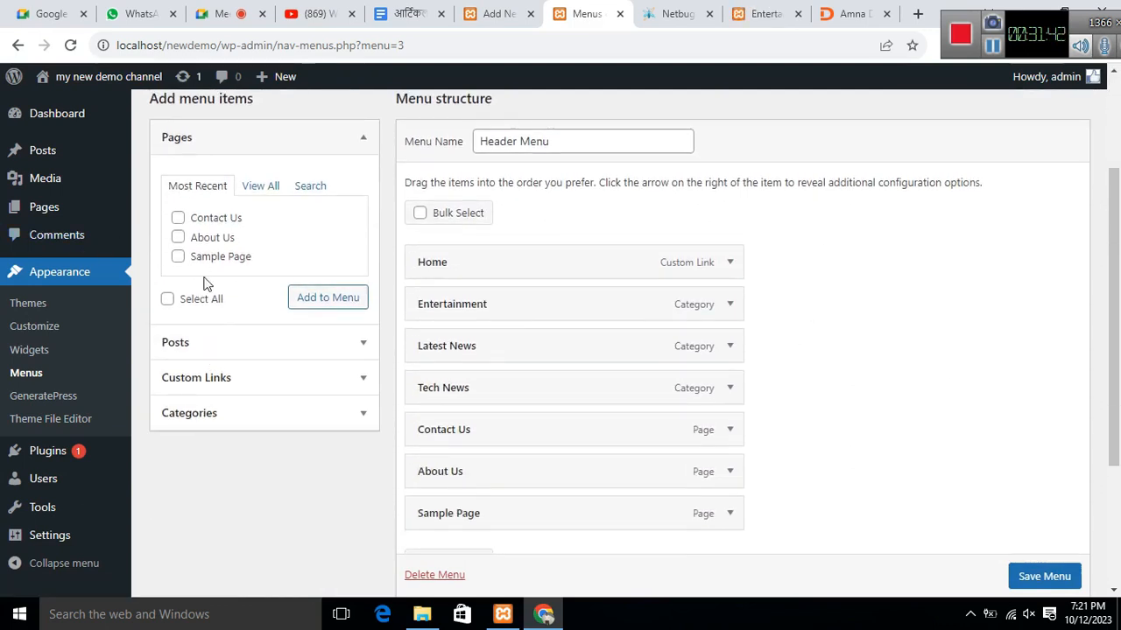
scroll(627, 311, up, 2)
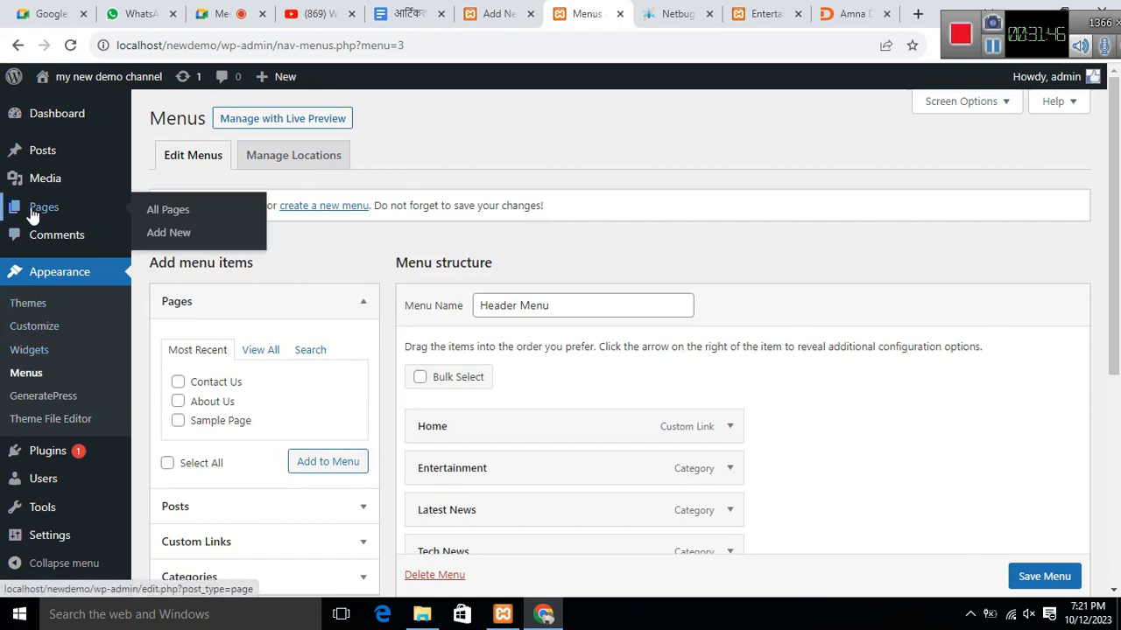
scroll(553, 407, down, 1)
scroll(553, 407, down, 2)
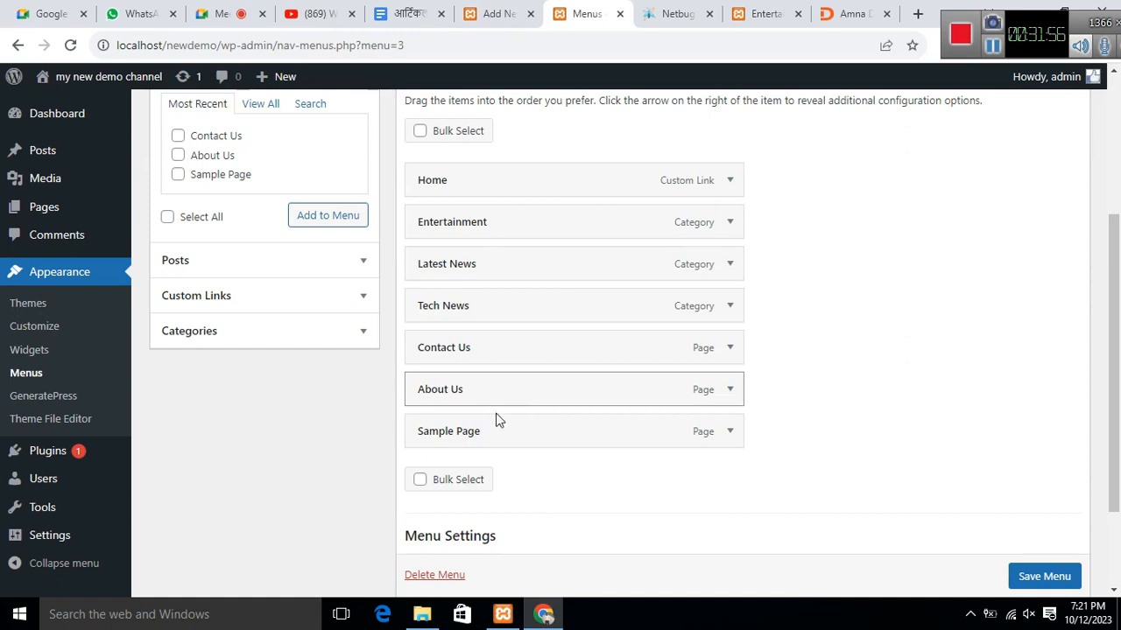
scroll(280, 346, up, 3)
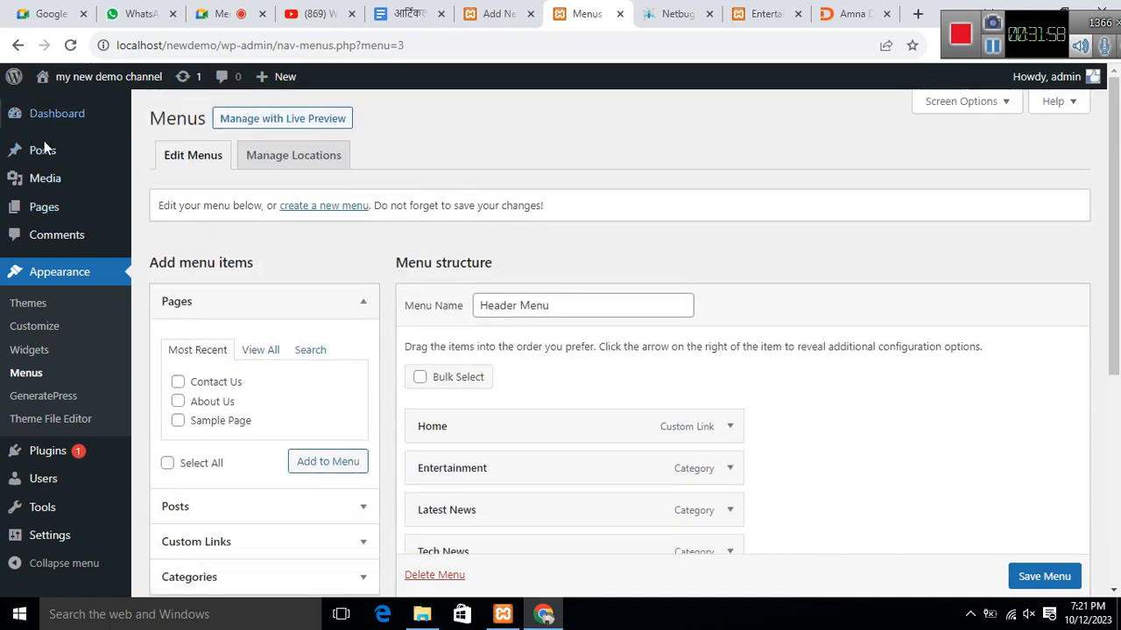
Step: Create and publish a page titled About Management, and return to the page list
mouse_move(42, 212)
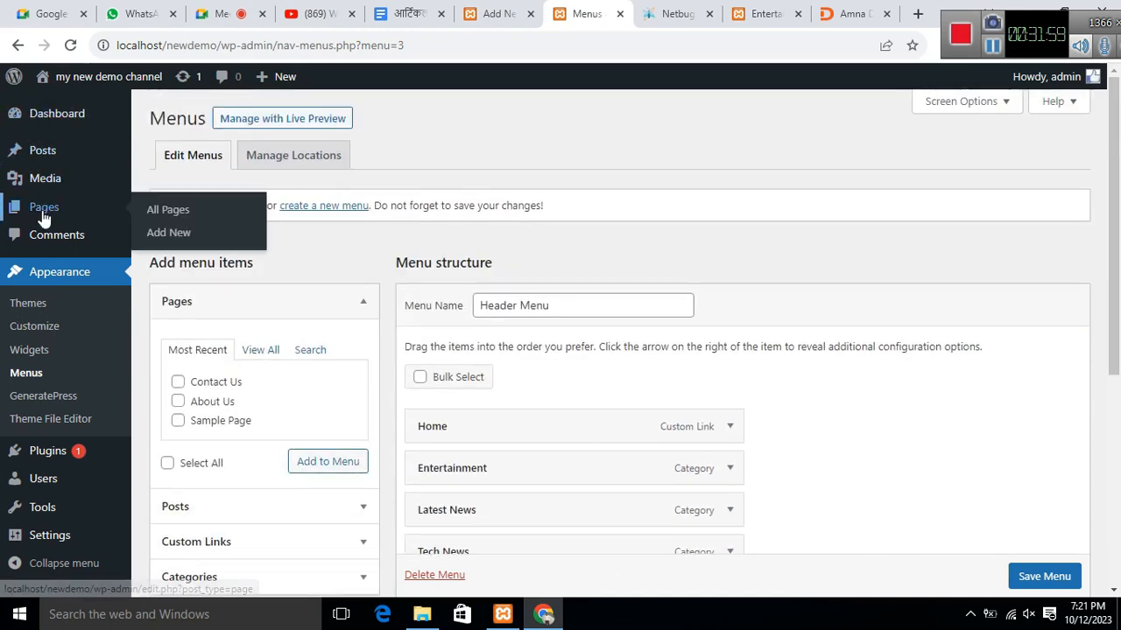
click(158, 238)
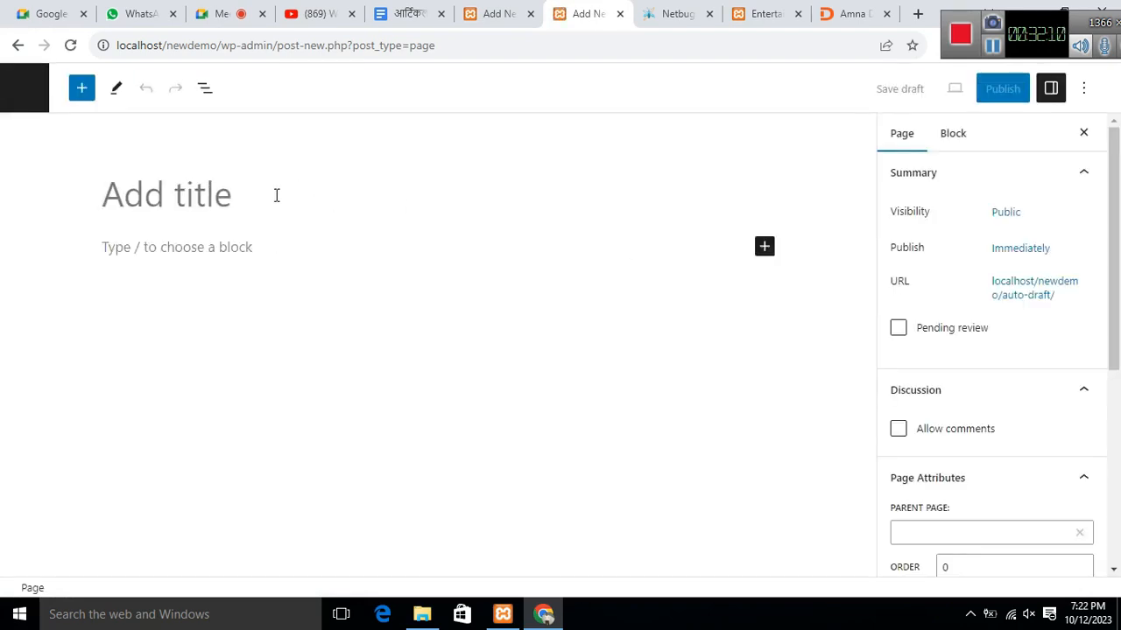
text(About )
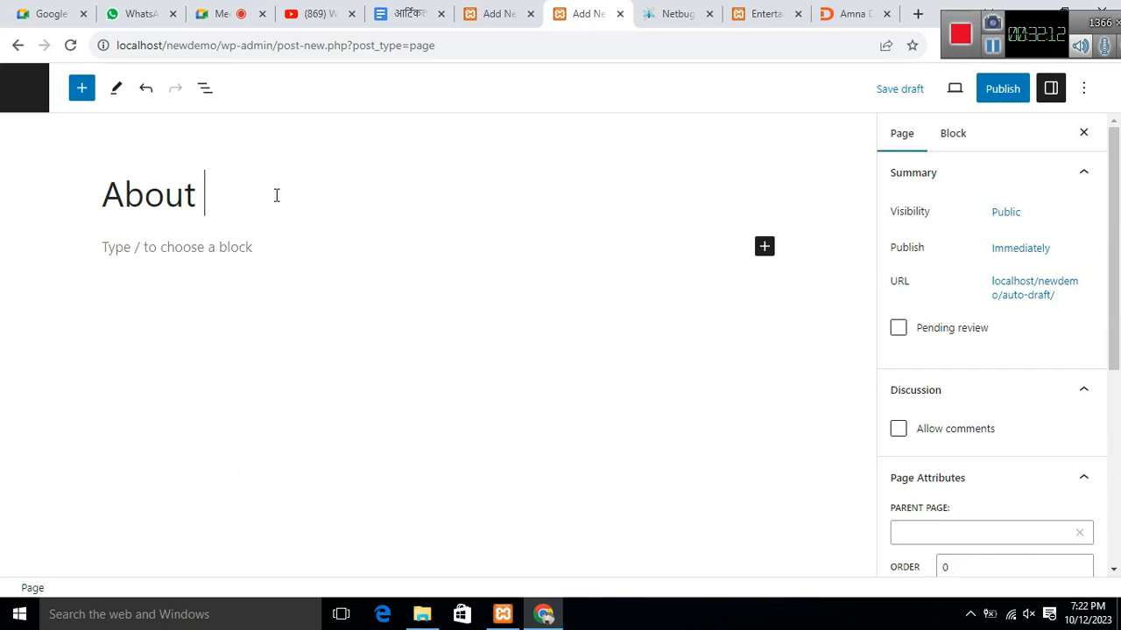
text(Mana)
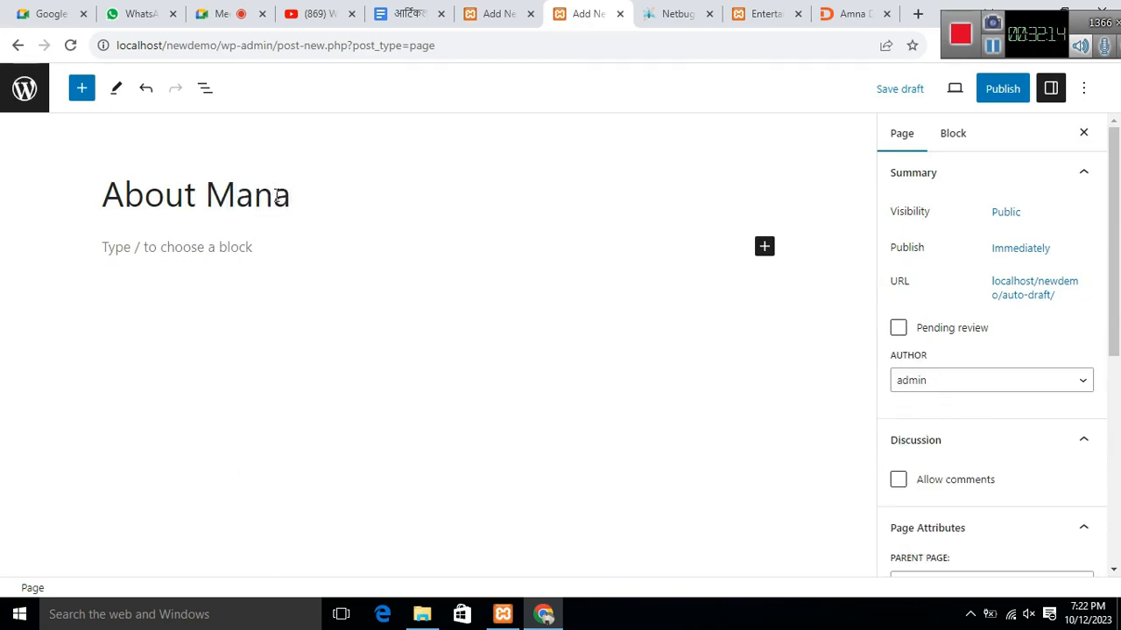
text(gement)
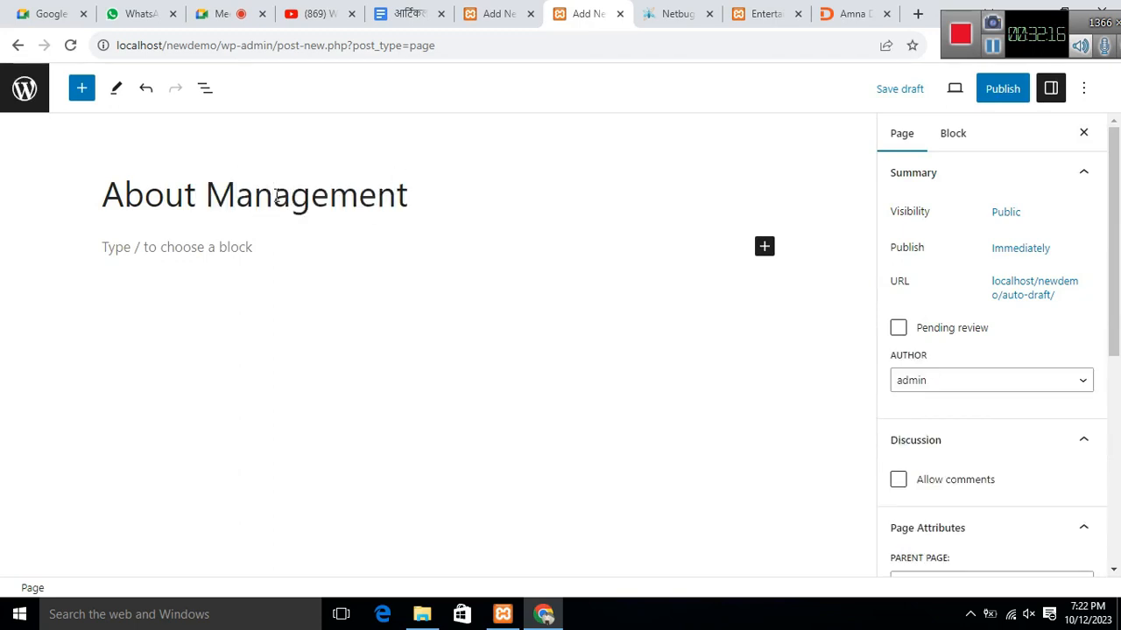
click(1001, 91)
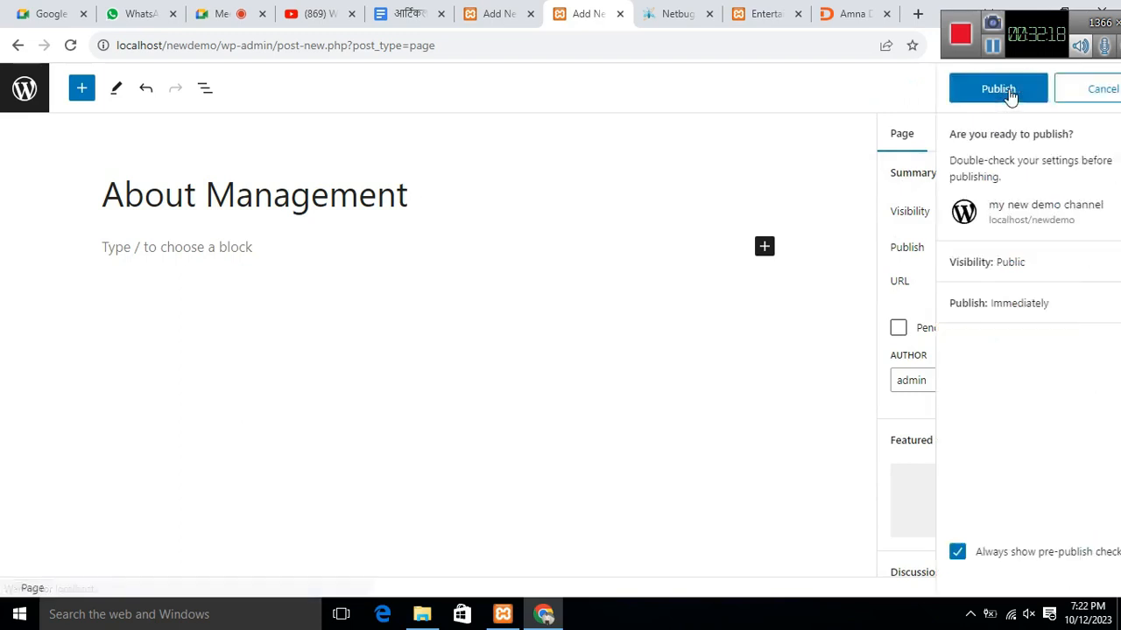
click(961, 91)
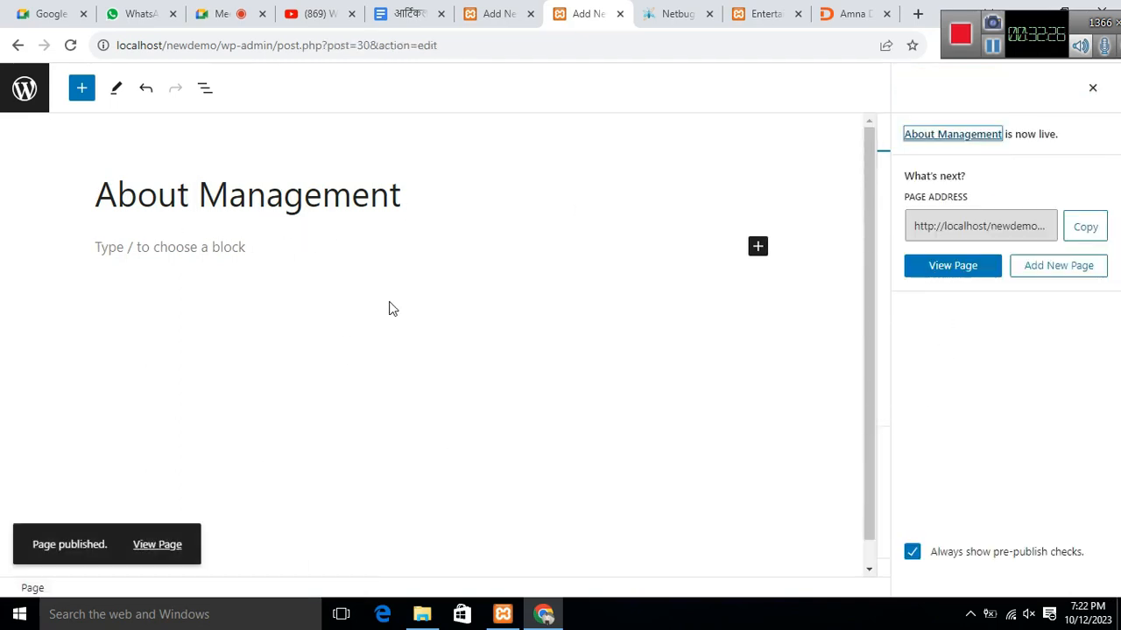
click(14, 90)
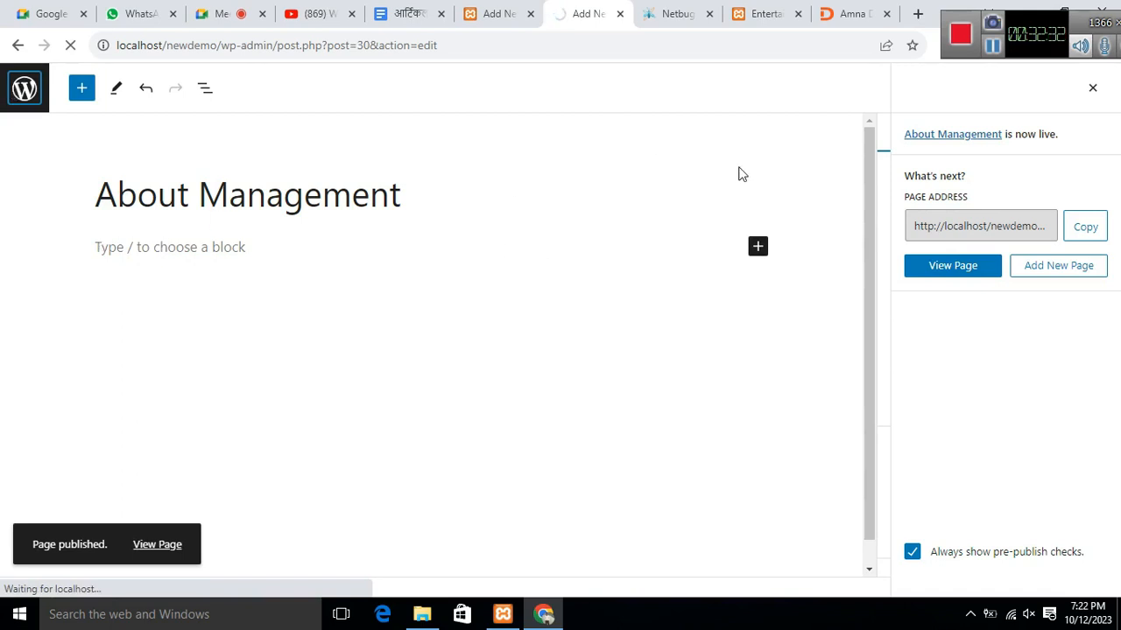
Step: Add the About Management page to the Header Menu
click(760, 15)
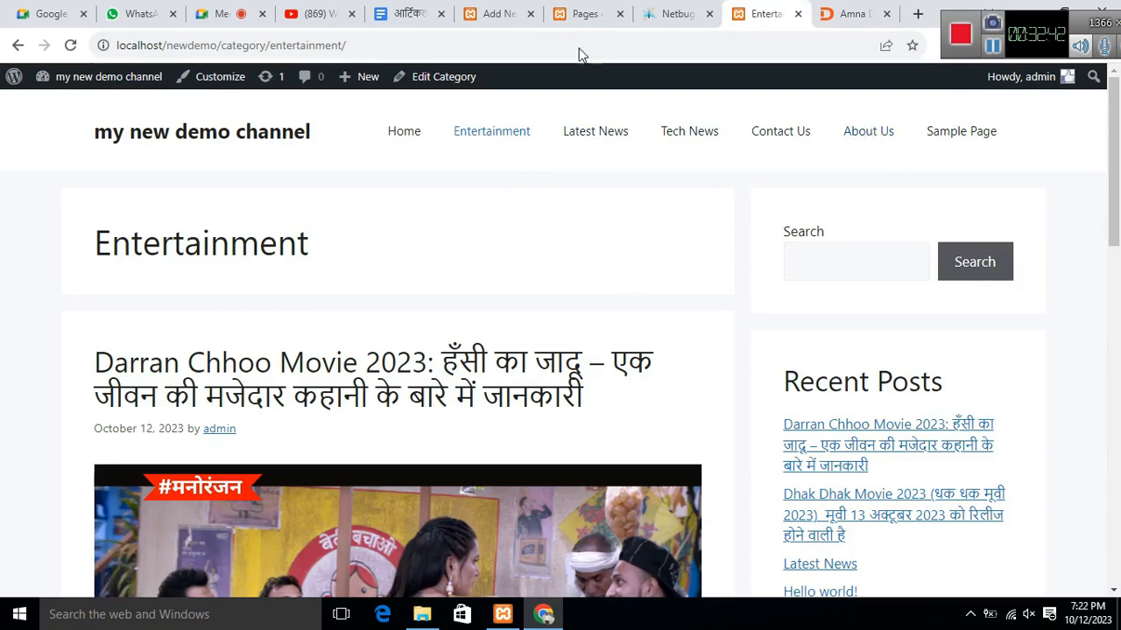
click(578, 15)
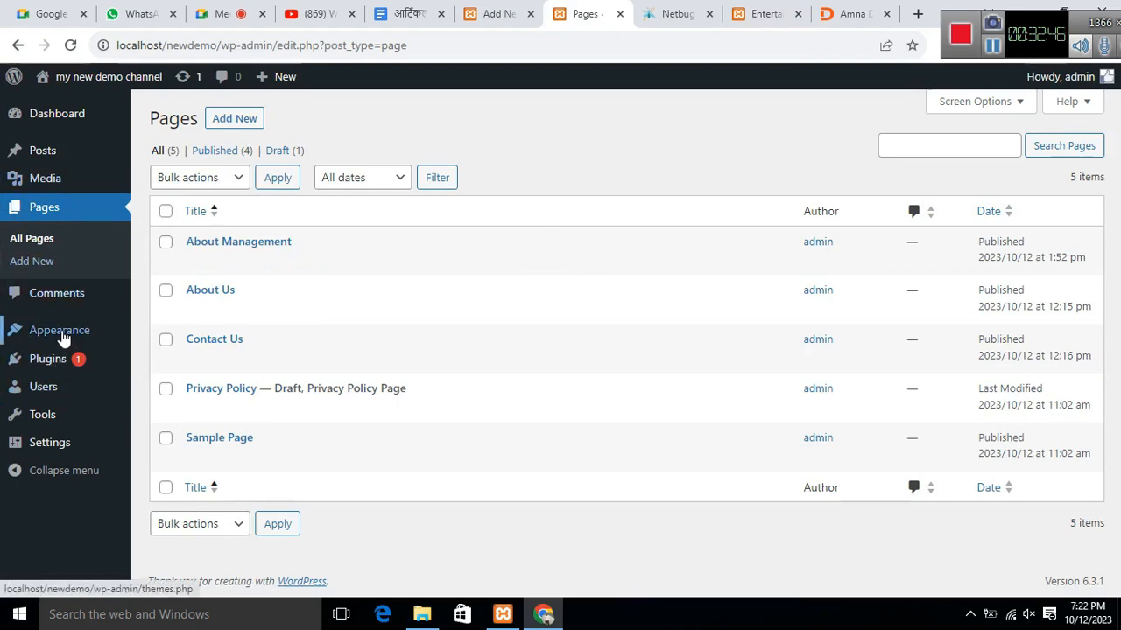
mouse_move(63, 338)
click(167, 405)
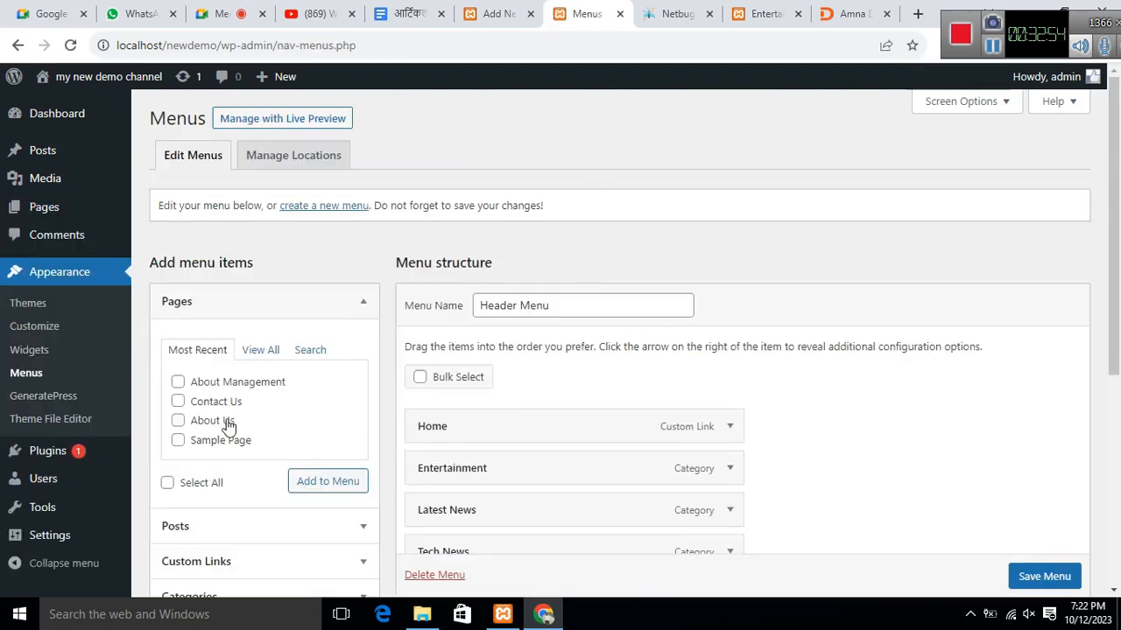
scroll(280, 321, down, 2)
click(201, 221)
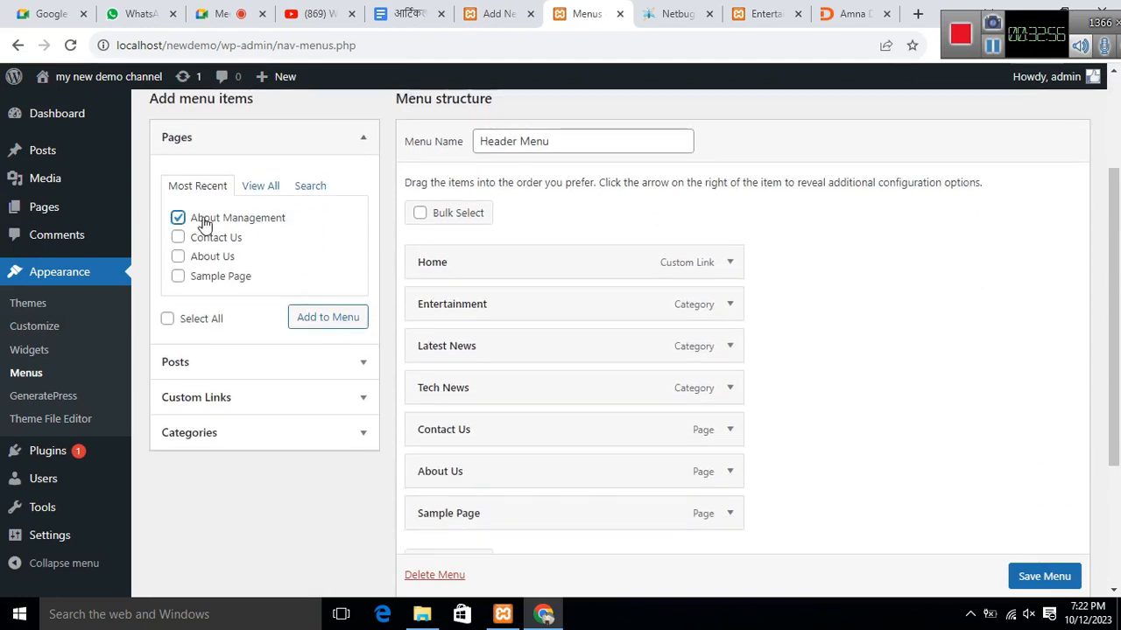
click(320, 320)
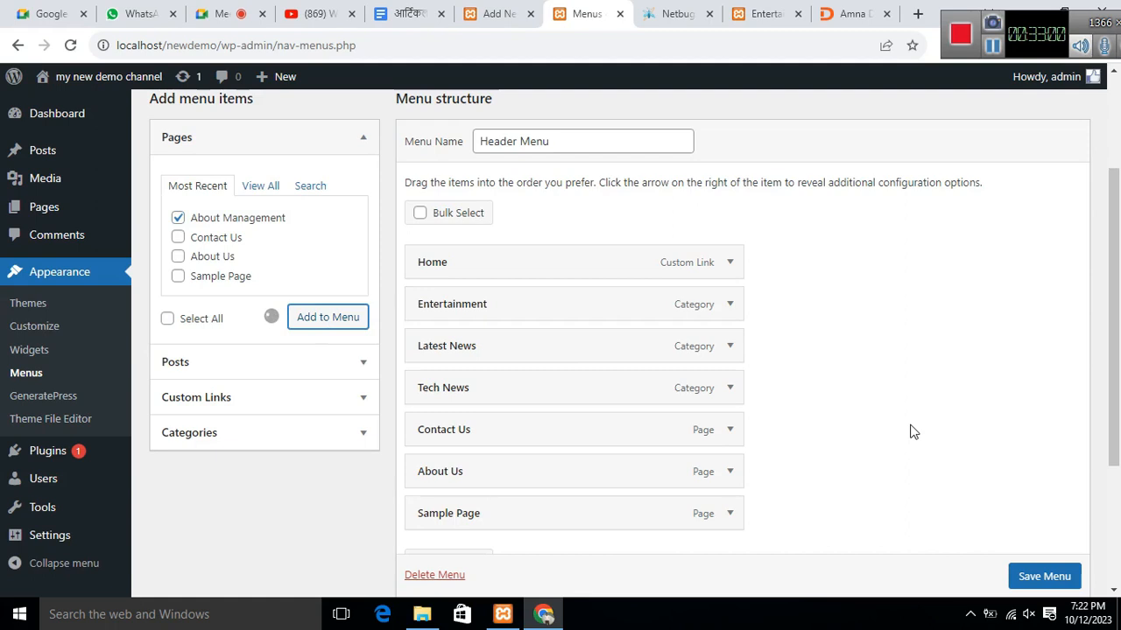
Step: Nest About Management as a sub item of About Us in the Header Menu and save the menu
scroll(795, 375, down, 3)
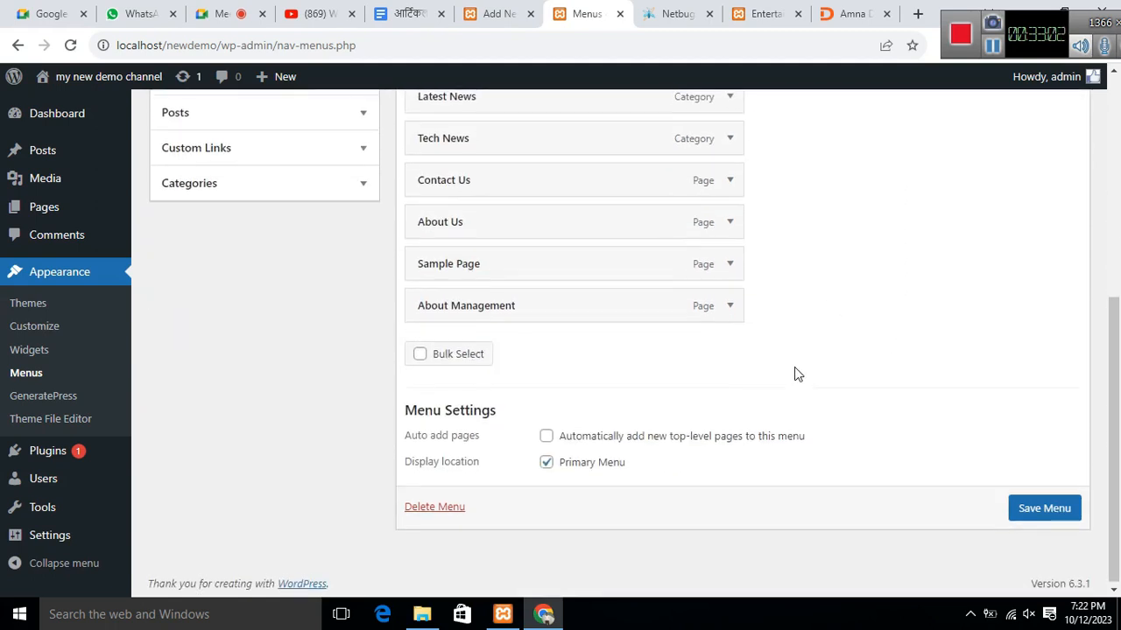
drag(517, 310, 561, 275)
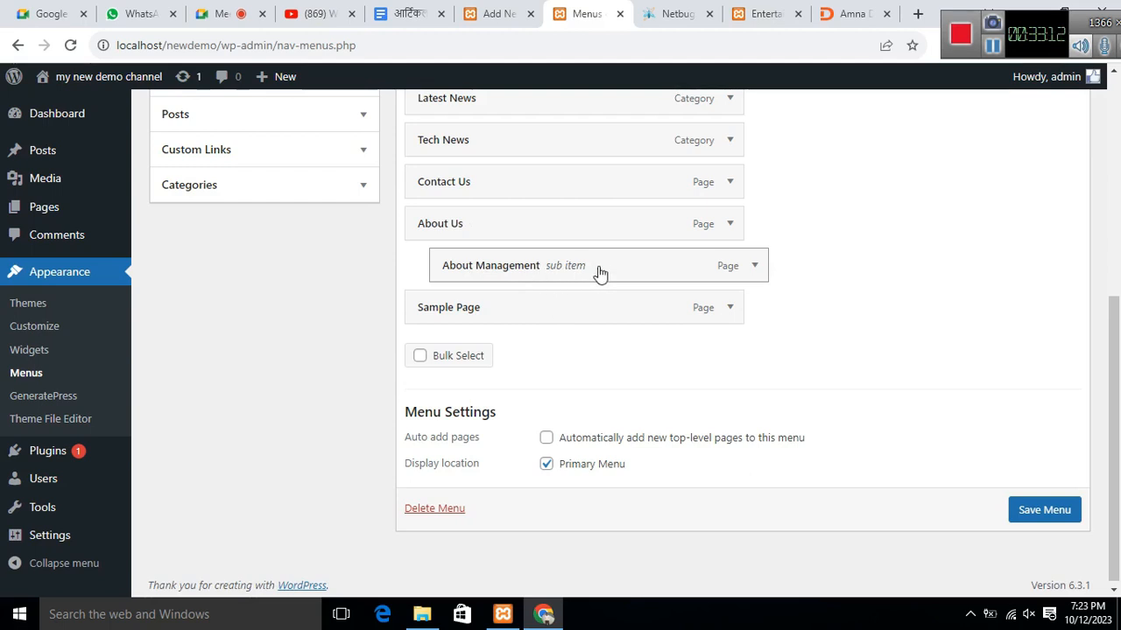
click(1044, 515)
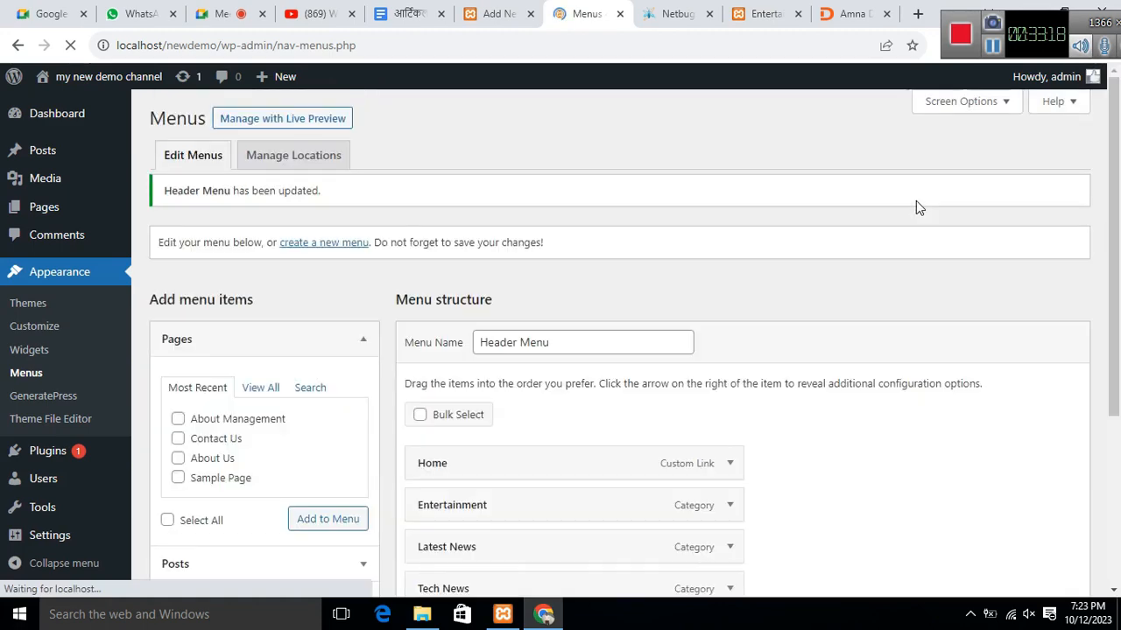
Step: Reload the site's Entertainment page and open About Management from the About Us submenu to check it
click(788, 18)
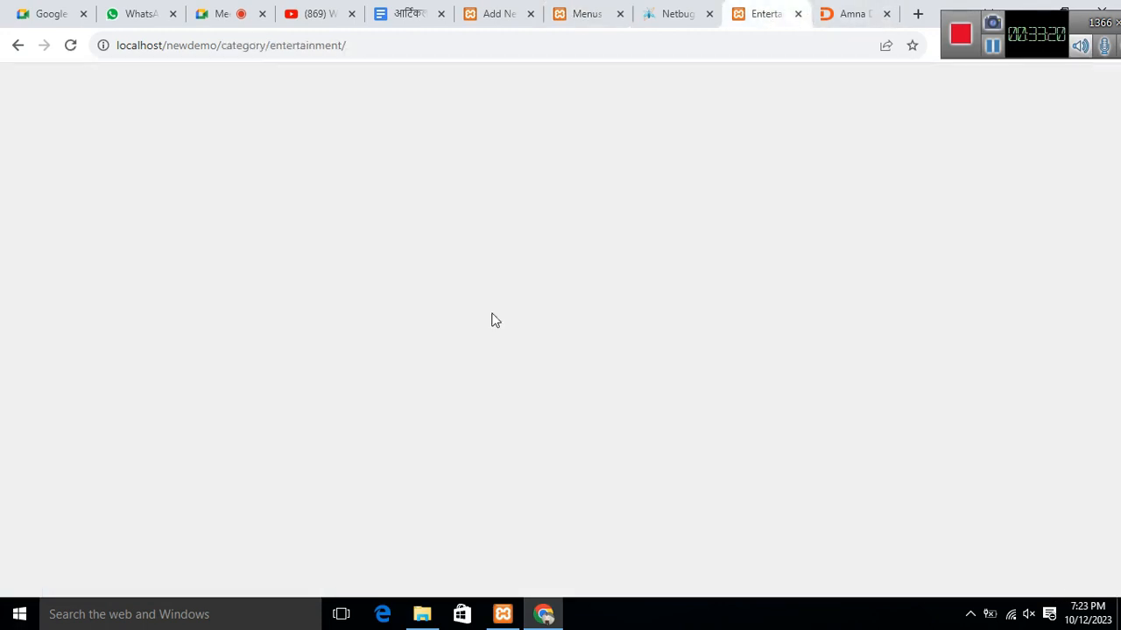
key(F5)
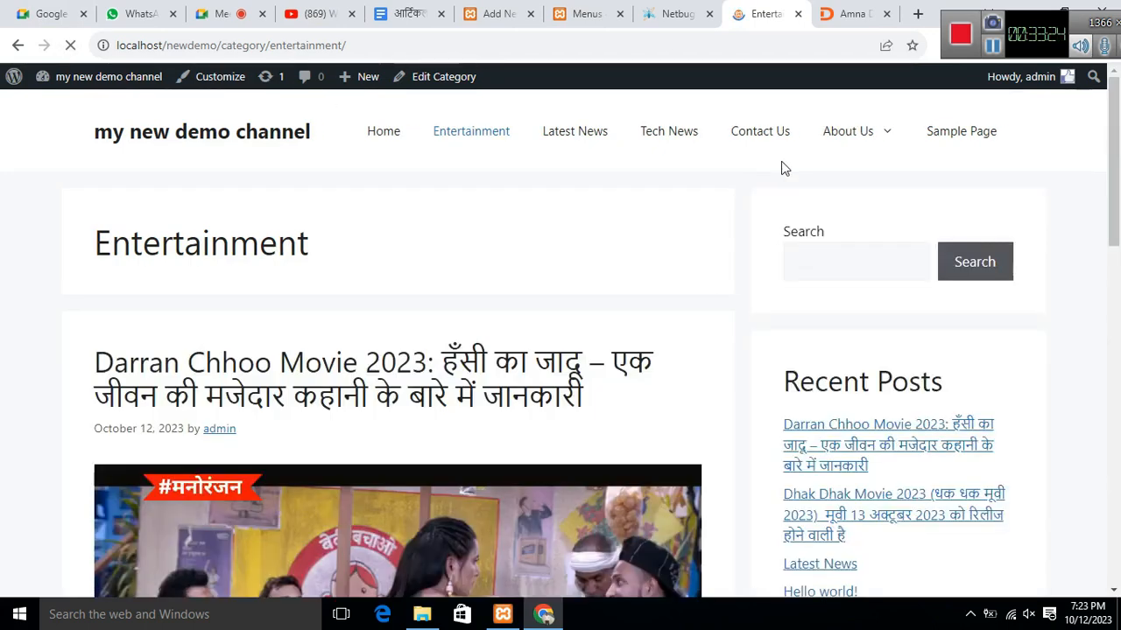
mouse_move(861, 147)
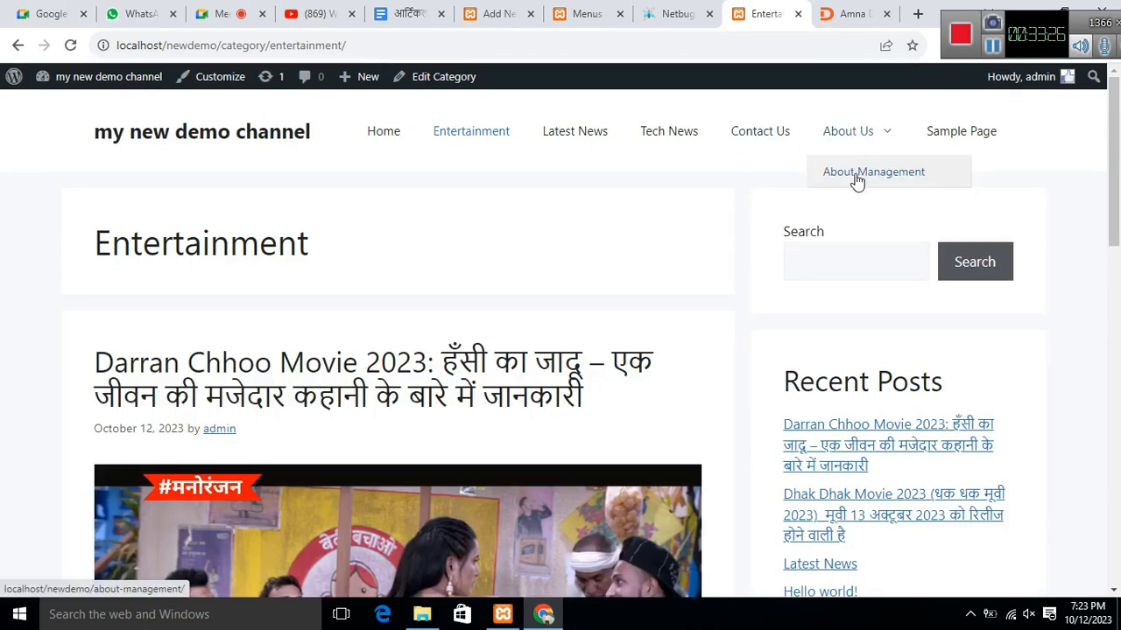
click(871, 177)
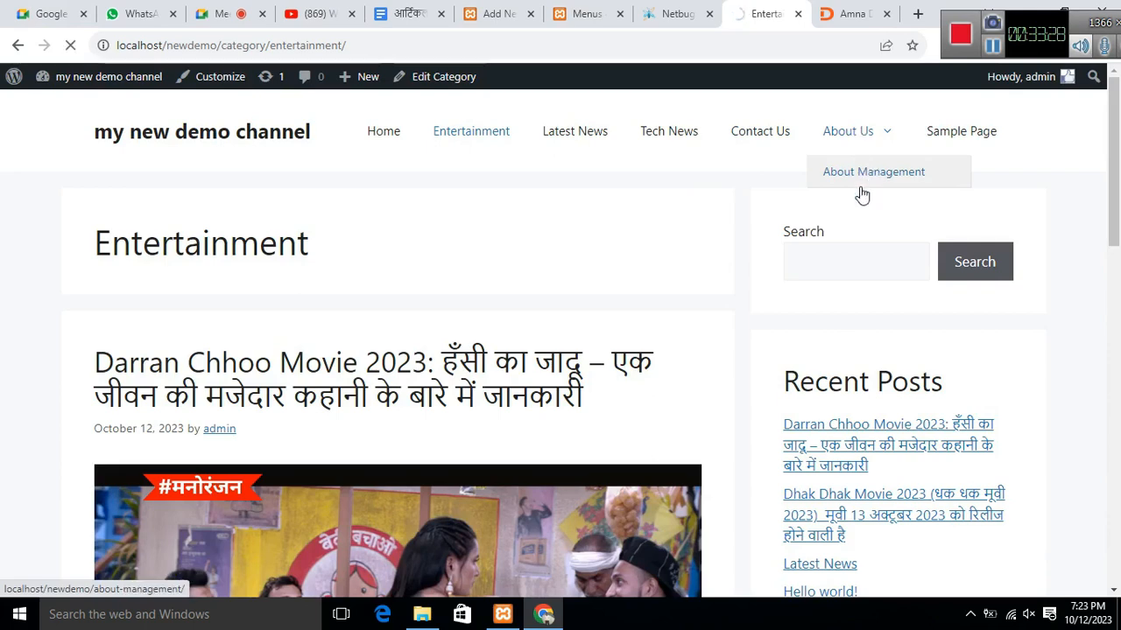
mouse_move(853, 132)
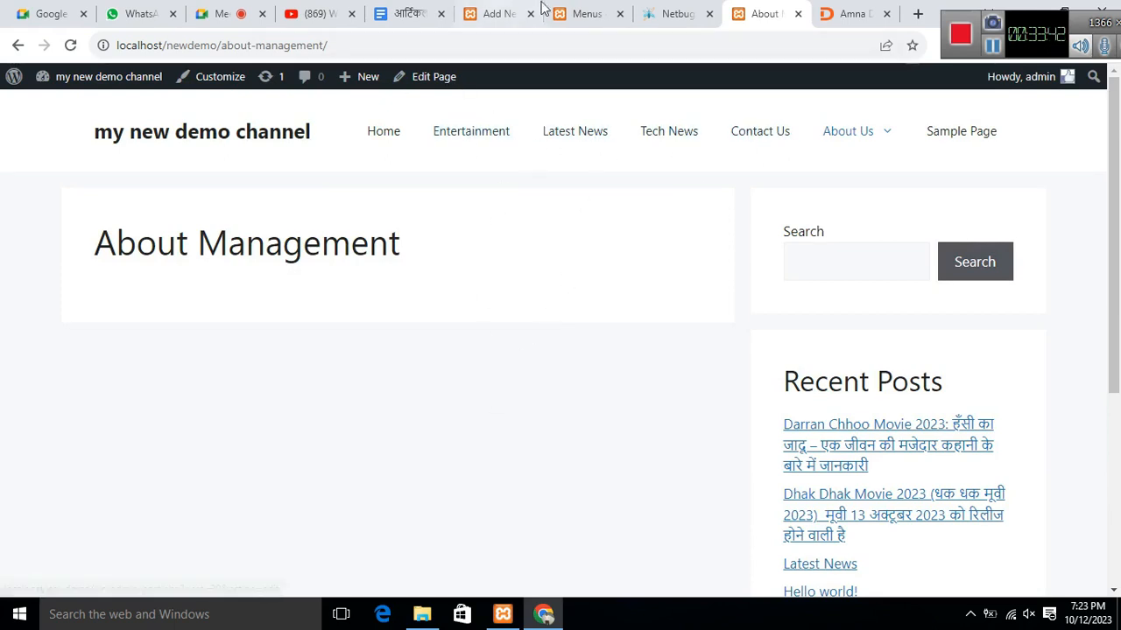
Step: Add a new post category named Movie Review with no parent category
click(493, 16)
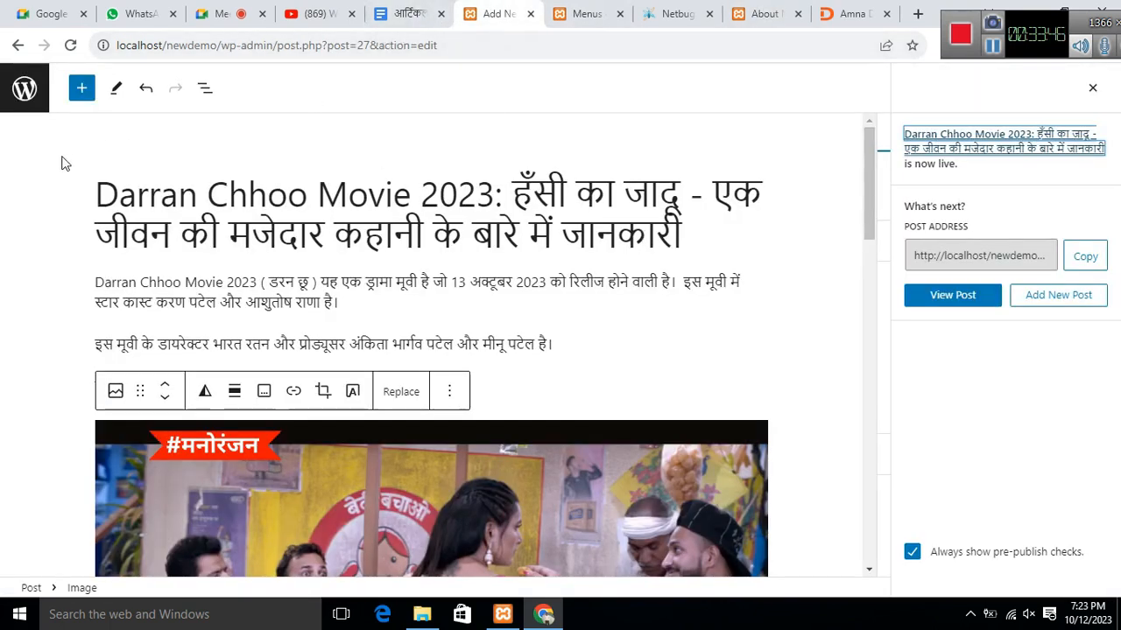
click(25, 88)
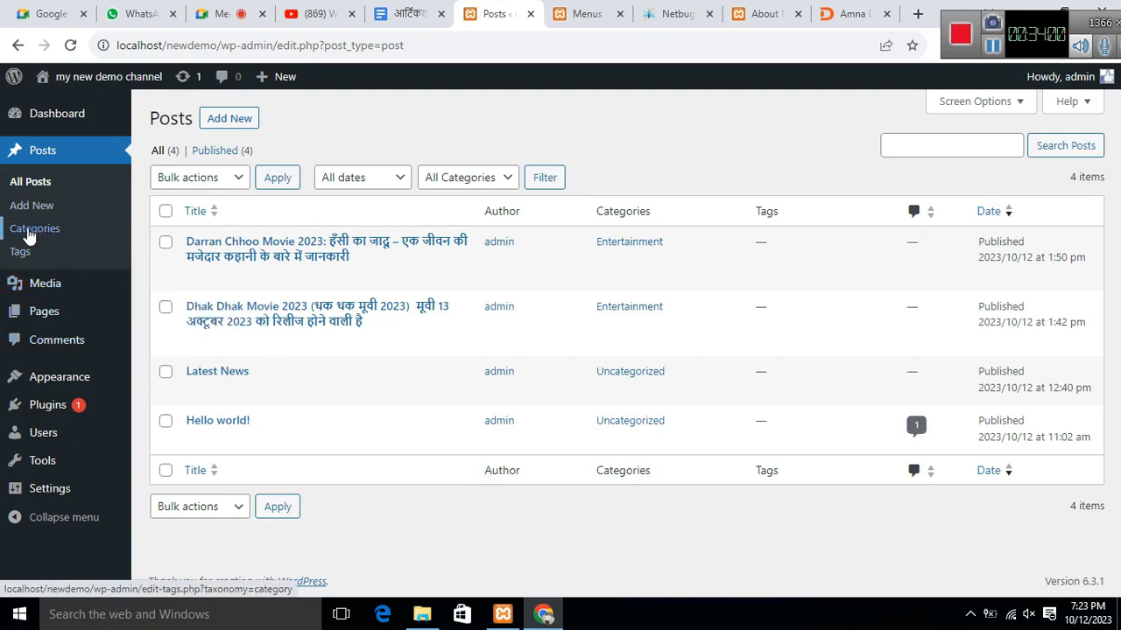
click(42, 235)
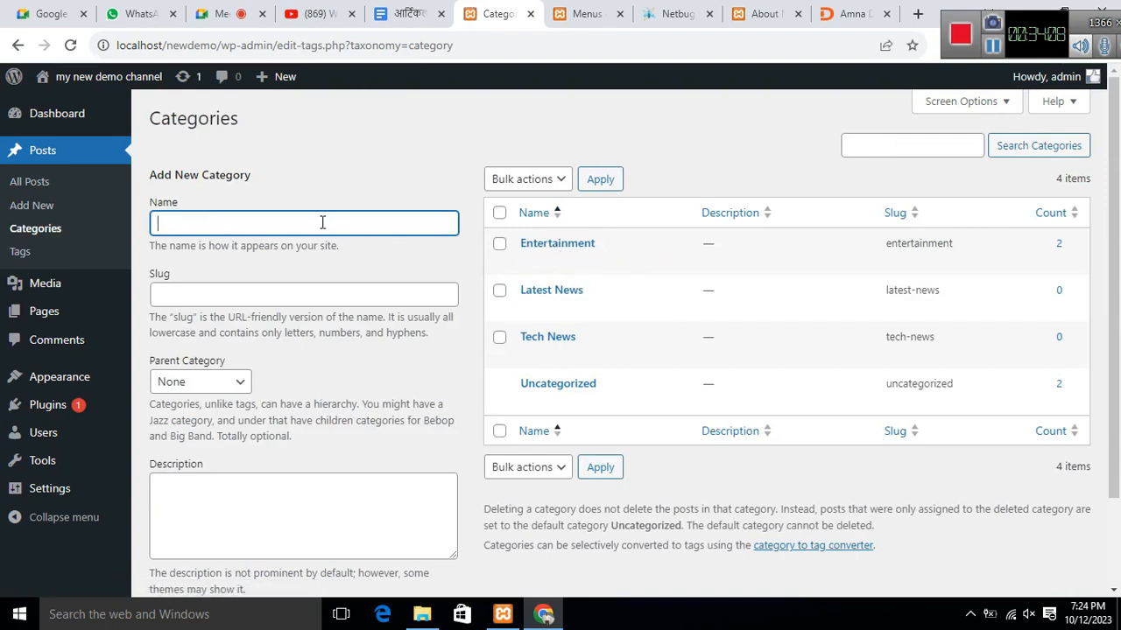
text(Movie Review)
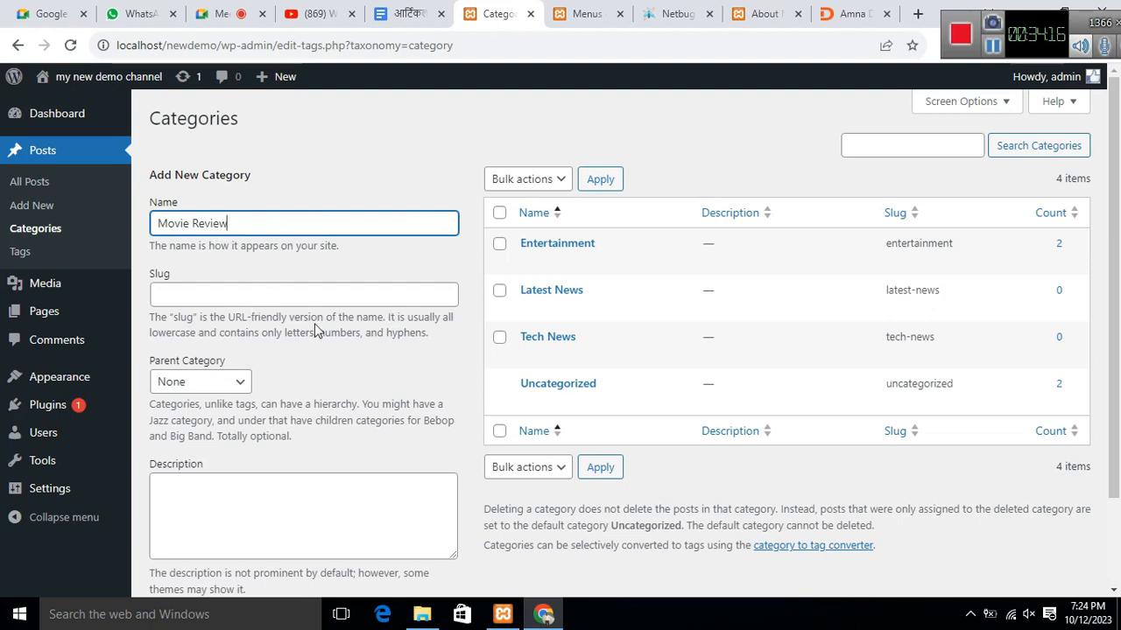
scroll(315, 315, down, 2)
click(181, 520)
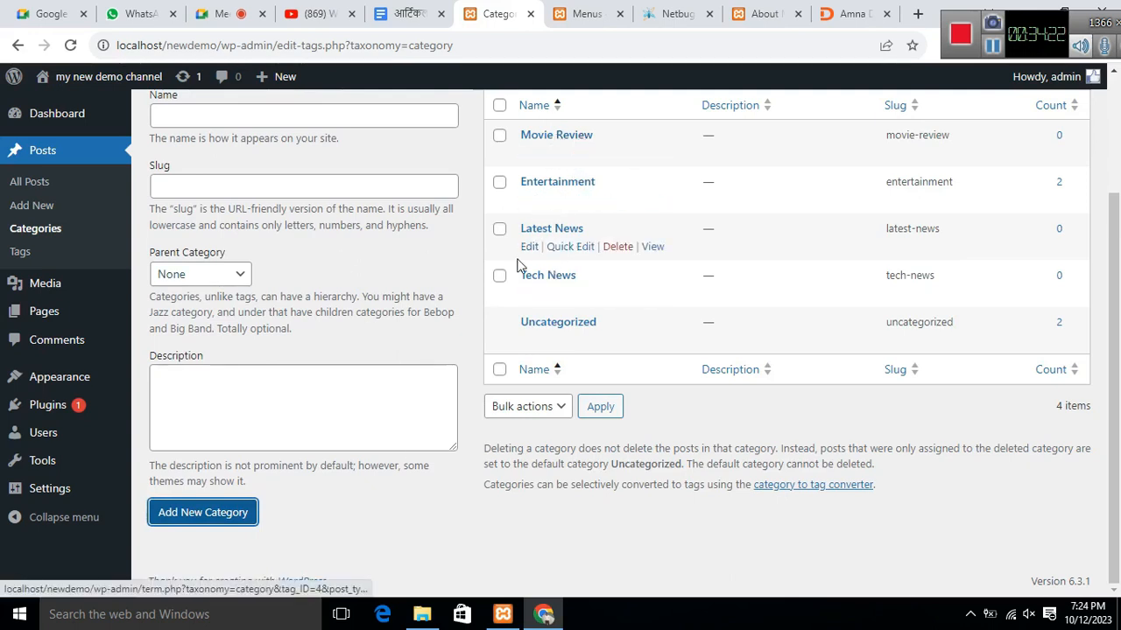
scroll(647, 241, up, 3)
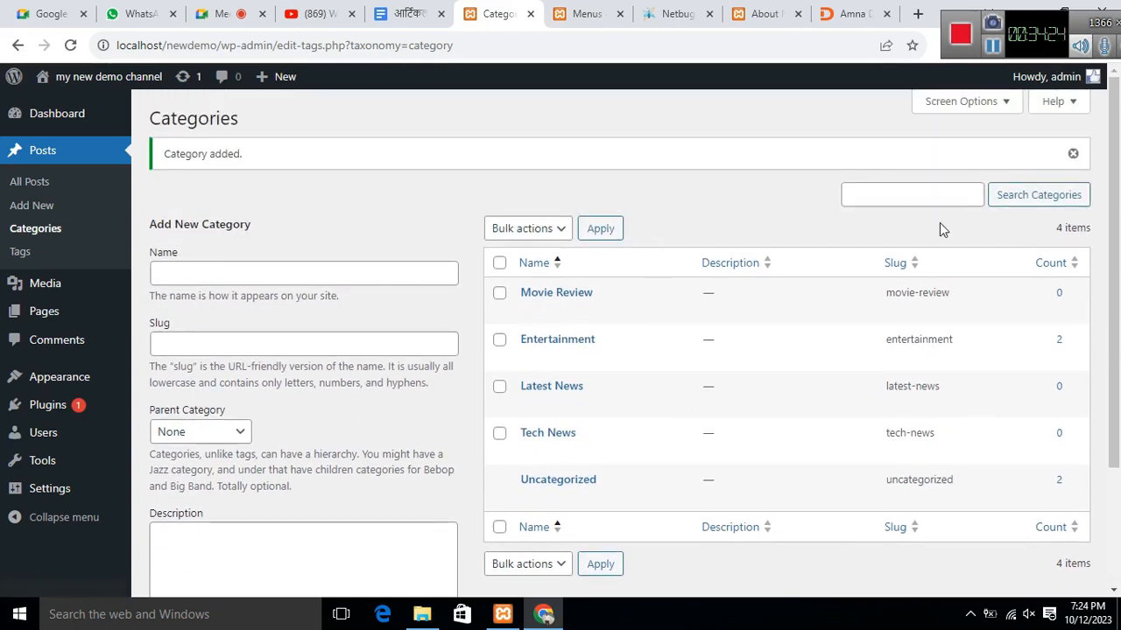
Step: Add the Movie Review category to the Header Menu
mouse_move(56, 383)
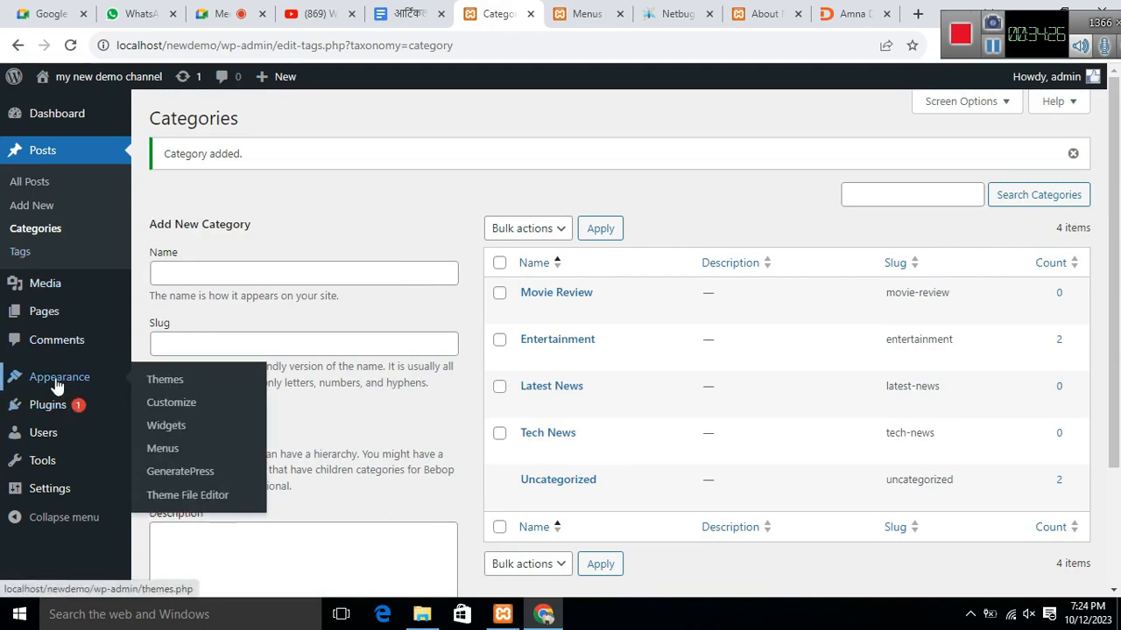
click(161, 450)
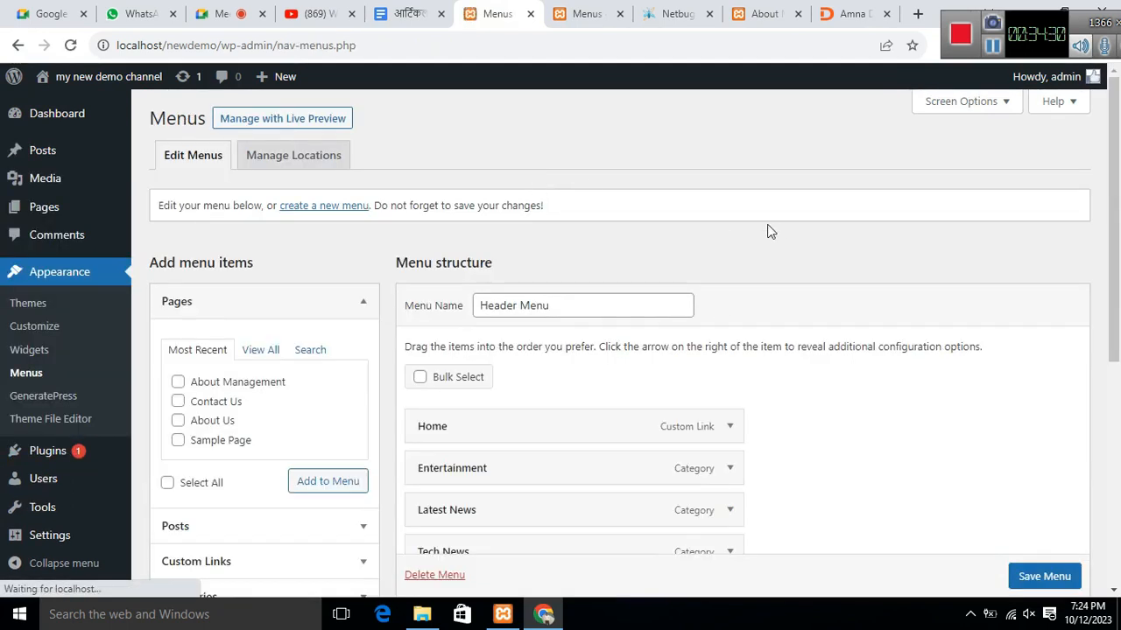
scroll(770, 230, down, 2)
click(213, 442)
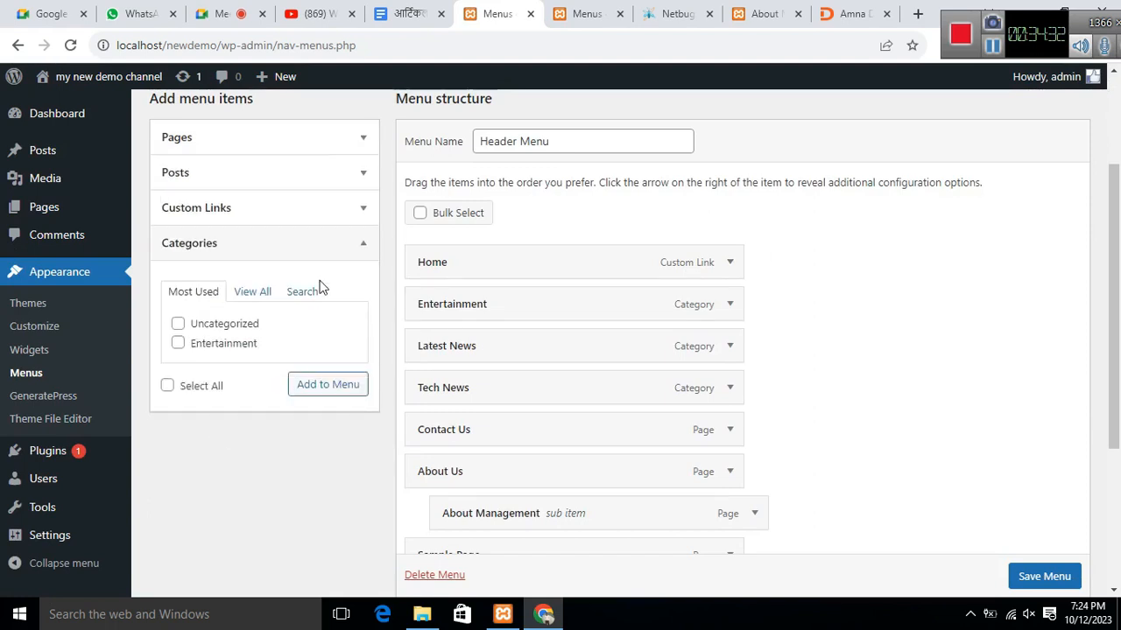
click(250, 292)
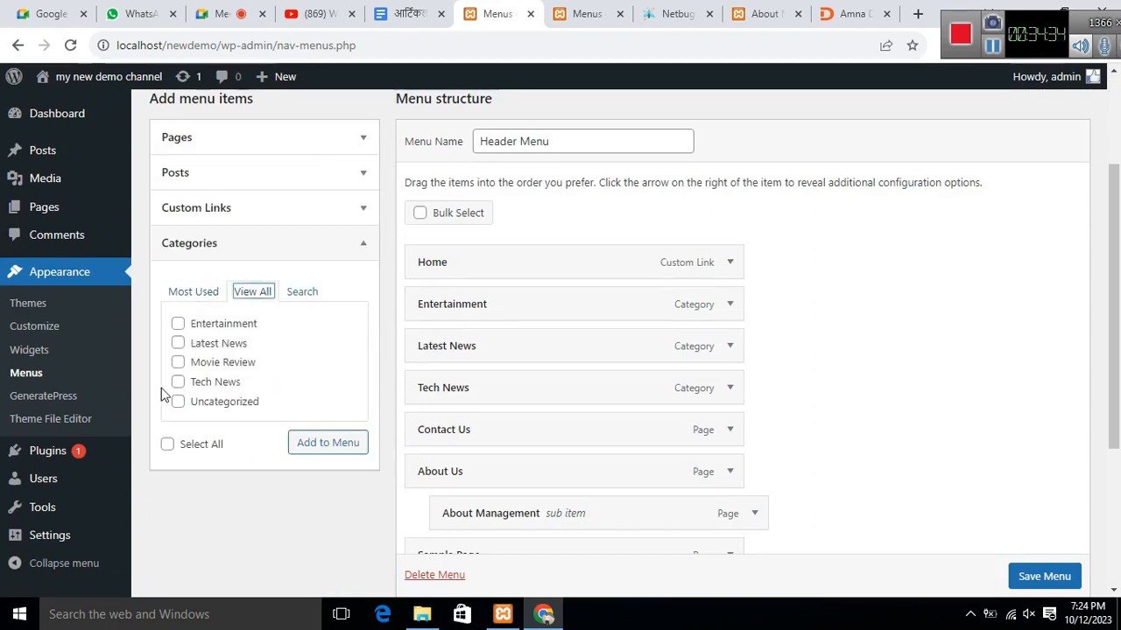
click(178, 363)
click(323, 443)
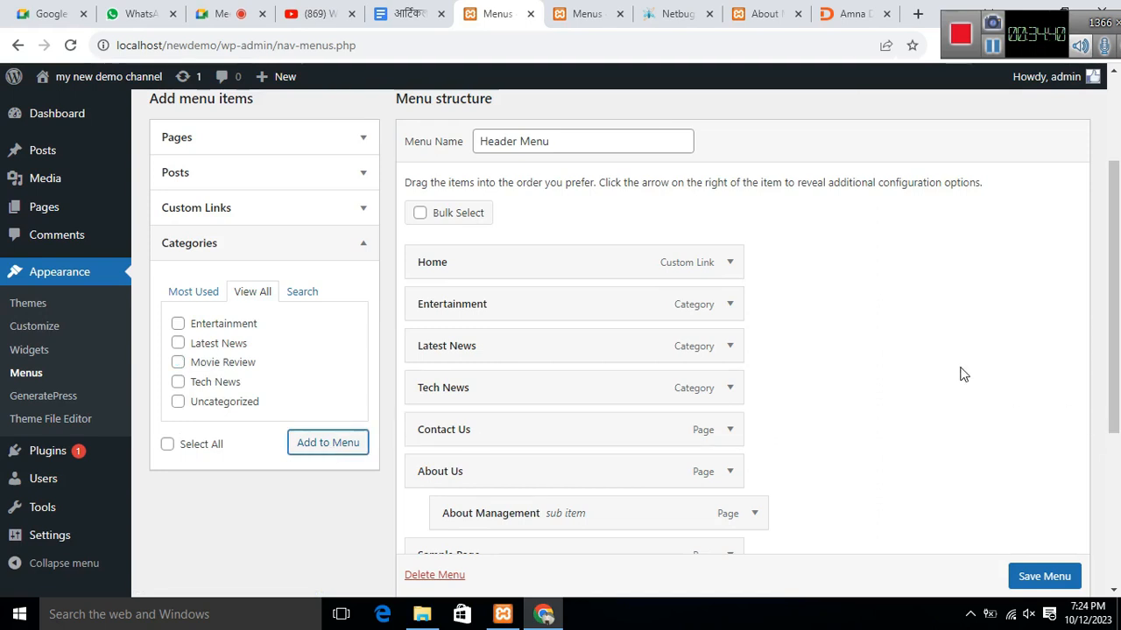
Step: Nest Movie Review as a sub item directly under Entertainment in the Header Menu and save the menu
scroll(963, 354, down, 3)
drag(540, 312, 640, 140)
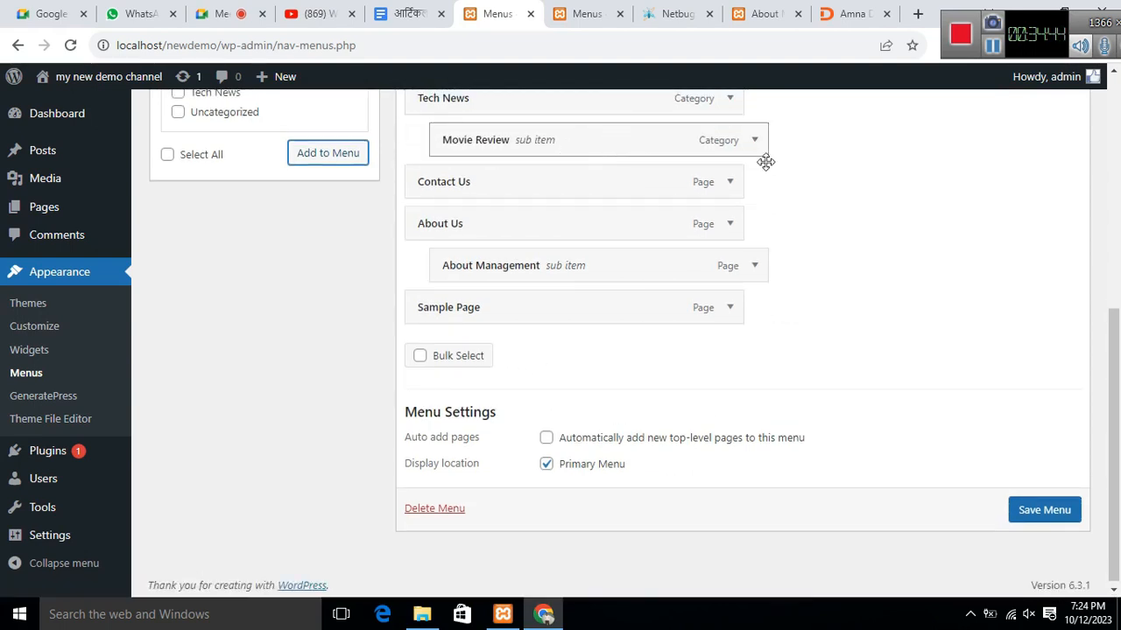
scroll(906, 293, up, 2)
scroll(906, 293, up, 1)
drag(531, 395, 550, 313)
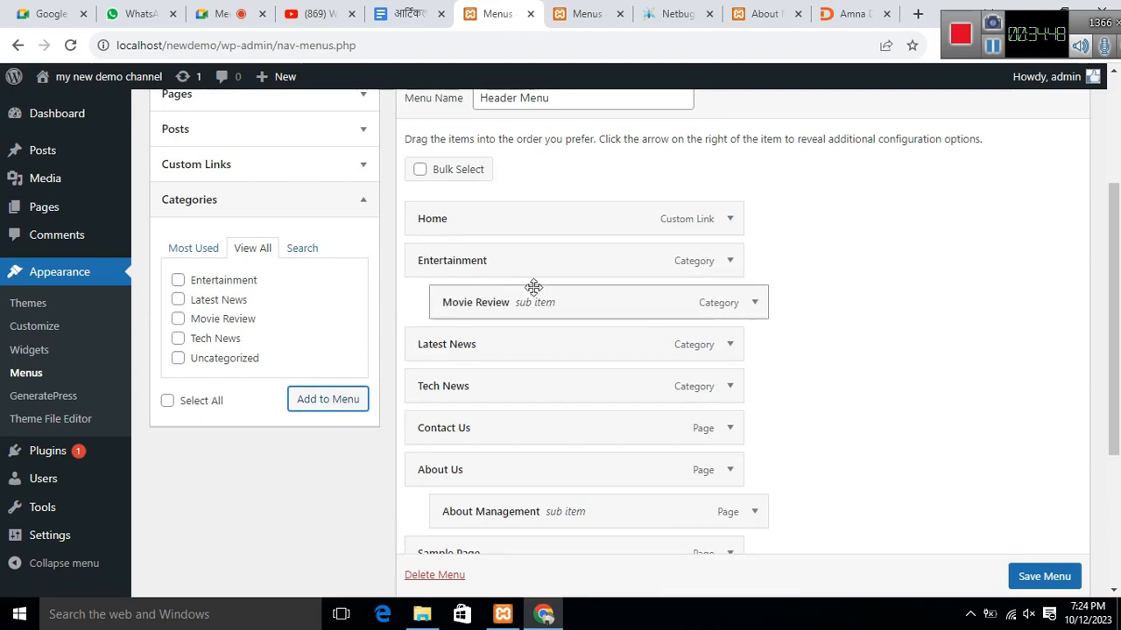
click(1047, 579)
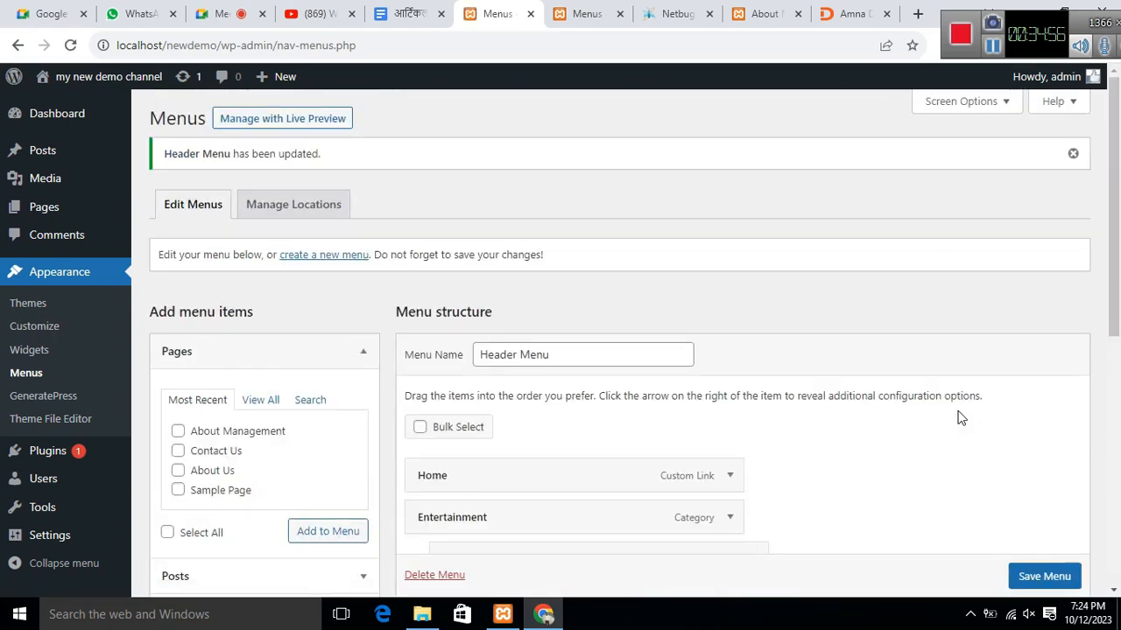
click(1037, 576)
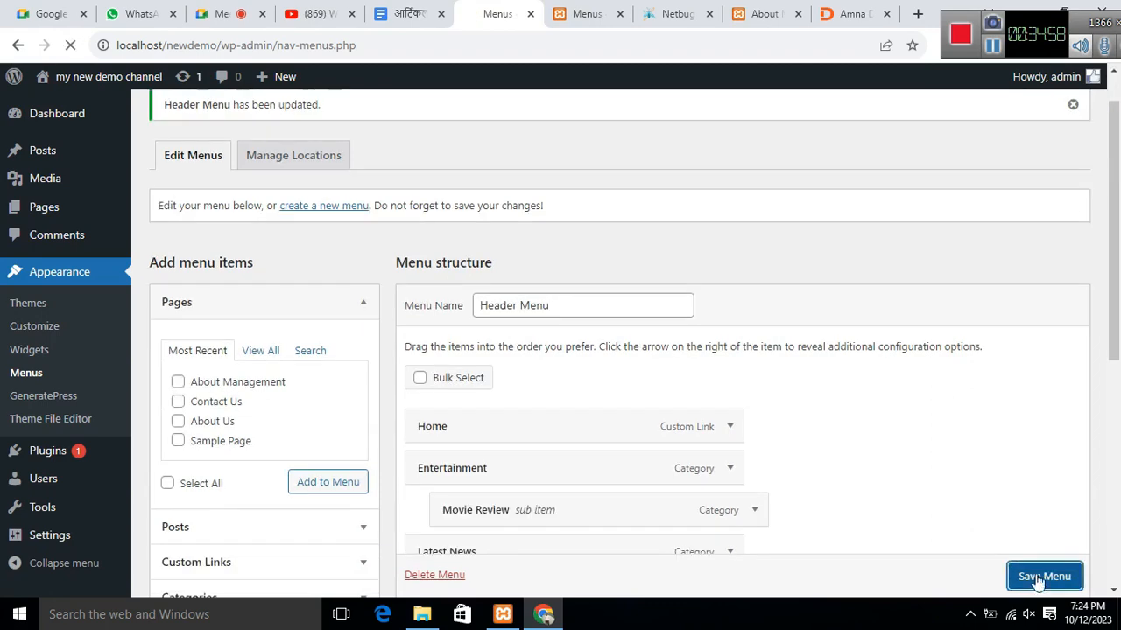
scroll(838, 357, down, 5)
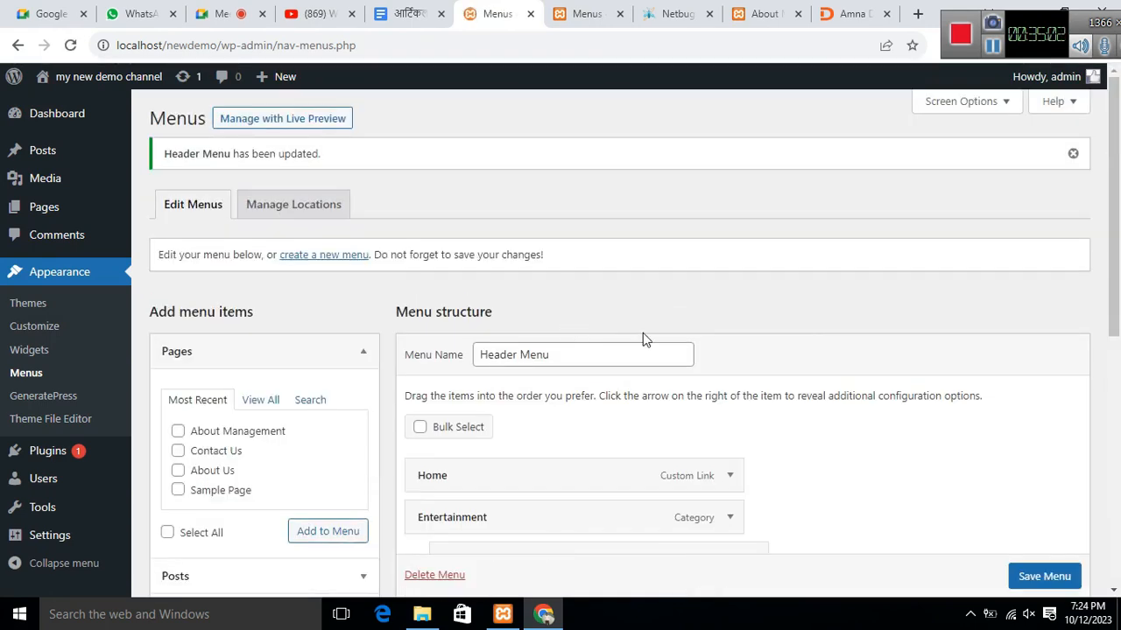
scroll(825, 373, down, 3)
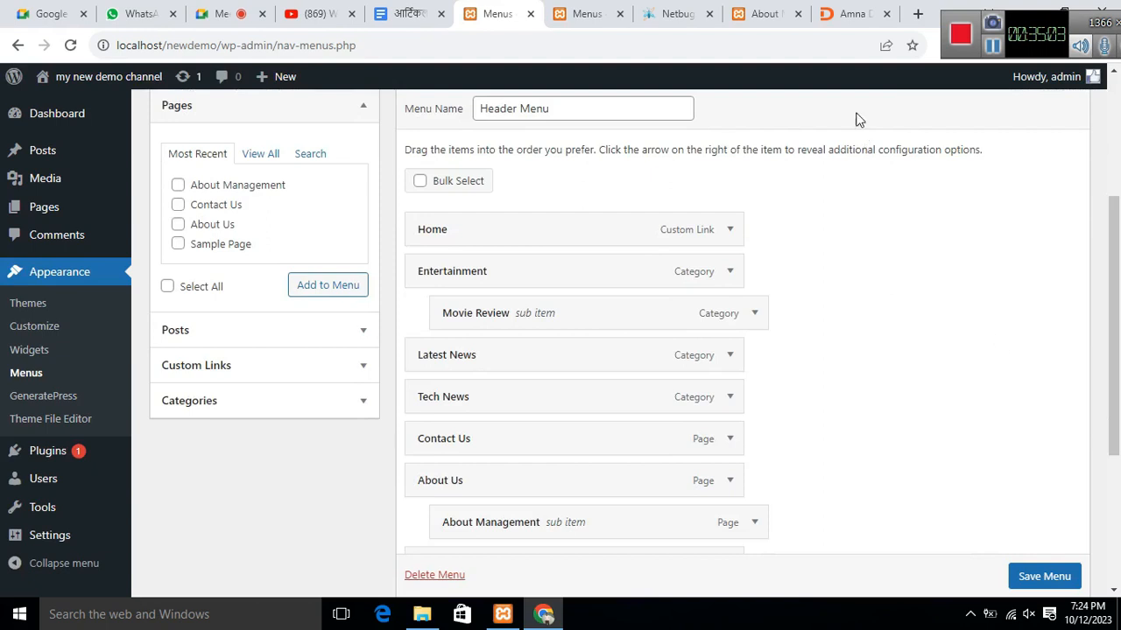
Step: Open the site's Home and Entertainment pages and check the Entertainment and About Us submenus in the header
click(767, 16)
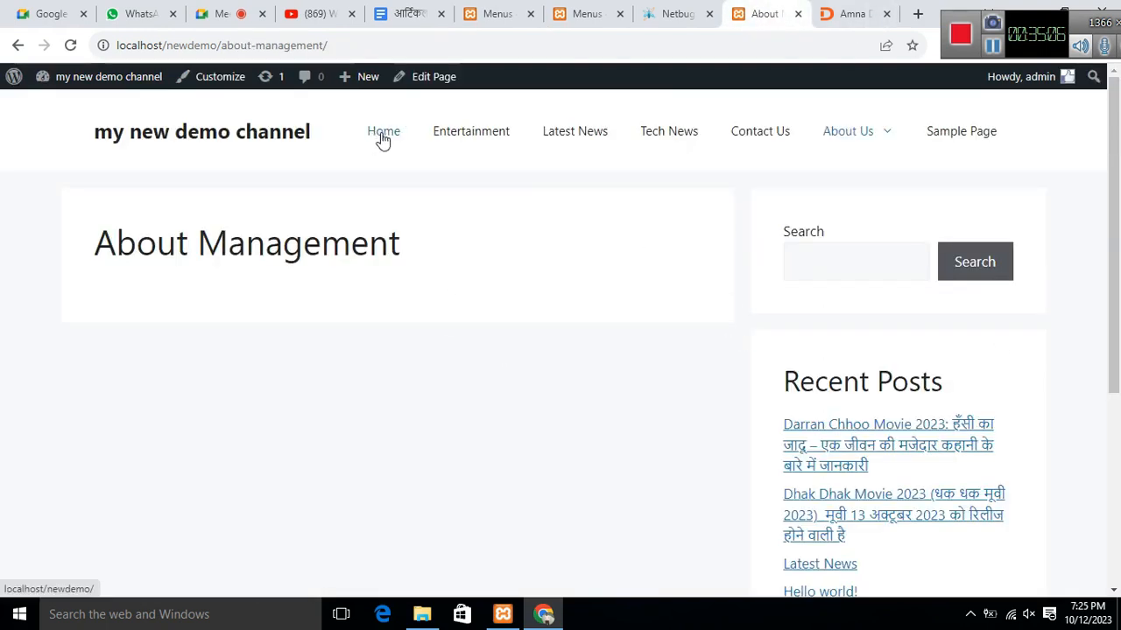
click(378, 132)
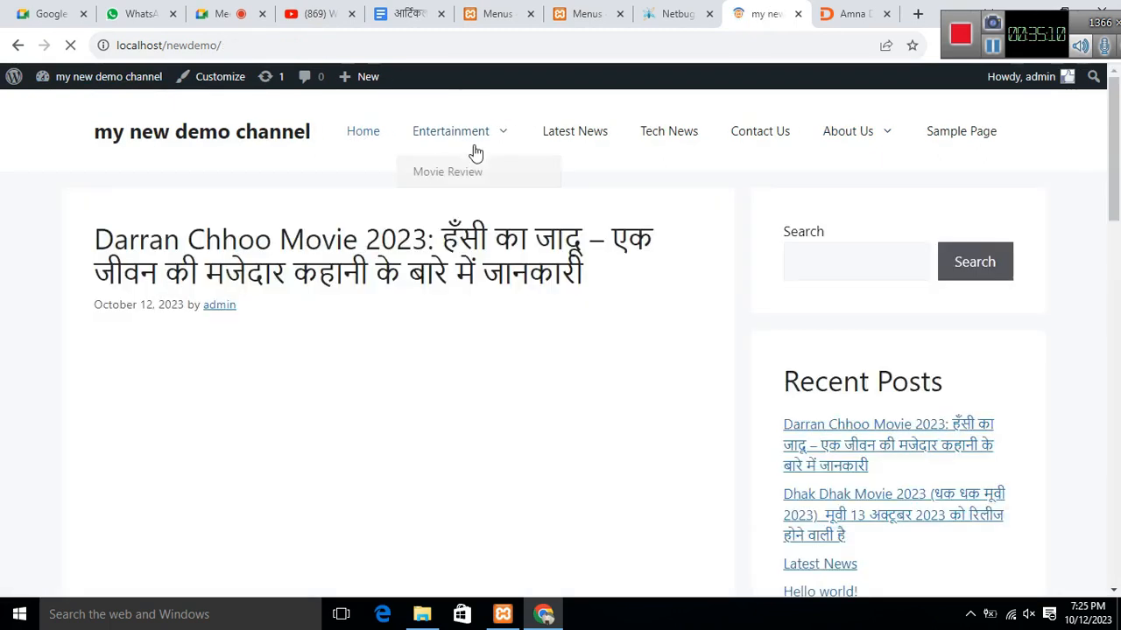
mouse_move(478, 138)
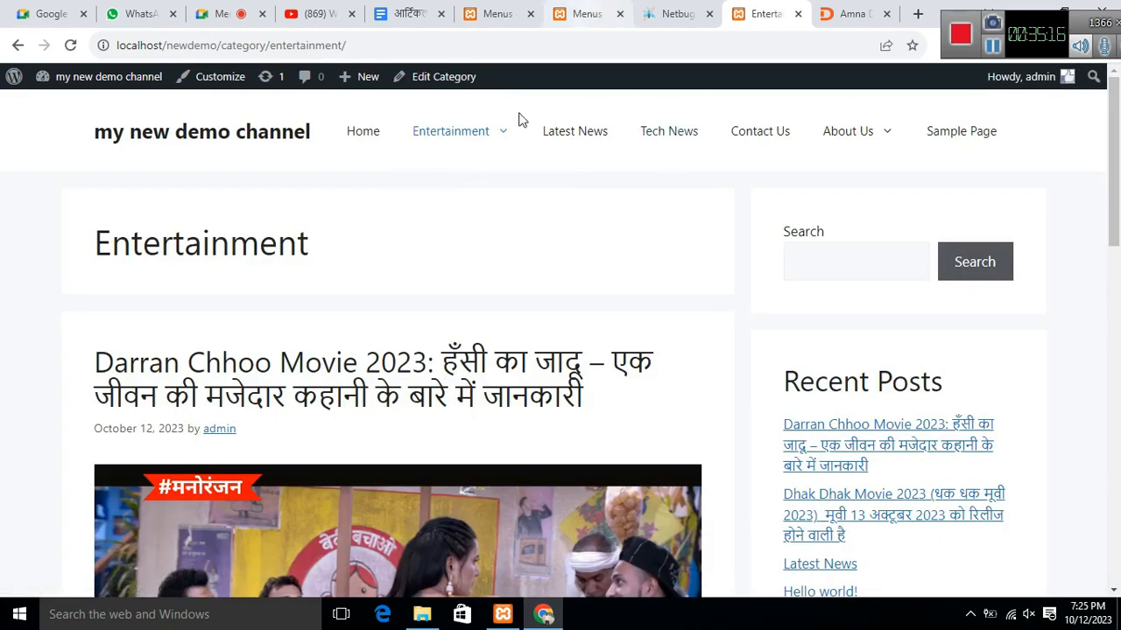
mouse_move(429, 178)
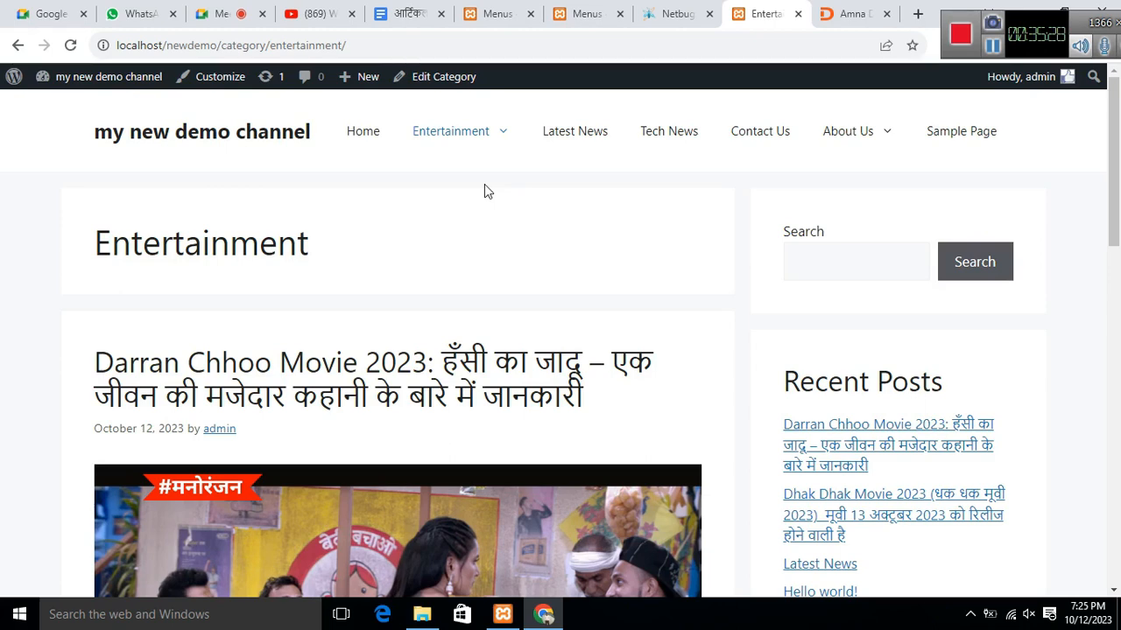
mouse_move(893, 133)
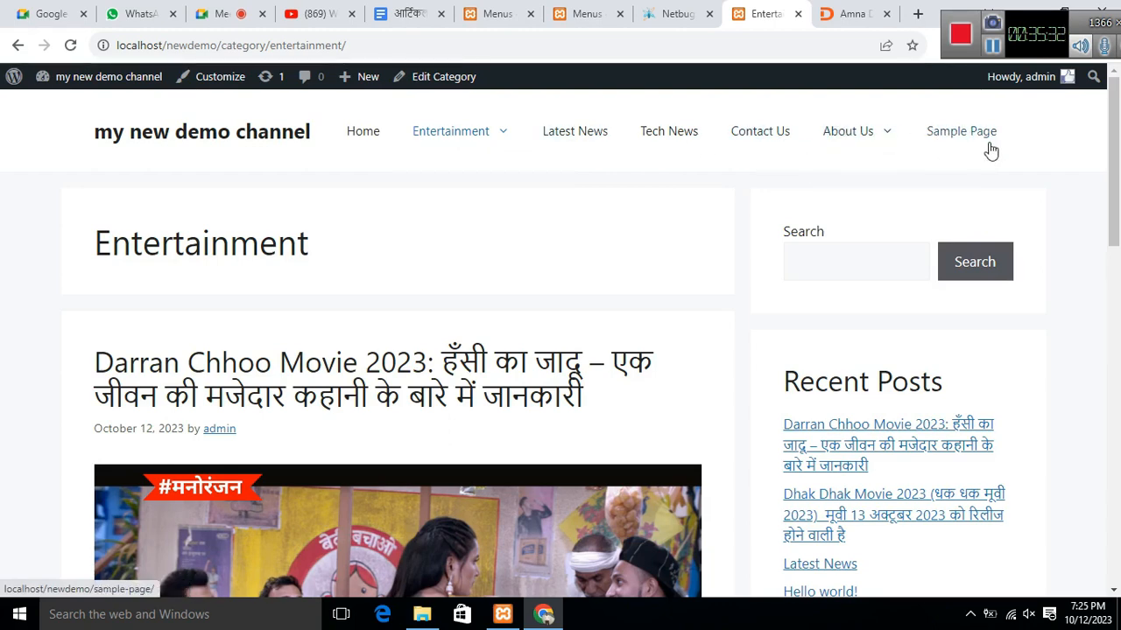
mouse_move(844, 140)
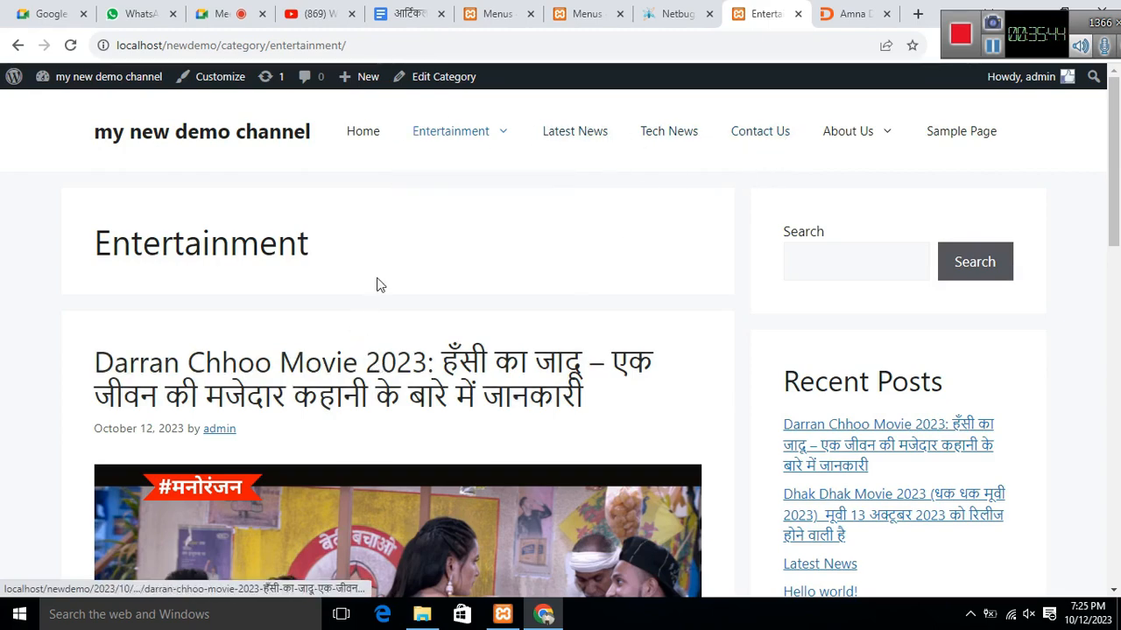
Step: Look through the posts listed on the Entertainment category page, including their images, excerpts and category links
scroll(431, 260, down, 7)
scroll(431, 260, up, 1)
scroll(431, 260, up, 4)
scroll(433, 258, down, 8)
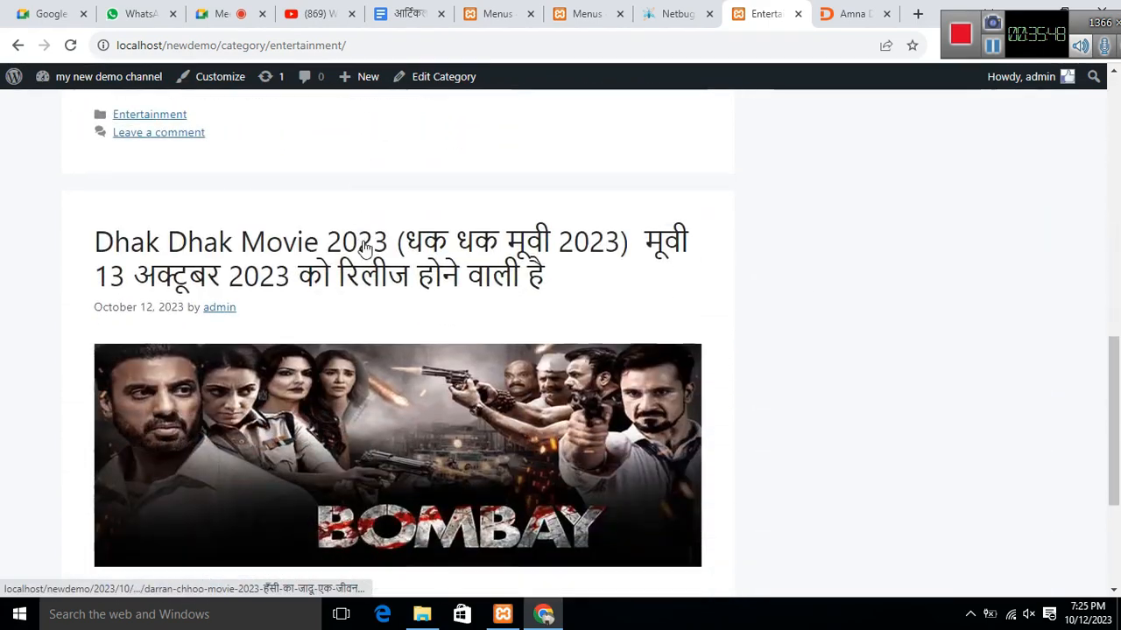
scroll(365, 249, down, 3)
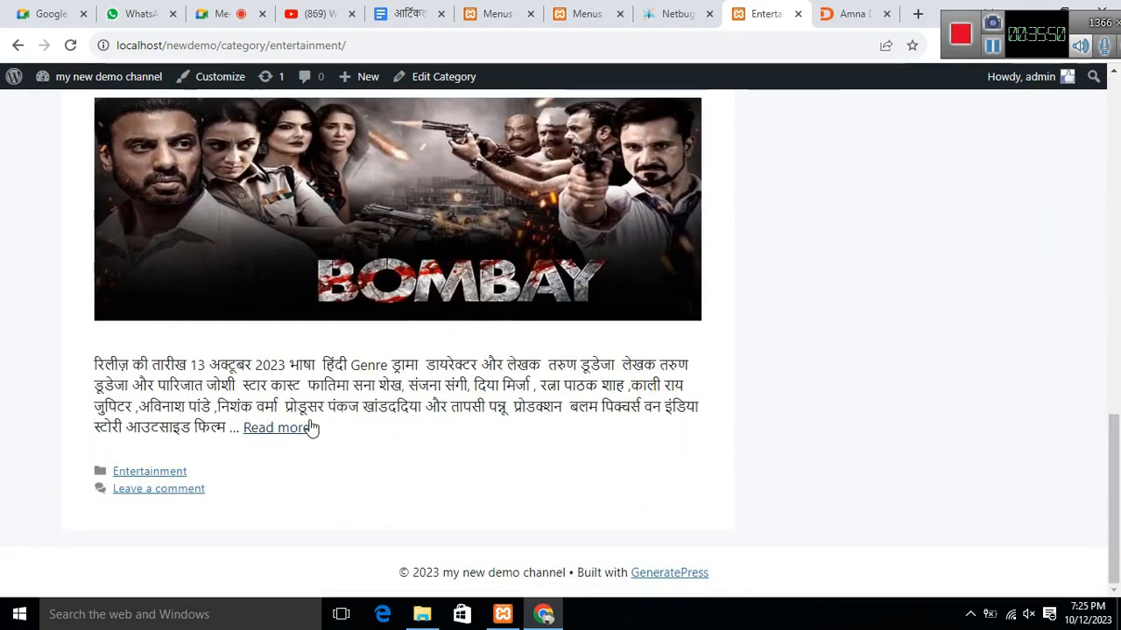
scroll(461, 215, up, 14)
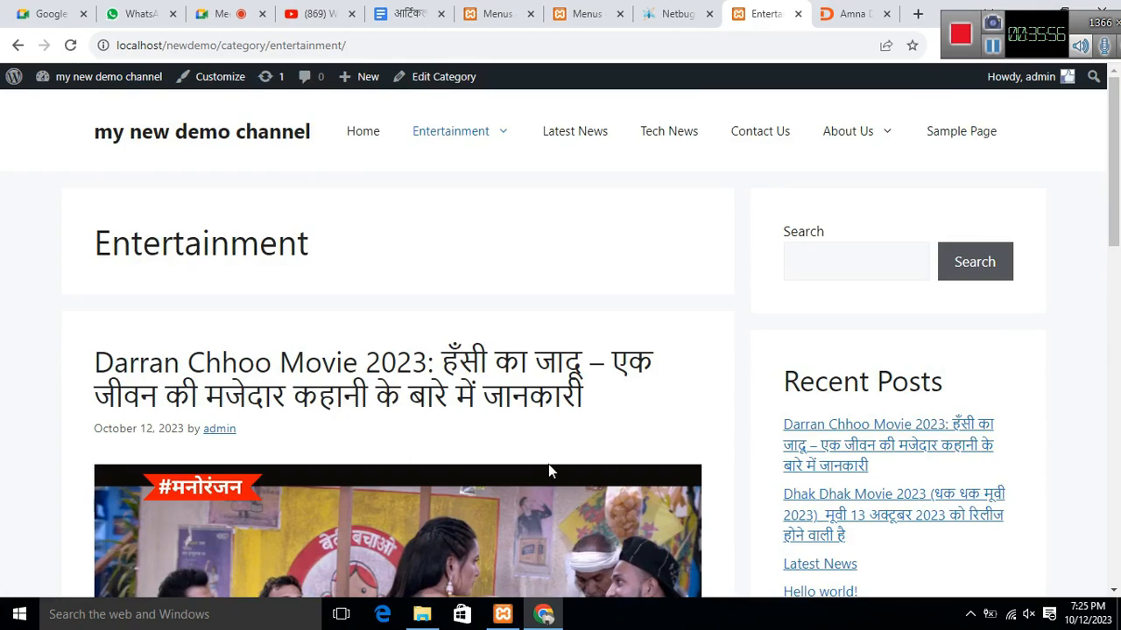
scroll(540, 378, down, 6)
scroll(539, 378, down, 6)
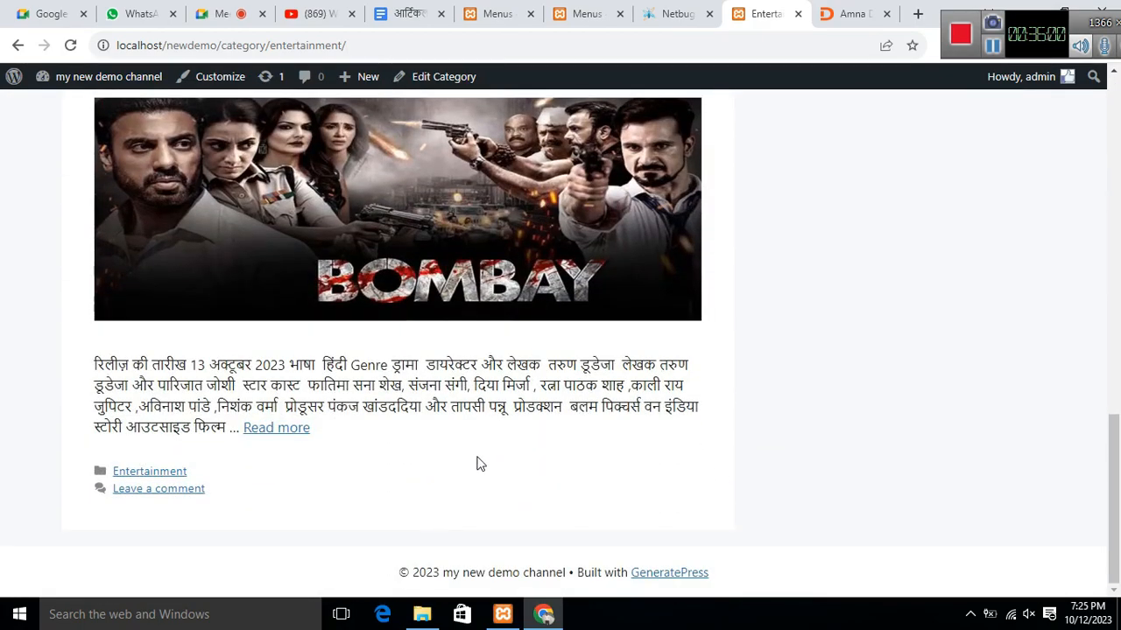
scroll(473, 460, up, 12)
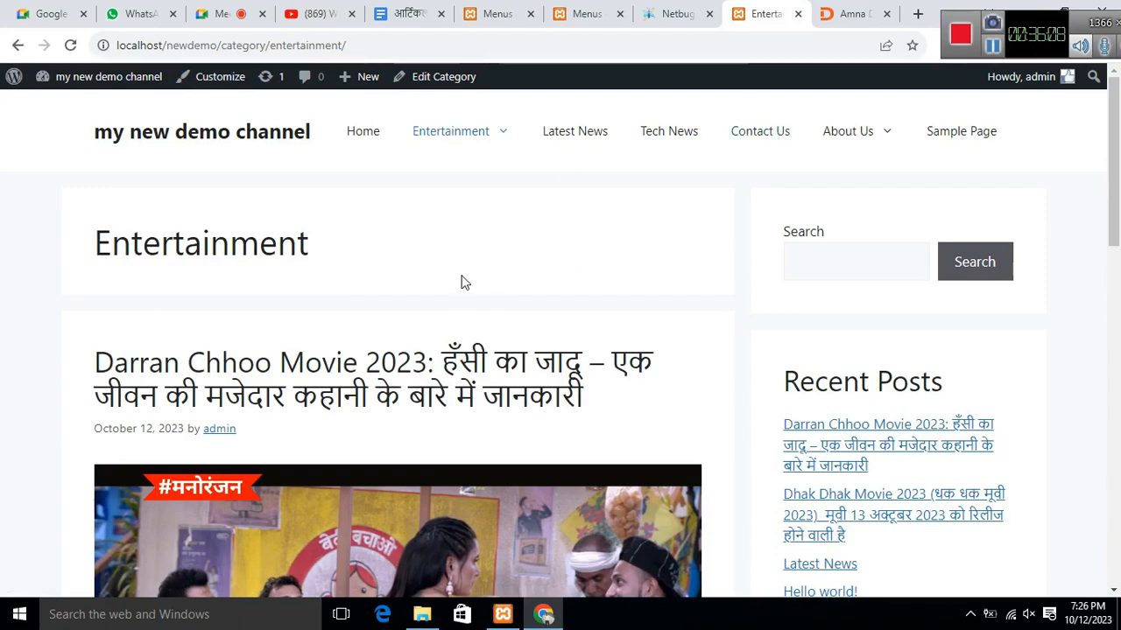
scroll(463, 280, down, 5)
scroll(464, 284, up, 2)
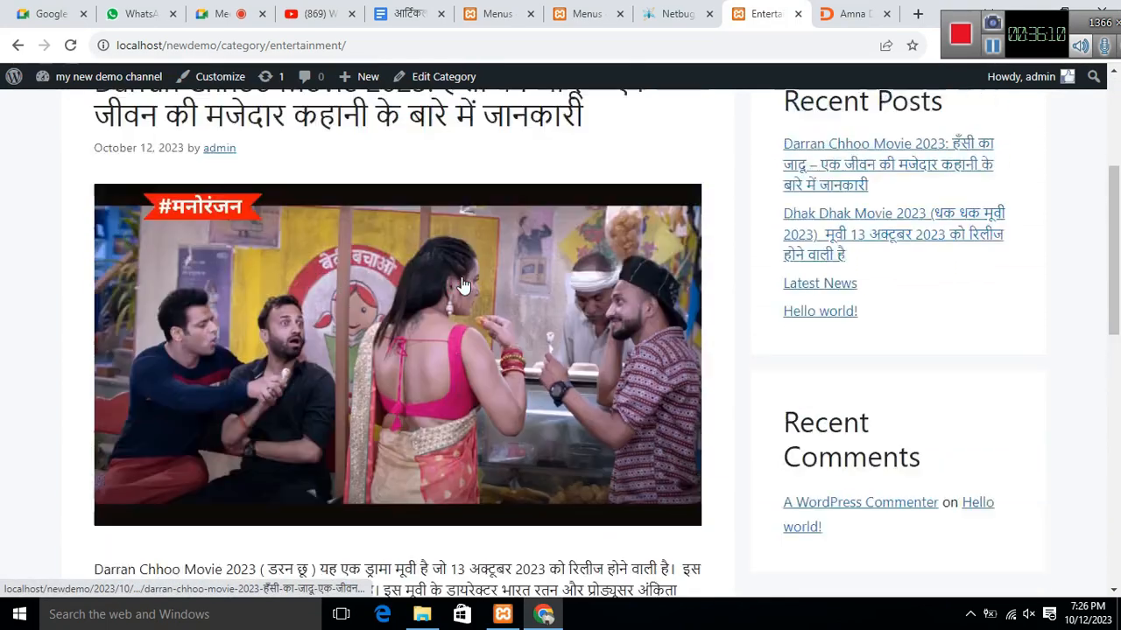
scroll(463, 286, up, 3)
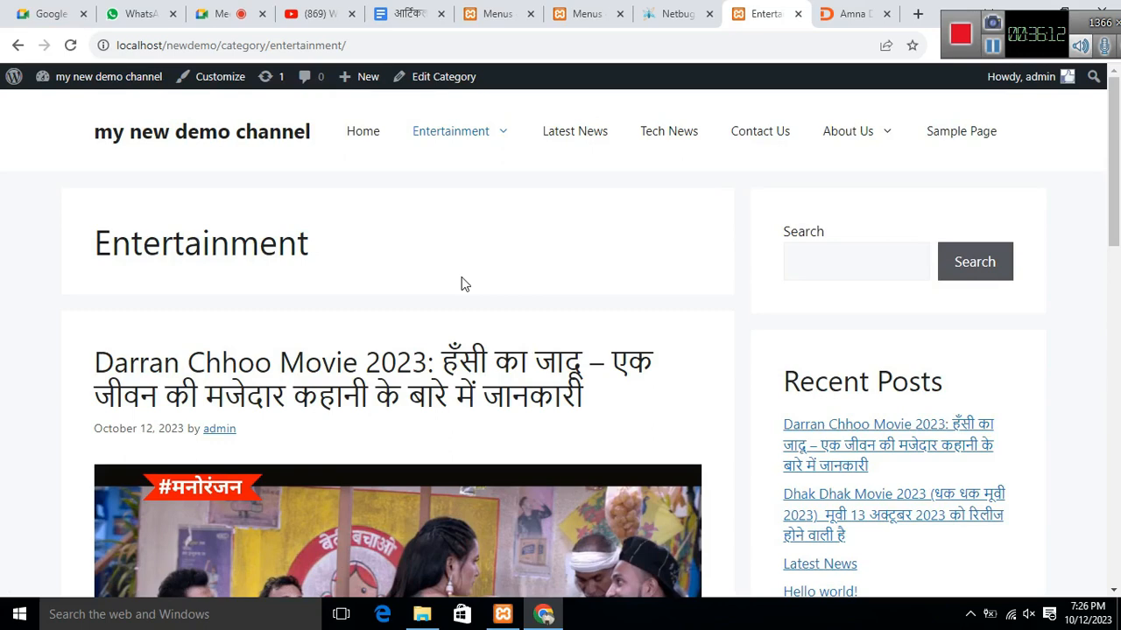